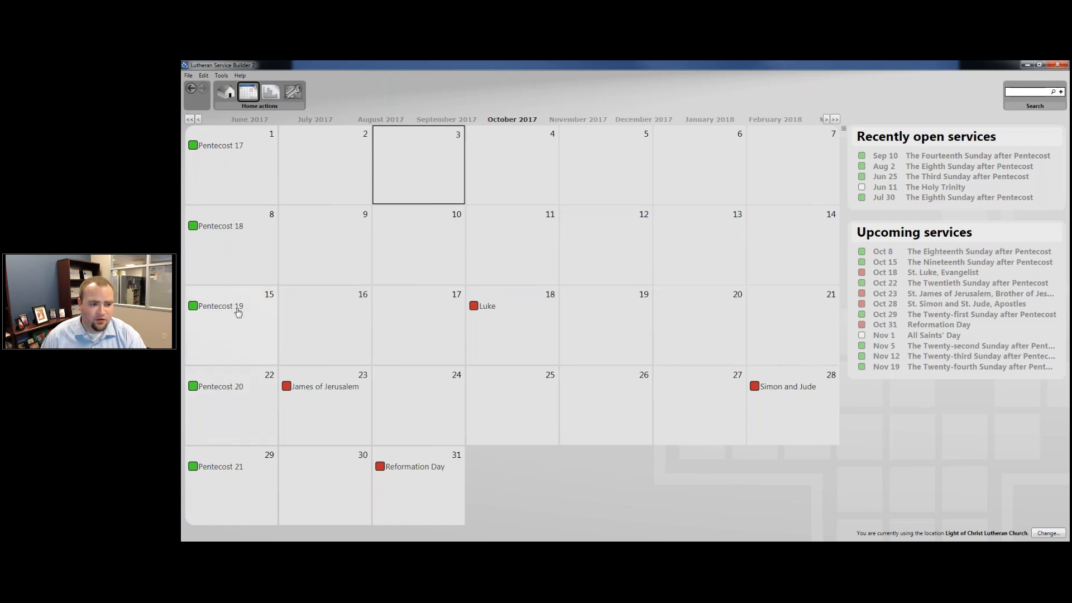
Check the feast and occasion choices offered for a new service on October 22, then cancel its creation
double_click(242, 392)
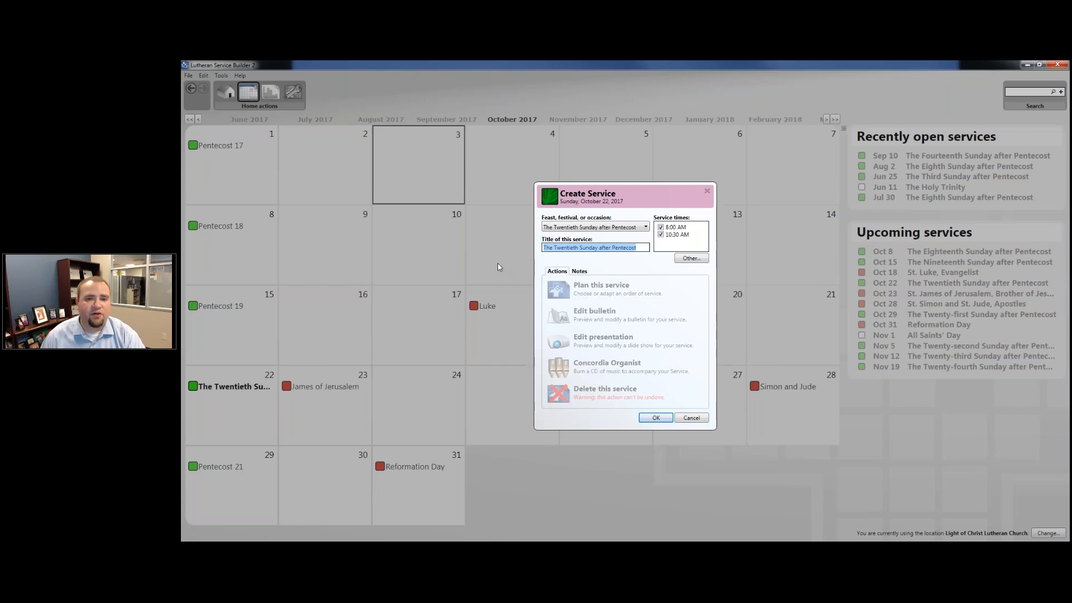
click(640, 226)
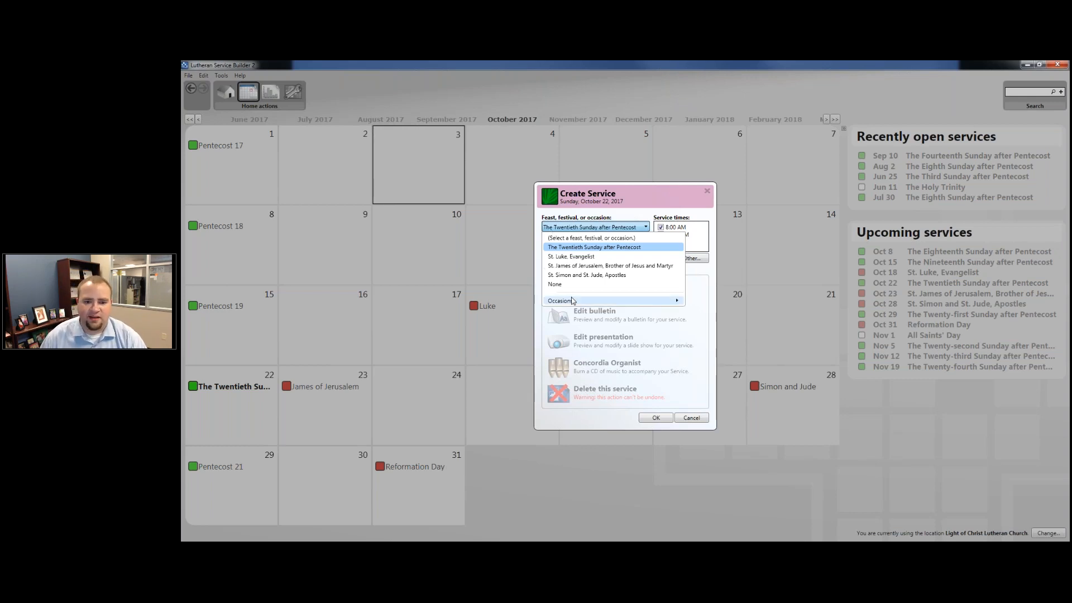
click(691, 418)
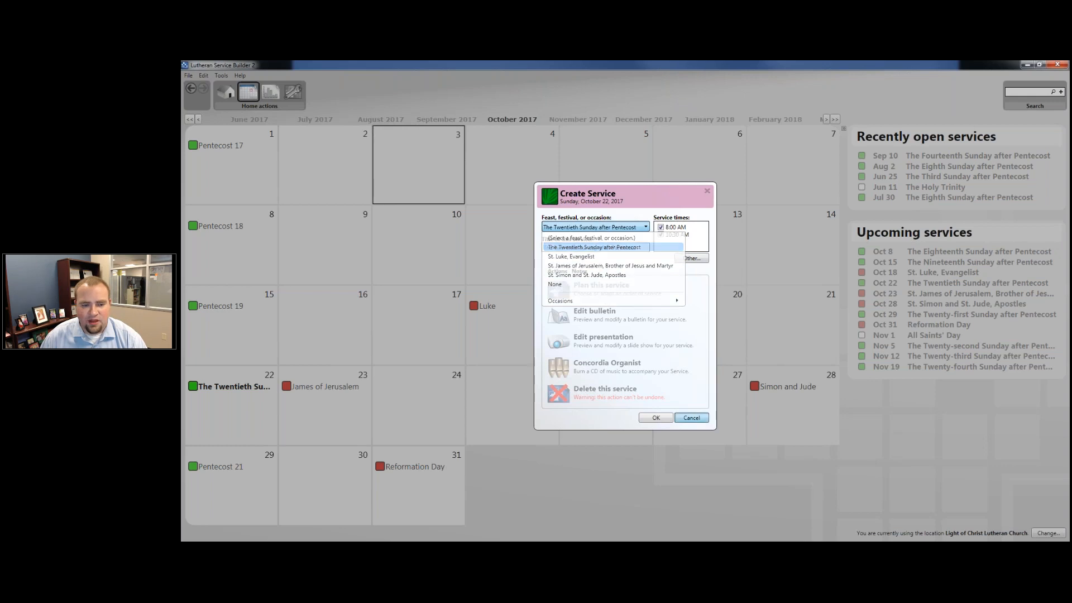
click(691, 418)
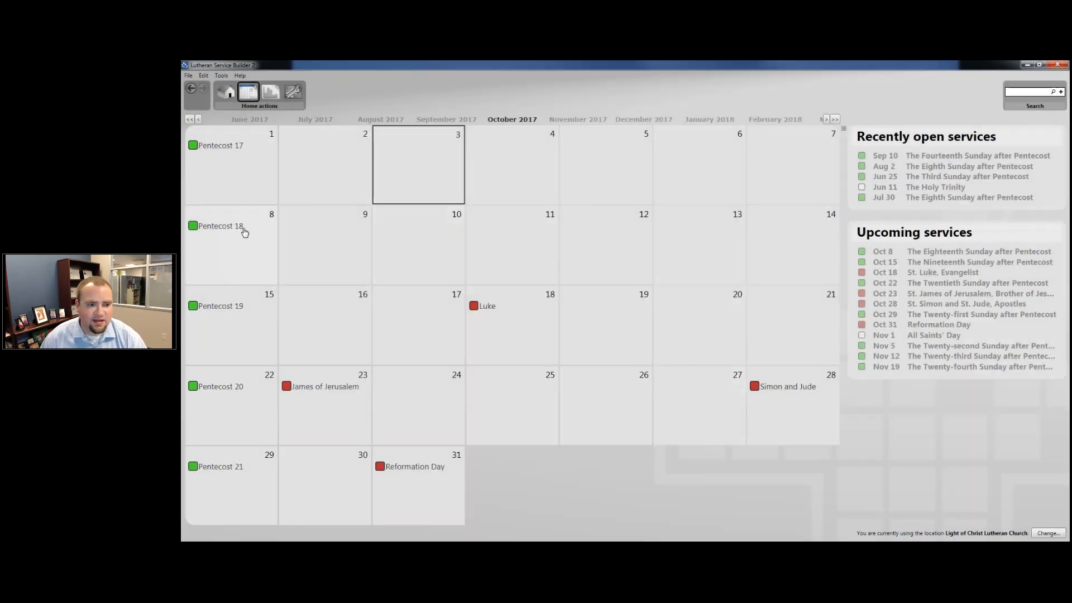
Start a new service for October 8 with The Eighteenth Sunday after Pentecost as its feast, checking the other occasions offered
double_click(246, 231)
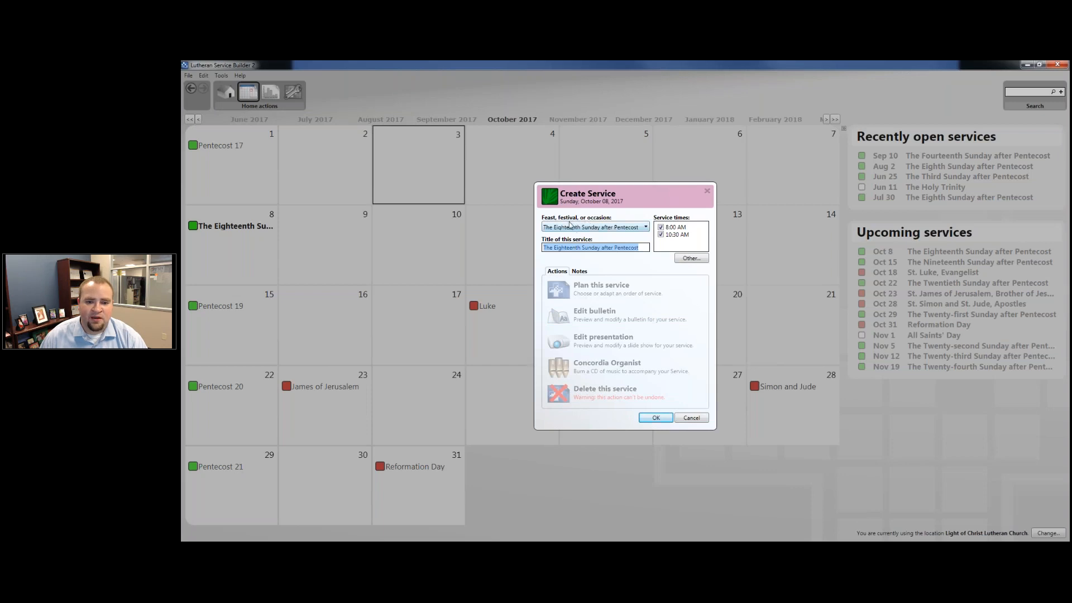
click(567, 224)
click(567, 227)
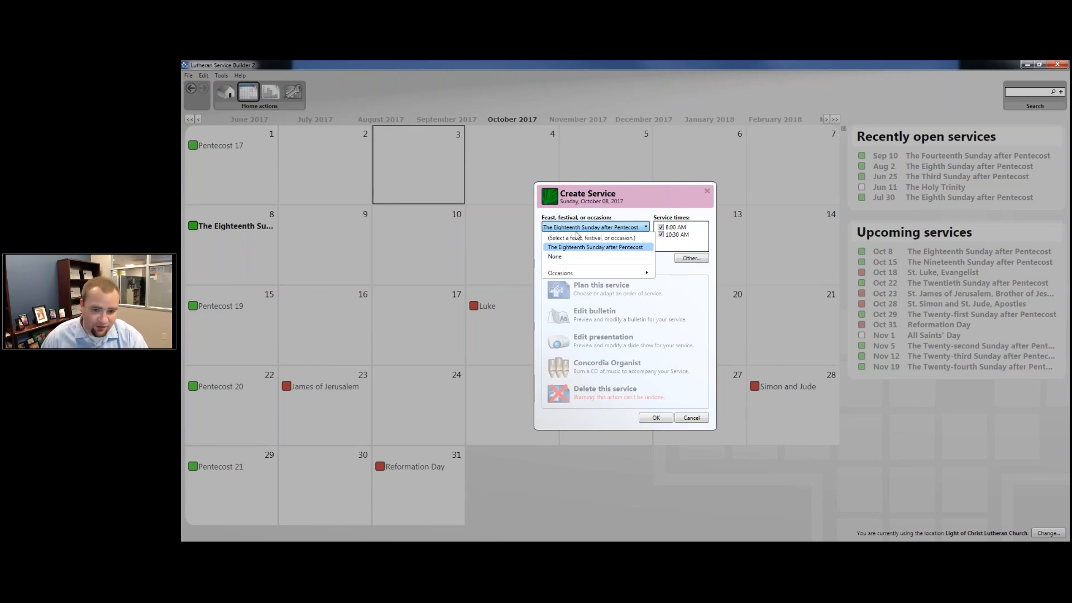
click(582, 249)
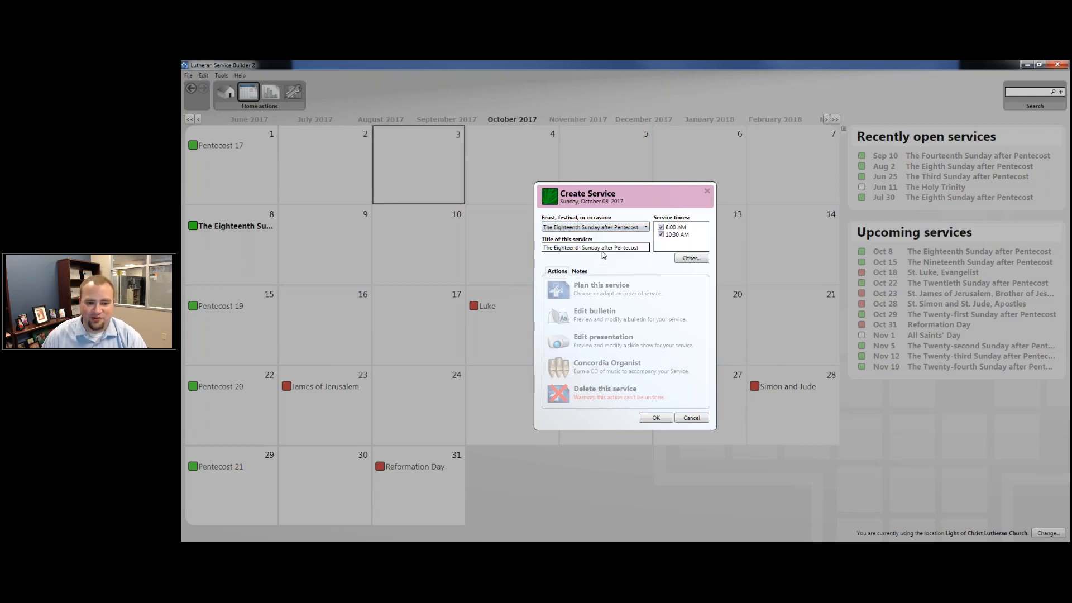
click(629, 227)
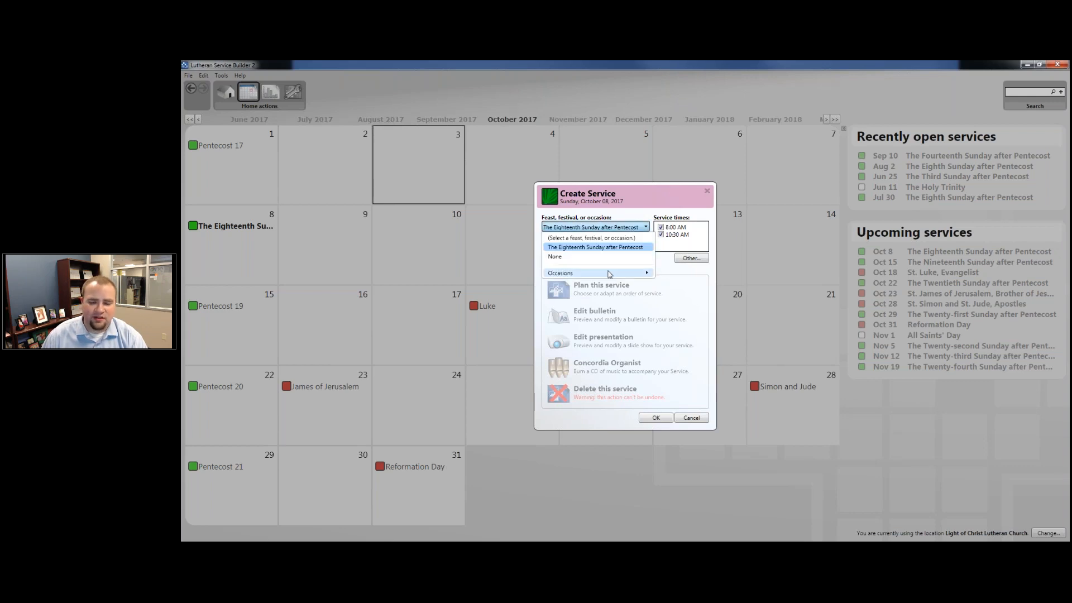
mouse_move(608, 276)
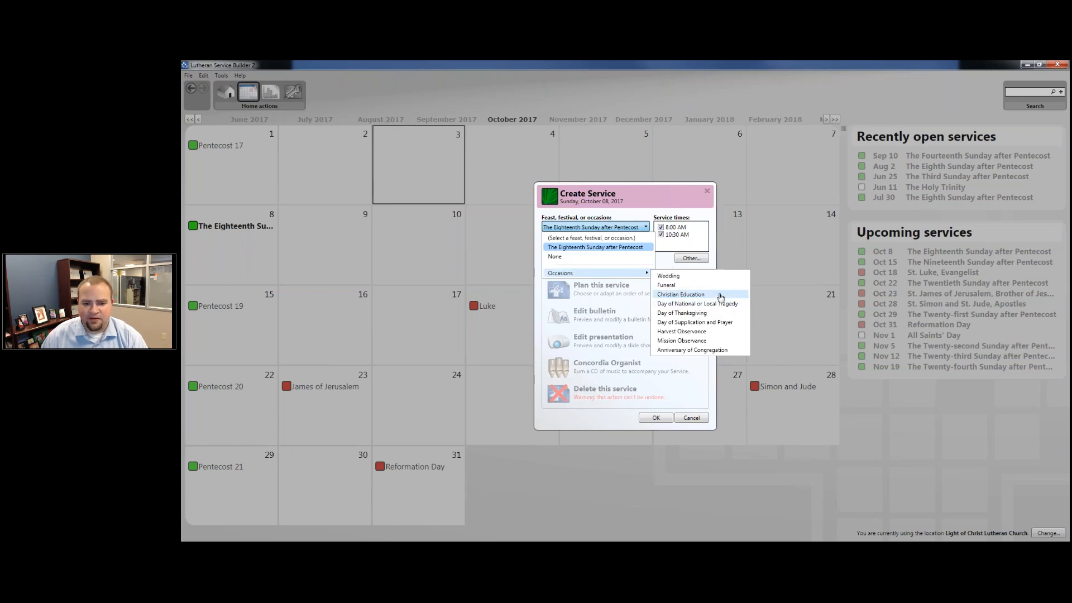
click(621, 247)
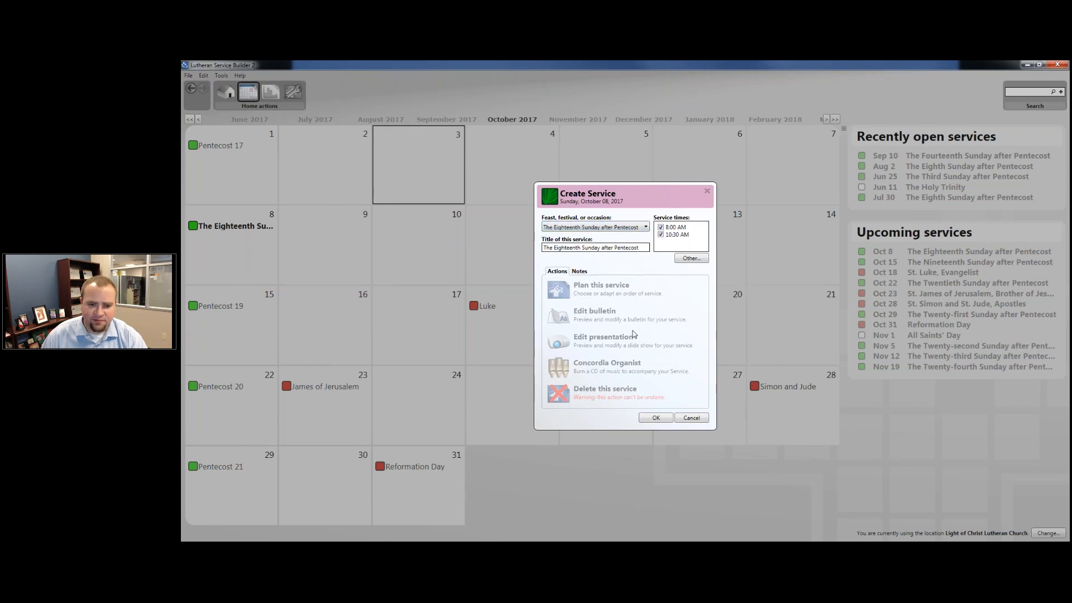
Look at the notes area of the October 8 service and return to its list of actions
click(595, 339)
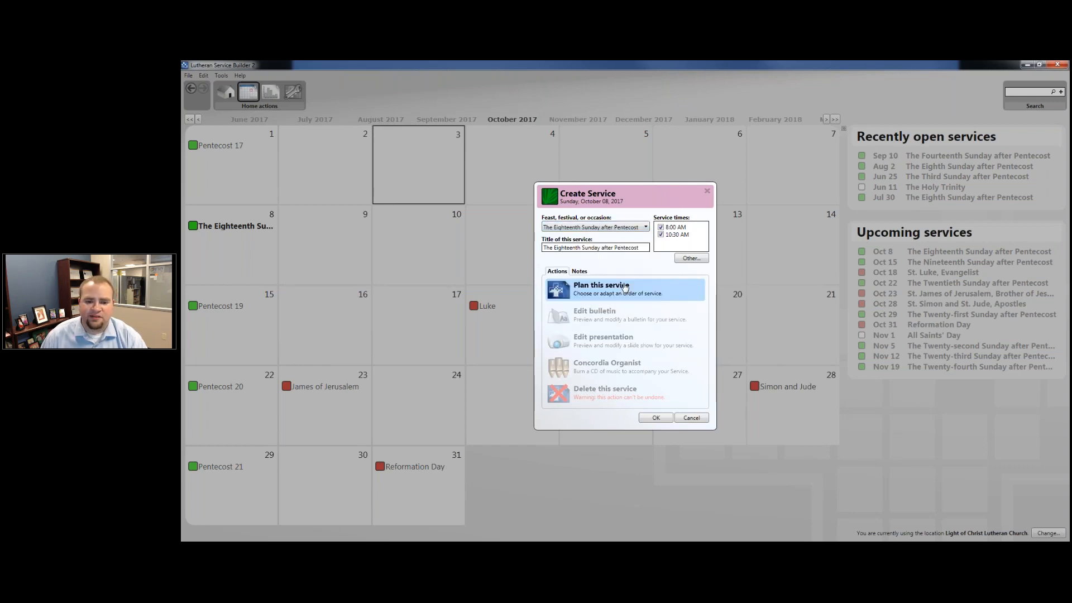
click(580, 271)
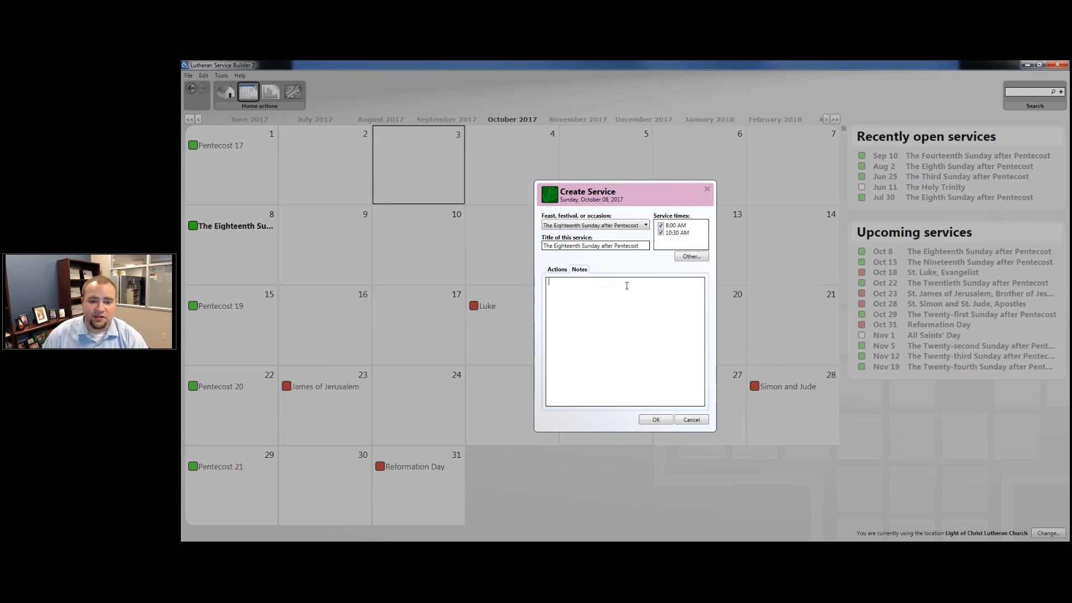
click(557, 269)
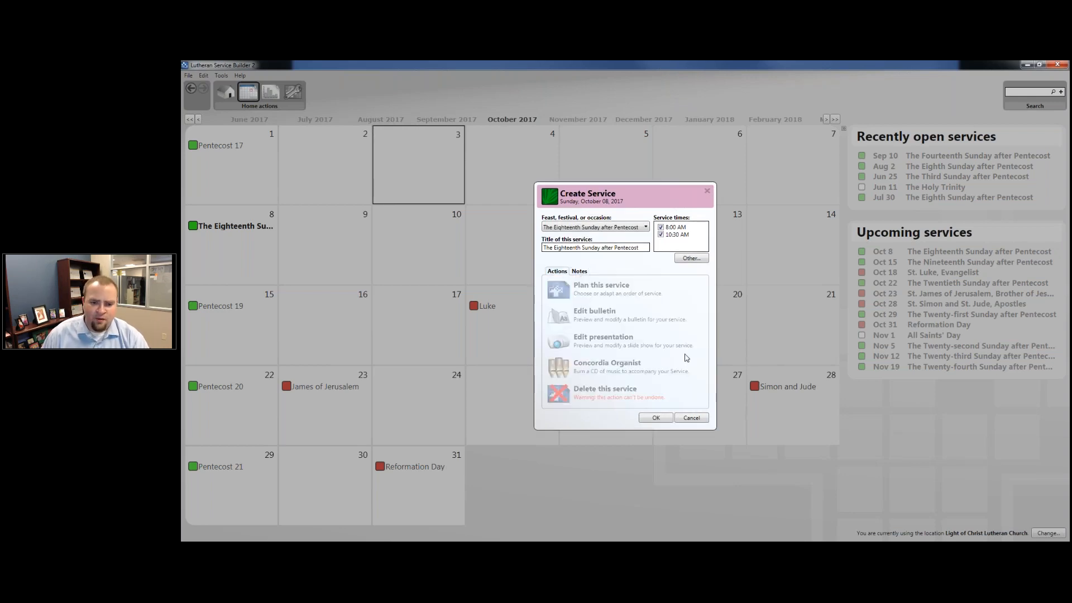
Start planning the service, browse the available orders of service, and choose Divine Service, Setting One
click(627, 293)
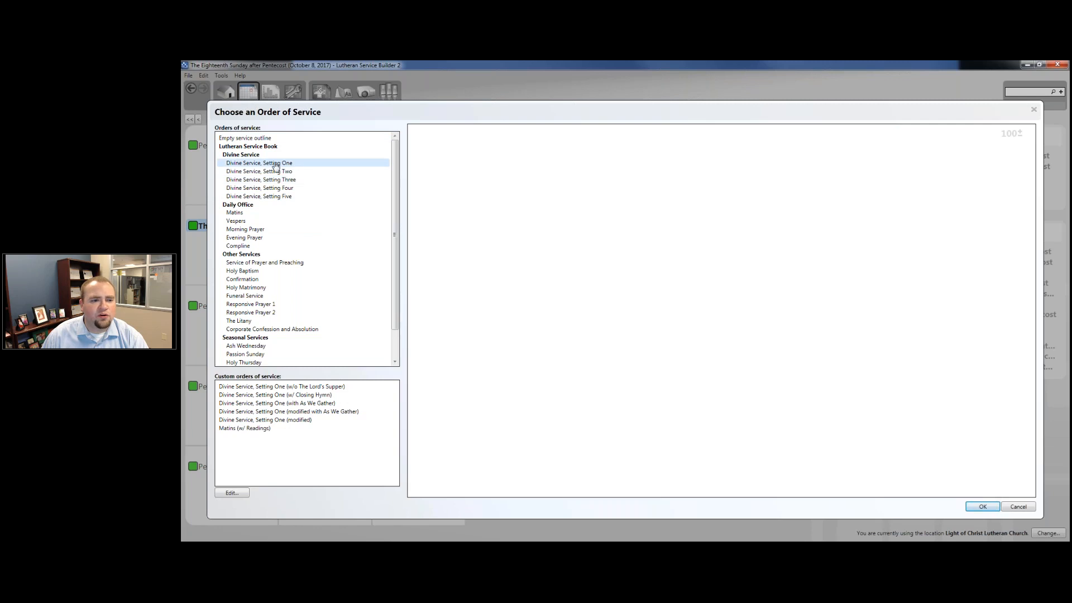
scroll(264, 178, down, 2)
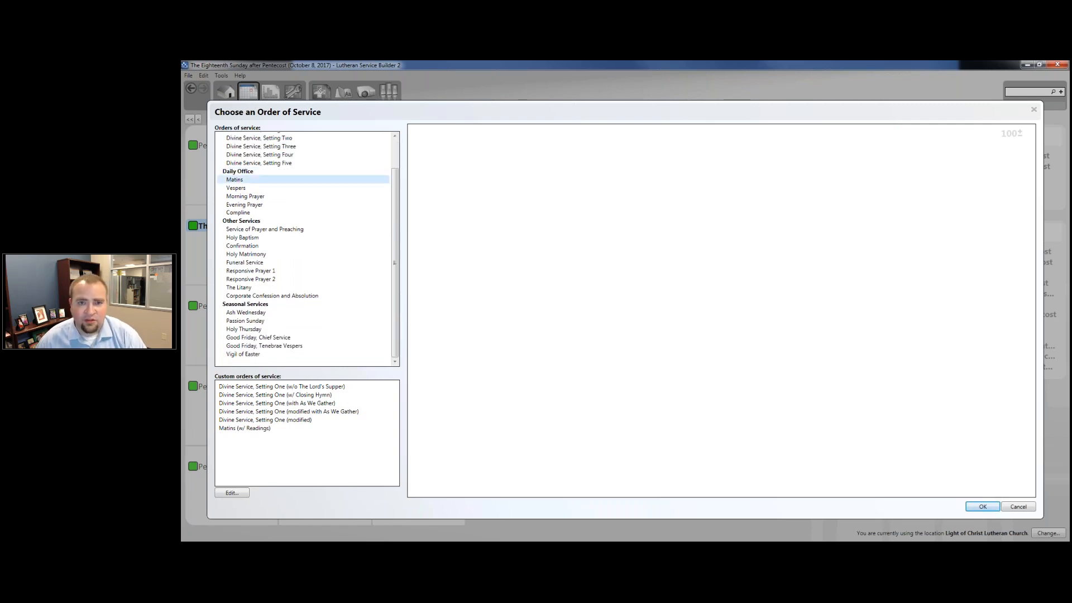
scroll(244, 173, up, 2)
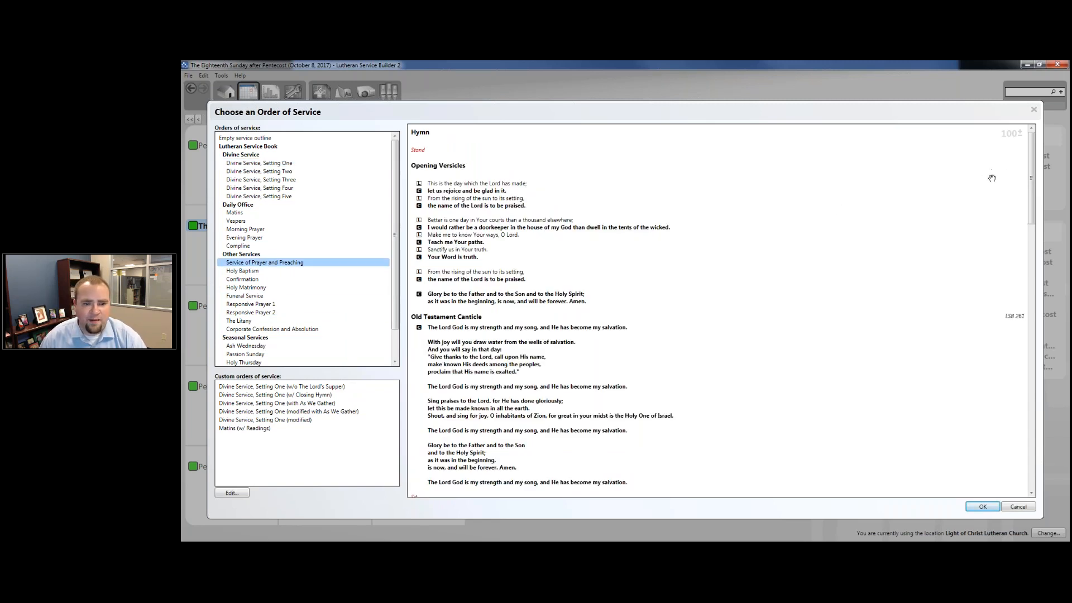
drag(1031, 167, 1068, 270)
drag(1061, 203, 1062, 125)
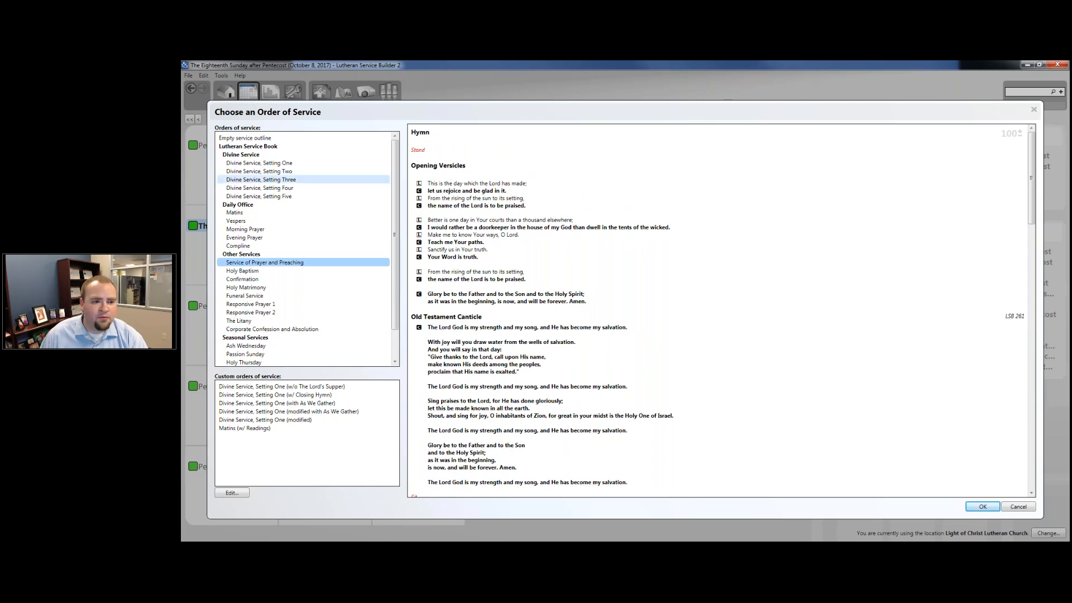
click(285, 163)
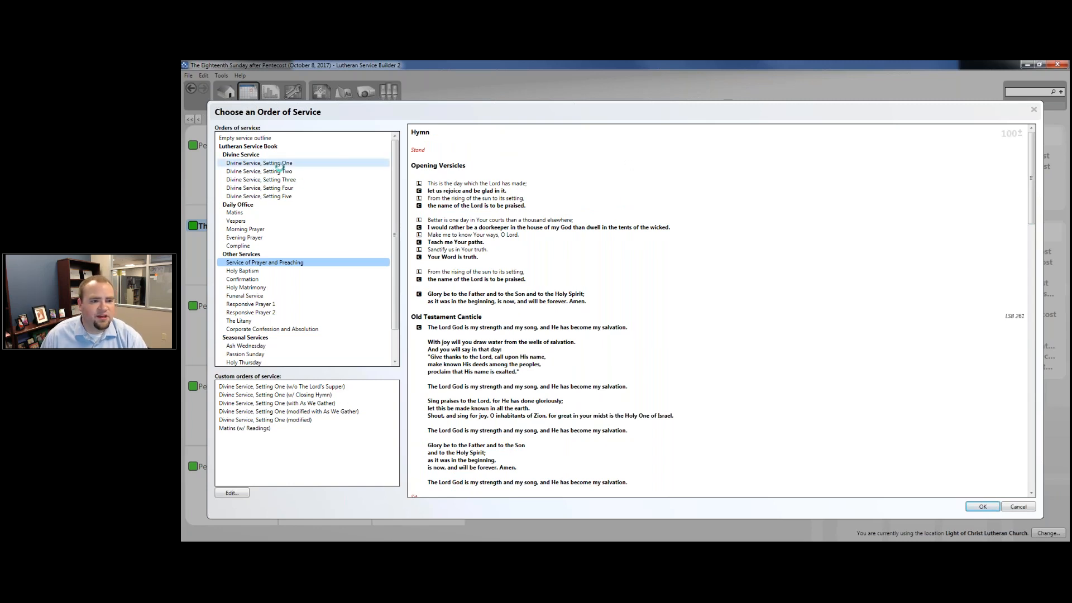
click(982, 505)
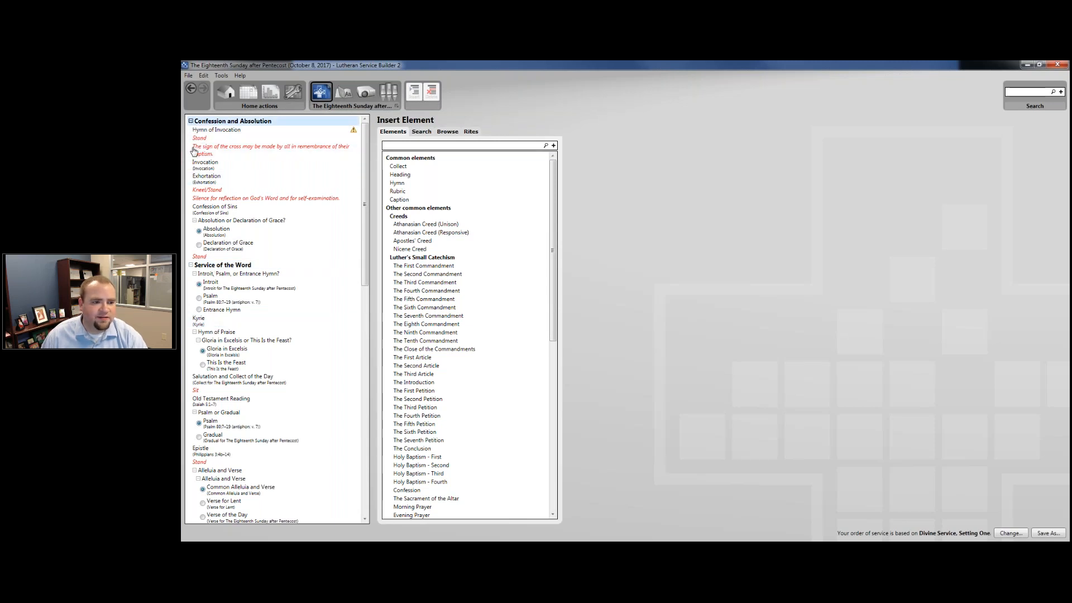
Collapse and re-expand the Confession and Absolution, Service of the Word and Service of the Sacrament sections of the outline
click(191, 122)
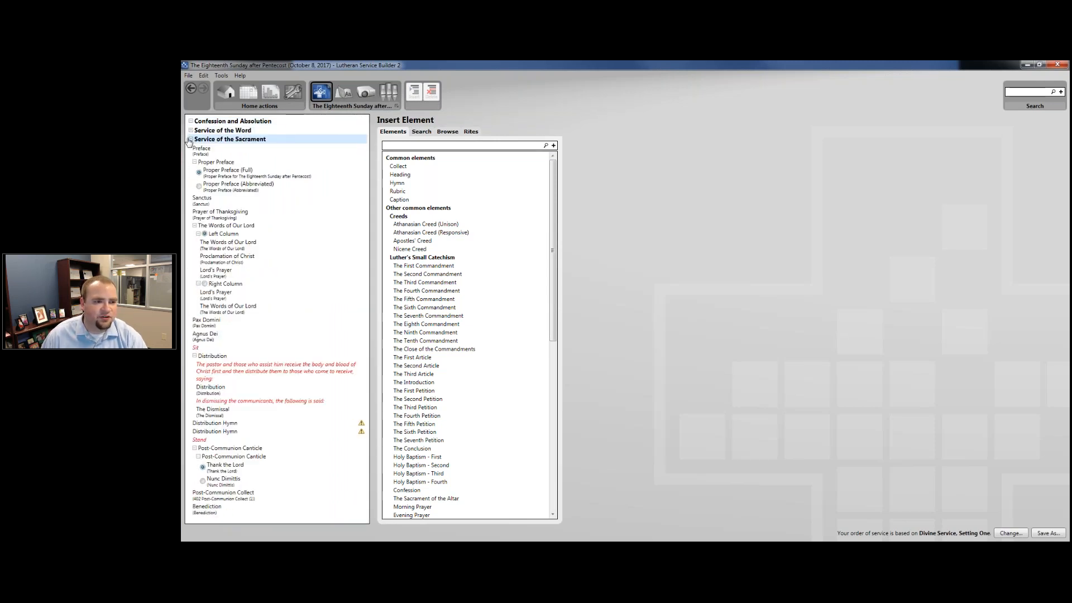
double_click(223, 130)
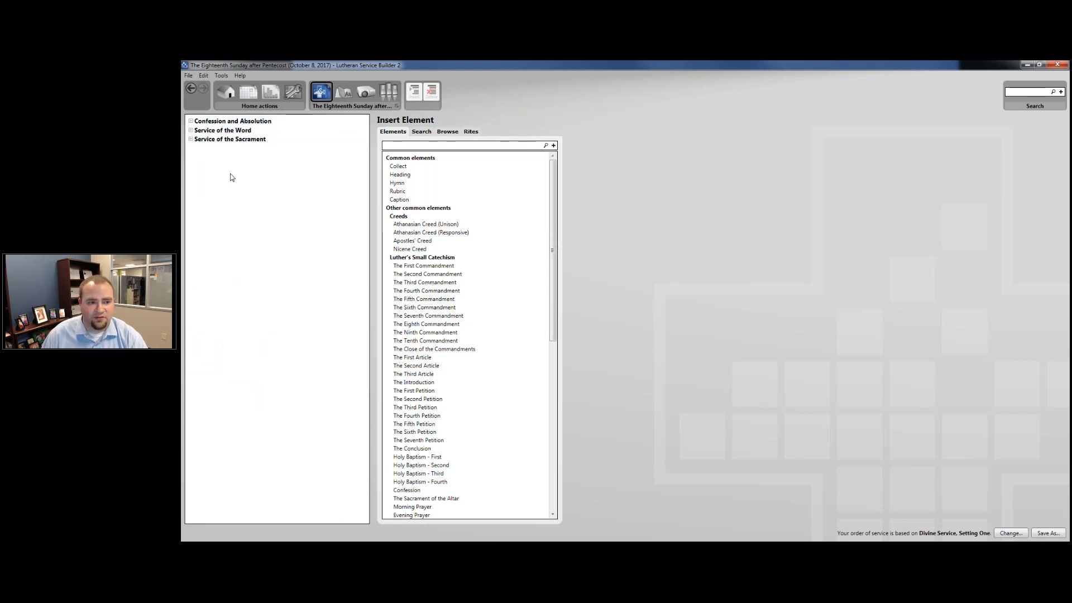
click(254, 139)
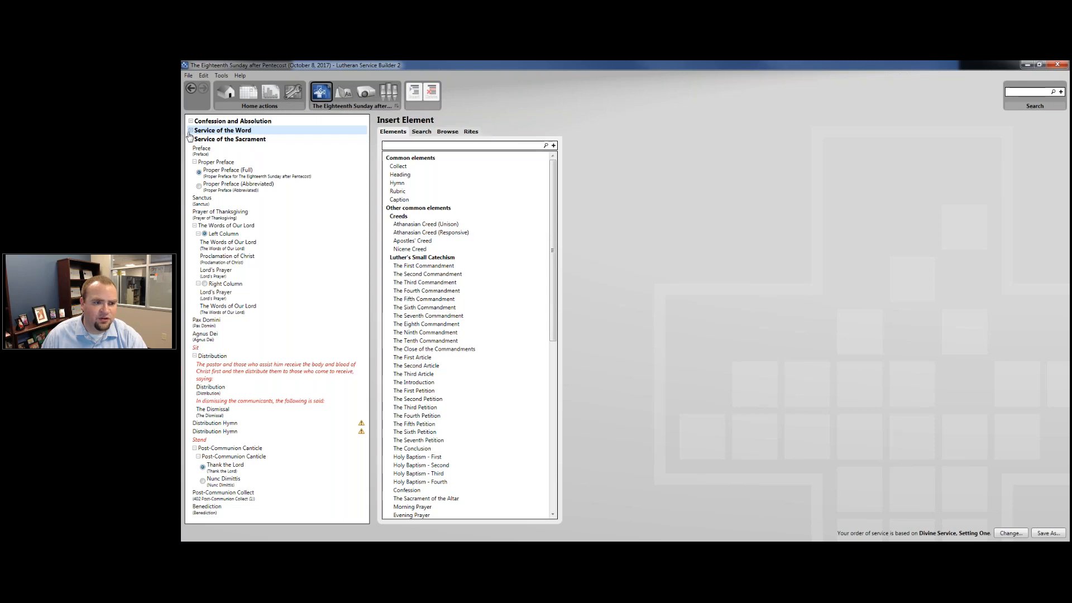
click(191, 132)
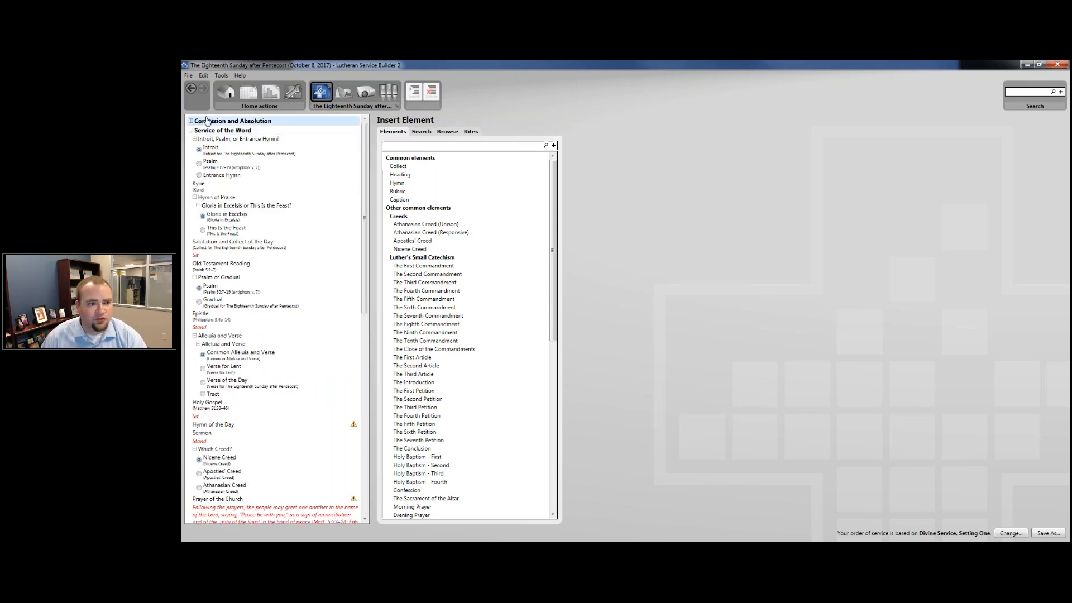
click(192, 124)
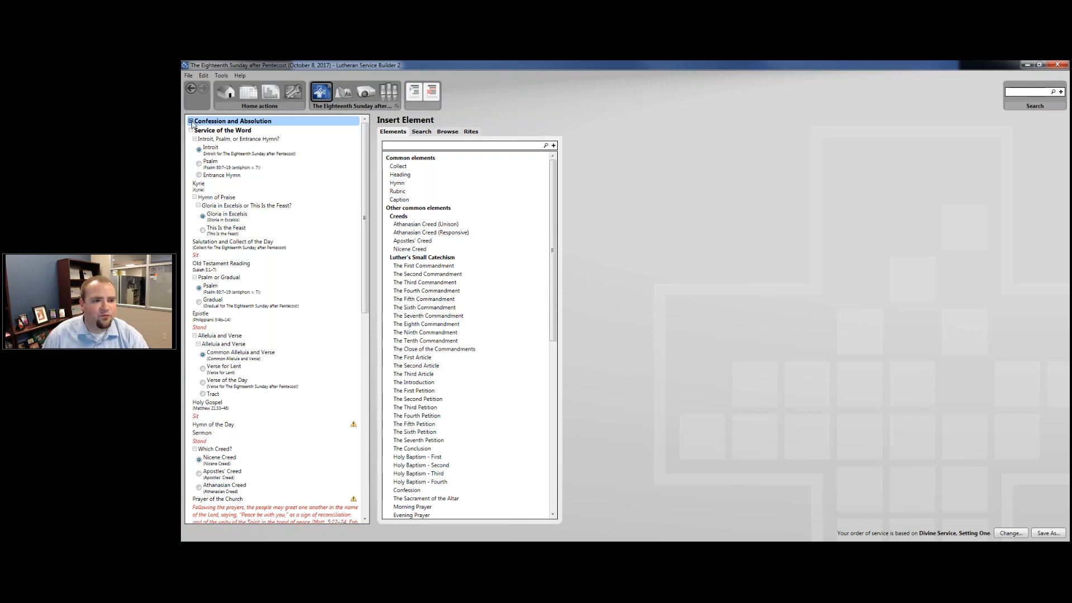
click(191, 121)
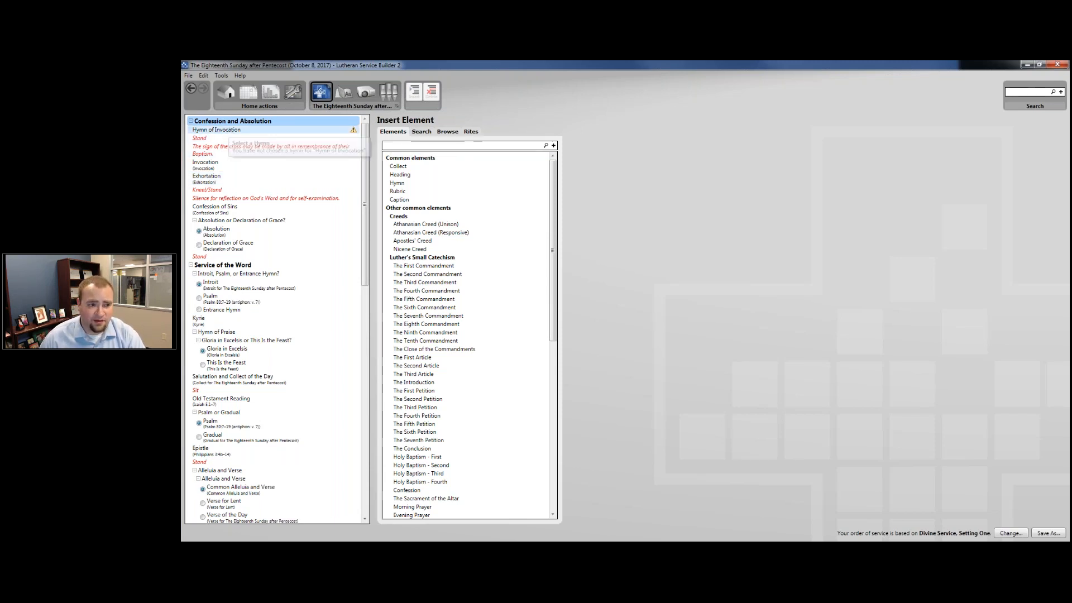
Show the suggestions for the Hymn of Invocation and preview 644 The Church's One Foundation
click(230, 131)
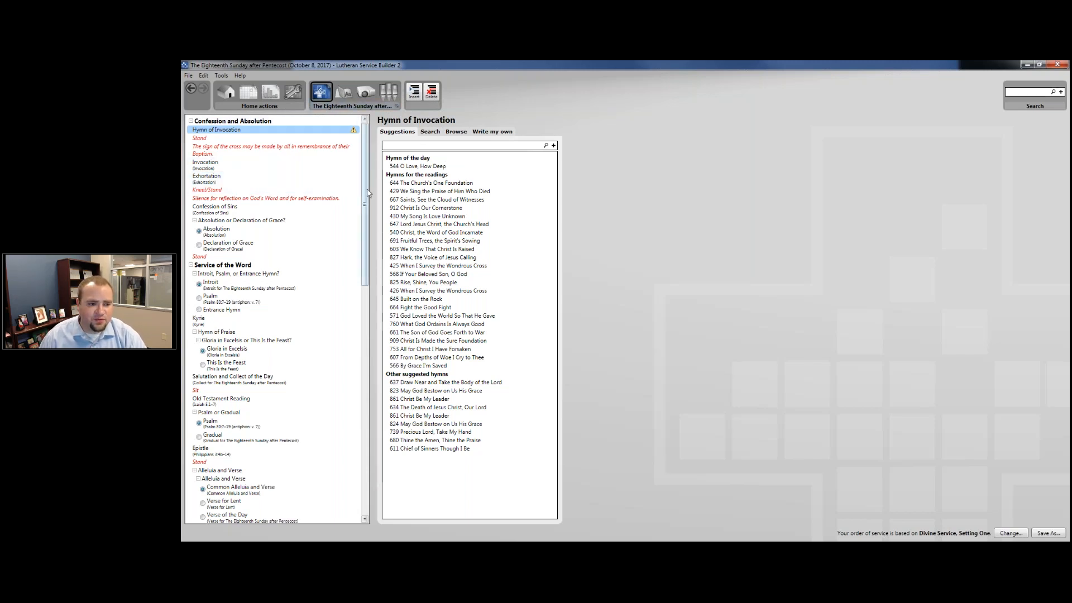
scroll(370, 219, down, 3)
scroll(370, 219, down, 3)
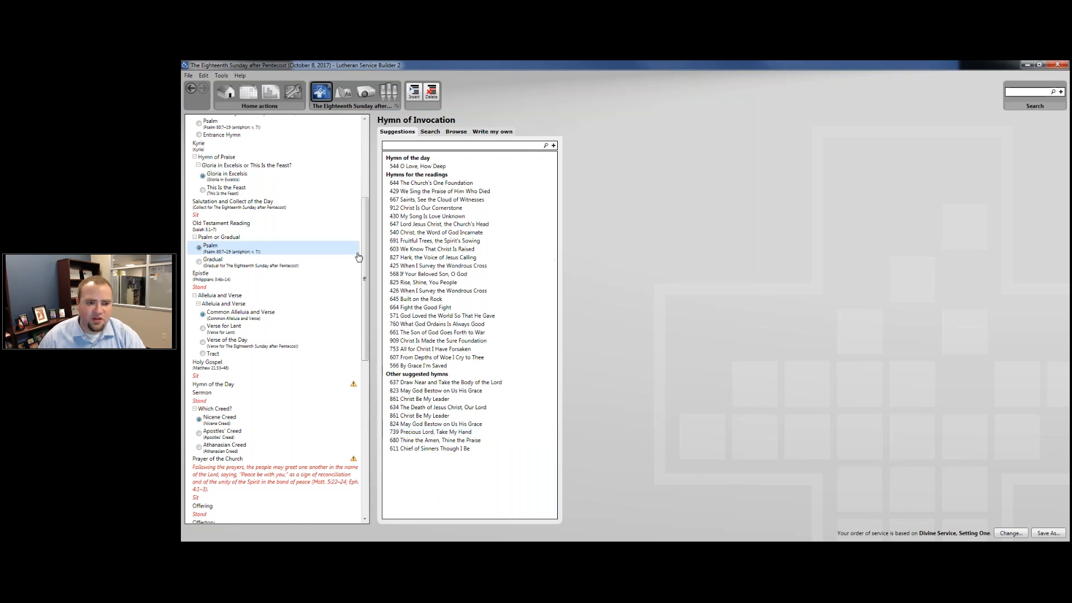
drag(368, 216, 364, 139)
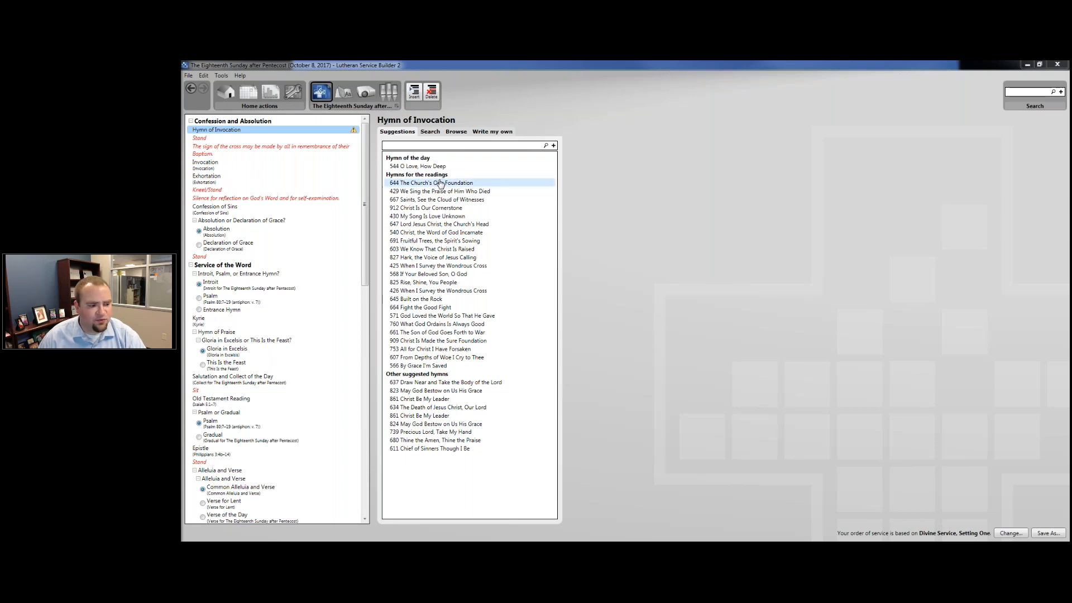
click(450, 187)
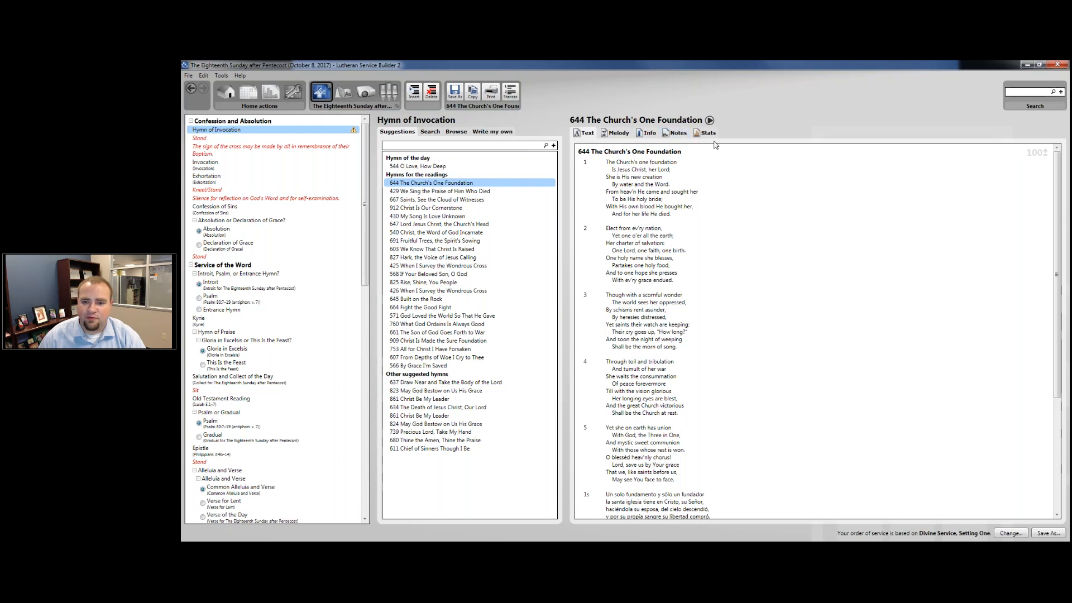
Raise the system volume to about 95, then play and stop the audio of 644 The Church's One Foundation
click(1025, 550)
click(1026, 505)
drag(1030, 399, 1029, 392)
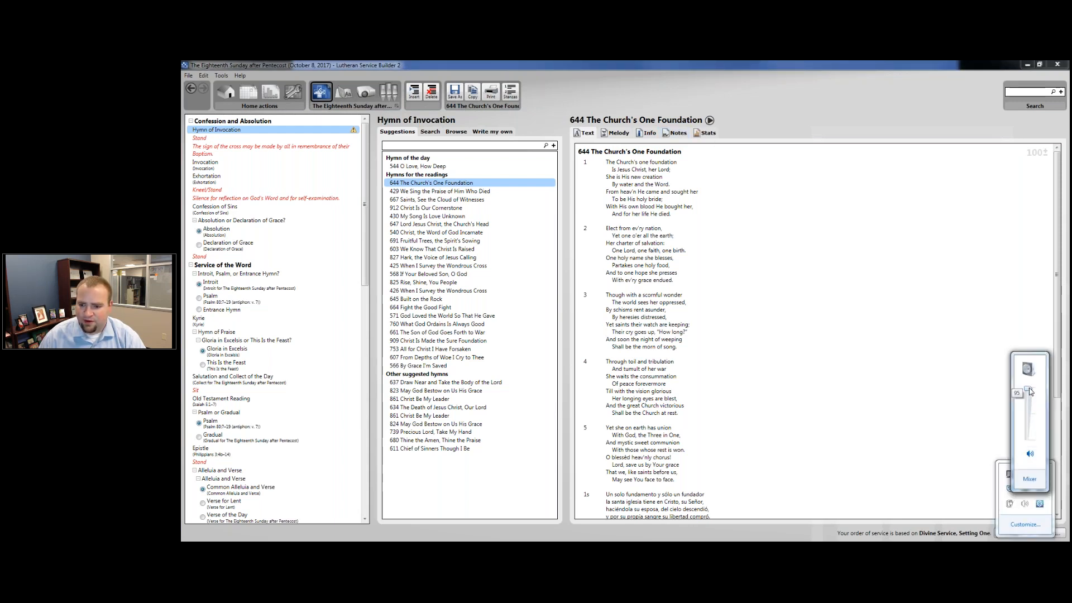
click(704, 120)
click(709, 120)
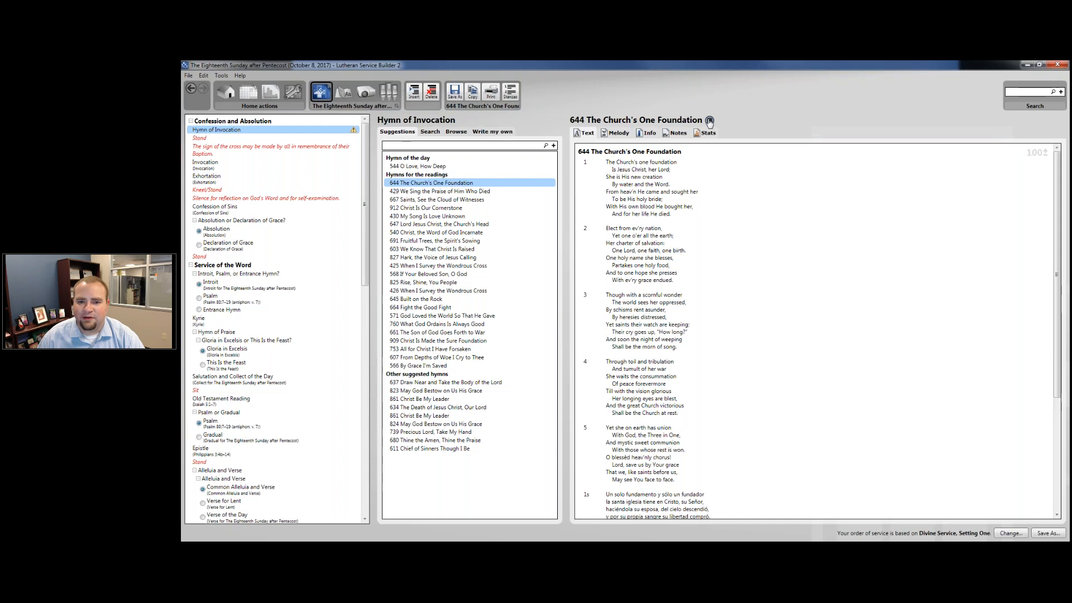
click(709, 121)
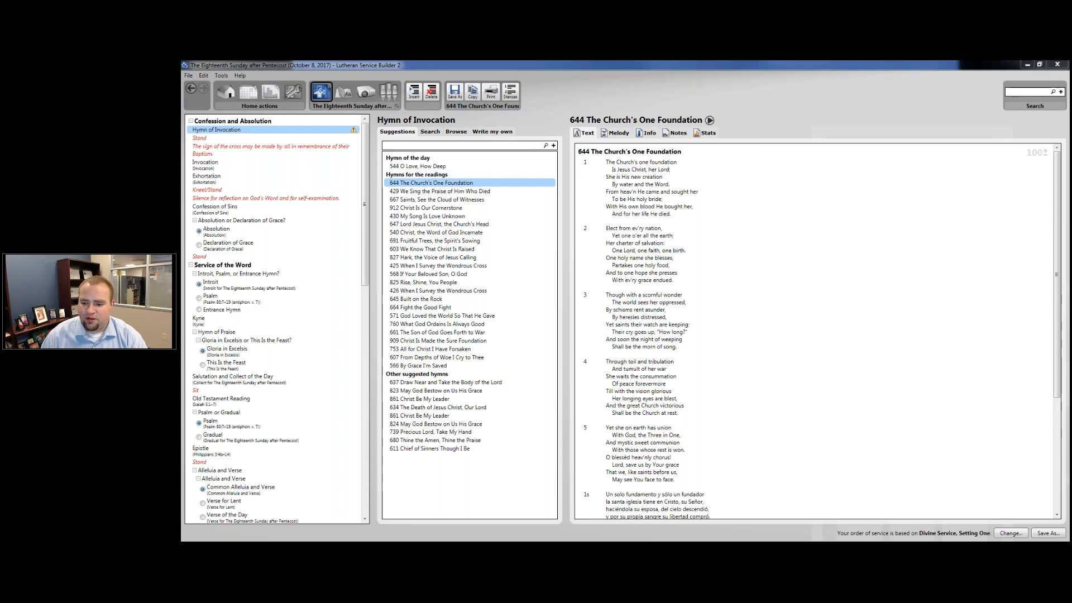
Turn the system volume down to a low level and show the melody of 644 The Church's One Foundation
click(1025, 503)
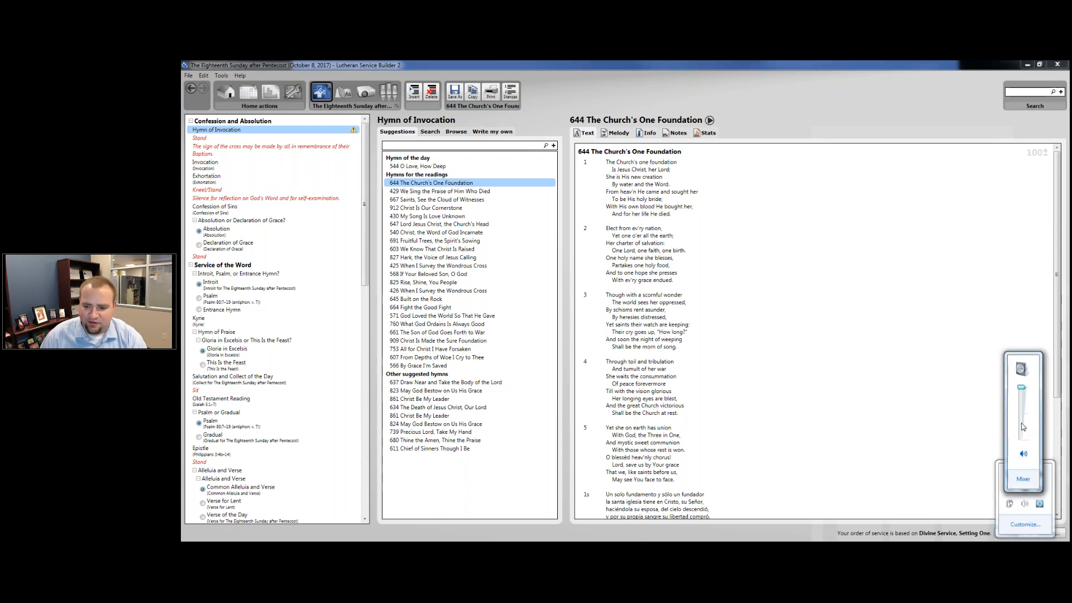
drag(1023, 428, 1022, 430)
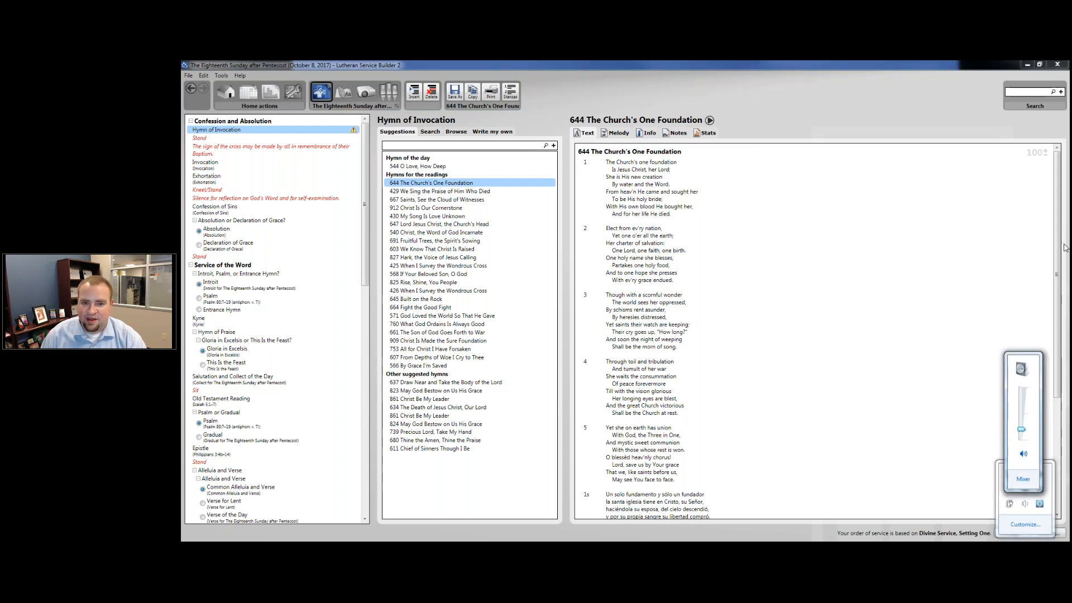
click(818, 120)
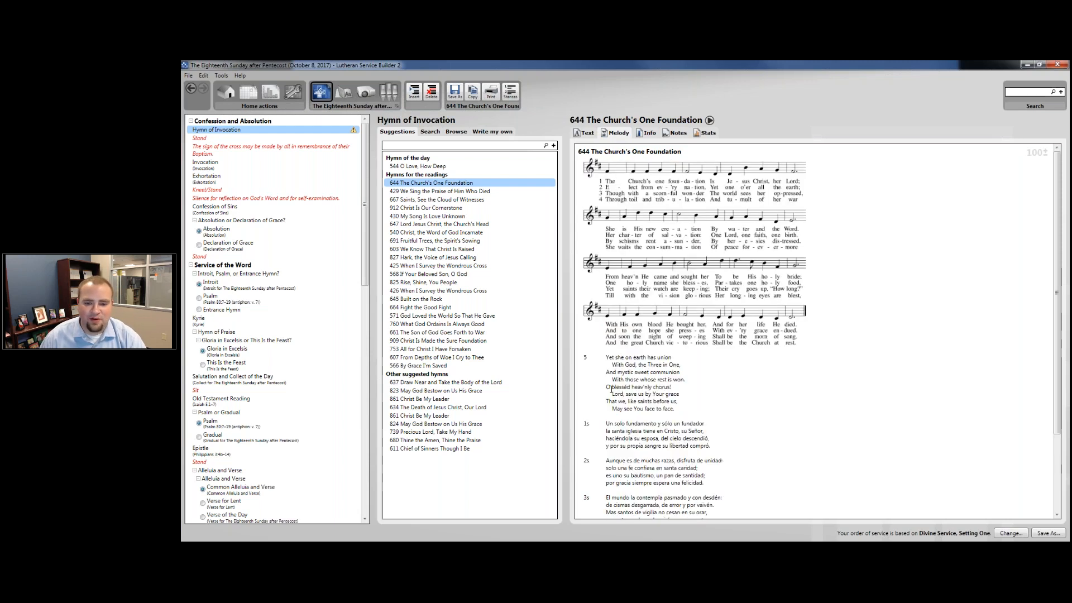
Examine the info of 644 The Church's One Foundation, including its related scripture and suggested days, and show the info of 912 Christ Is Our Cornerstone
click(651, 134)
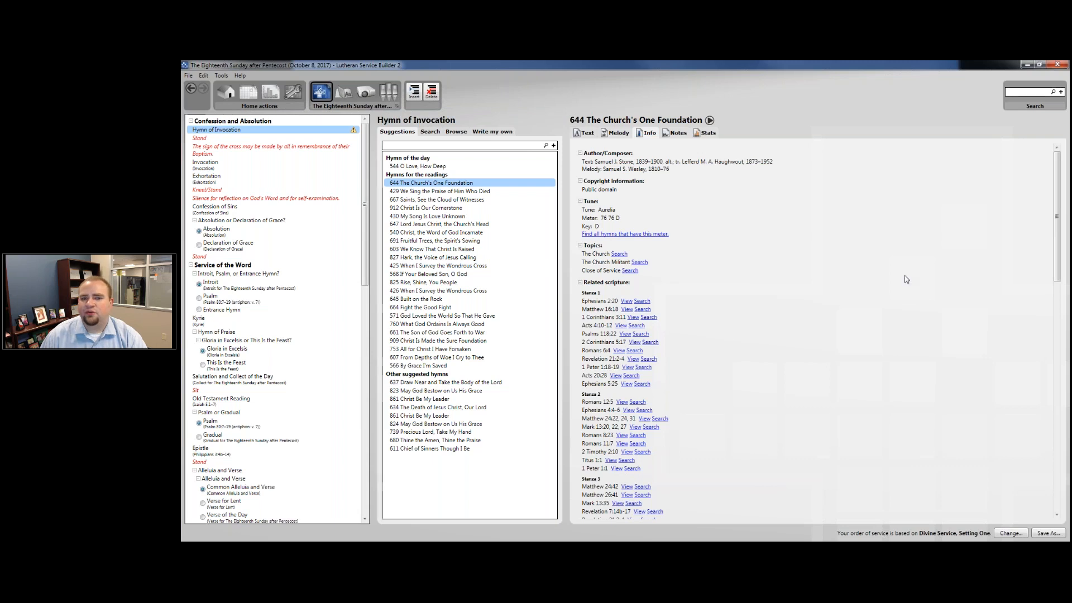
scroll(835, 252, down, 8)
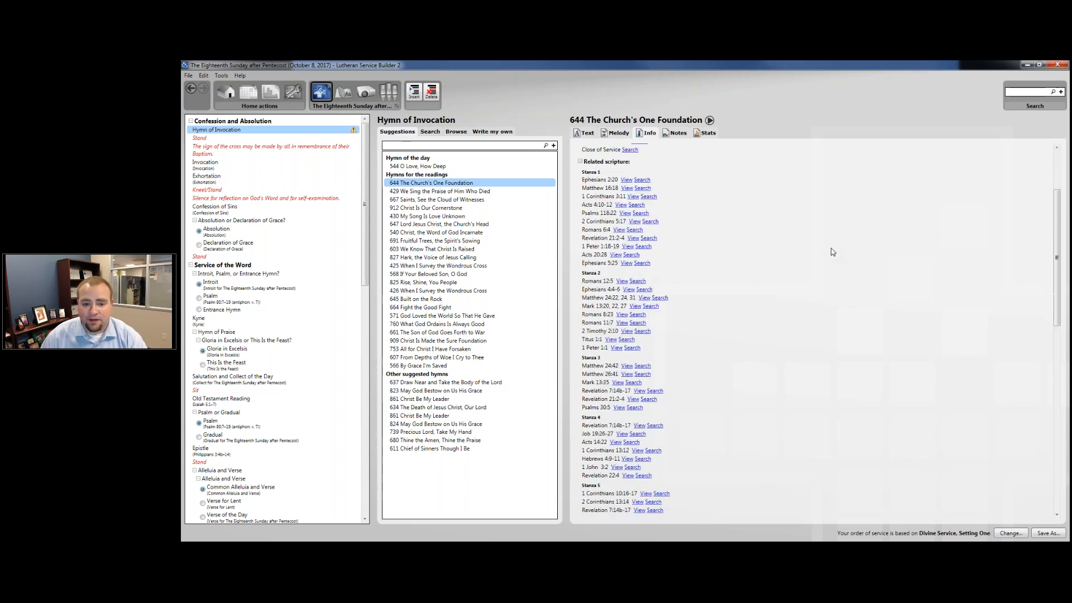
scroll(822, 246, up, 5)
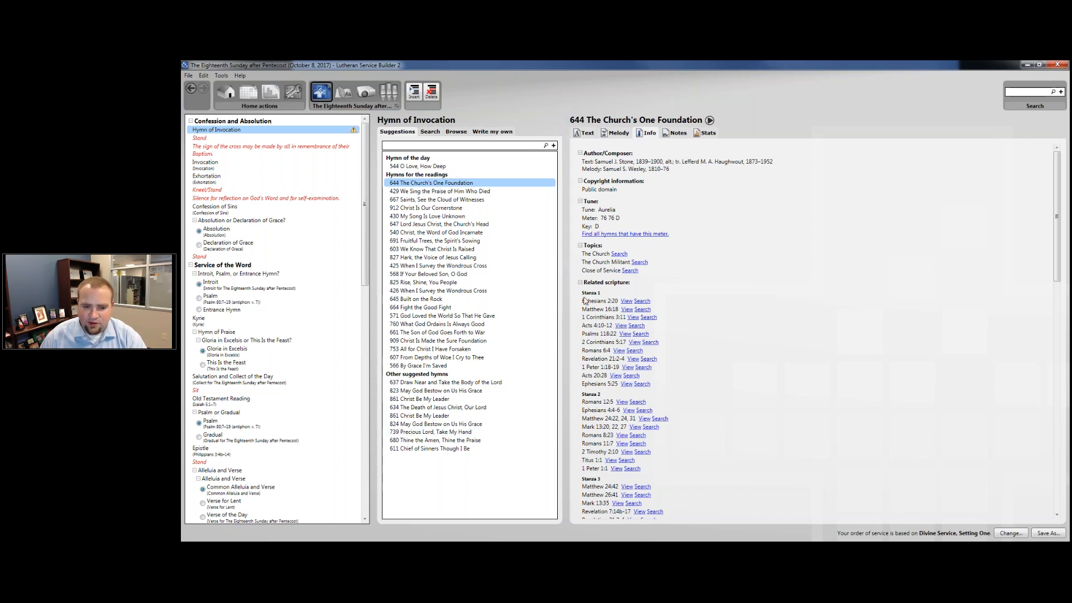
scroll(598, 308, down, 2)
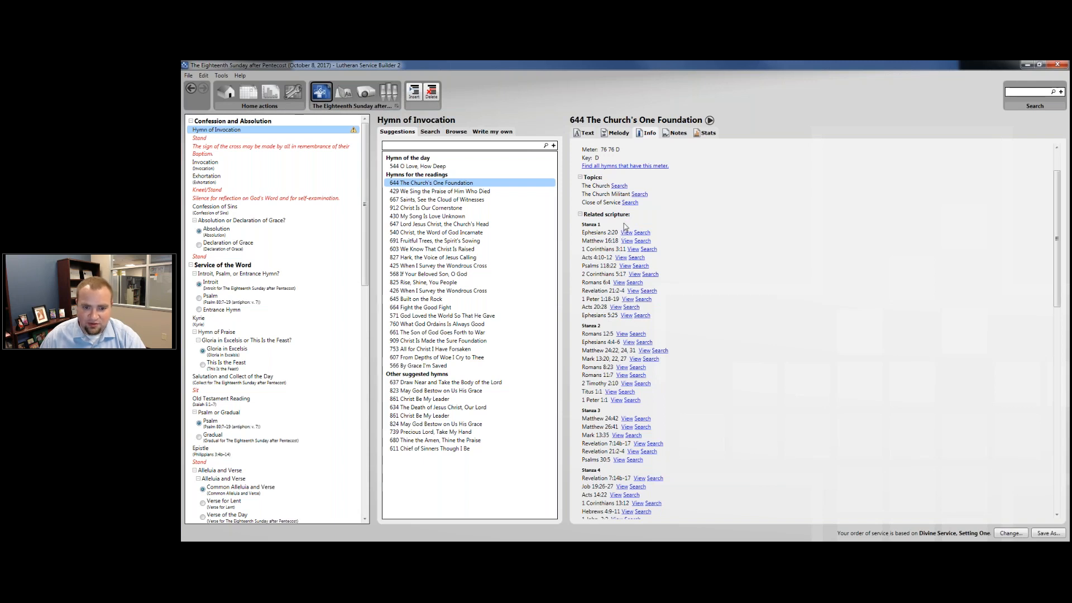
scroll(606, 284, down, 2)
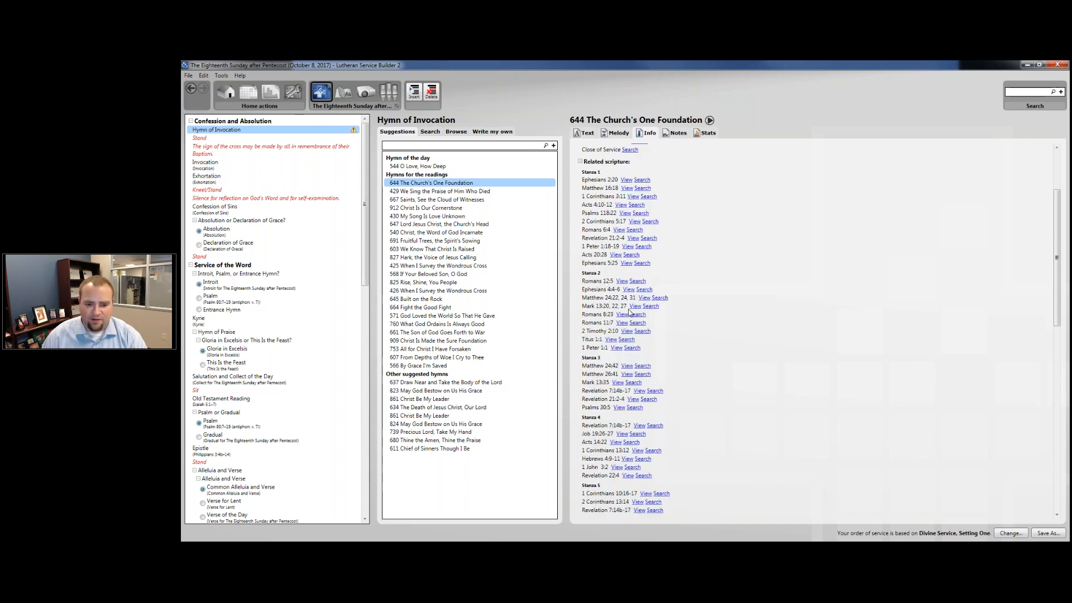
scroll(630, 313, down, 2)
scroll(600, 444, down, 2)
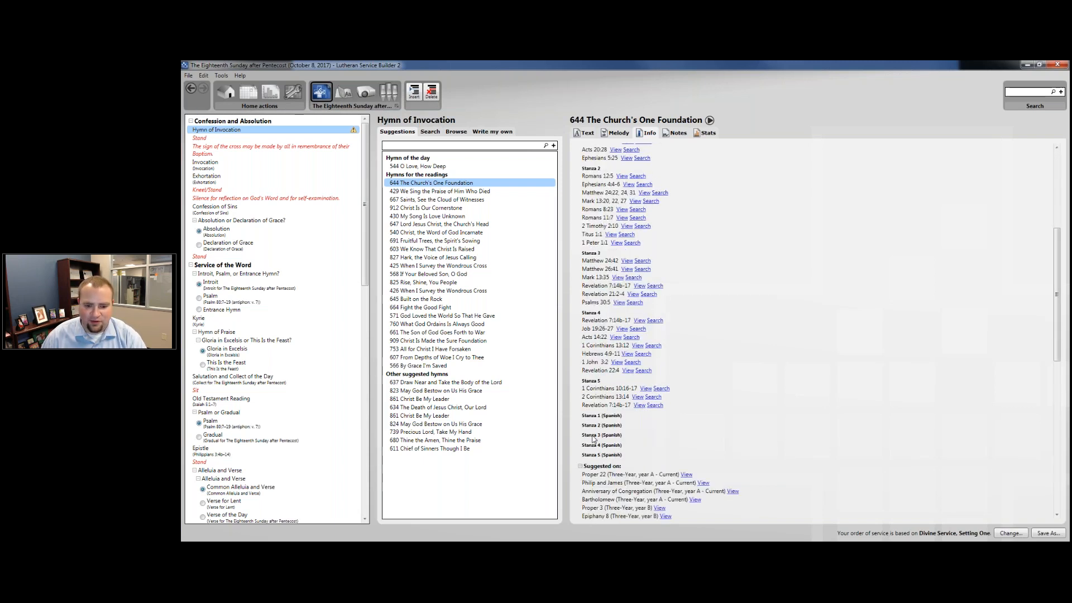
scroll(597, 437, down, 5)
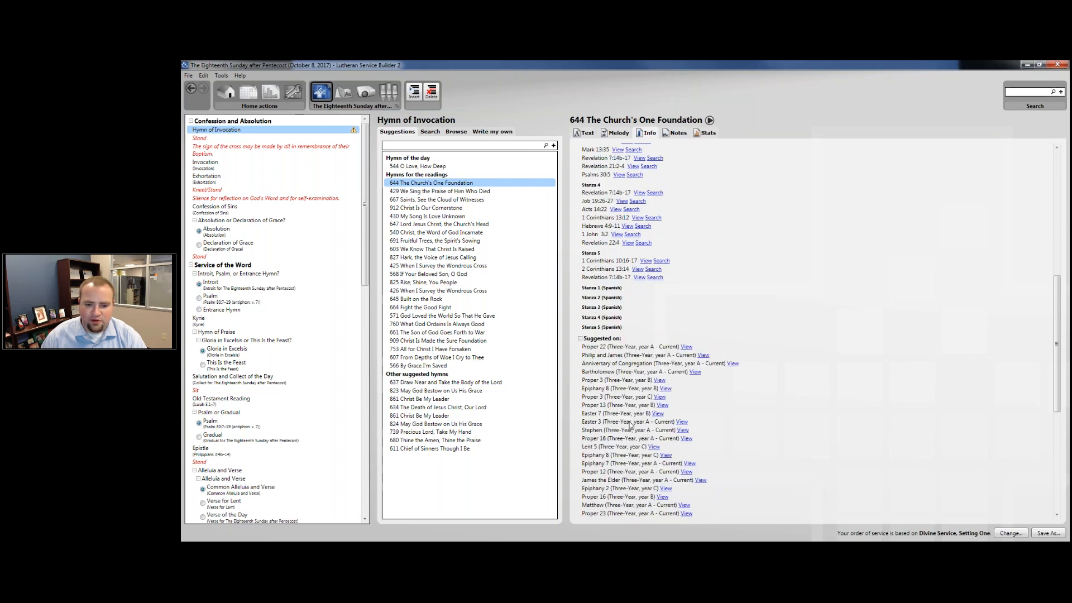
scroll(630, 424, down, 4)
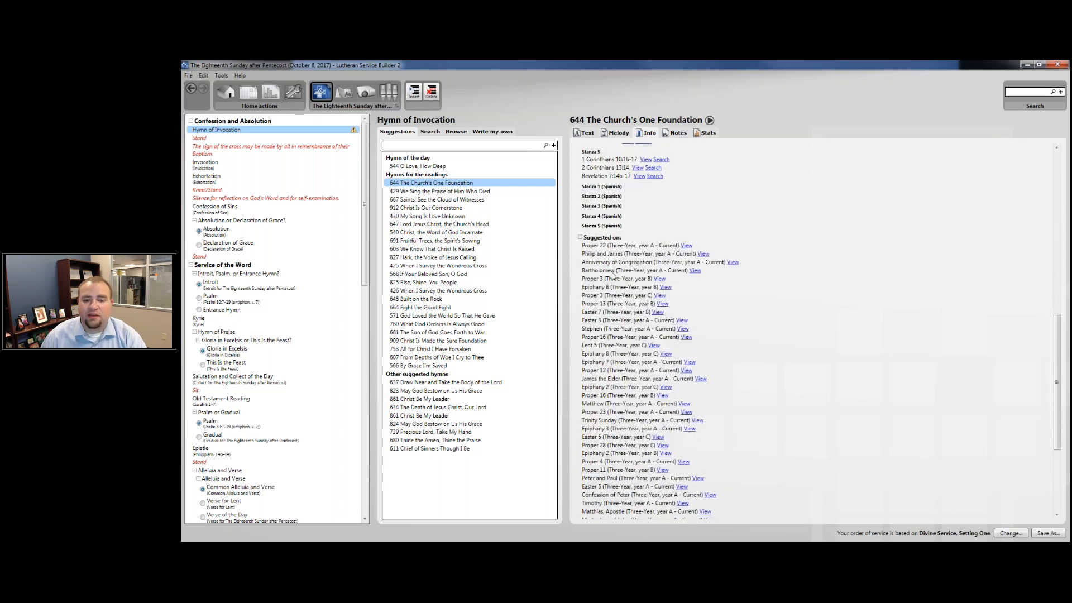
scroll(611, 280, down, 6)
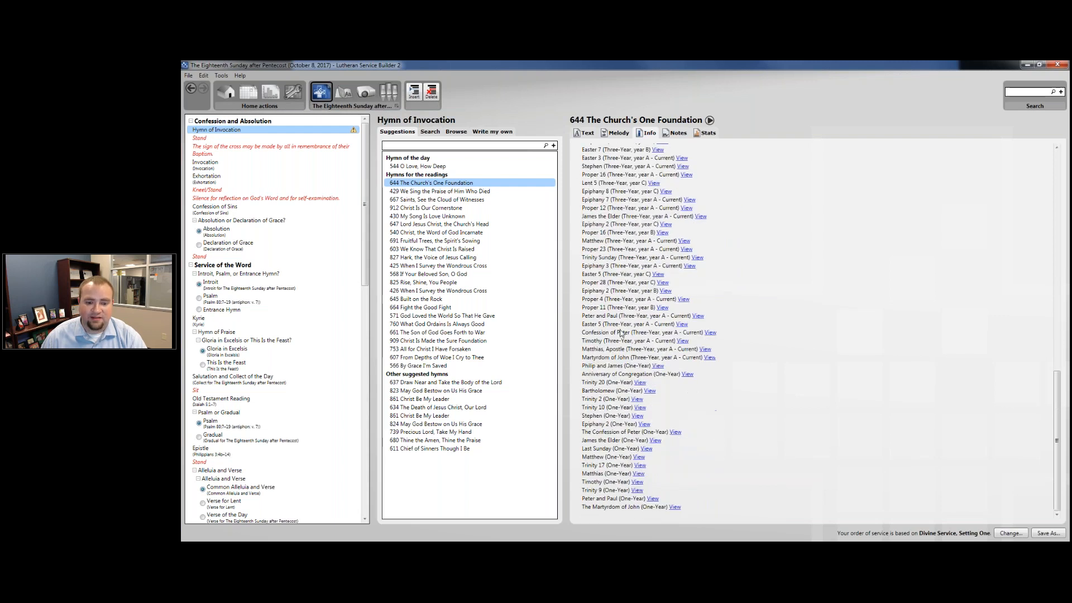
scroll(621, 333, up, 15)
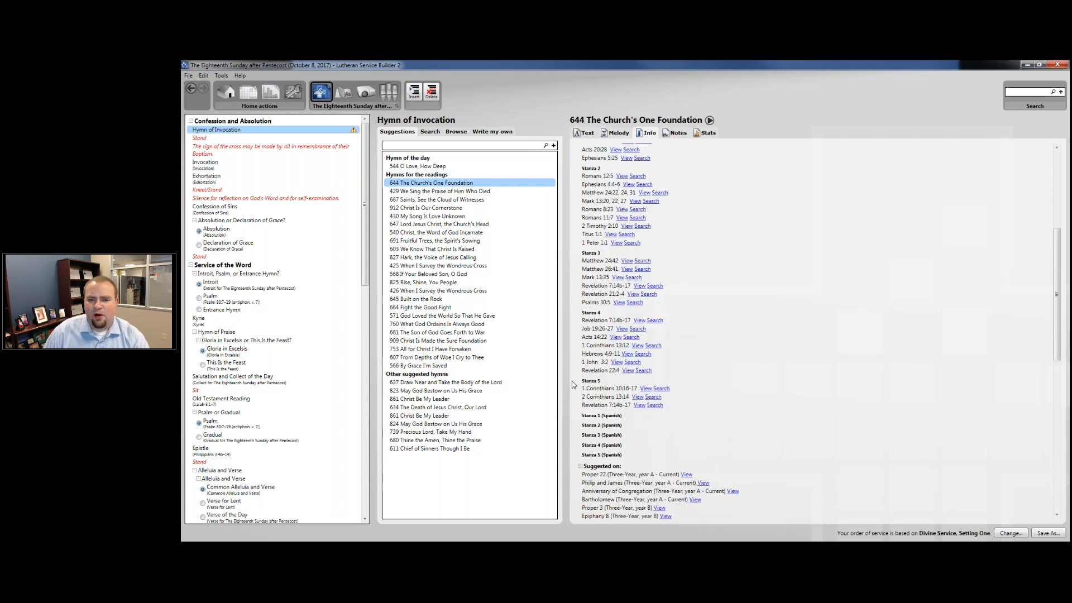
scroll(578, 418, up, 2)
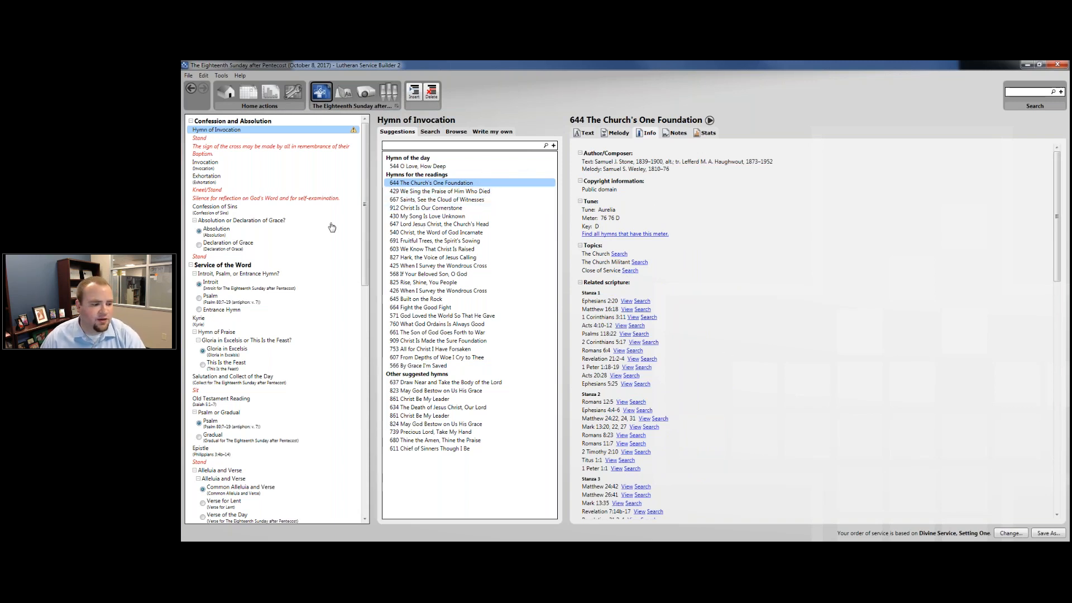
click(448, 207)
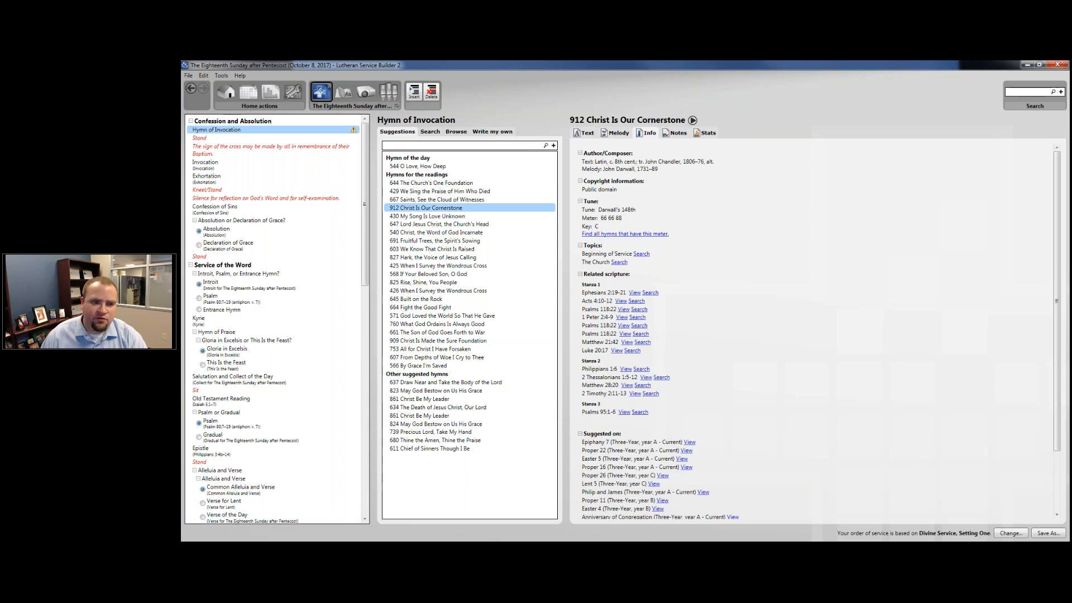
Switch to the Lutheran Calendar website in the browser and open Pentecost 18 on October 8, 2017
key(alt+Tab)
click(230, 67)
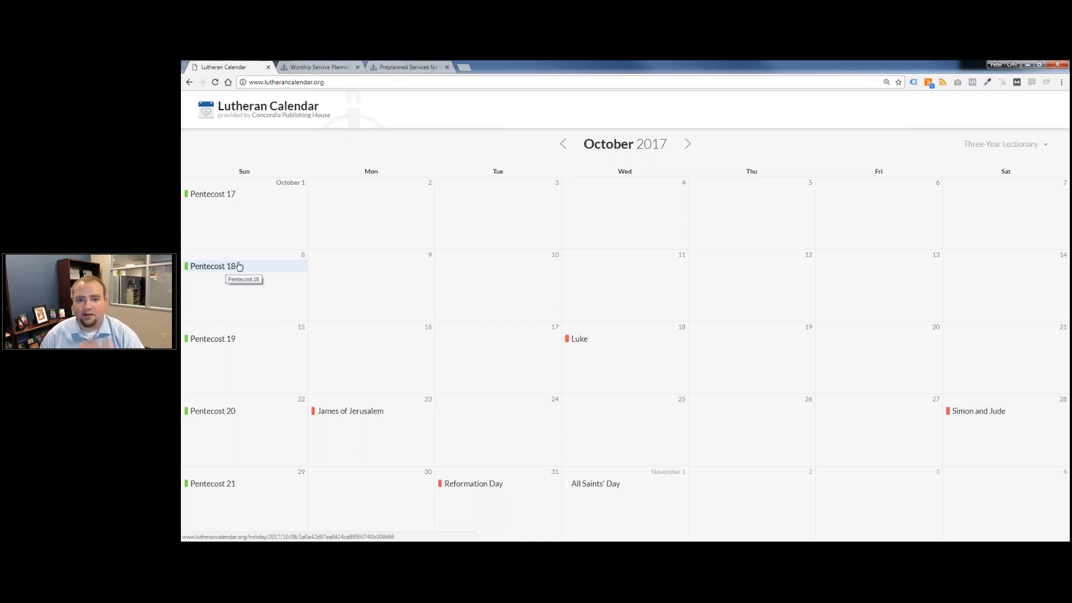
click(216, 268)
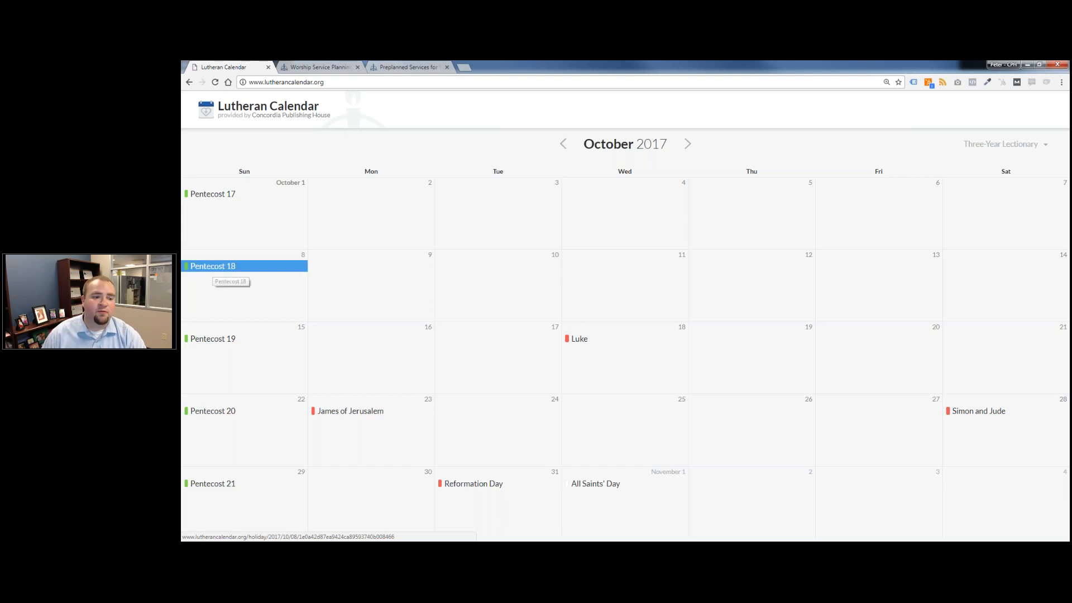
click(215, 266)
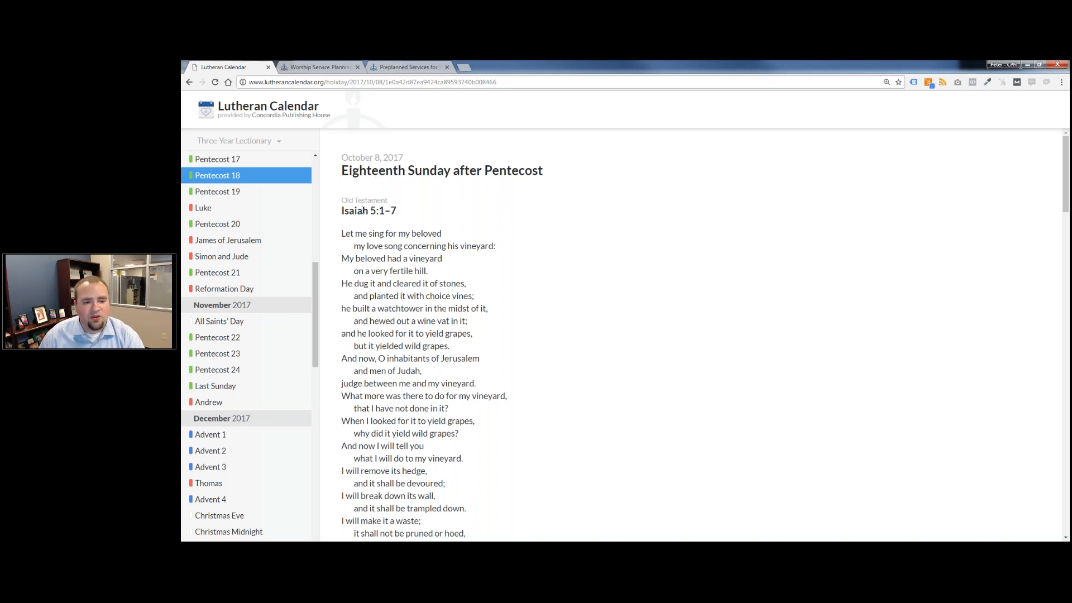
Read through the Pentecost 18 readings from the Old Testament to the Gospel, Matthew 21:33–46
scroll(363, 210, down, 6)
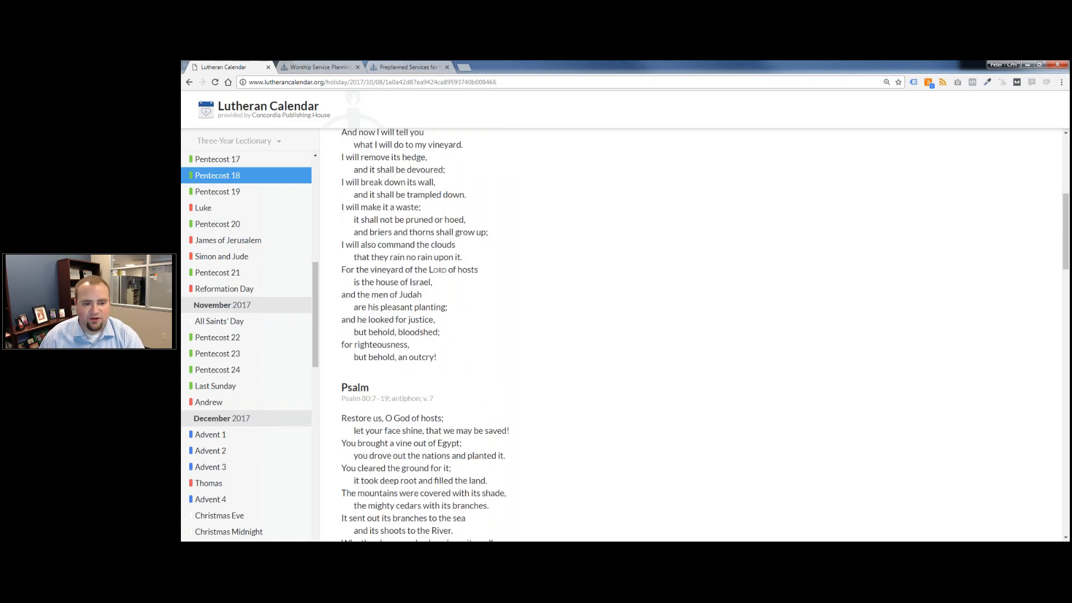
scroll(362, 210, down, 5)
scroll(358, 209, down, 3)
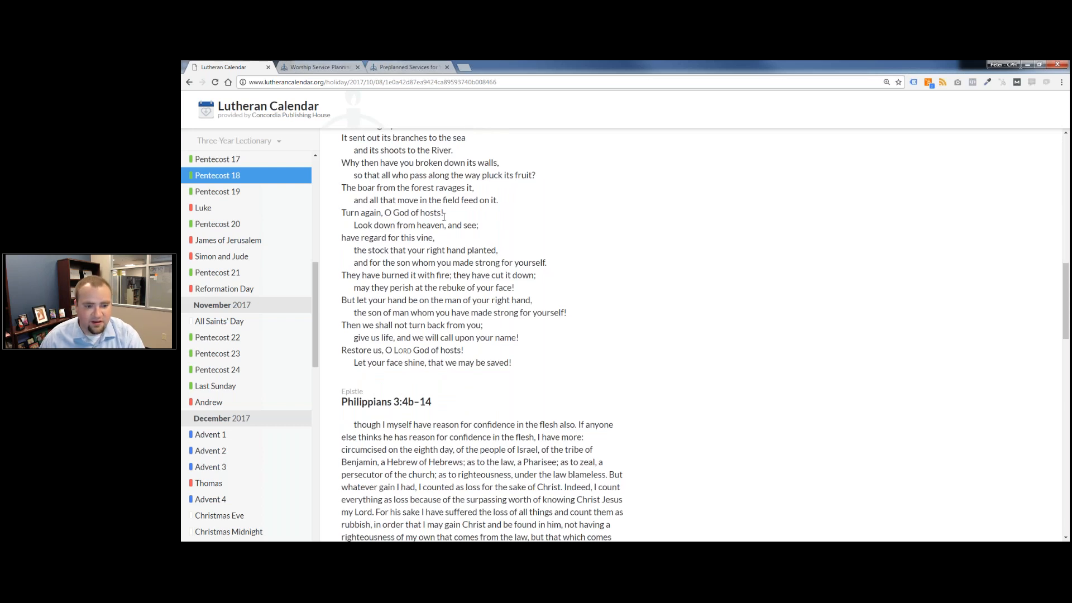
scroll(446, 219, down, 4)
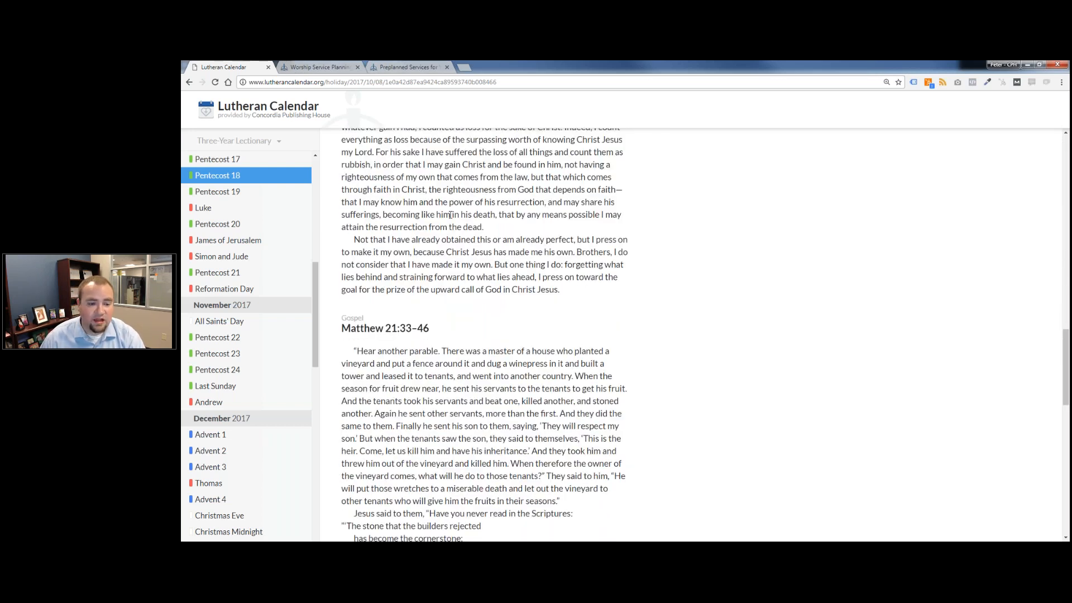
scroll(450, 214, down, 2)
scroll(436, 185, down, 1)
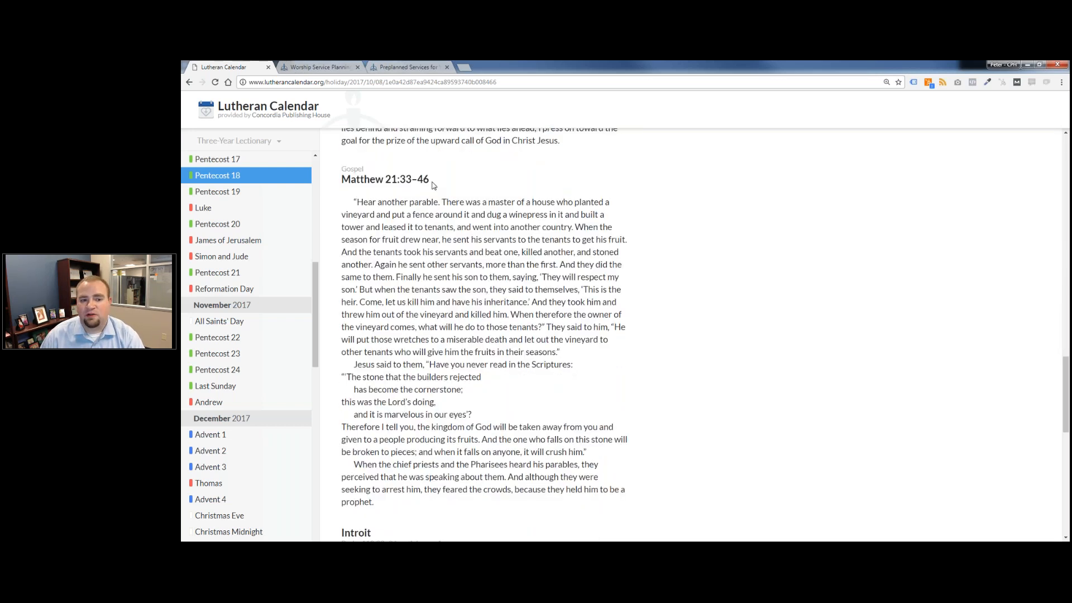
drag(432, 179, 359, 180)
click(398, 224)
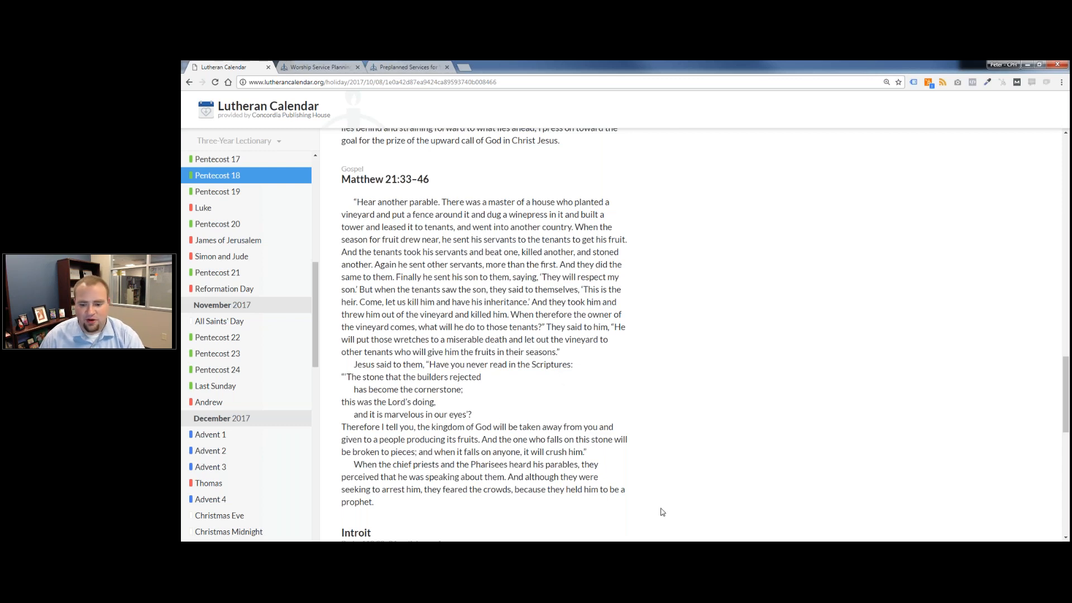
Switch back to Lutheran Service Builder and show the Holy Gospel reading, Matthew 21:33–46, with its related content
click(762, 540)
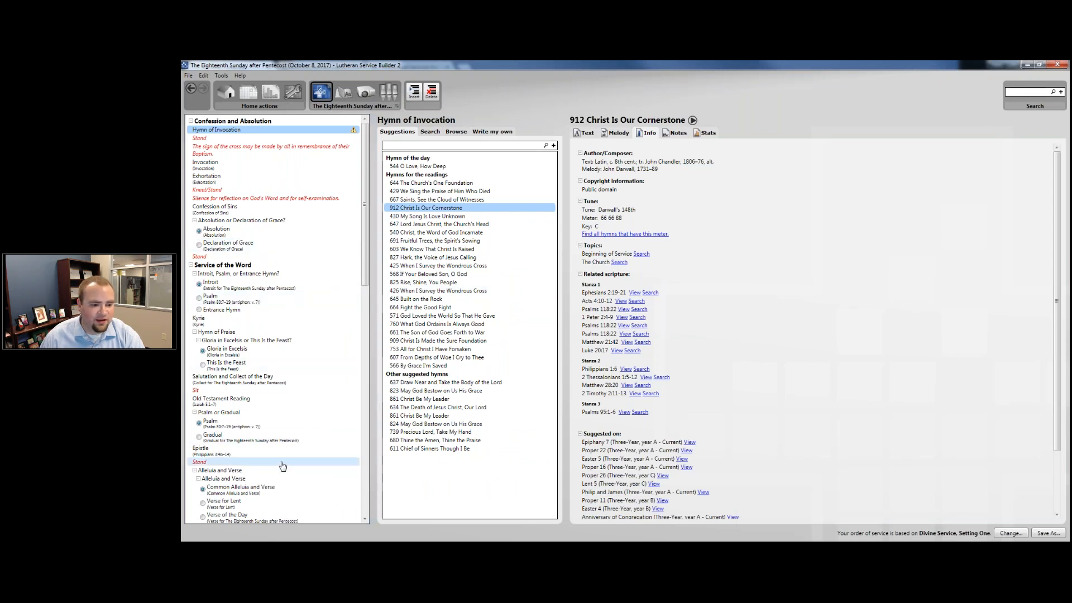
scroll(270, 408, down, 3)
click(263, 439)
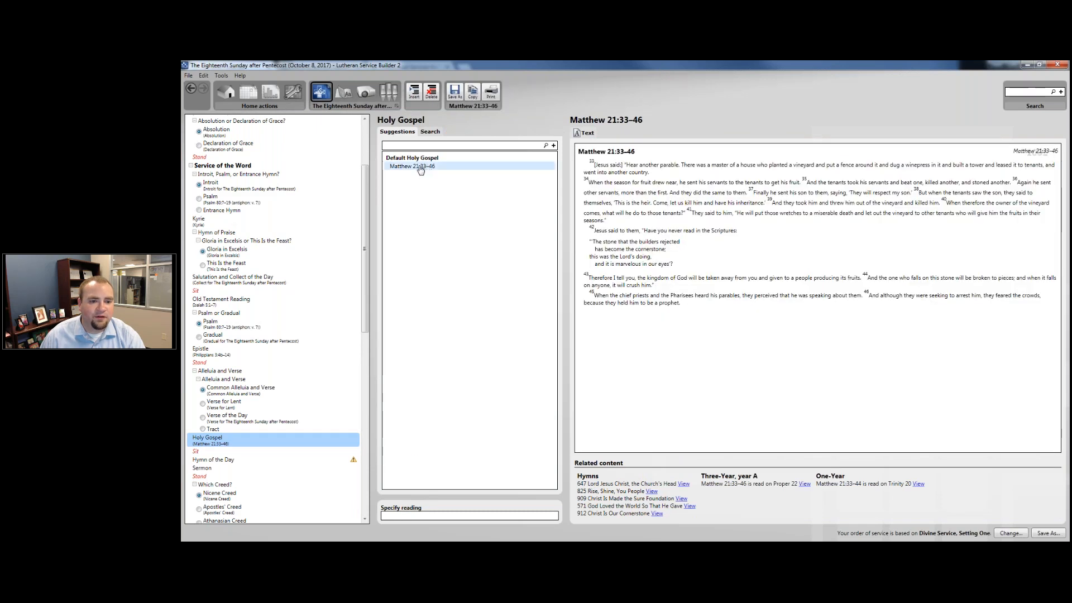
click(413, 166)
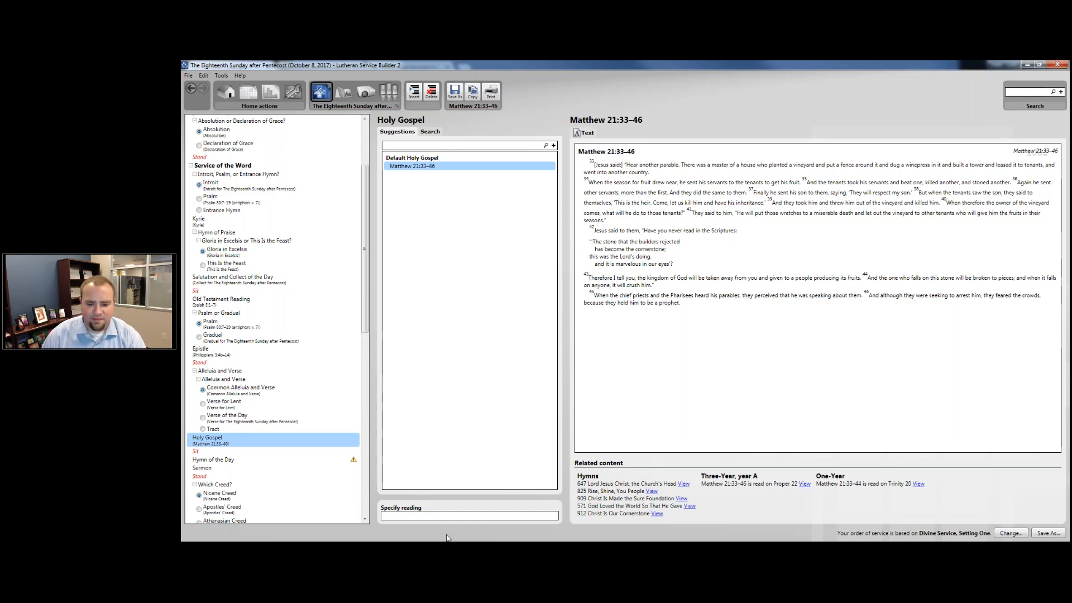
Switch to the Lutheran Calendar and review the Pentecost 18 propers down to the Collect, Gradual and Verse
key(alt+Tab)
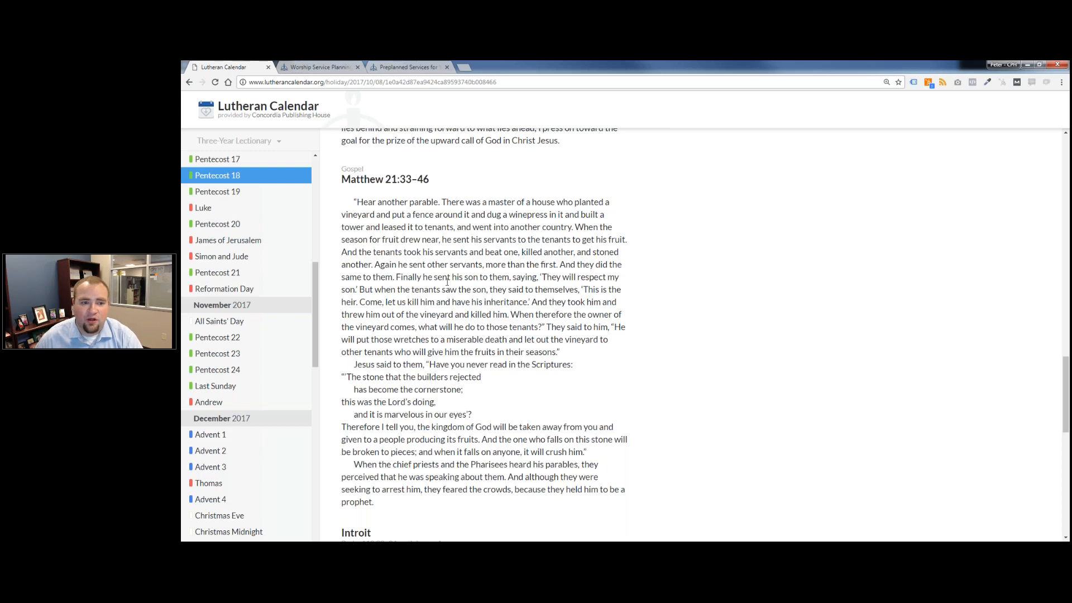
scroll(455, 279, up, 1)
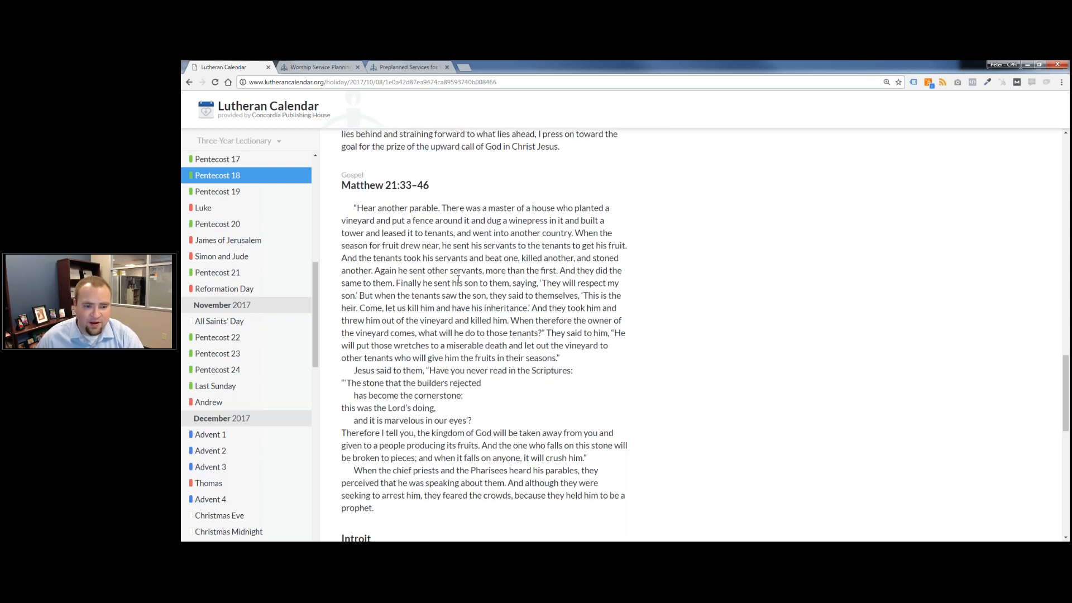
scroll(457, 279, up, 5)
scroll(390, 363, down, 15)
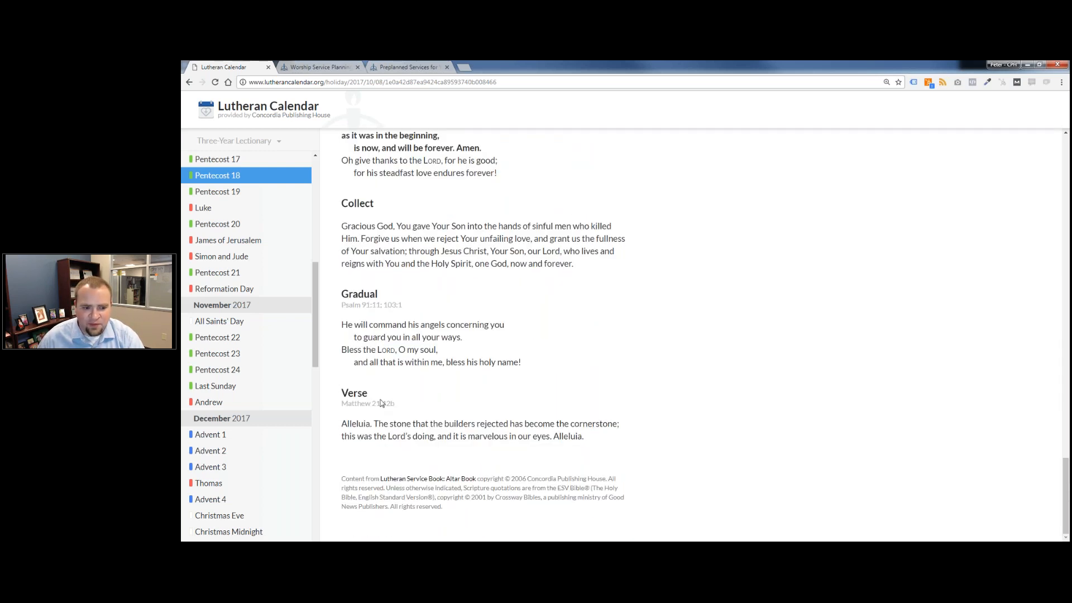
scroll(505, 313, up, 3)
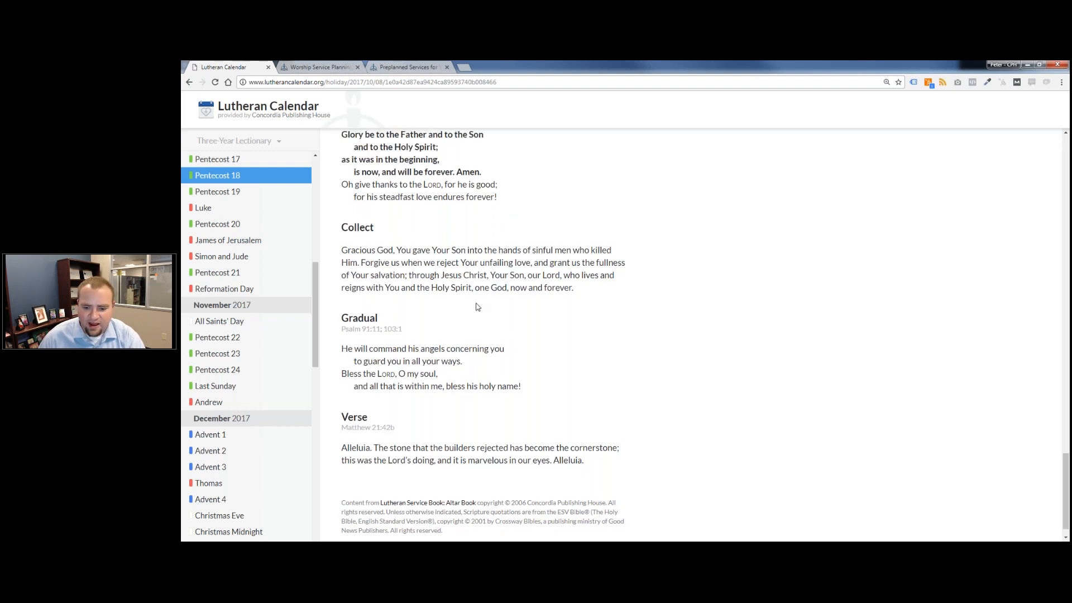
Switch back to Lutheran Service Builder and assign 912 Christ Is Our Cornerstone as the Hymn of Invocation
click(767, 540)
scroll(280, 184, up, 3)
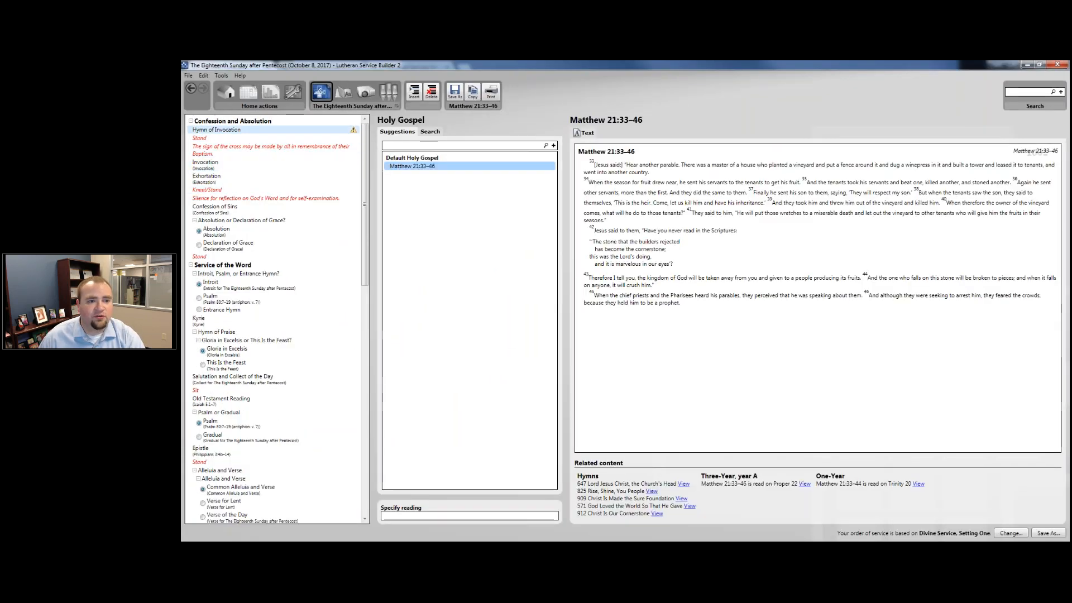
click(223, 130)
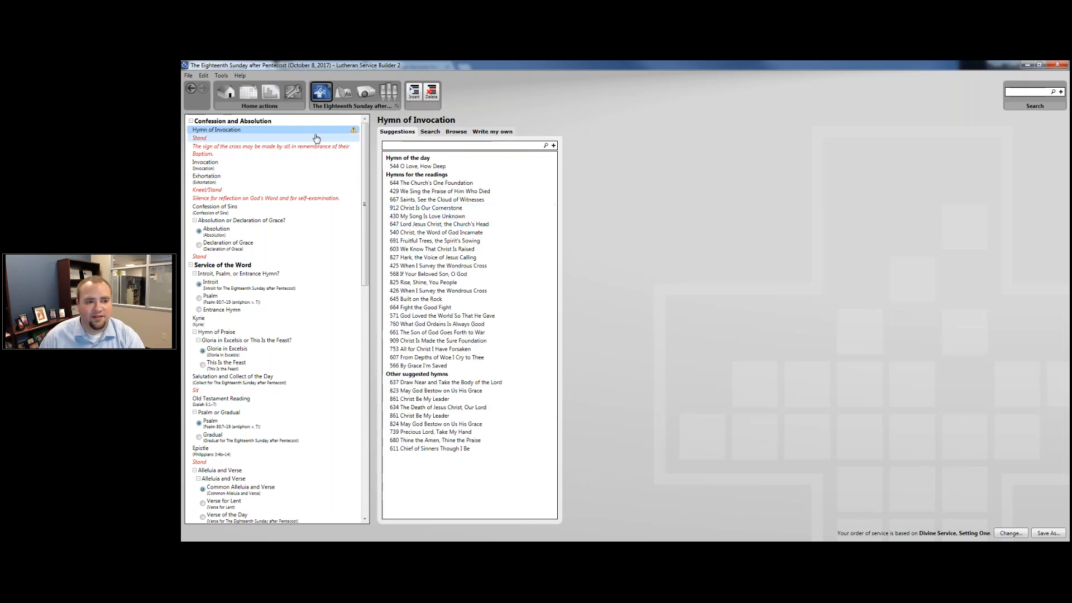
click(429, 209)
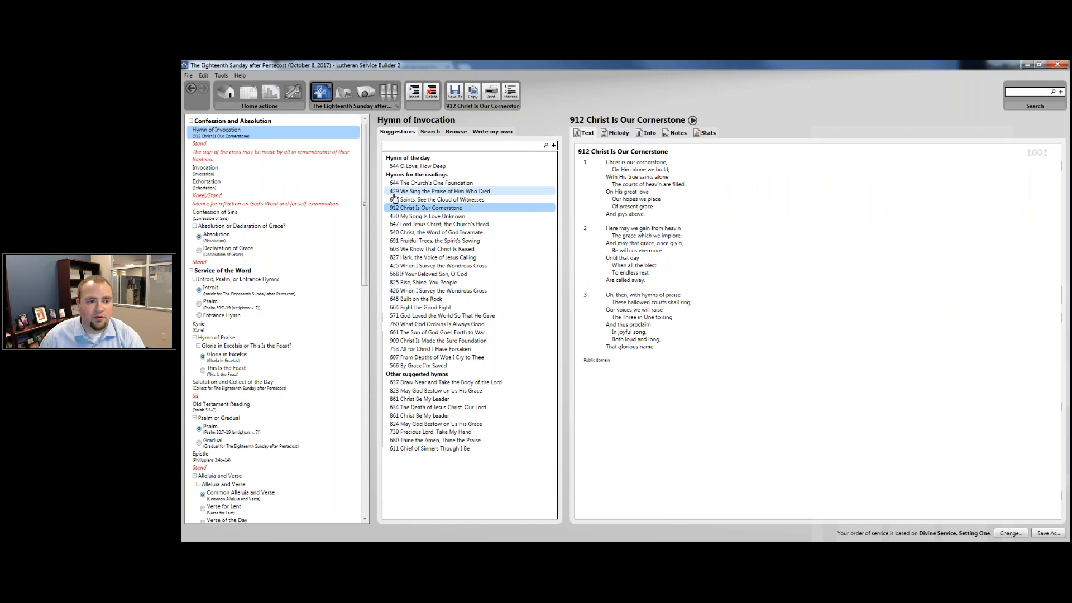
drag(419, 208, 265, 134)
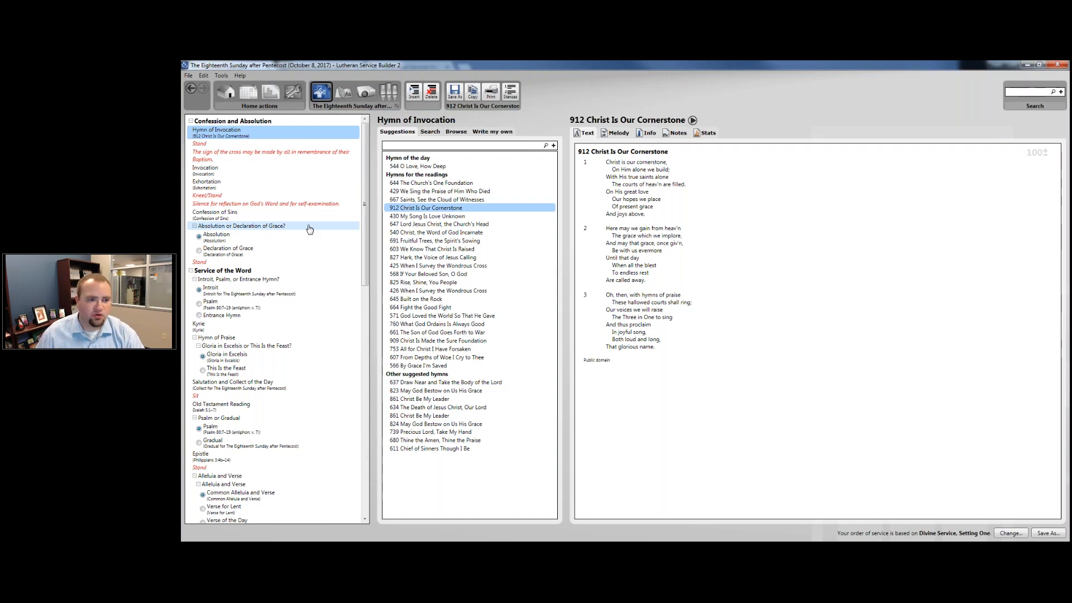
View the Stand rubric, Invocation, Exhortation and Absolution elements of the Confession and Absolution section
click(222, 144)
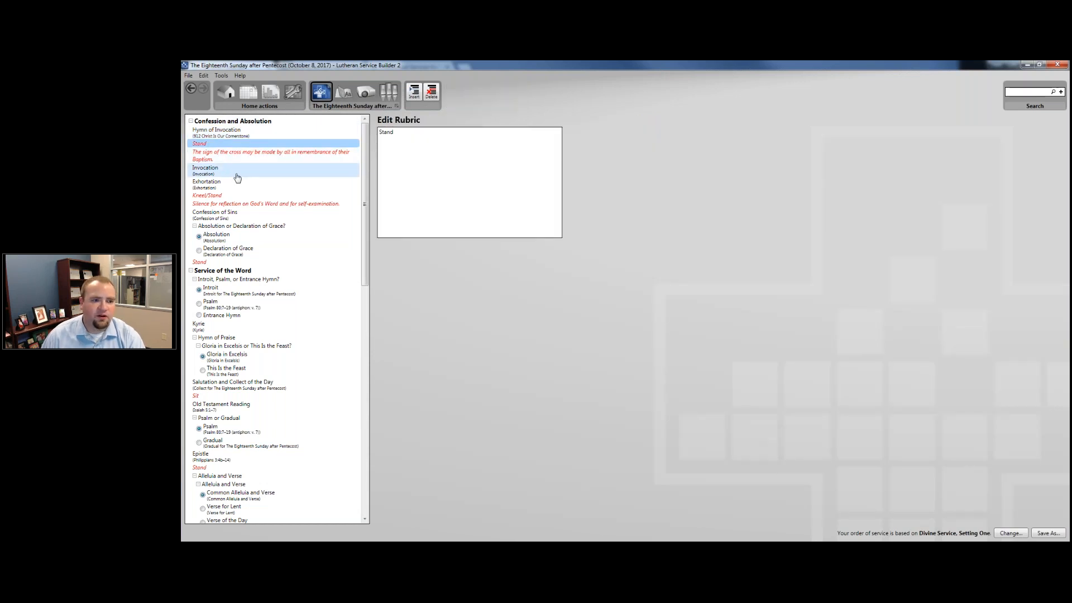
click(216, 172)
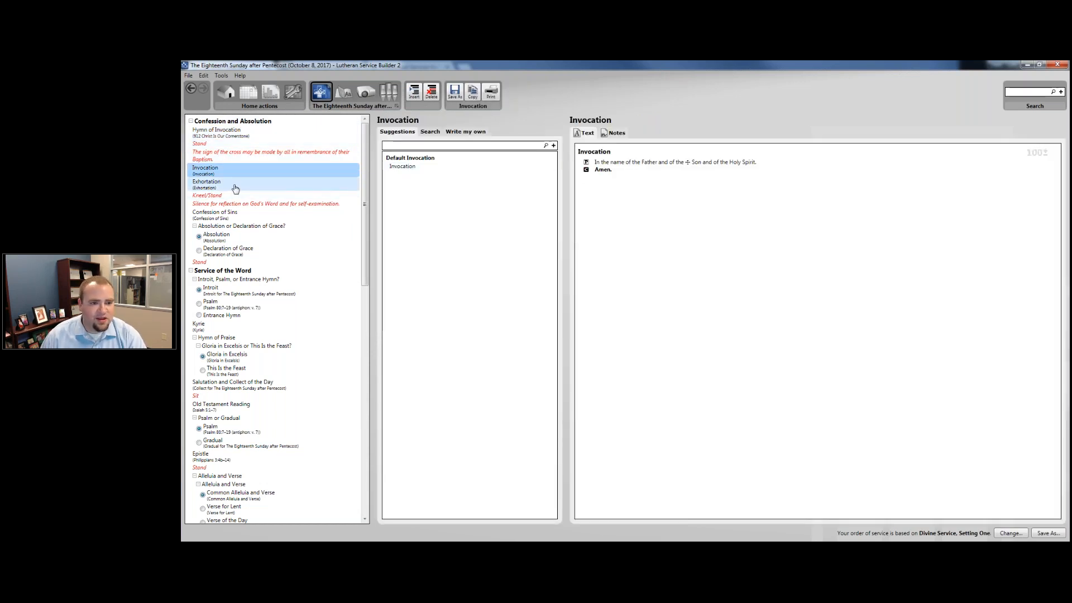
click(235, 188)
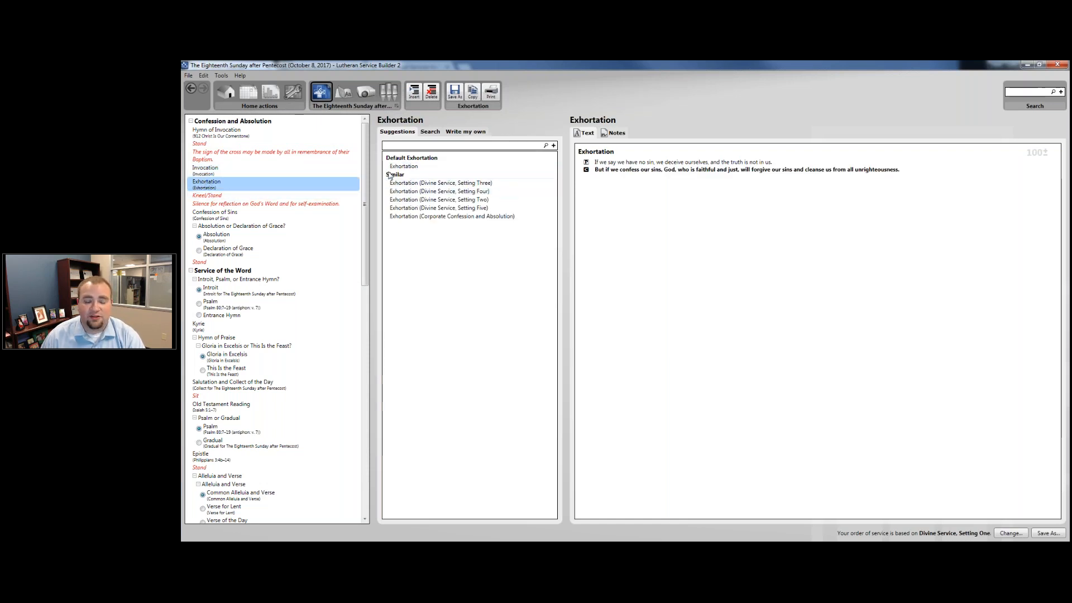
click(236, 240)
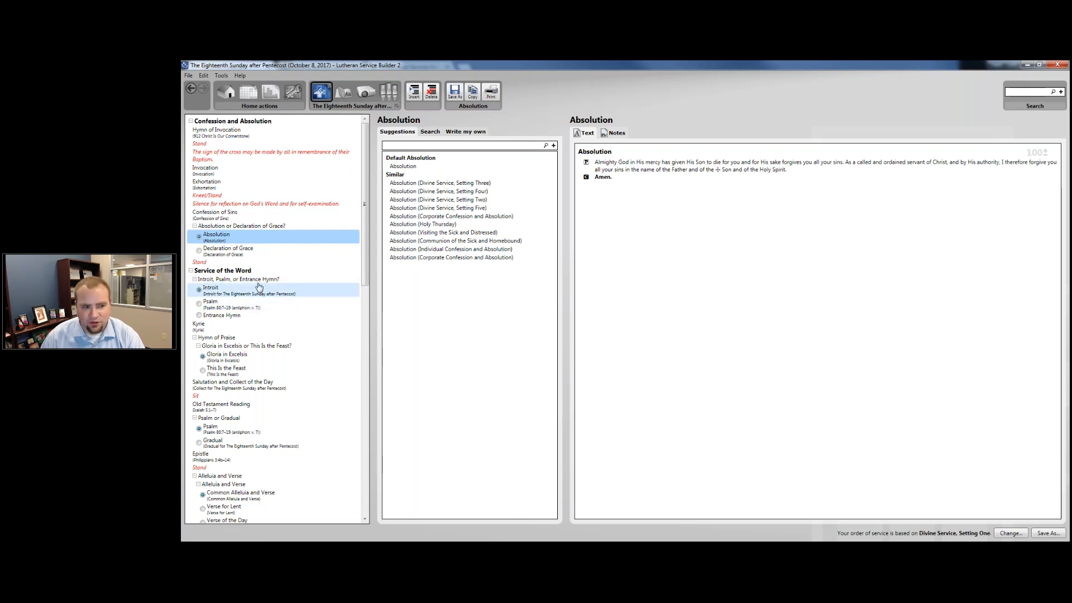
Review the Introit for the day and the Old Testament Reading, Isaiah 5:1–7, in the Service of the Word
scroll(253, 213, down, 3)
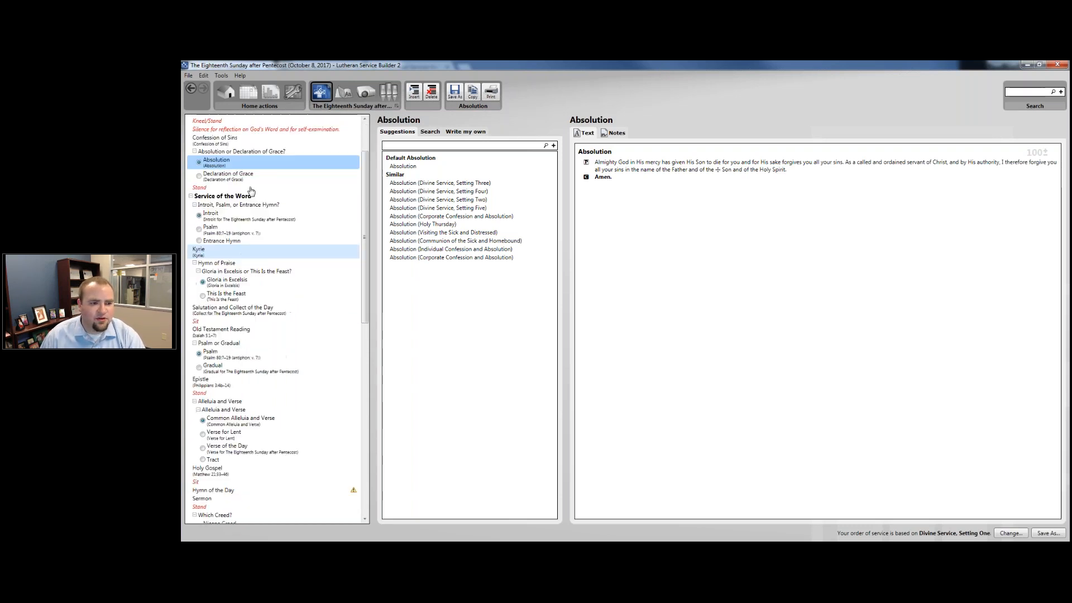
scroll(245, 184, up, 3)
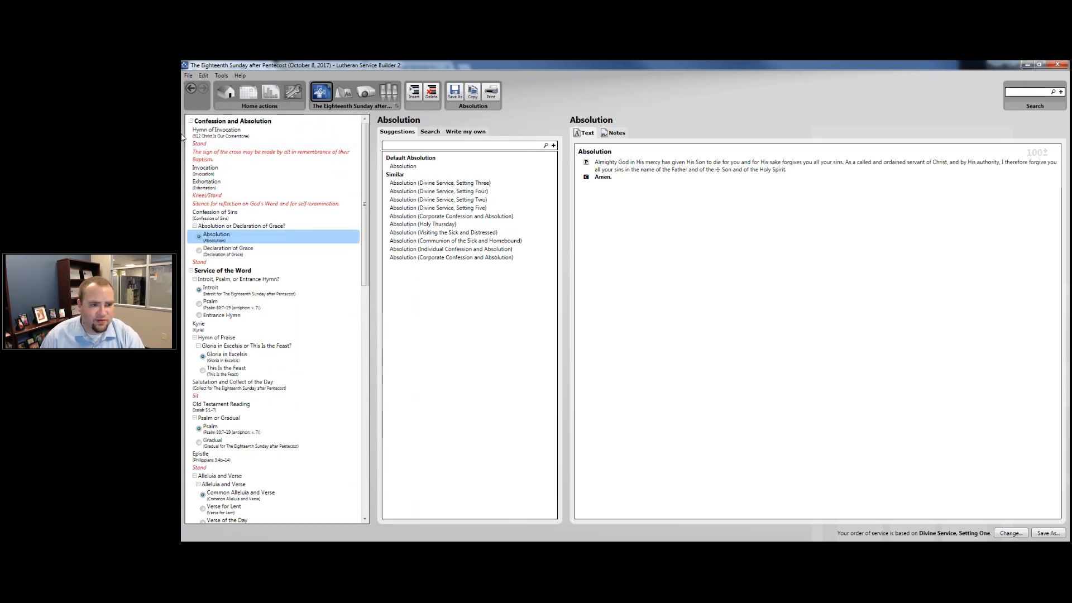
scroll(263, 246, down, 5)
scroll(268, 251, up, 4)
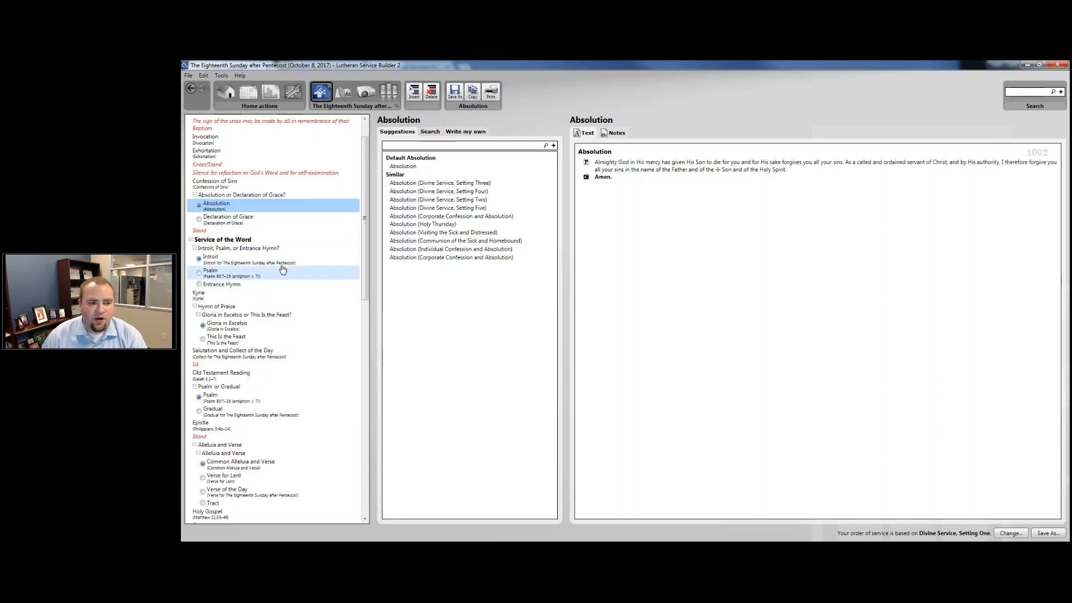
click(214, 262)
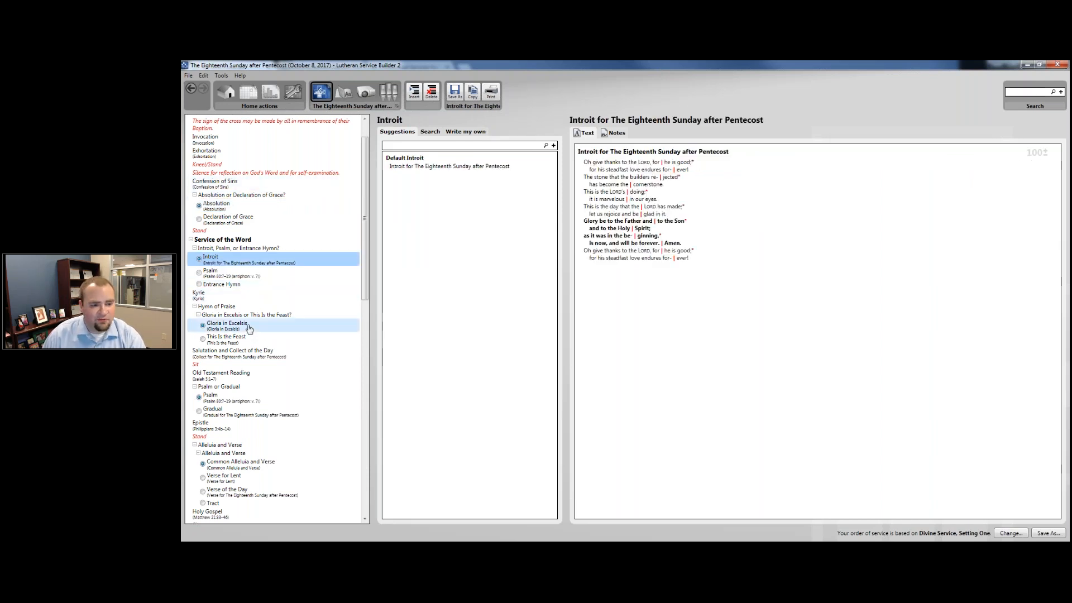
click(241, 378)
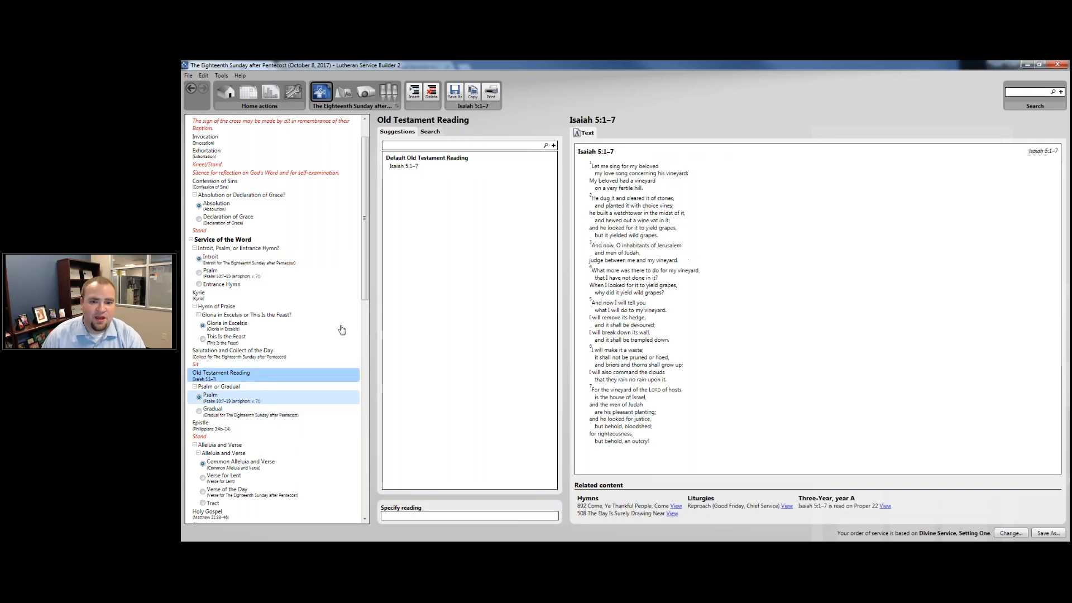
Review the Psalm, the Epistle from Philippians 3:4b–14, and the Common Alleluia and Verse
click(253, 400)
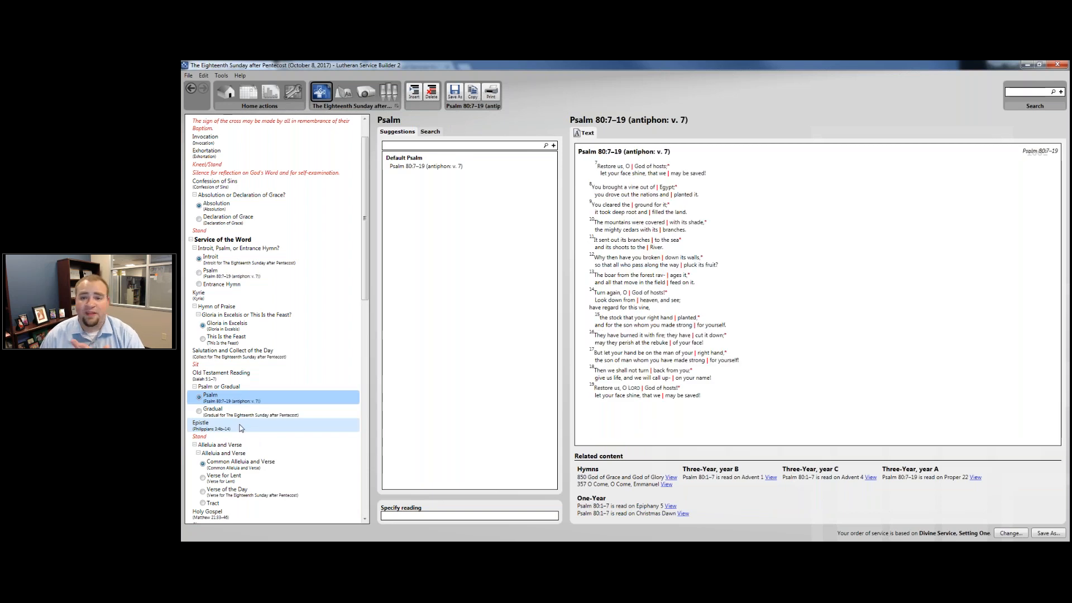
click(241, 428)
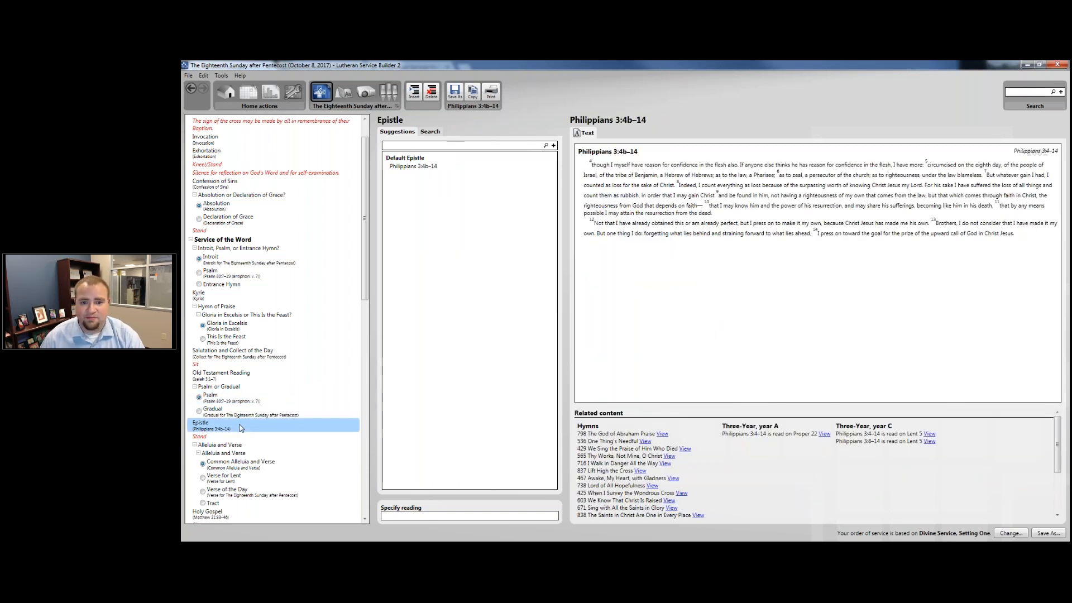
scroll(237, 335, down, 3)
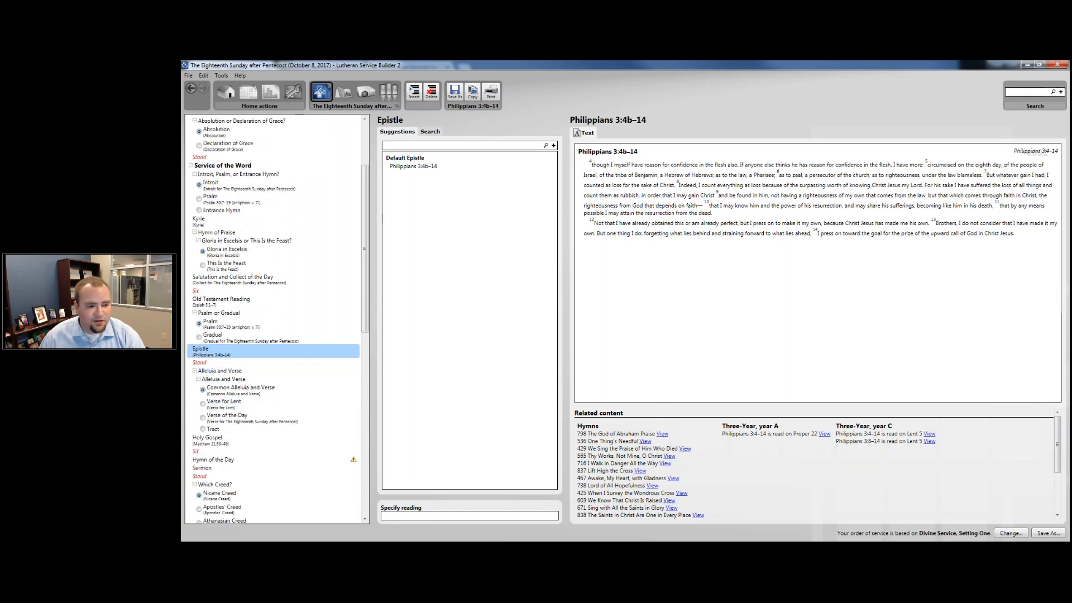
scroll(235, 240, up, 1)
scroll(268, 335, down, 1)
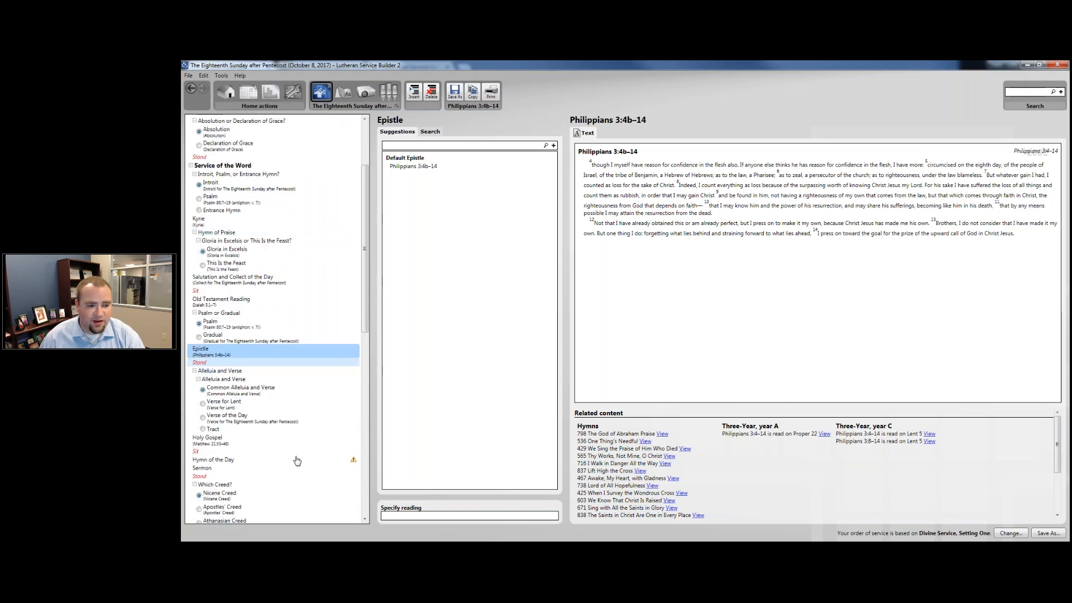
click(289, 398)
Assign the suggested 544 O Love, How Deep as the Hymn of the Day
scroll(271, 371, down, 3)
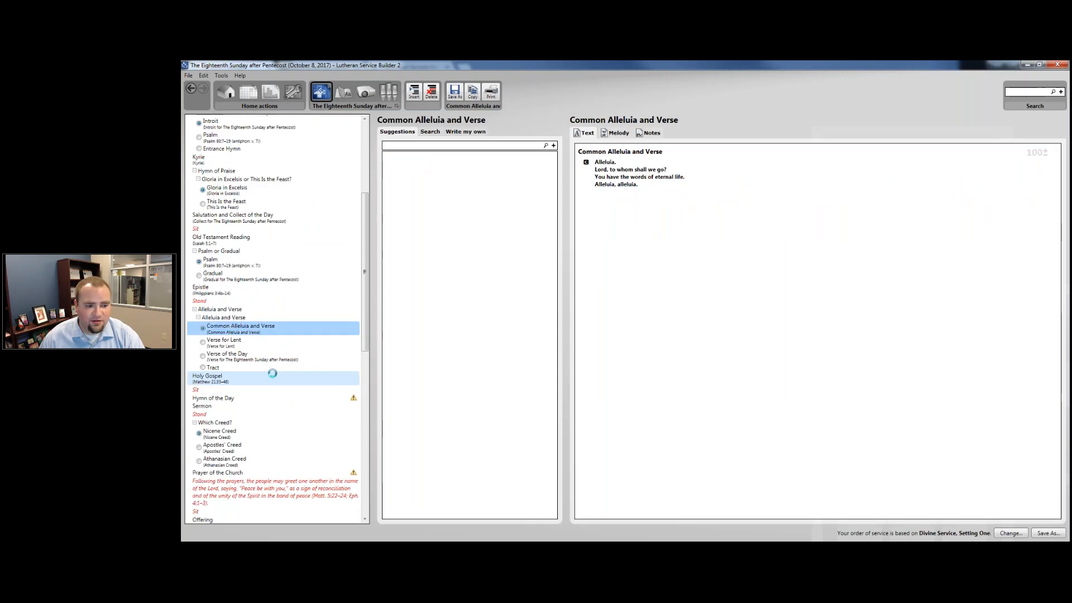
click(246, 397)
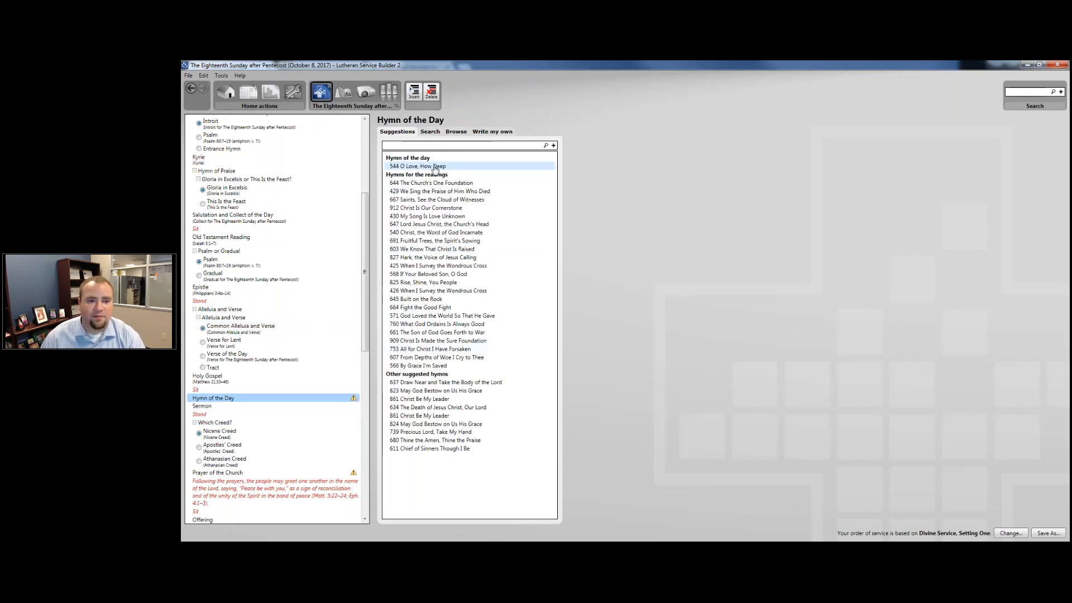
drag(436, 169, 238, 401)
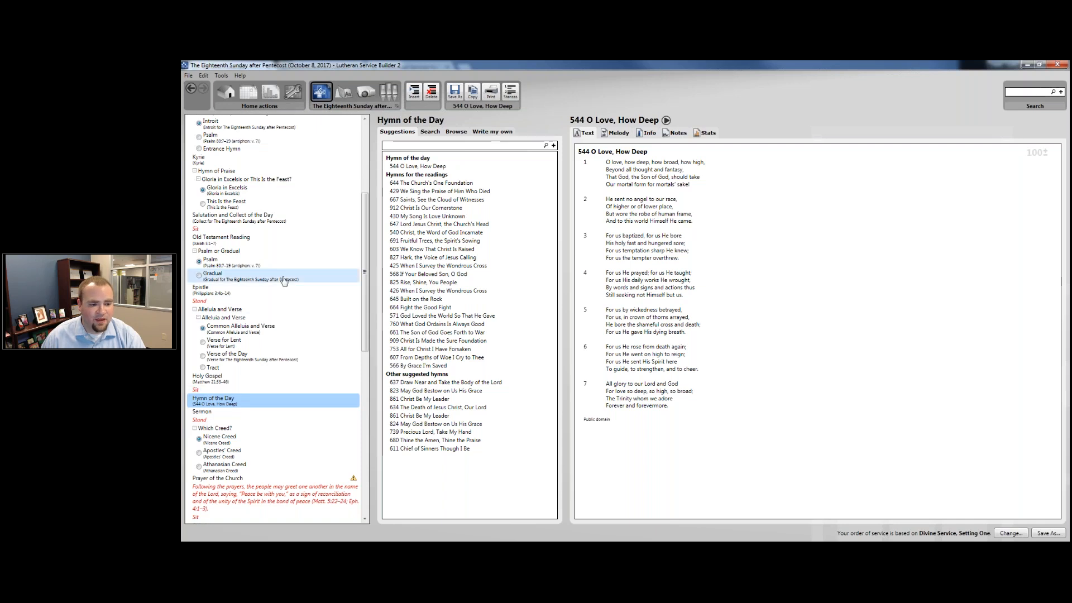
Compare the creed options, choose the Athanasian Creed for the service, and open the Prayer of the Church element
scroll(279, 280, down, 1)
scroll(274, 301, down, 3)
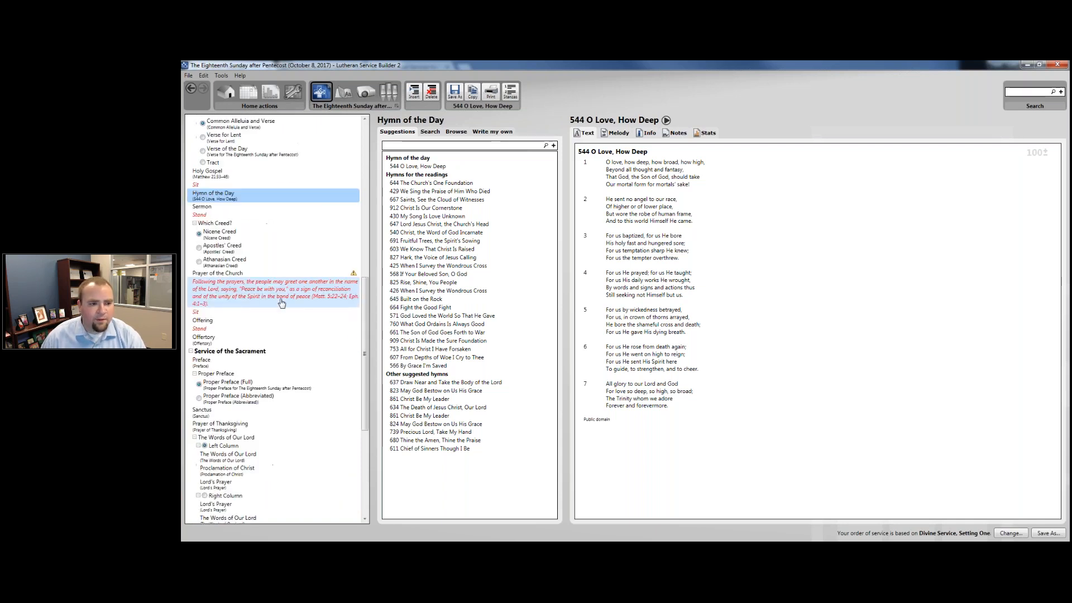
click(241, 196)
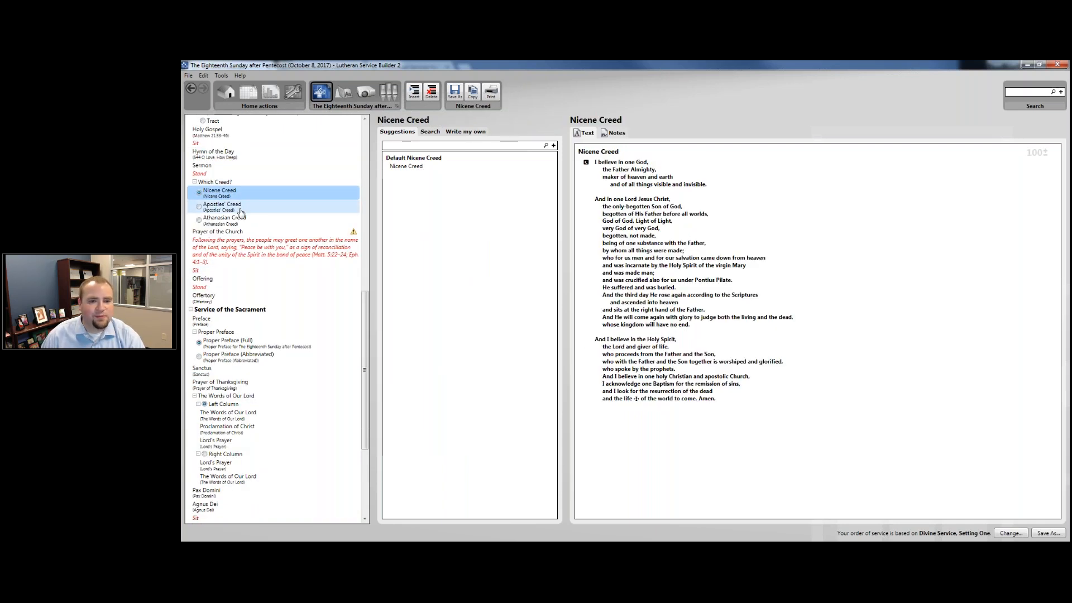
click(240, 211)
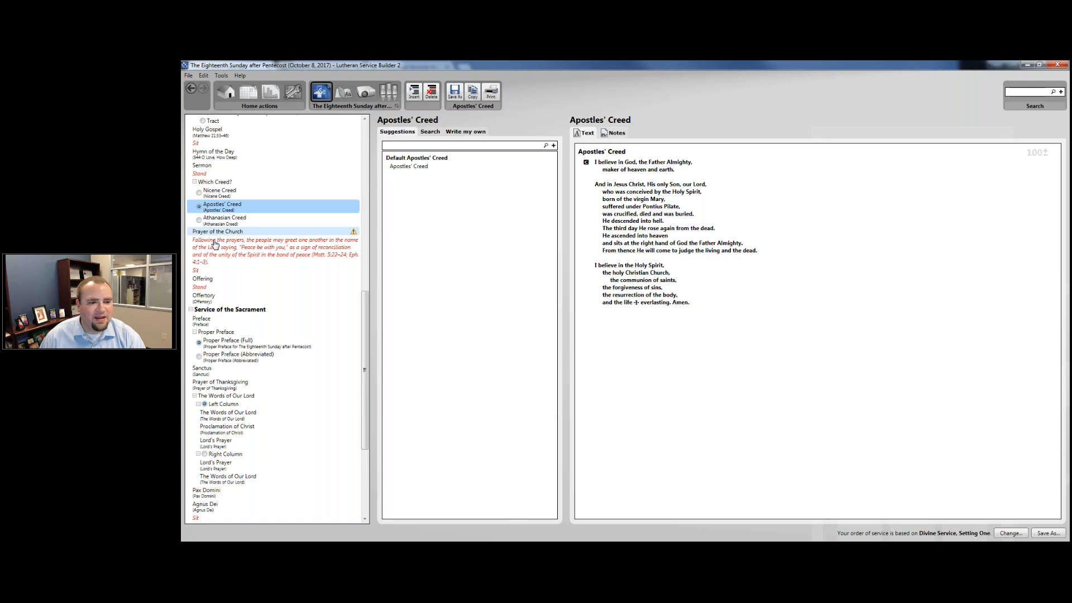
click(252, 224)
click(254, 231)
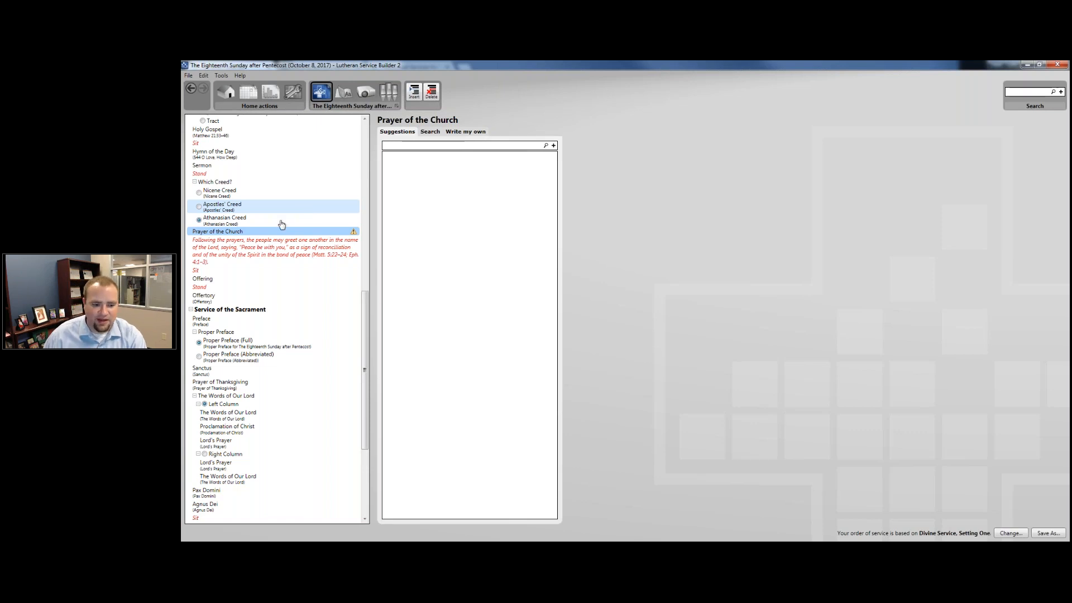
Switch to the browser and open the Downloads page of the Lutheran Service Builder website
click(371, 541)
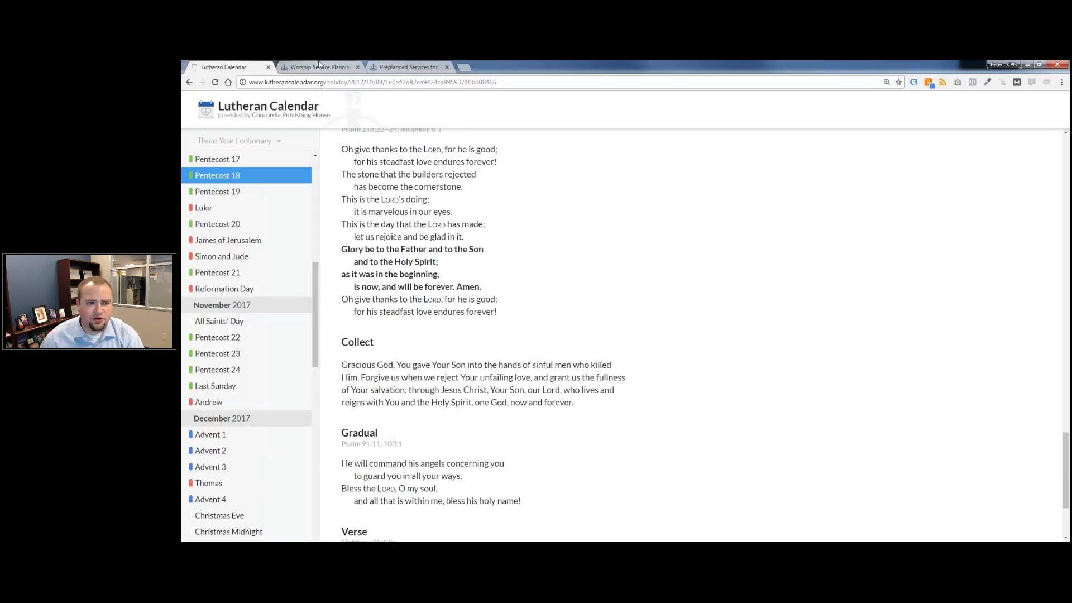
click(319, 67)
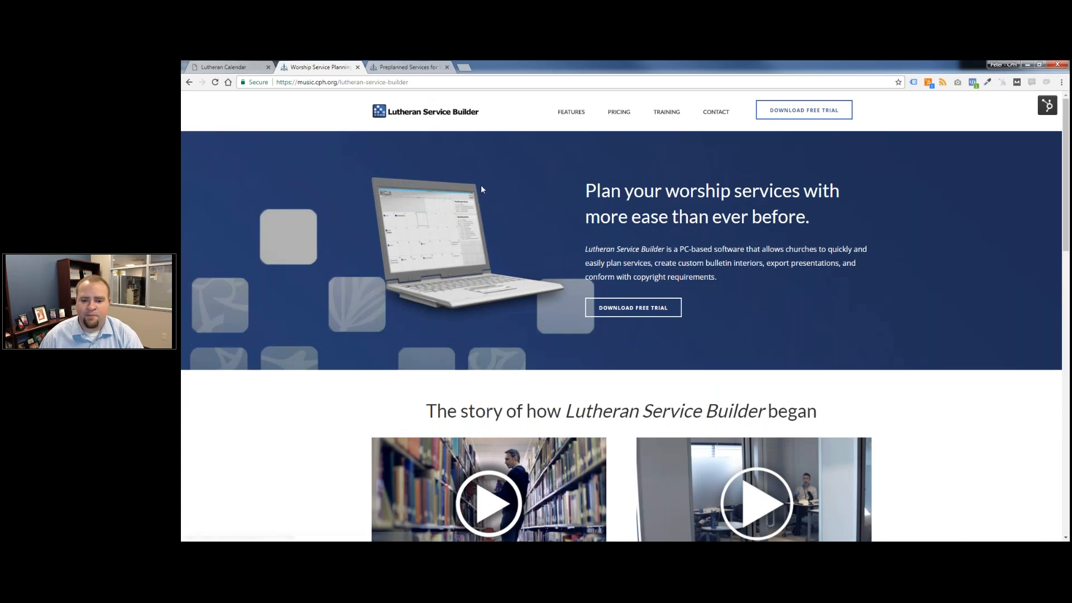
scroll(482, 188, down, 3)
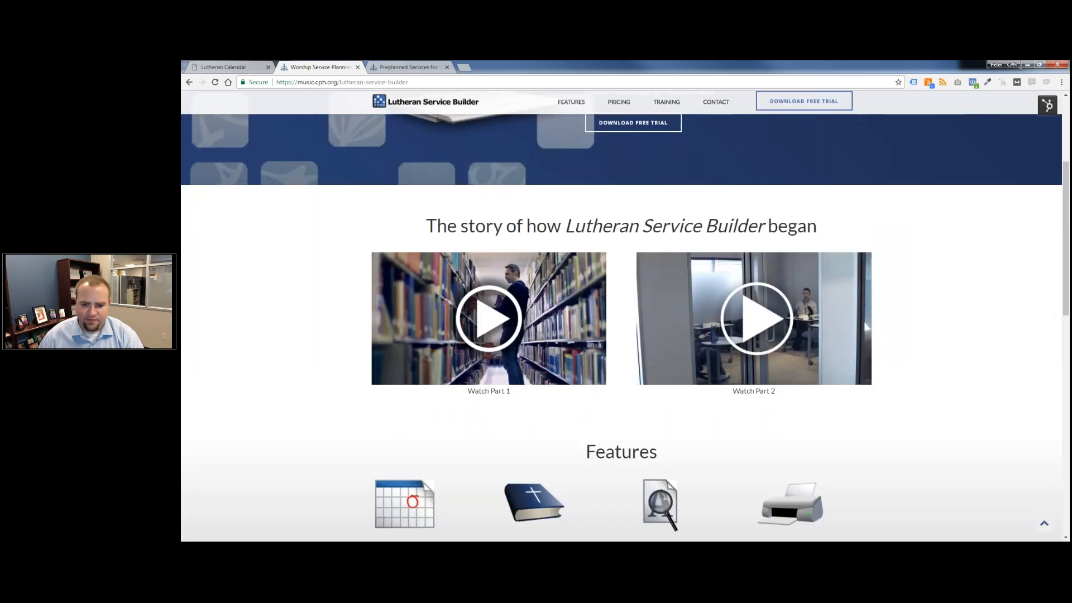
scroll(646, 375, down, 10)
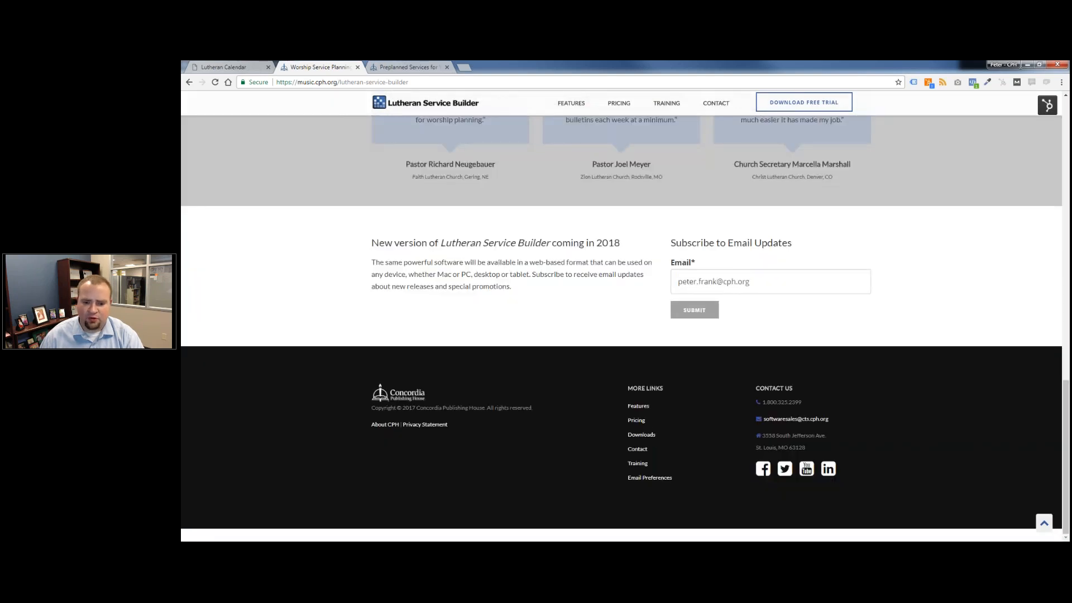
click(650, 440)
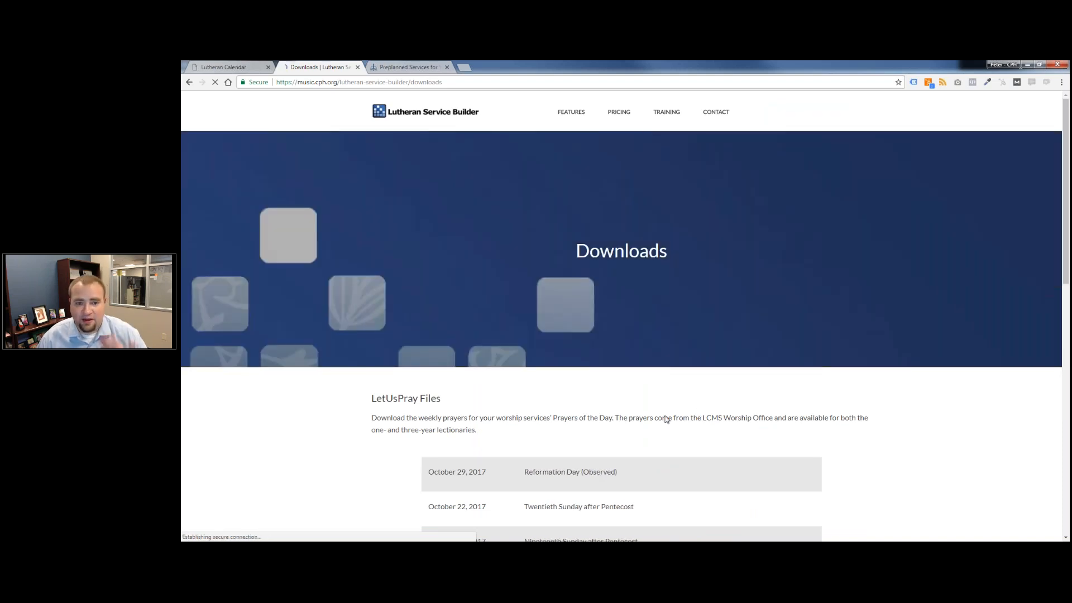
Download the three-year LetUsPray file for October 8, 2017 and open the downloaded zip archive
scroll(666, 420, down, 3)
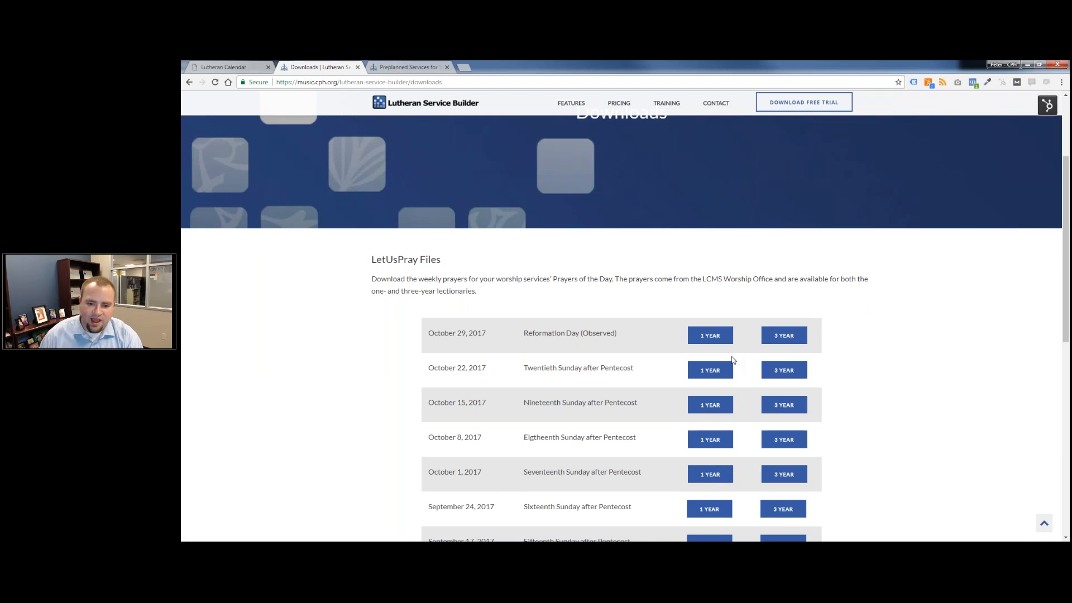
scroll(734, 360, down, 2)
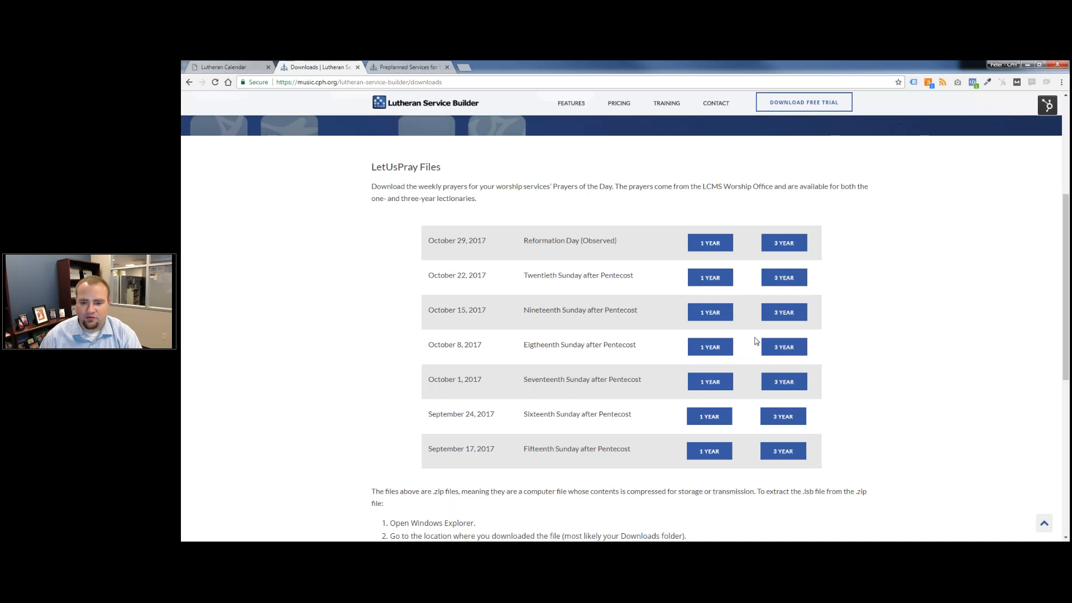
click(787, 348)
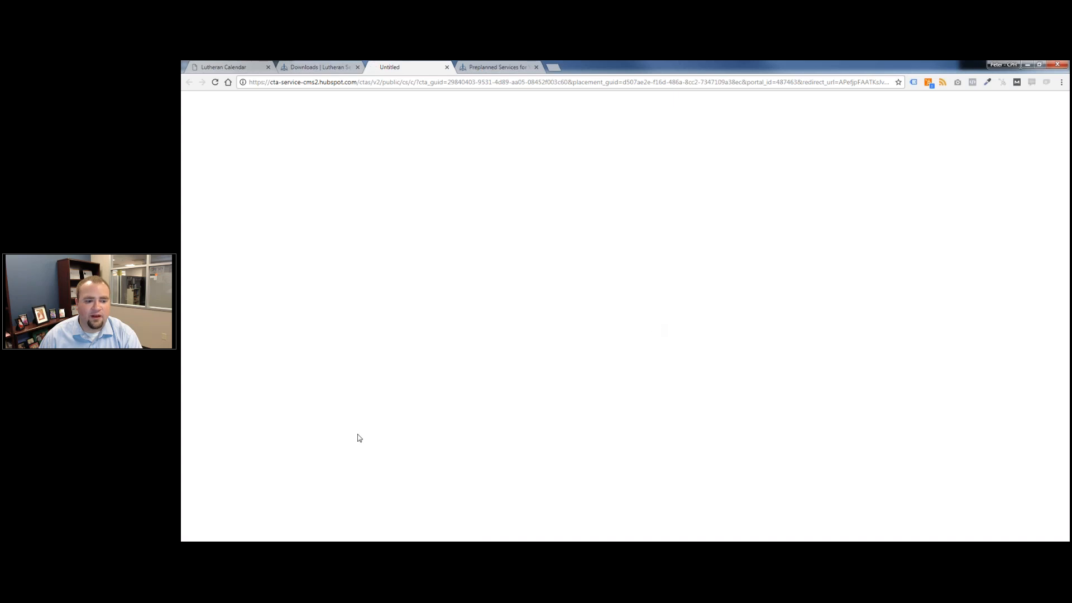
click(243, 530)
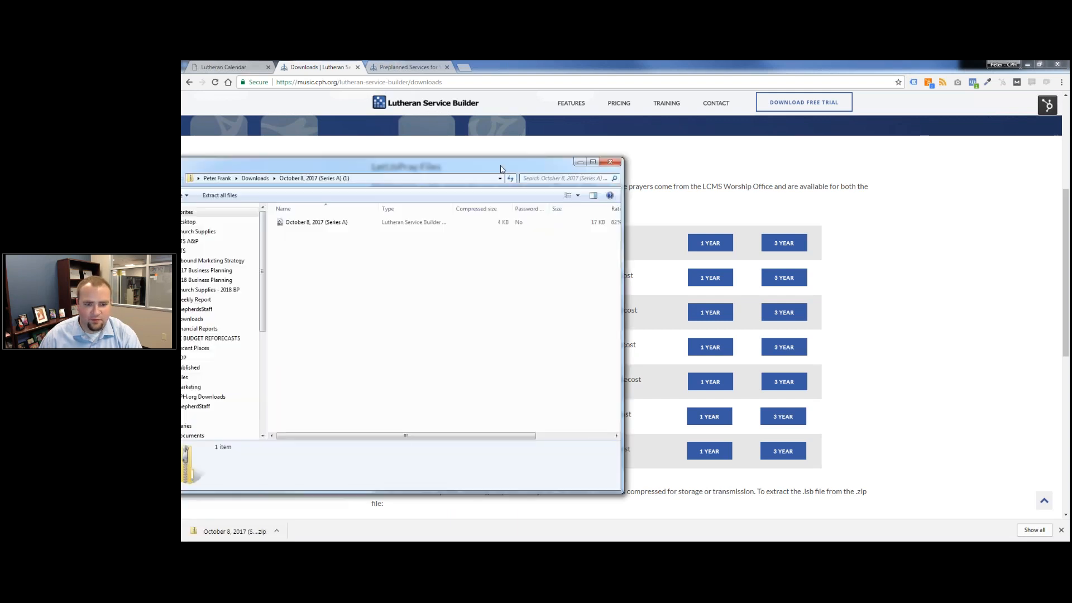
Collapse the Favorites, Libraries and Computer folder groups and select the October 8, 2017 (Series A) migration file
click(443, 215)
click(442, 234)
click(442, 254)
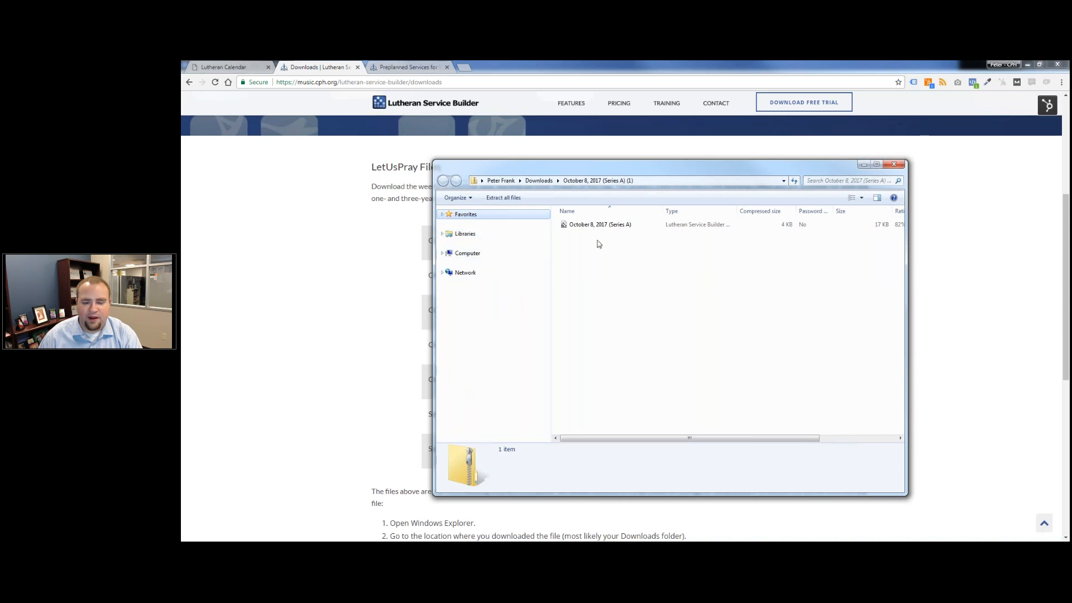
click(618, 324)
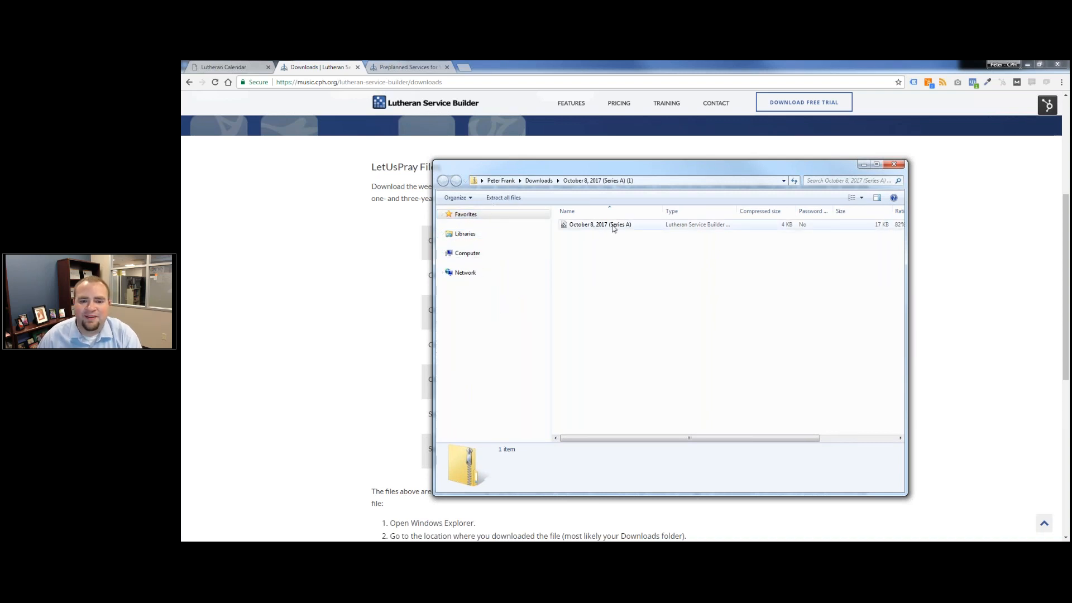
click(613, 227)
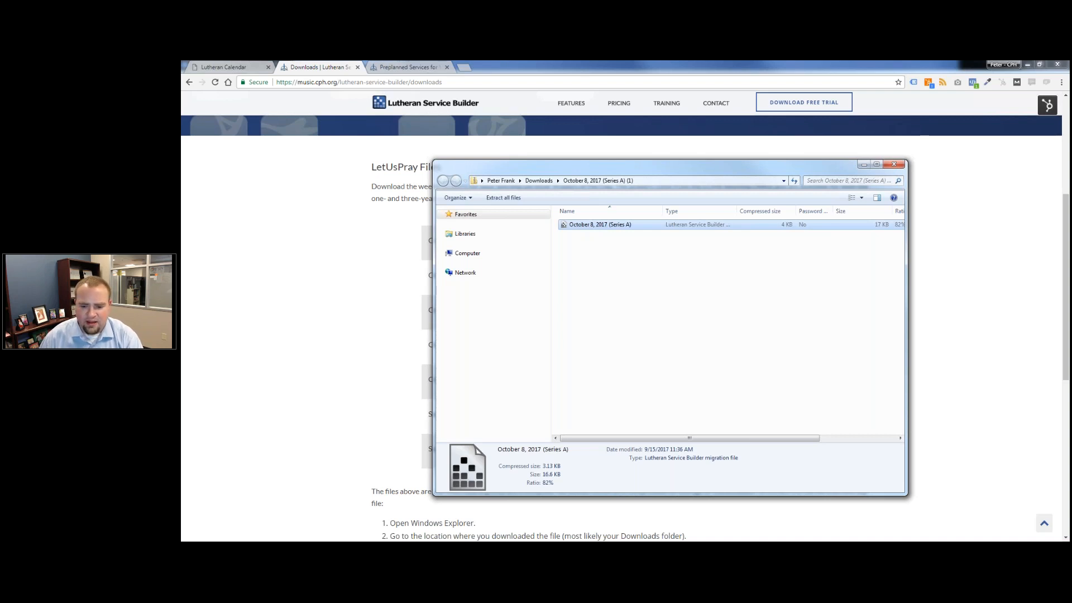
Switch back to Lutheran Service Builder and read the self-written October 8, 2017 (Series A) prayer for the Prayer of the Church
click(797, 550)
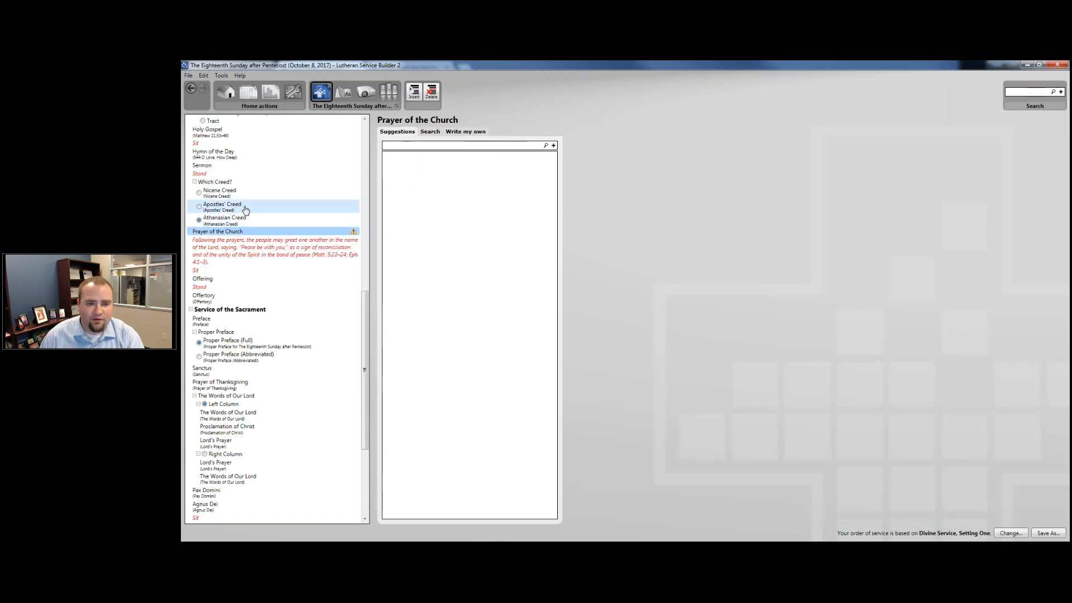
click(457, 134)
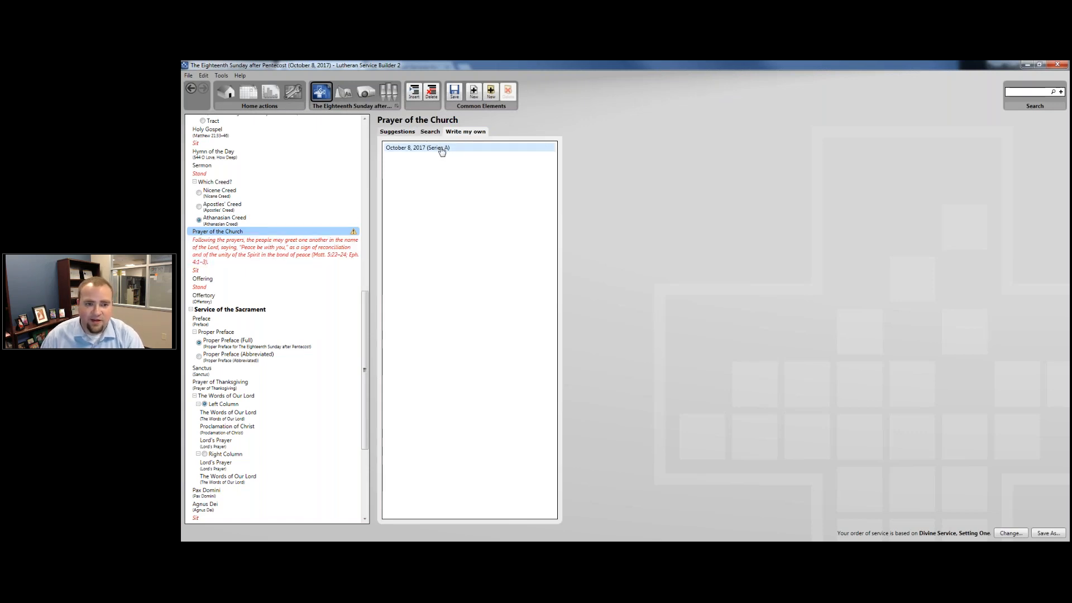
click(442, 148)
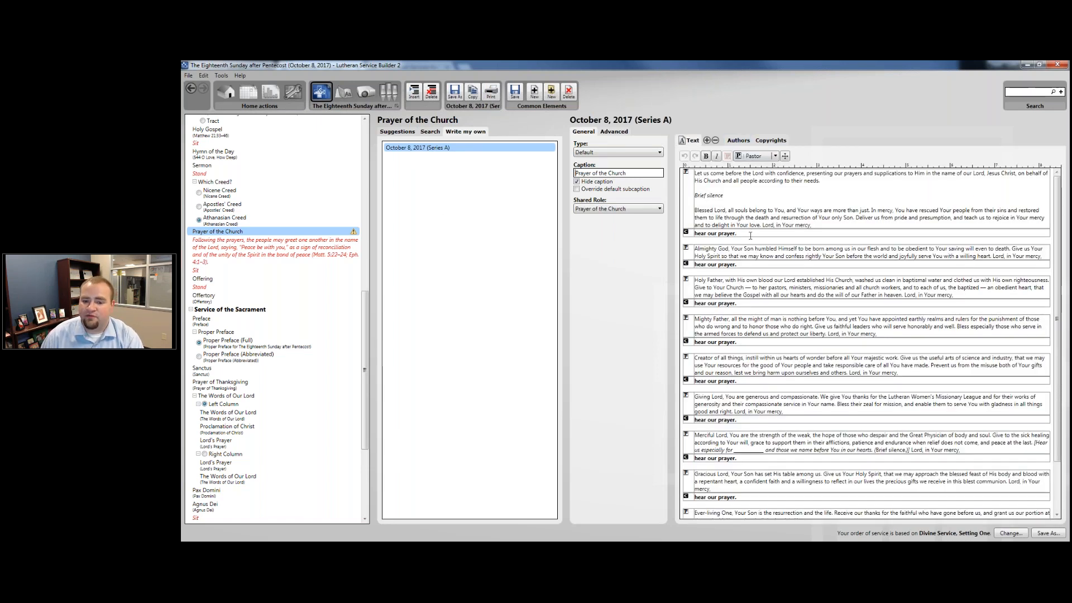
scroll(750, 236, down, 1)
scroll(750, 235, down, 2)
scroll(751, 236, up, 3)
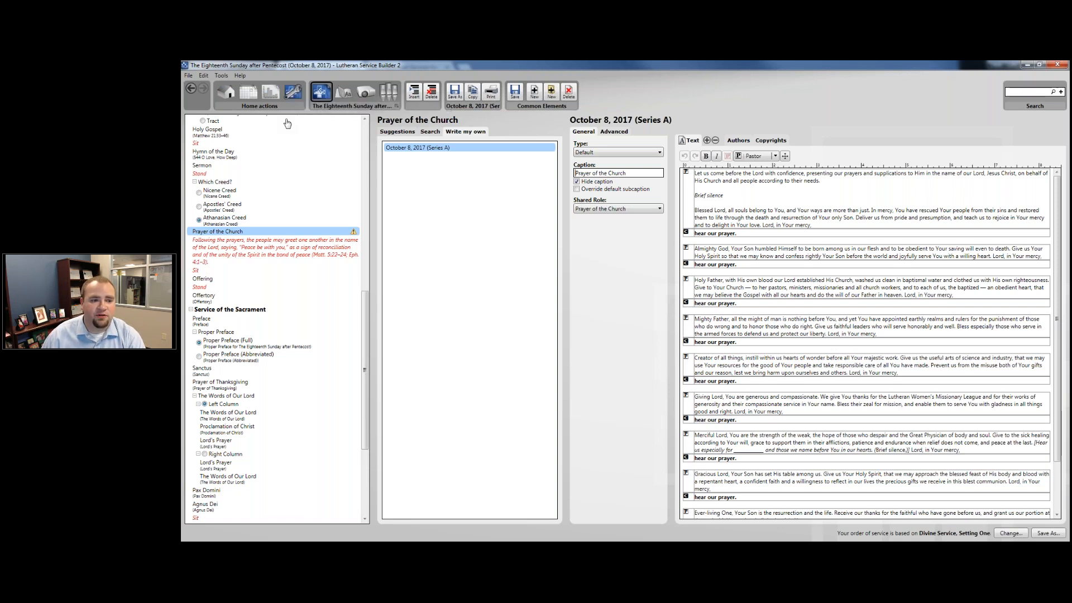
Open the October 8, 2017 (Series A) prayer from the Common Elements in My Worship Resources and place the cursor in its text
click(292, 92)
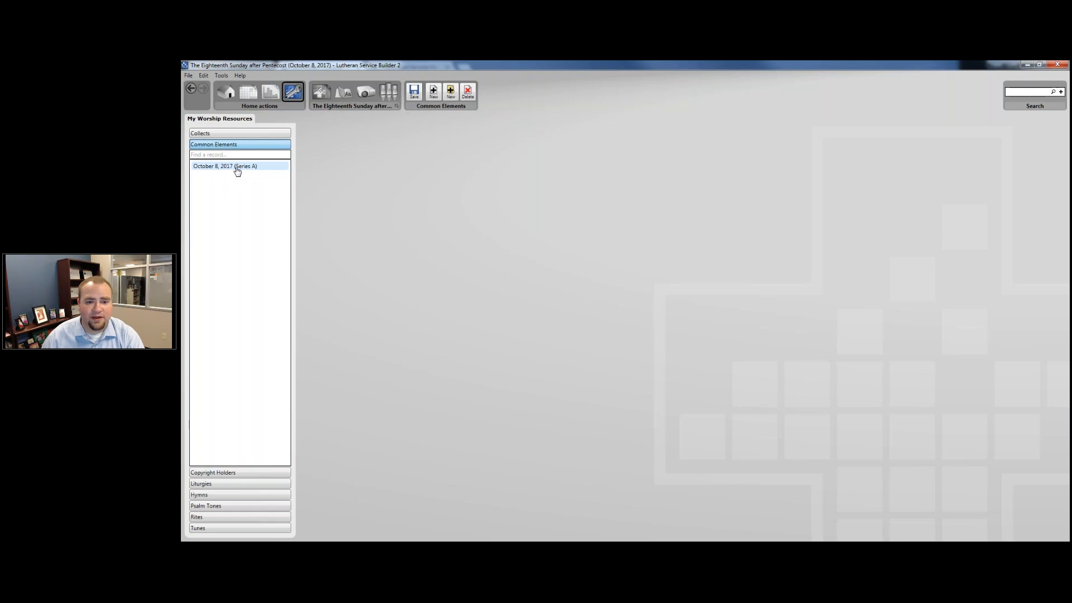
click(237, 167)
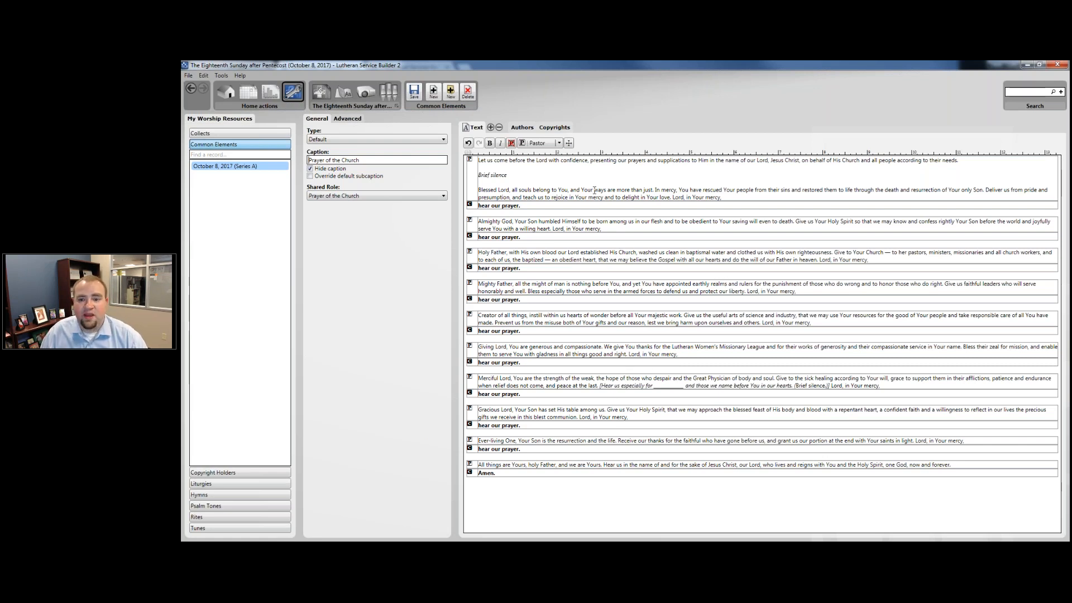
click(558, 167)
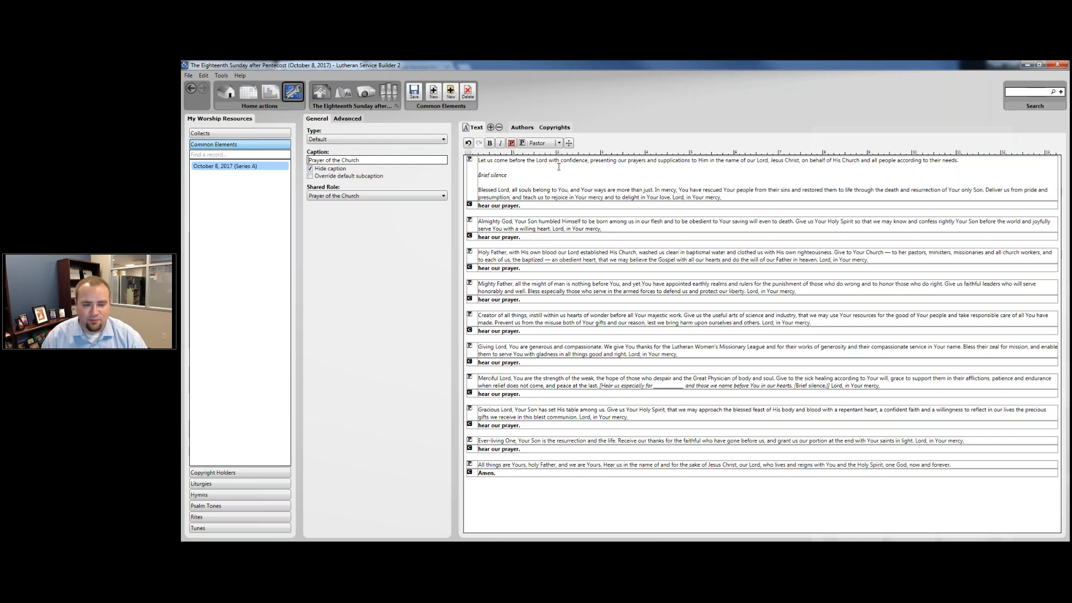
Try removing the blank lines around "Brief silence" in the prayer text, and put them back
key(Delete)
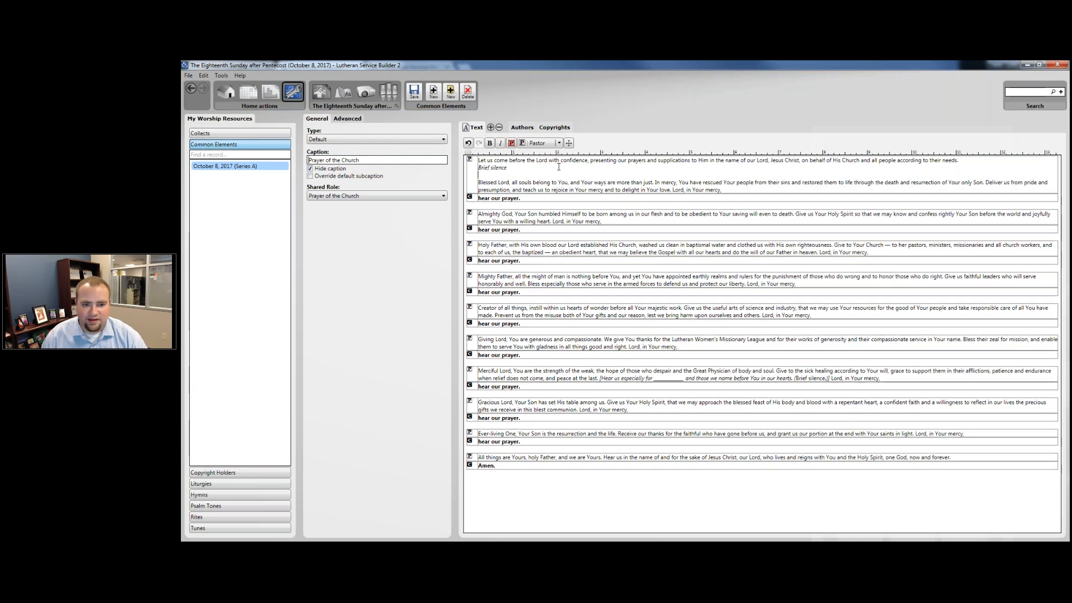
key(Down)
key(Delete)
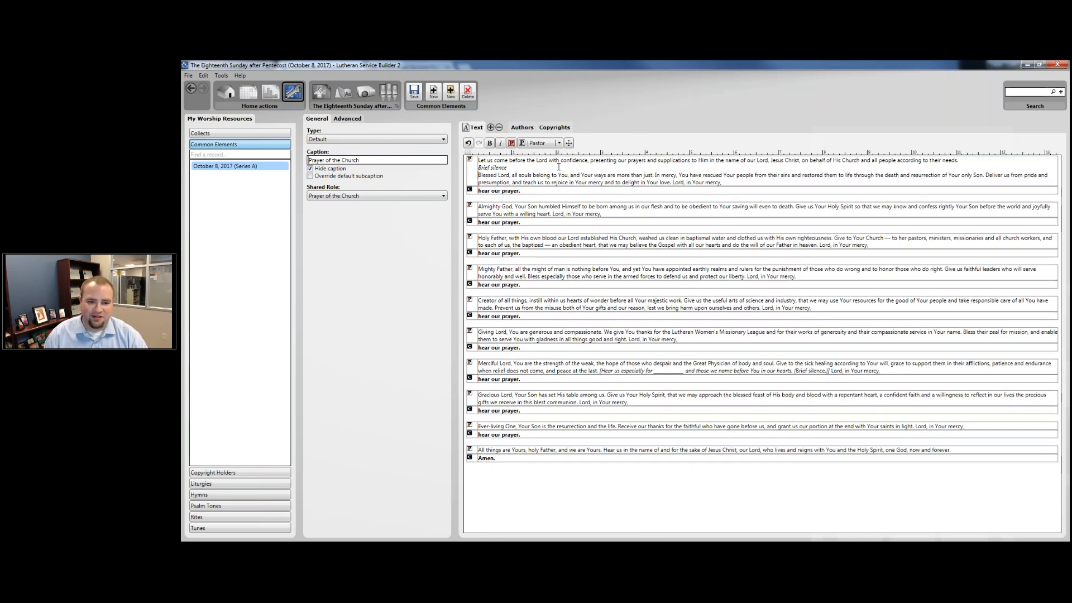
key(Return)
key(Return)
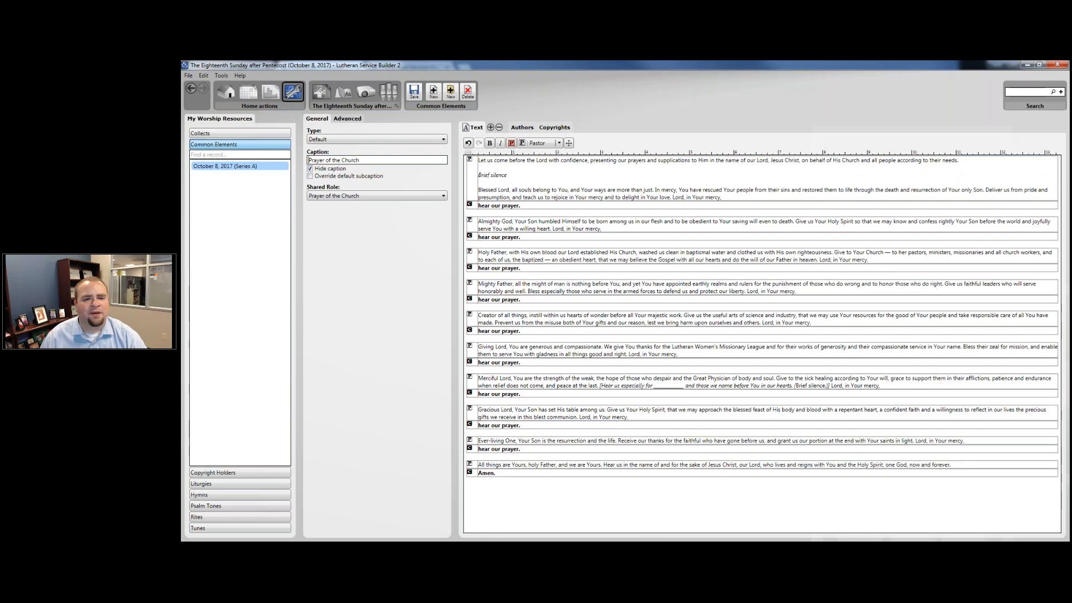
Save the prayer and assign October 8, 2017 (Series A) to the Prayer of the Church in the service order
click(414, 92)
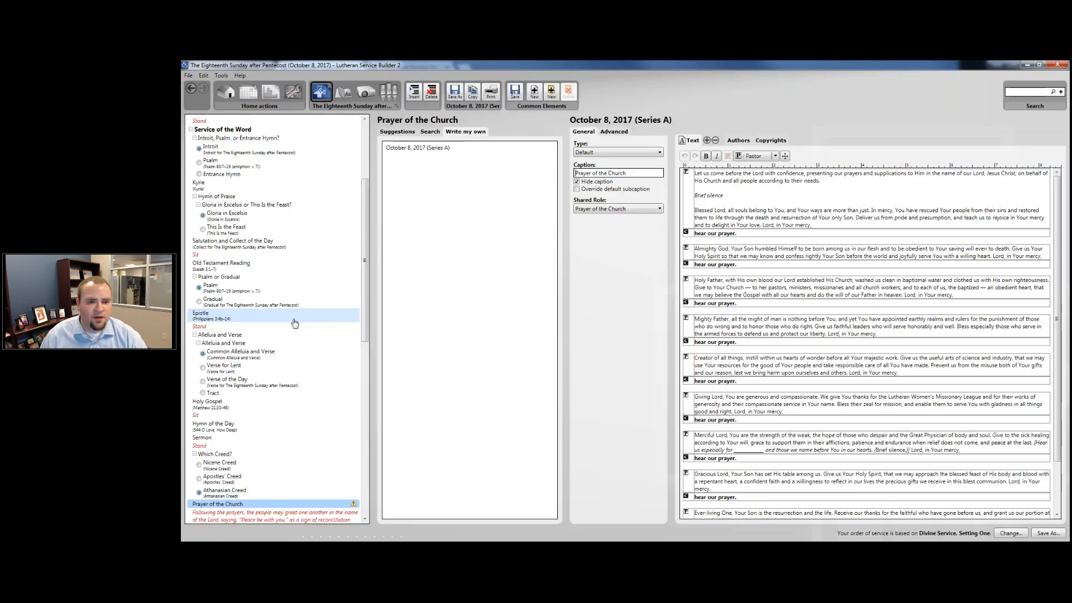
scroll(305, 343, down, 7)
click(427, 149)
drag(428, 151, 230, 343)
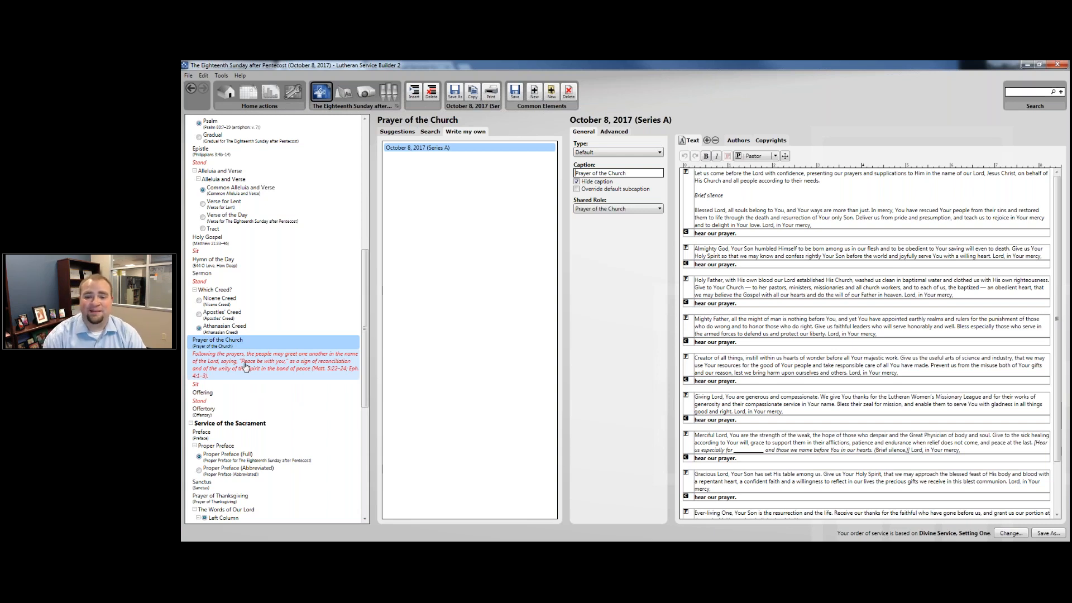
click(776, 287)
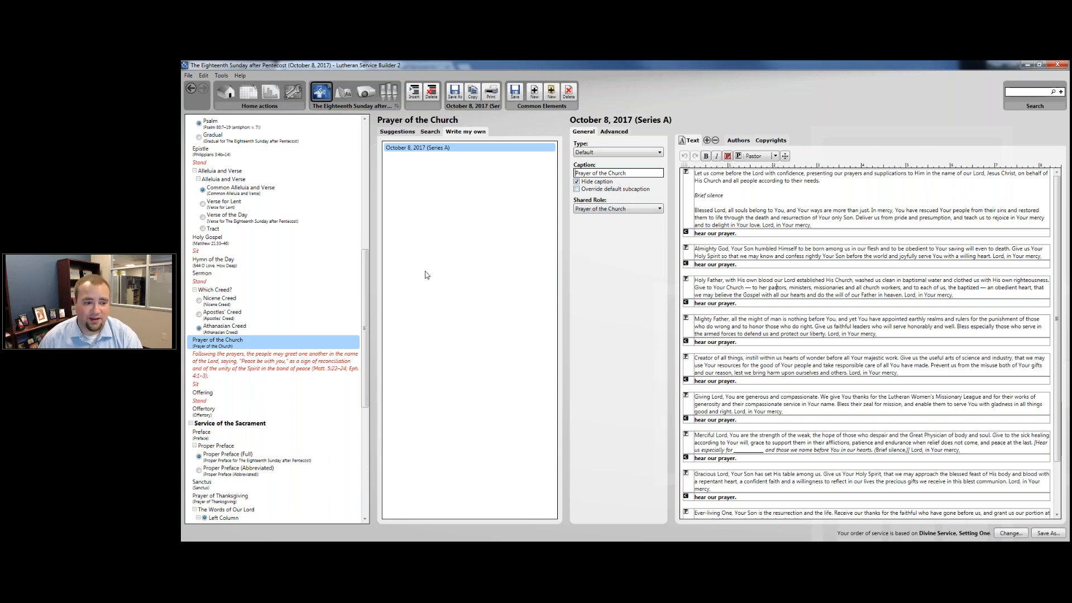
Review the Sit rubric before the Offering and the text of the Proper Preface (Full)
drag(367, 273, 369, 303)
scroll(259, 139, down, 2)
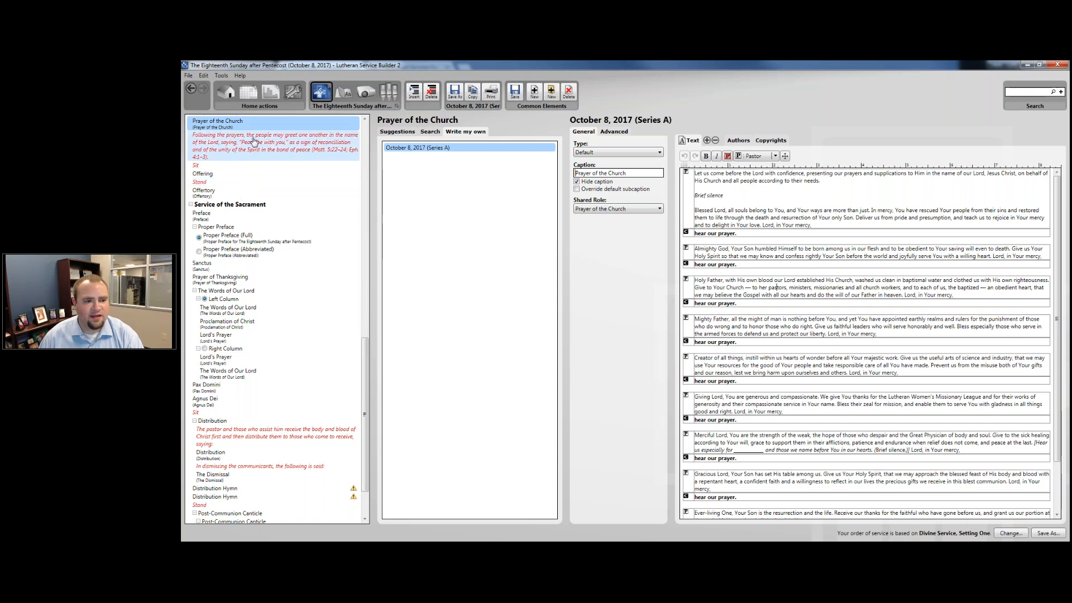
click(251, 166)
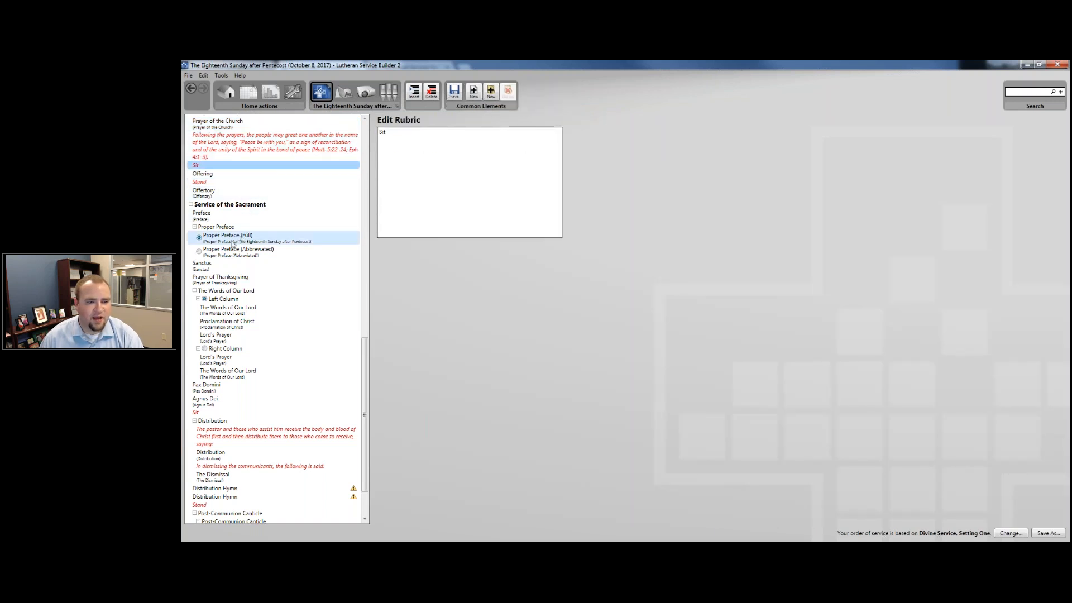
click(232, 244)
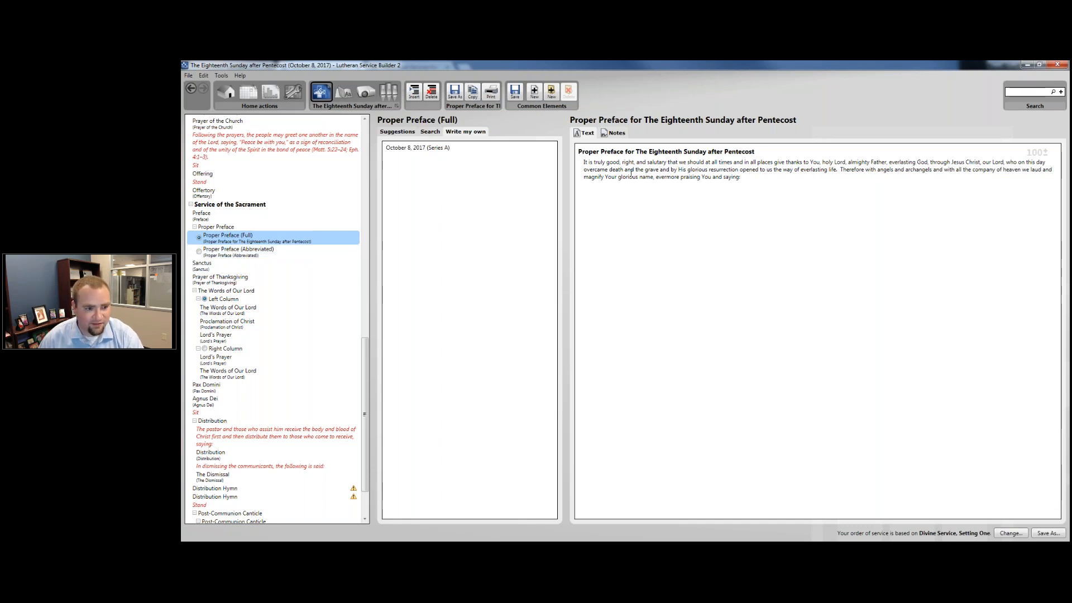
Review the Left Column elements of The Words of Our Lord, choose the Right Column option instead and check its texts
click(266, 292)
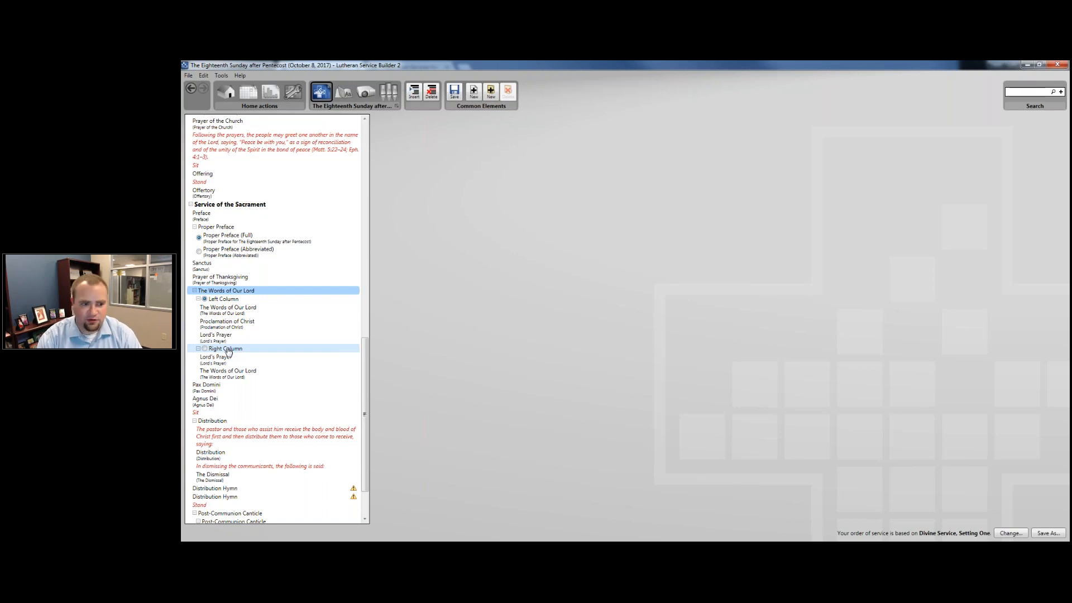
click(249, 311)
click(237, 323)
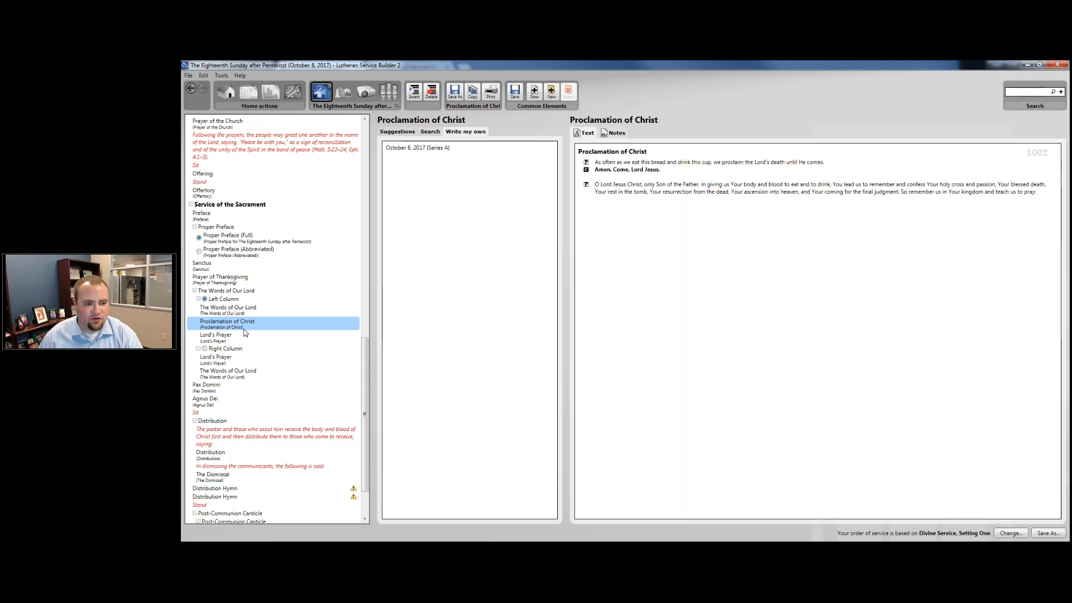
click(233, 338)
click(234, 347)
click(223, 363)
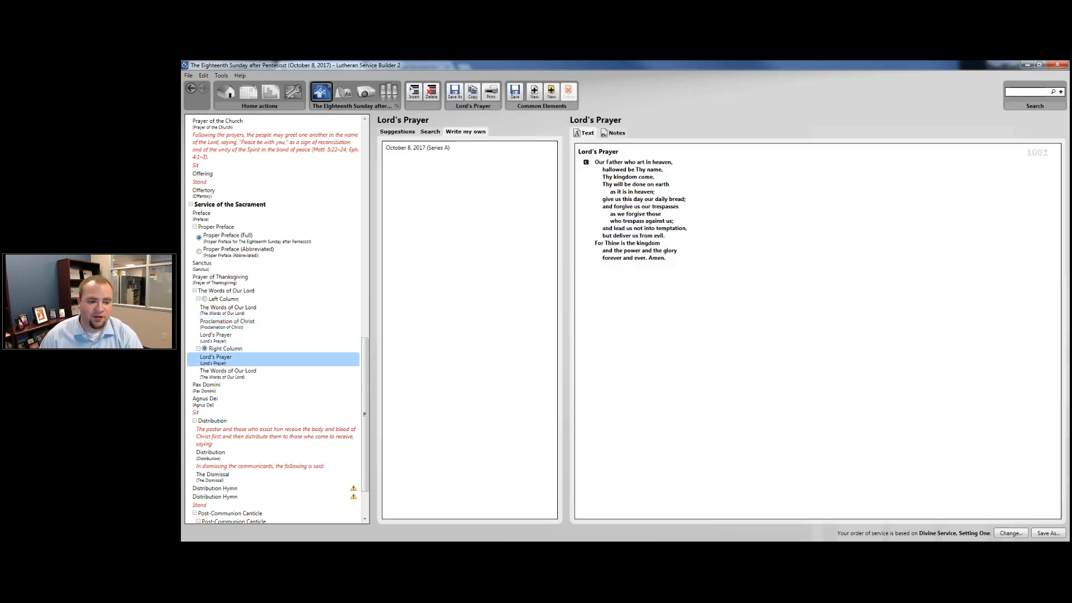
click(252, 374)
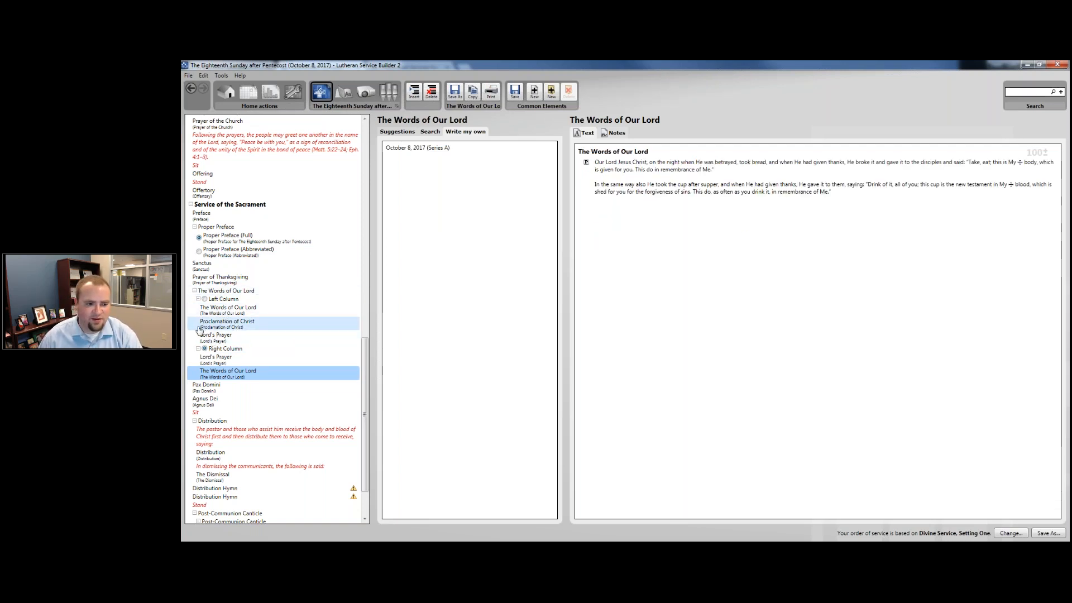
Check the Pax Domini and assign the suggested hymn 691 Fruitful Trees, the Spirit's Sowing to the first Distribution Hymn
scroll(206, 371, down, 1)
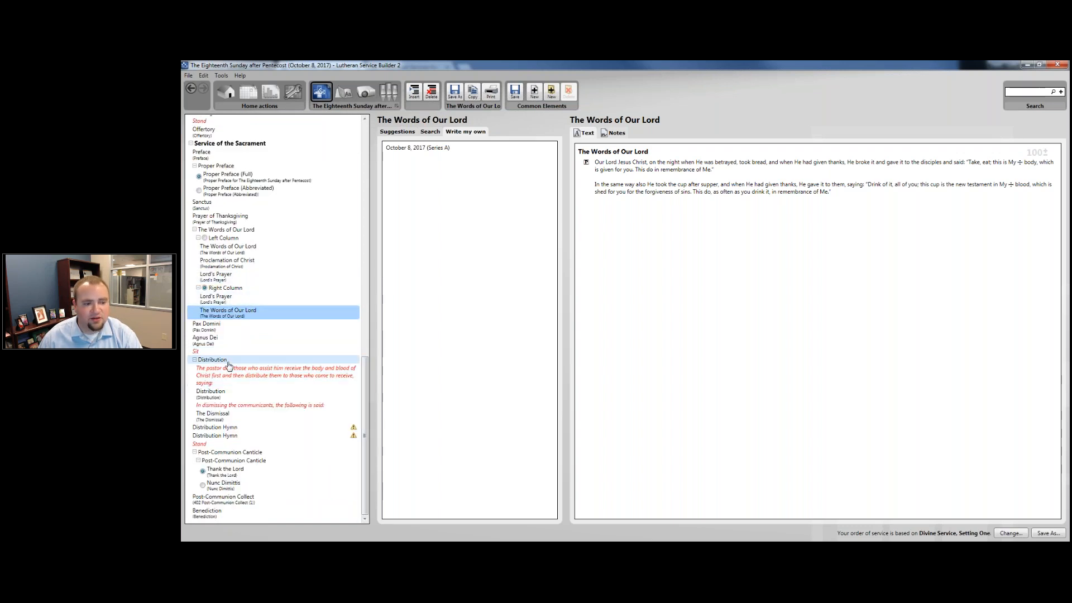
click(219, 327)
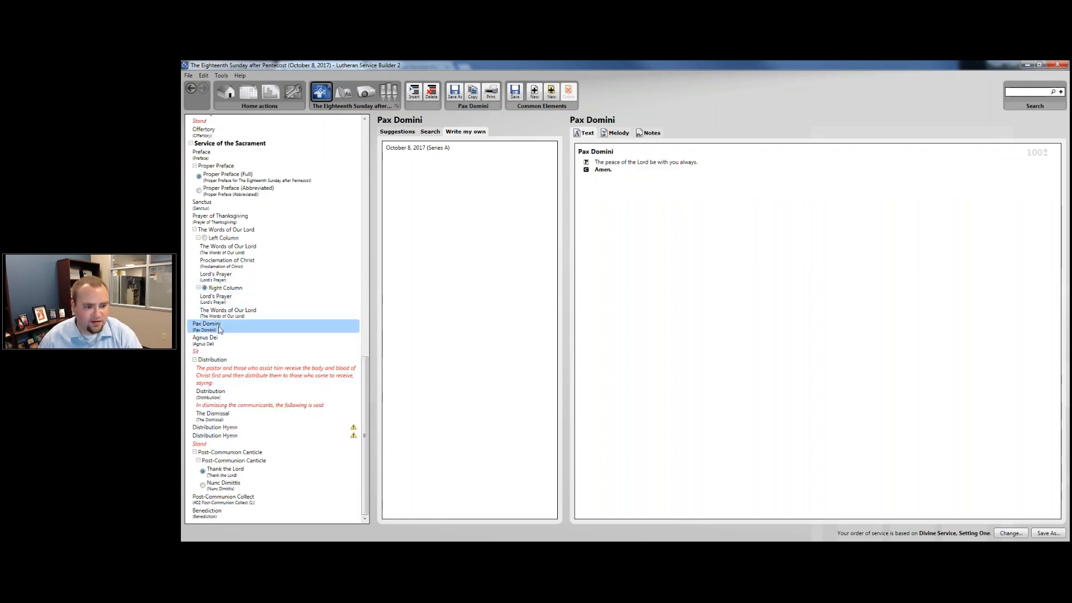
click(254, 428)
click(397, 132)
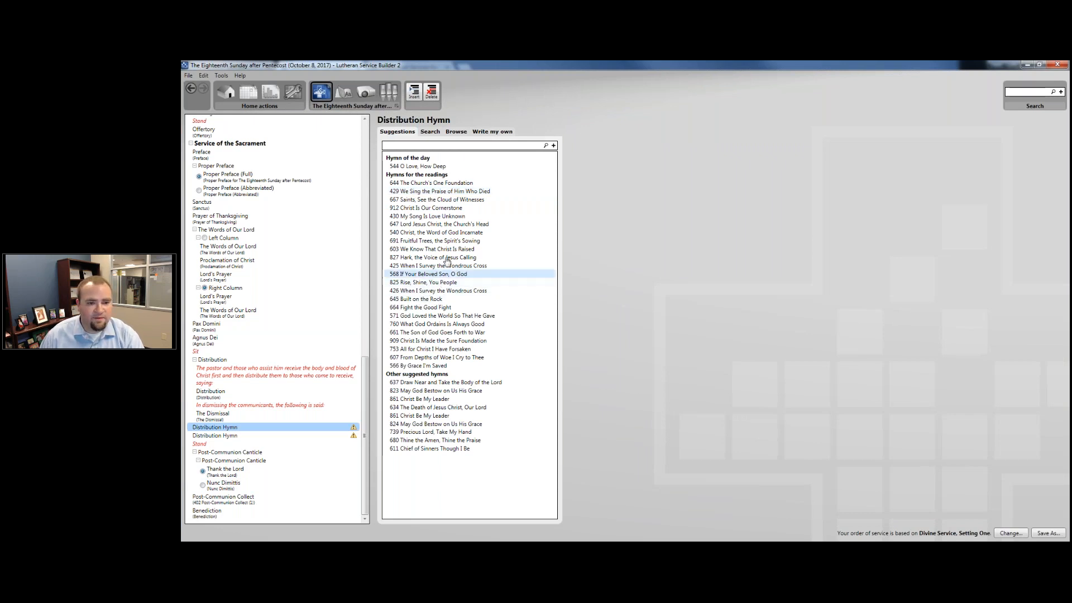
drag(448, 244, 292, 428)
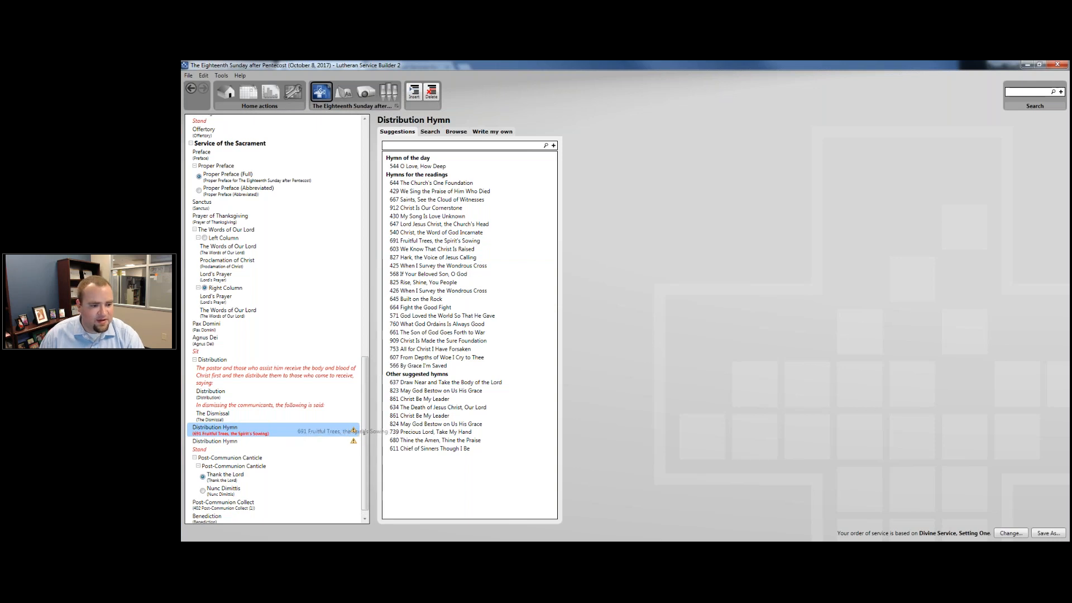
Assign the suggested hymn 566 By Grace I'm Saved to the second Distribution Hymn
click(221, 441)
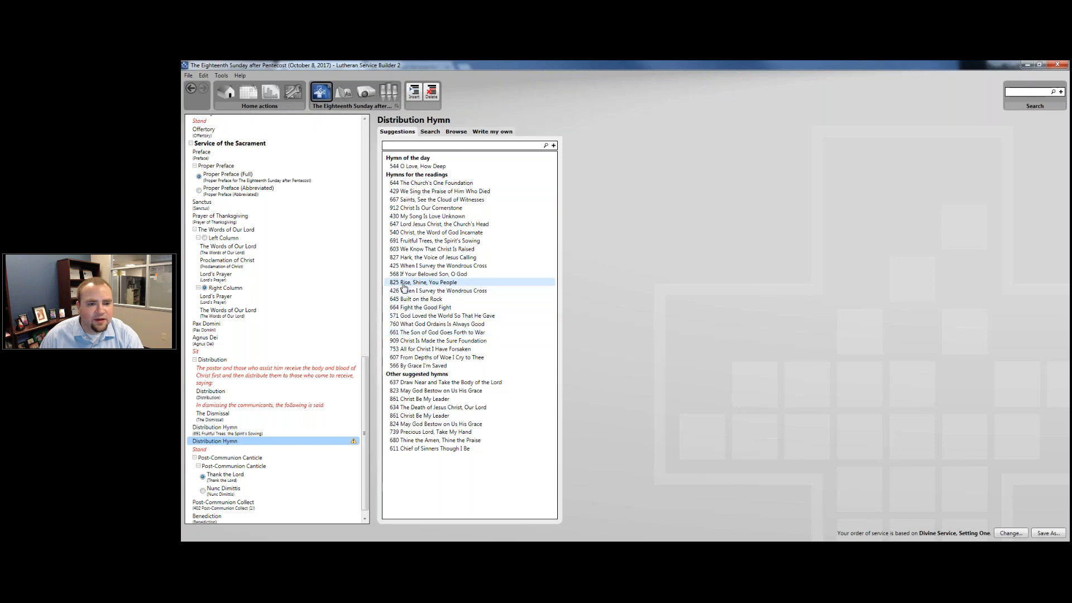
click(439, 365)
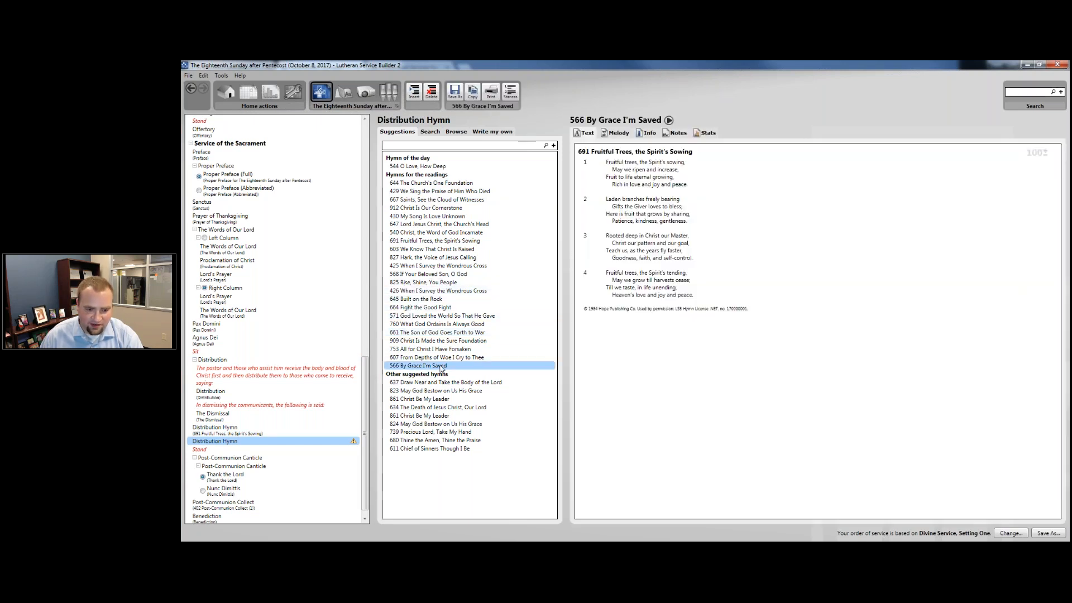
drag(448, 367, 218, 444)
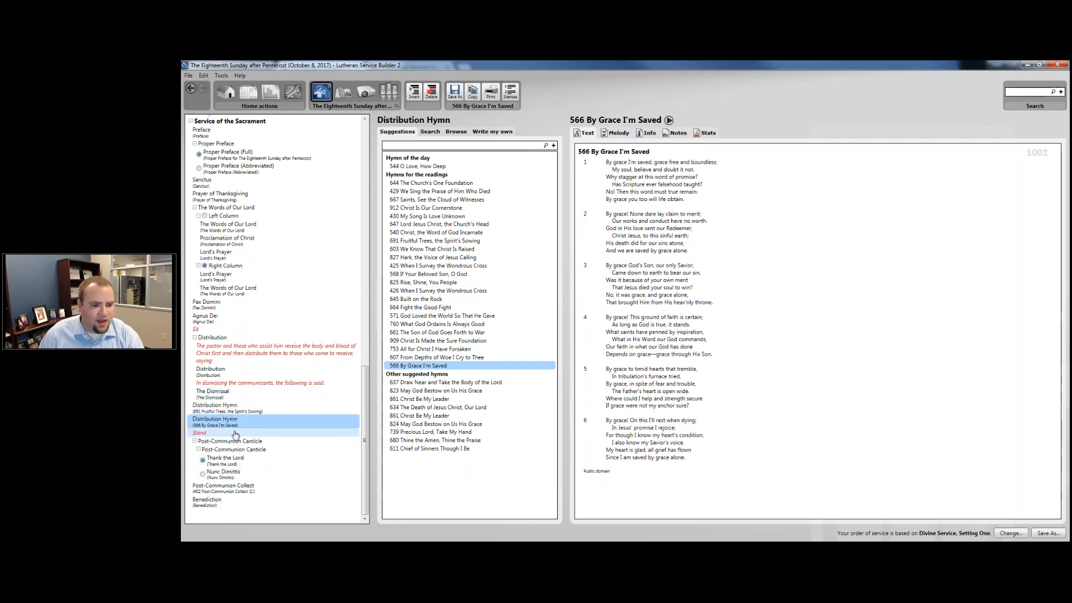
Review the Thank the Lord canticle, the Post-Communion Collect and the Benediction with their suggested alternatives
click(247, 458)
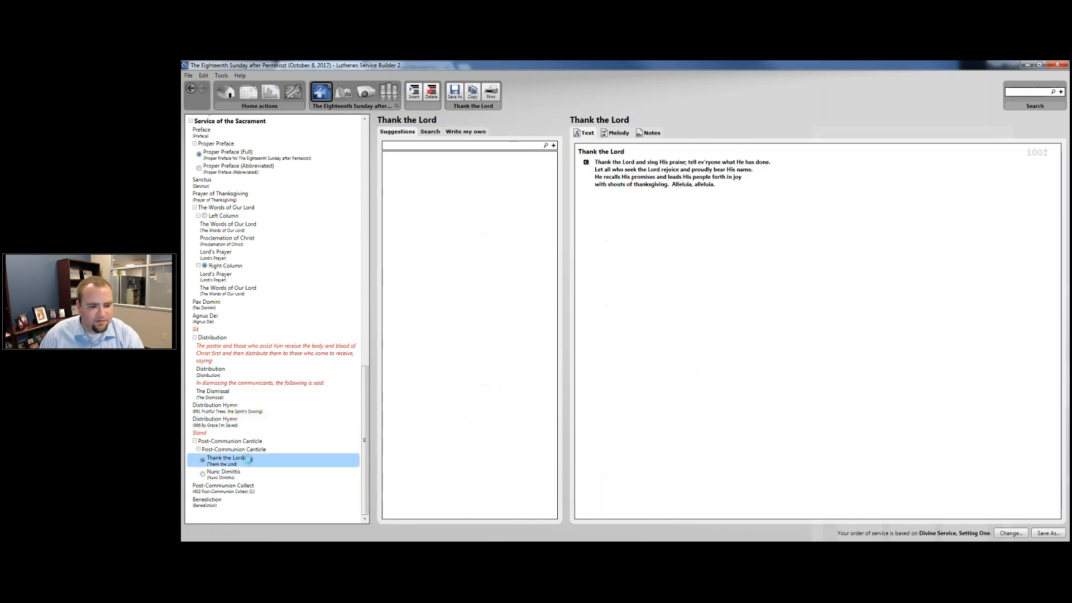
click(262, 488)
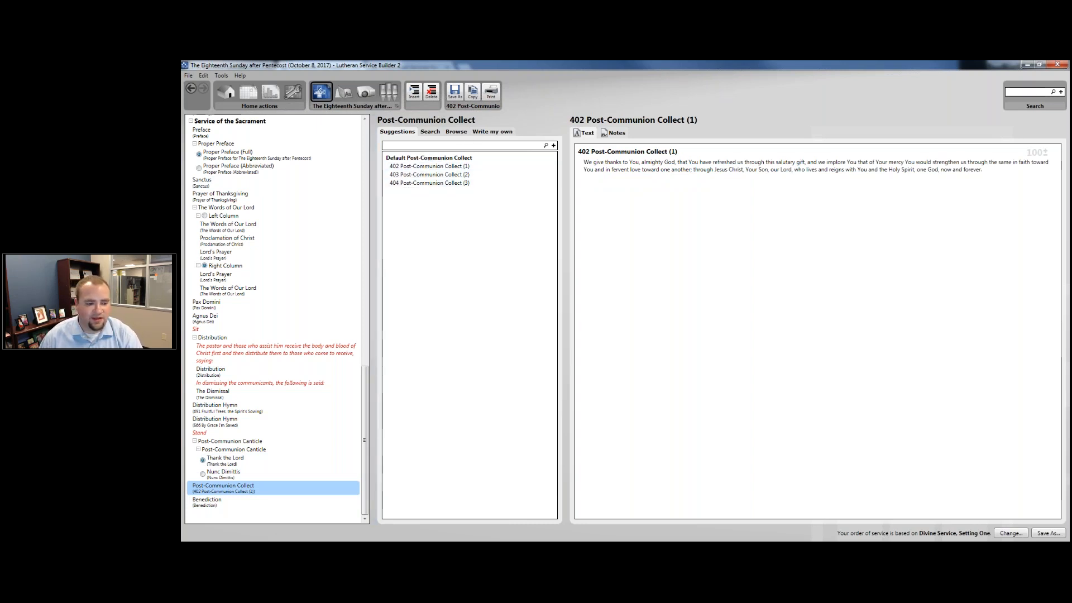
click(216, 500)
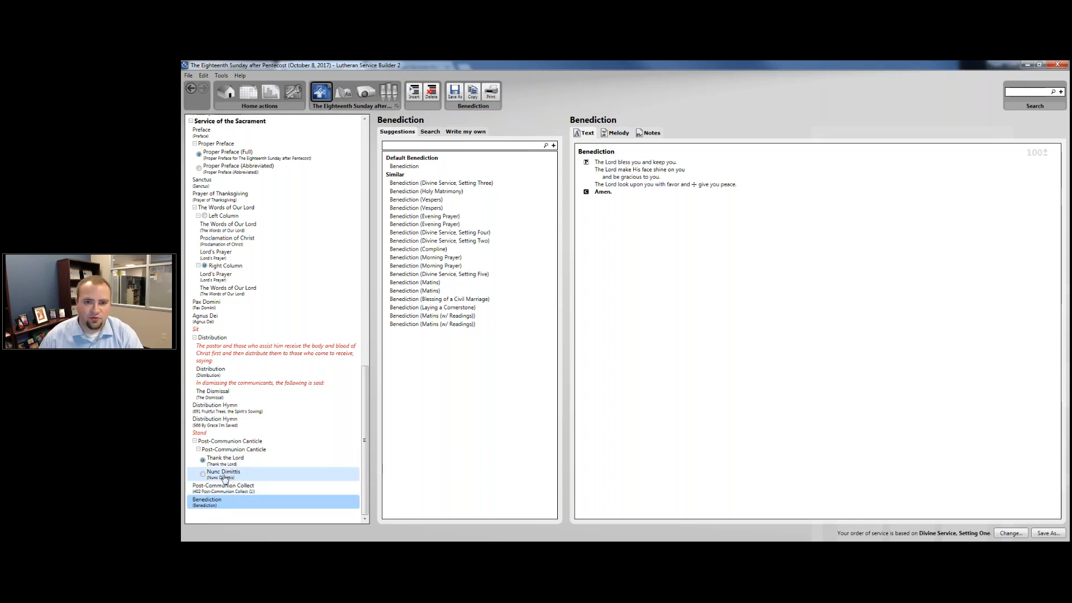
right_click(229, 516)
click(236, 512)
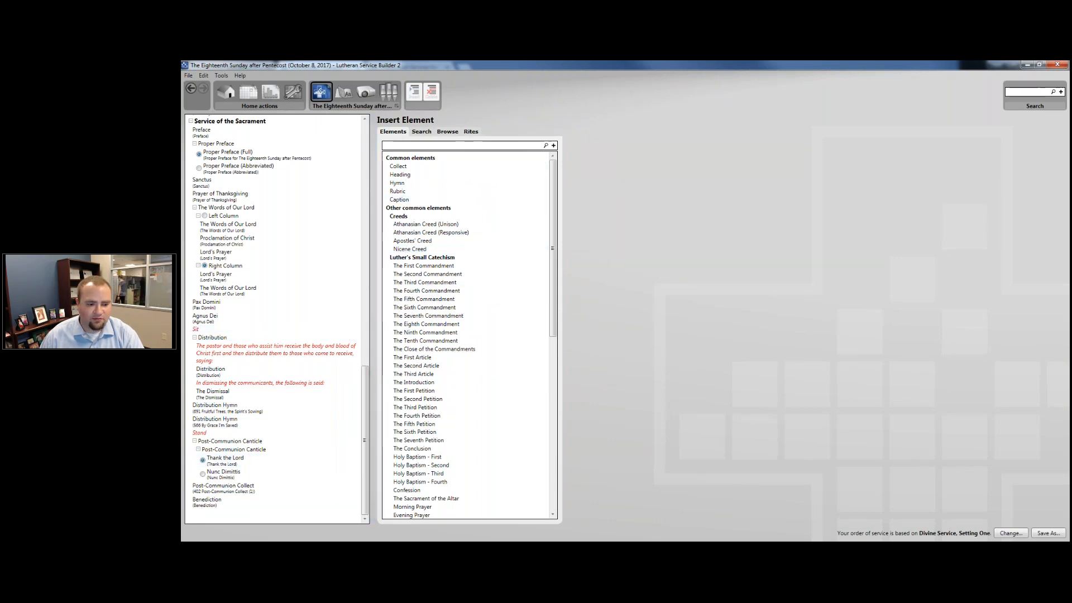
click(222, 494)
click(226, 503)
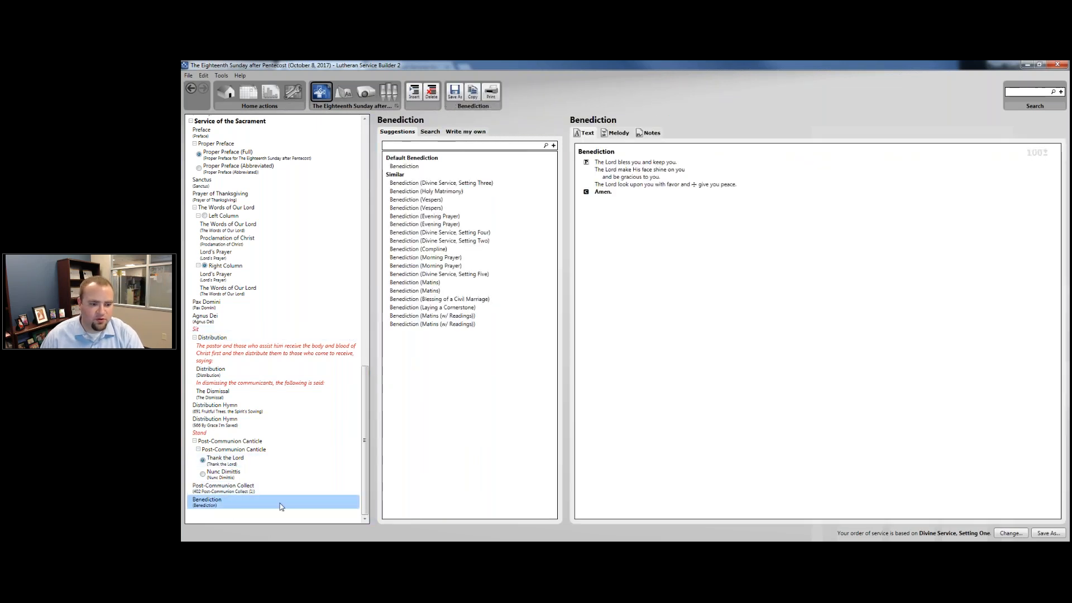
Insert a Hymn element after the Benediction and rename it Closing Hymn
click(412, 94)
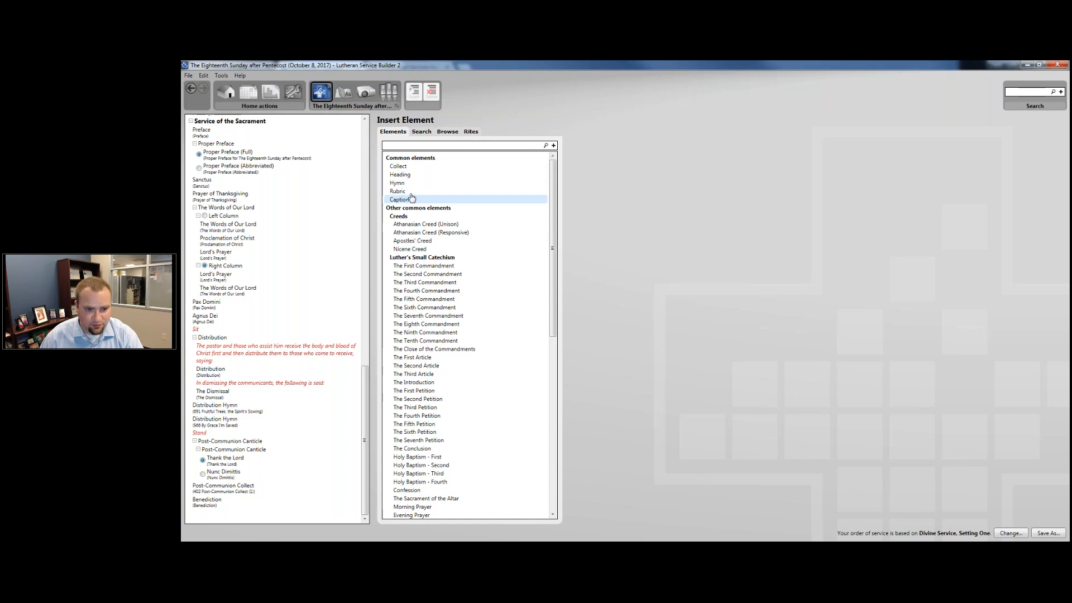
mouse_move(417, 187)
mouse_down()
mouse_move(295, 321)
mouse_move(282, 499)
mouse_move(214, 509)
mouse_up()
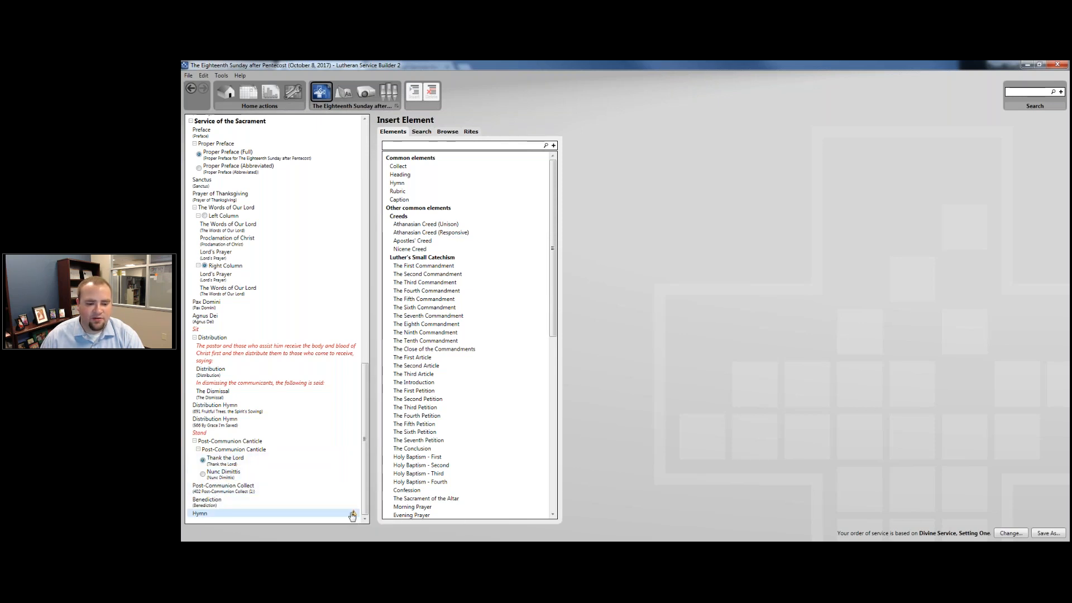
mouse_move(351, 516)
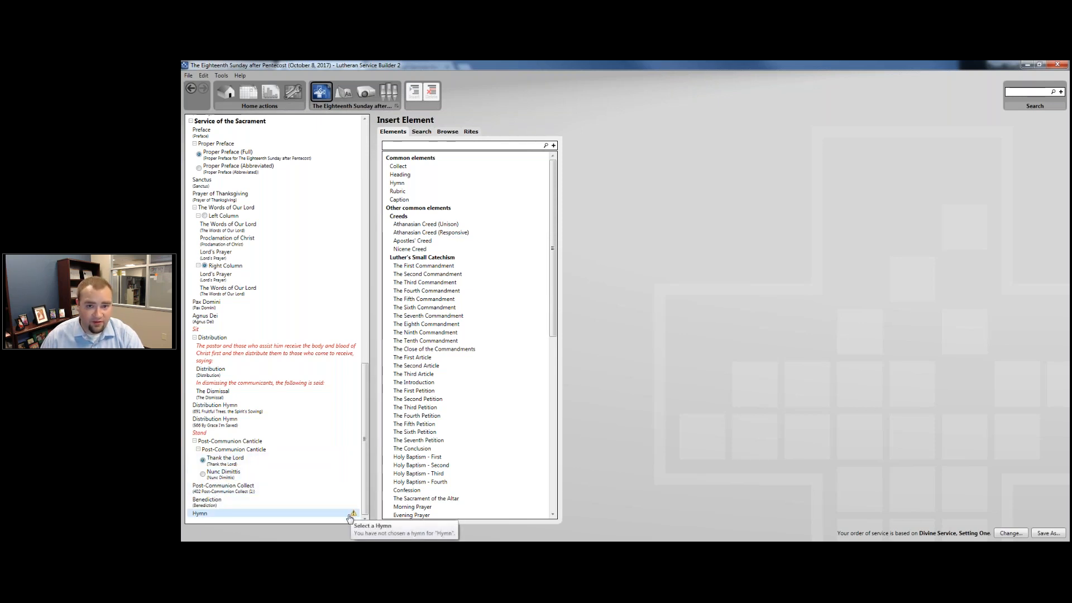
click(201, 514)
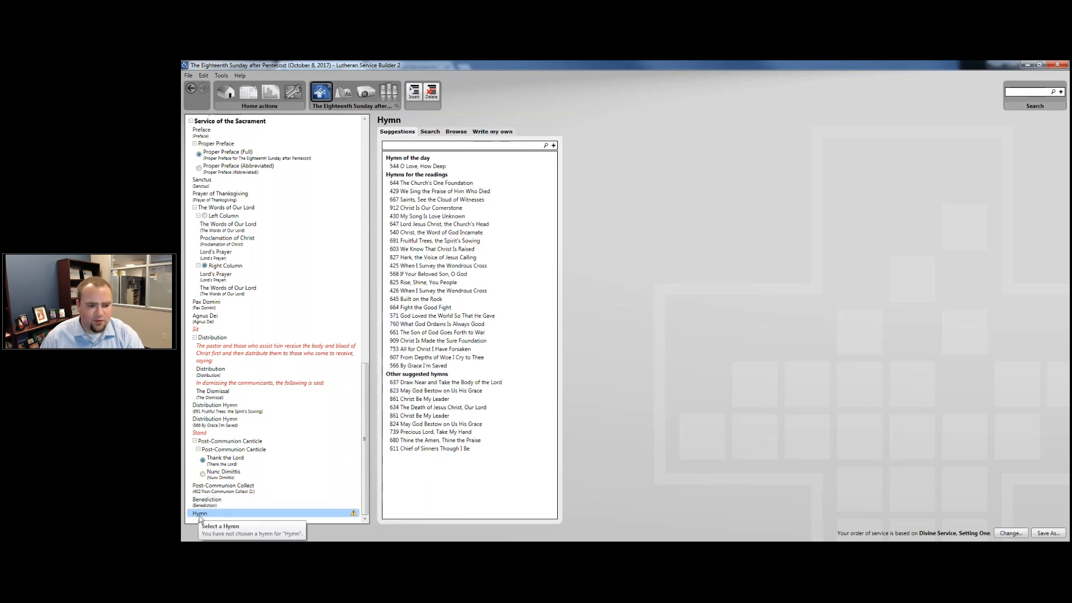
click(200, 514)
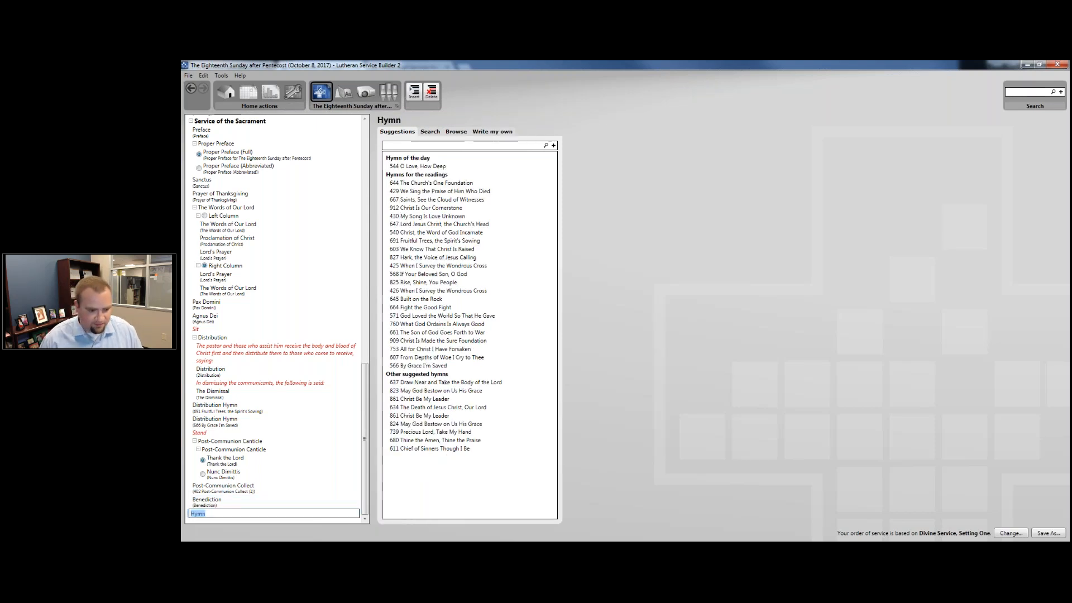
text(Closing)
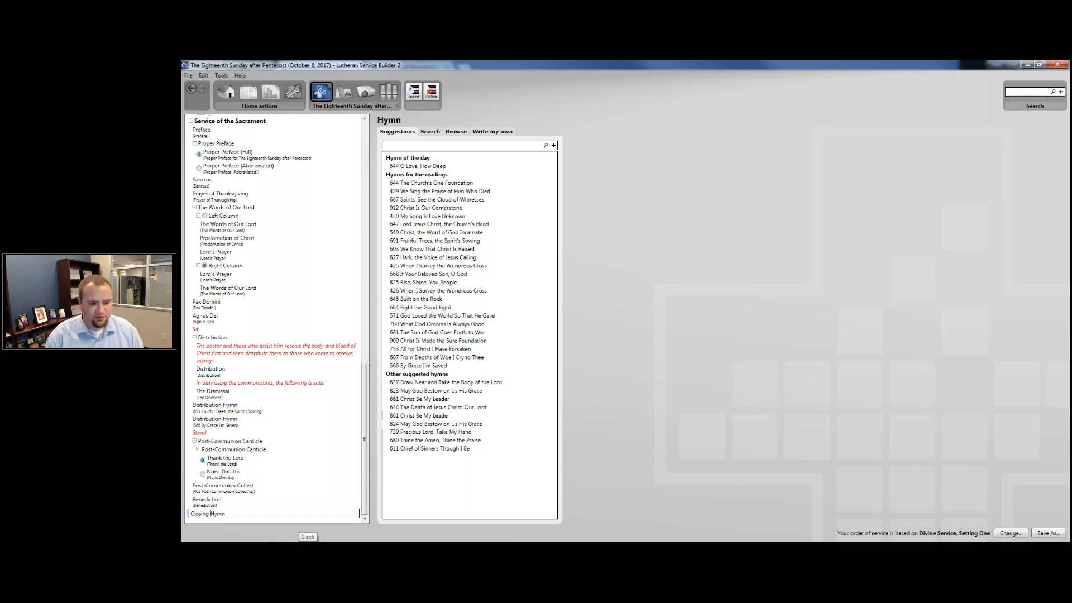
key(Return)
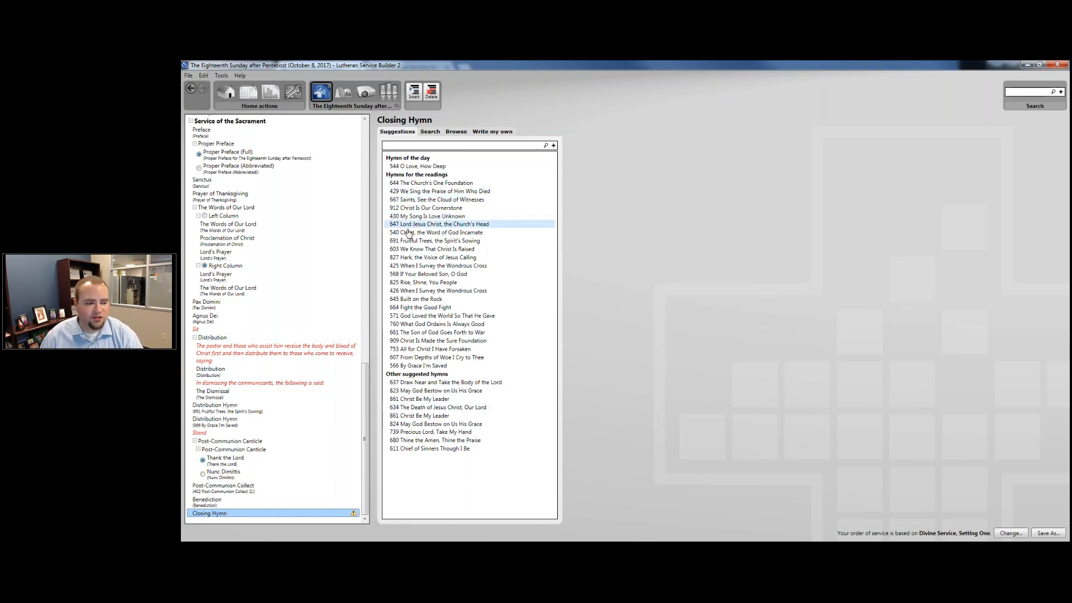
Check the topics and related scripture of hymn 644 The Church's One Foundation and assign it to the Closing Hymn
click(450, 183)
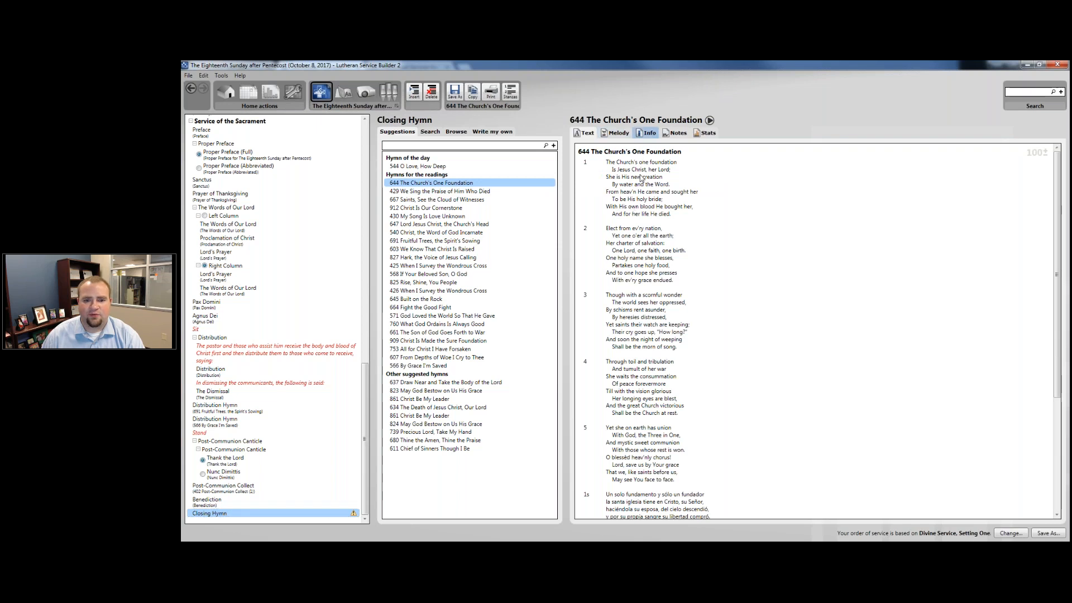
click(646, 133)
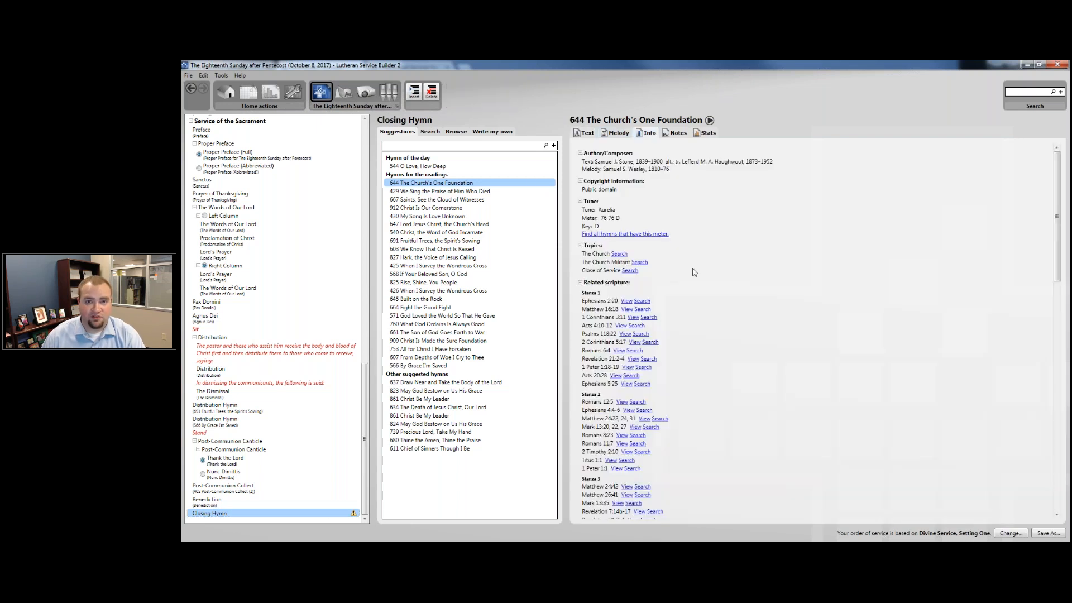
drag(463, 186, 264, 515)
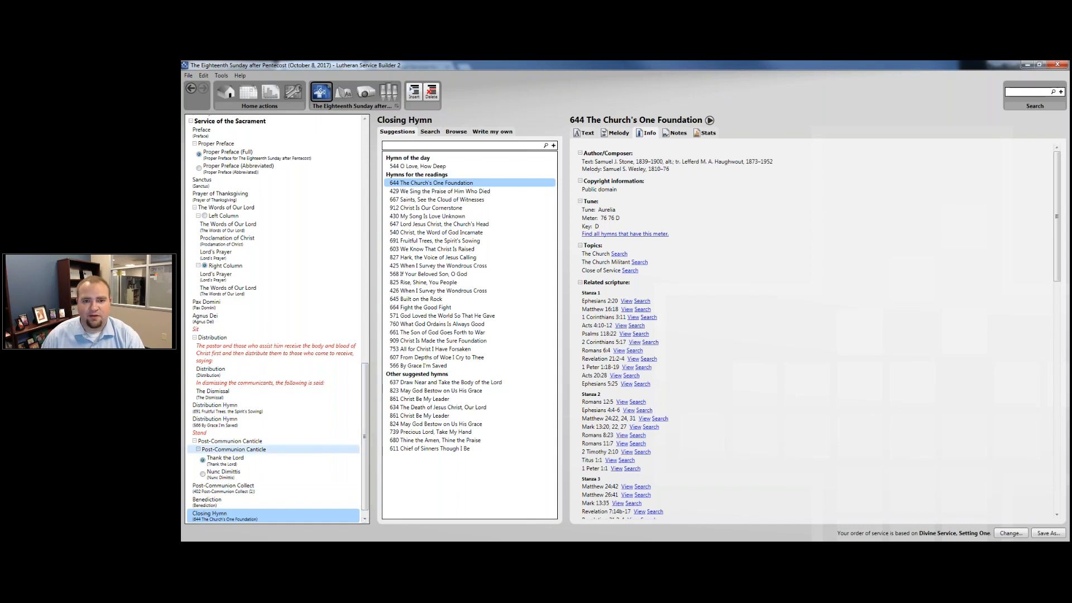
Show the formatted preview of the whole service and set its format to Default
drag(364, 469, 363, 496)
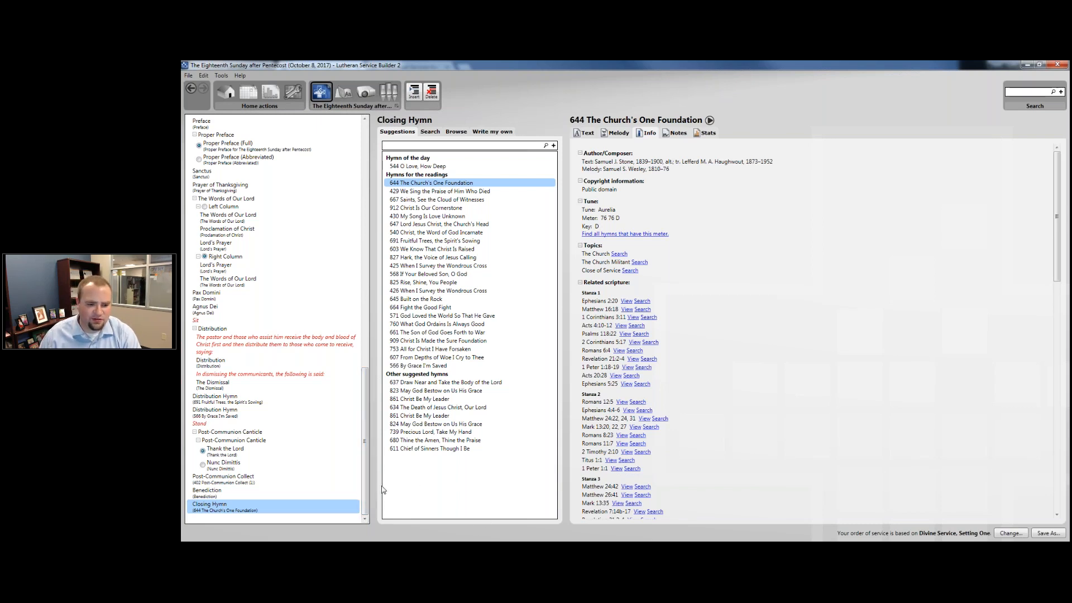
scroll(367, 496, up, 15)
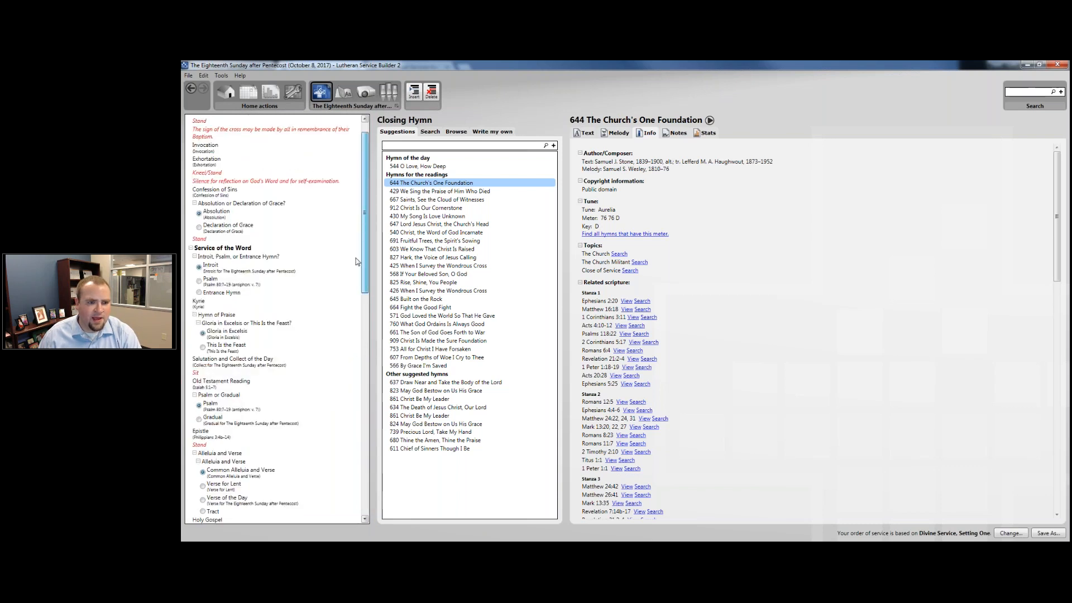
click(345, 95)
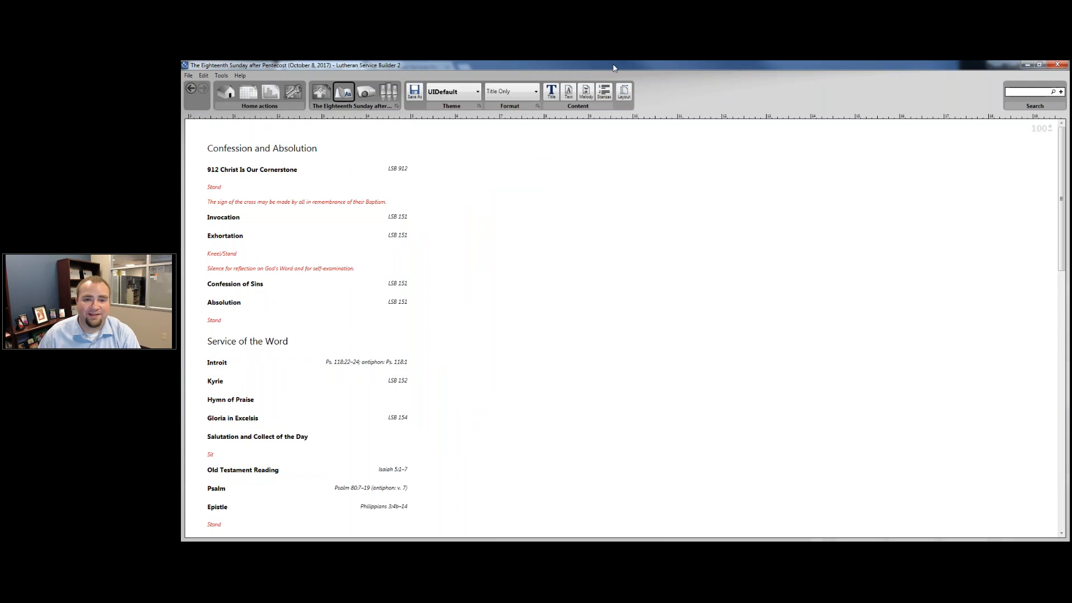
click(523, 98)
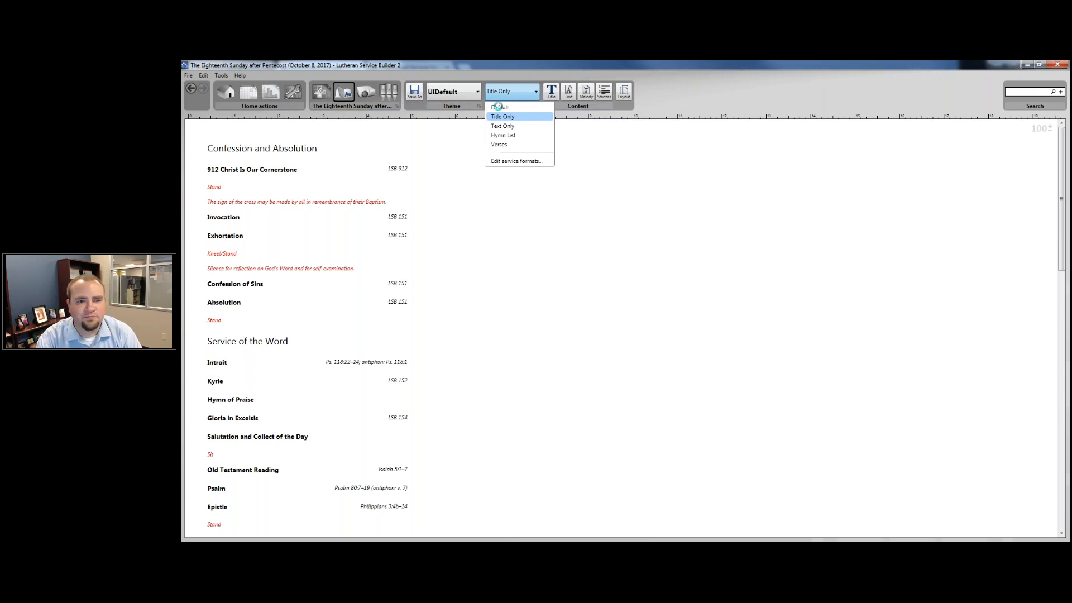
click(498, 107)
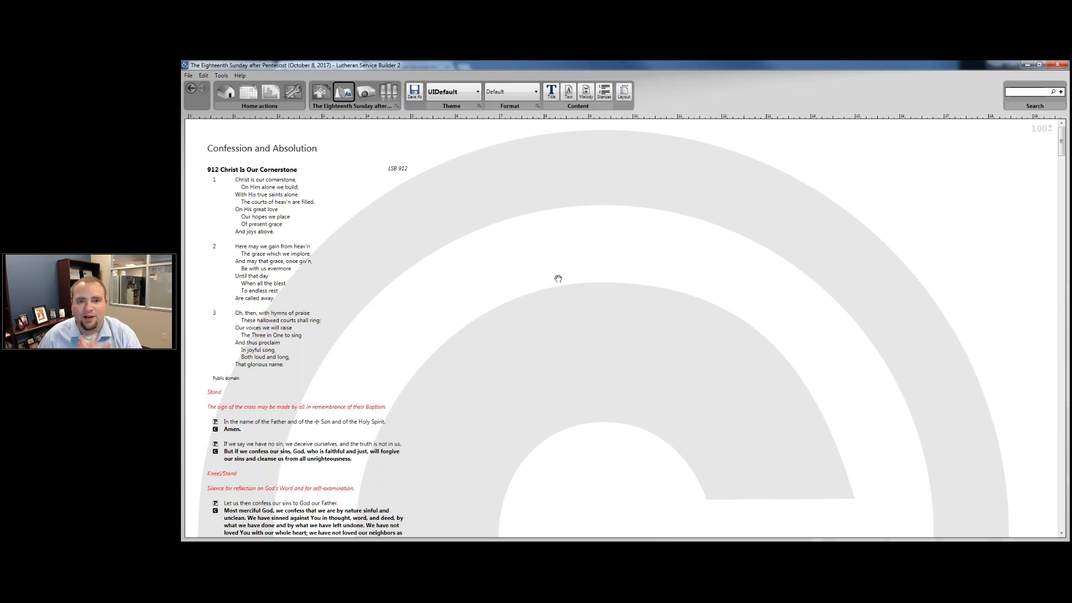
Read through the full-text service preview from the opening hymn to the acknowledgments at its end
click(380, 379)
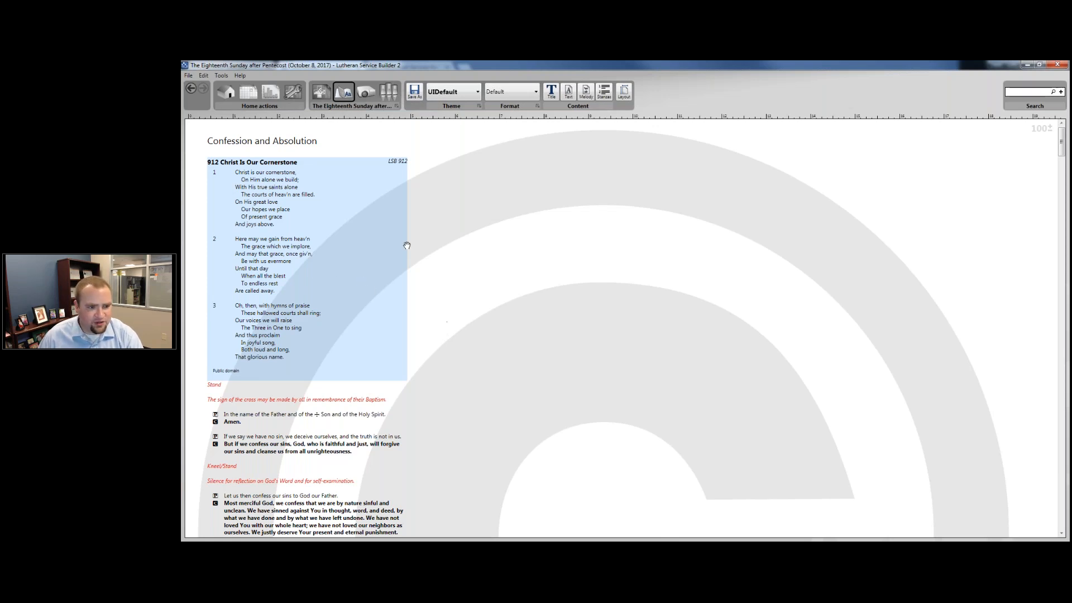
scroll(301, 176, down, 3)
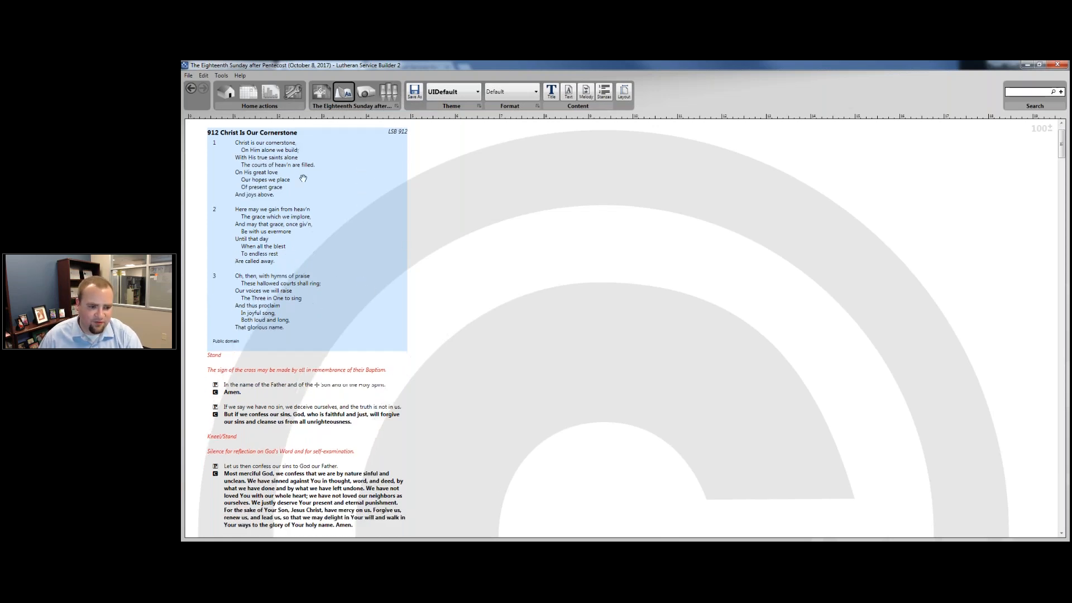
click(337, 271)
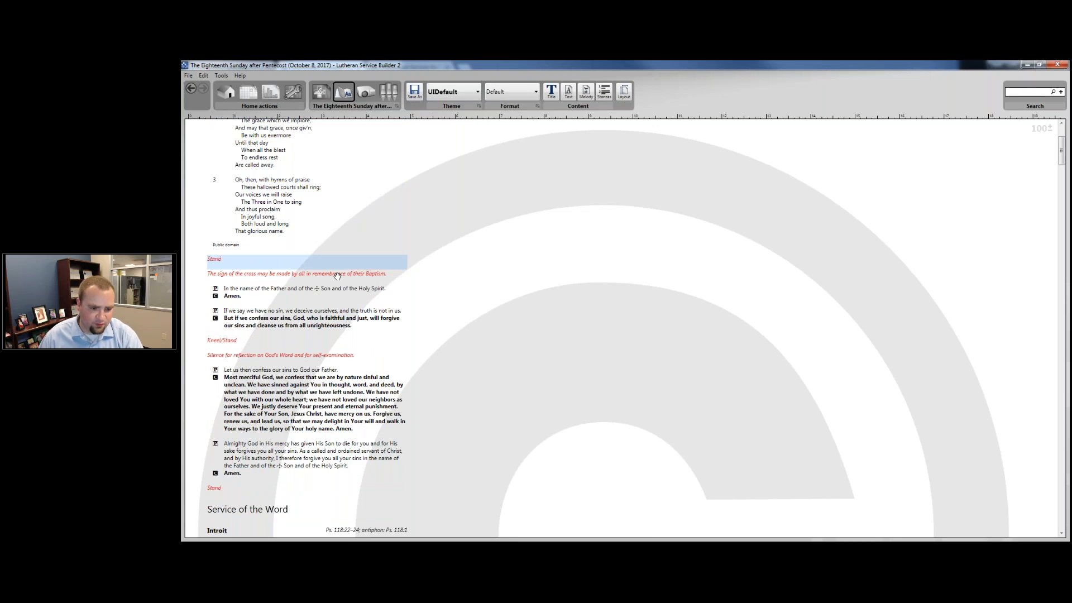
scroll(337, 276, down, 1)
scroll(337, 275, down, 5)
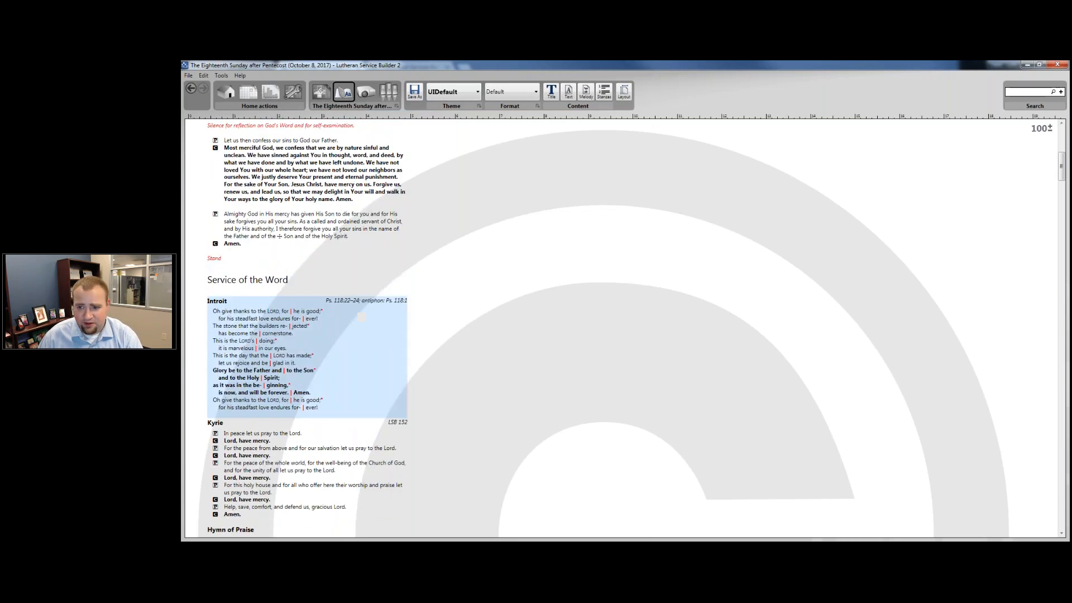
drag(1062, 174, 1051, 518)
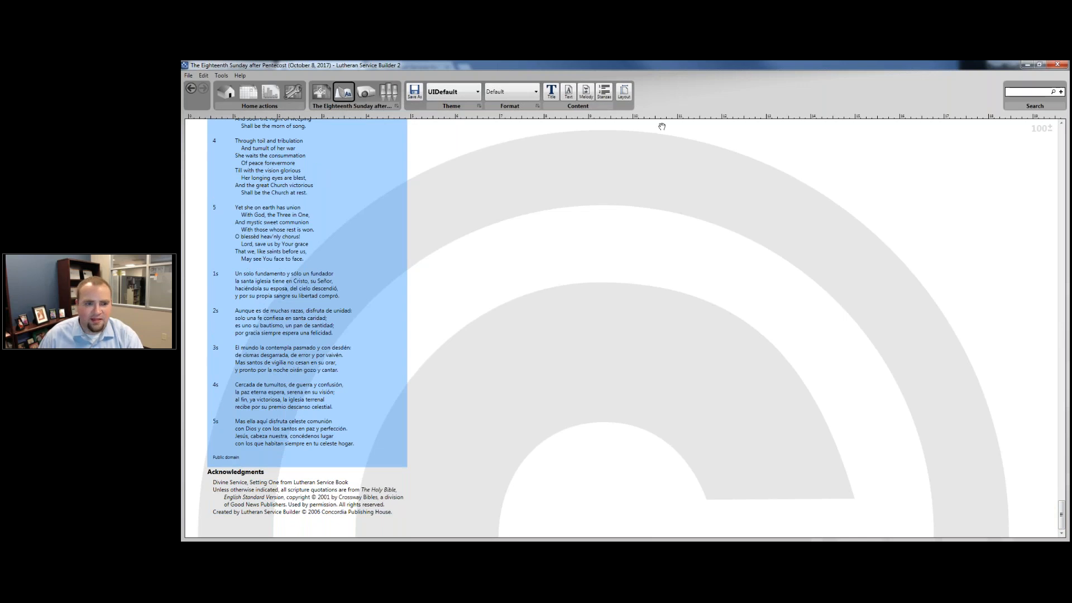
Return to the service outline, select the Nicene Creed under Which Creed?, and select the opening Confession and Absolution heading
click(323, 94)
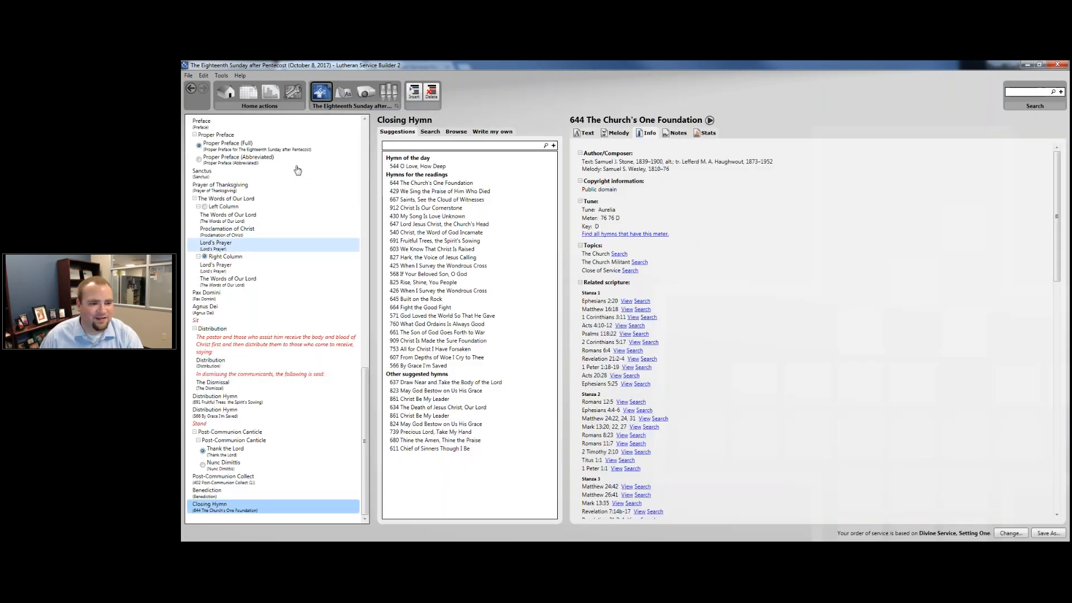
scroll(299, 162, down, 5)
scroll(297, 149, up, 5)
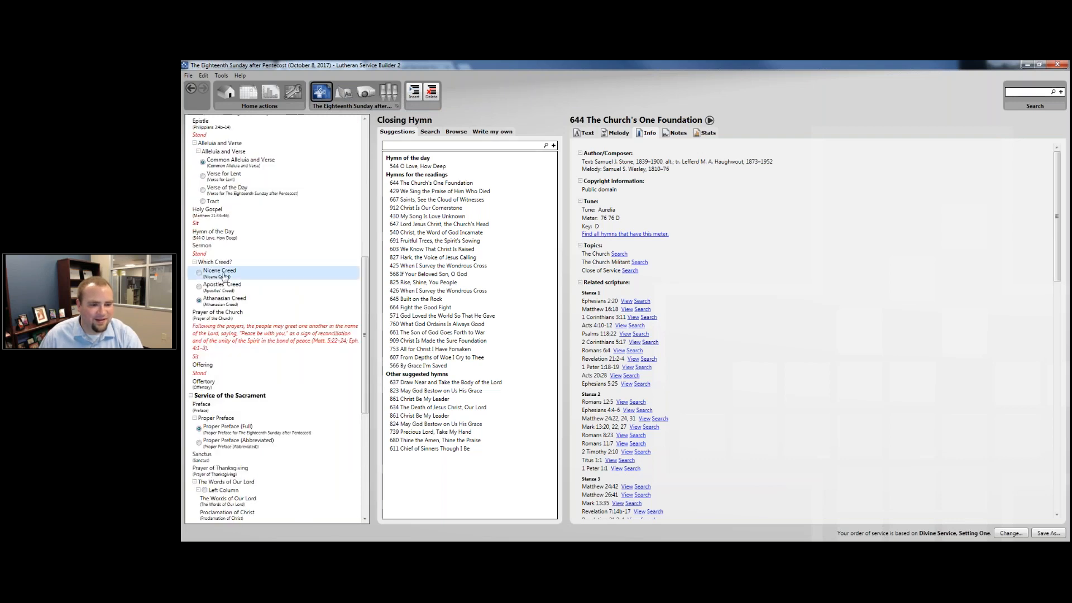
click(217, 273)
scroll(291, 171, up, 10)
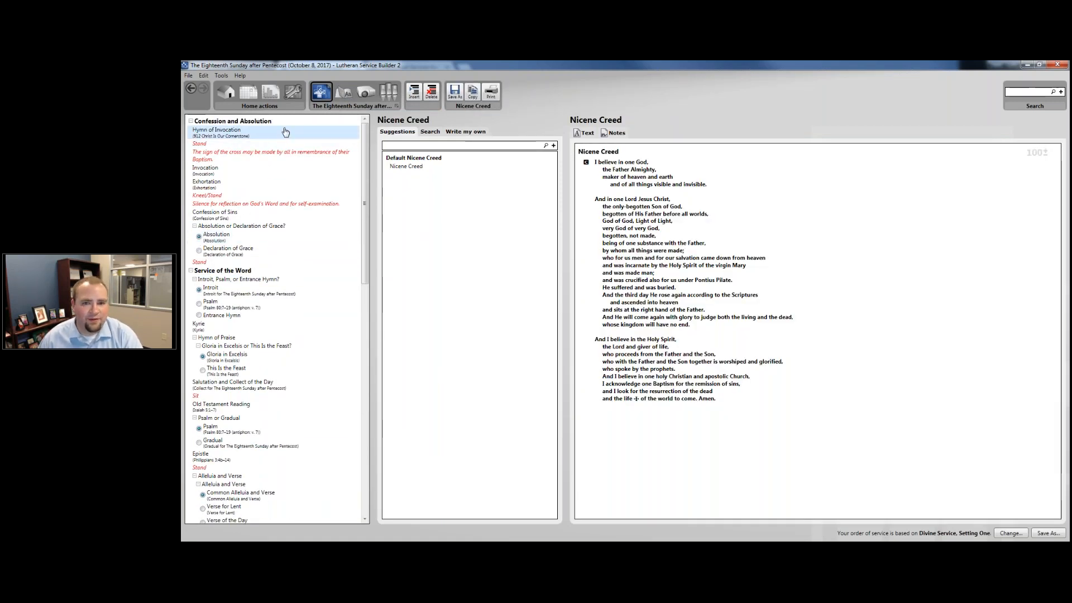
click(280, 121)
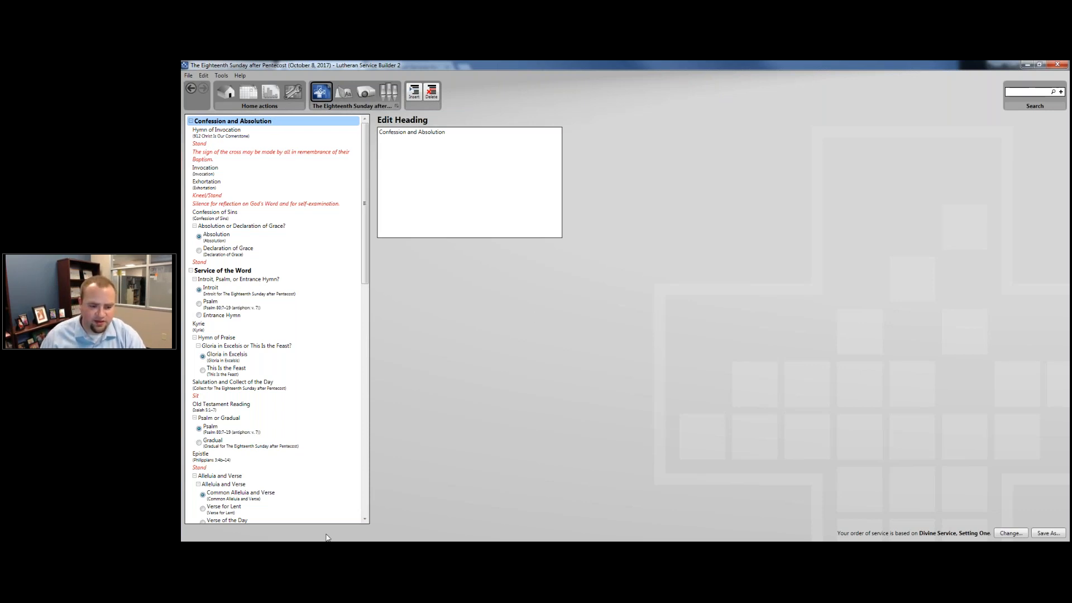
mouse_move(335, 540)
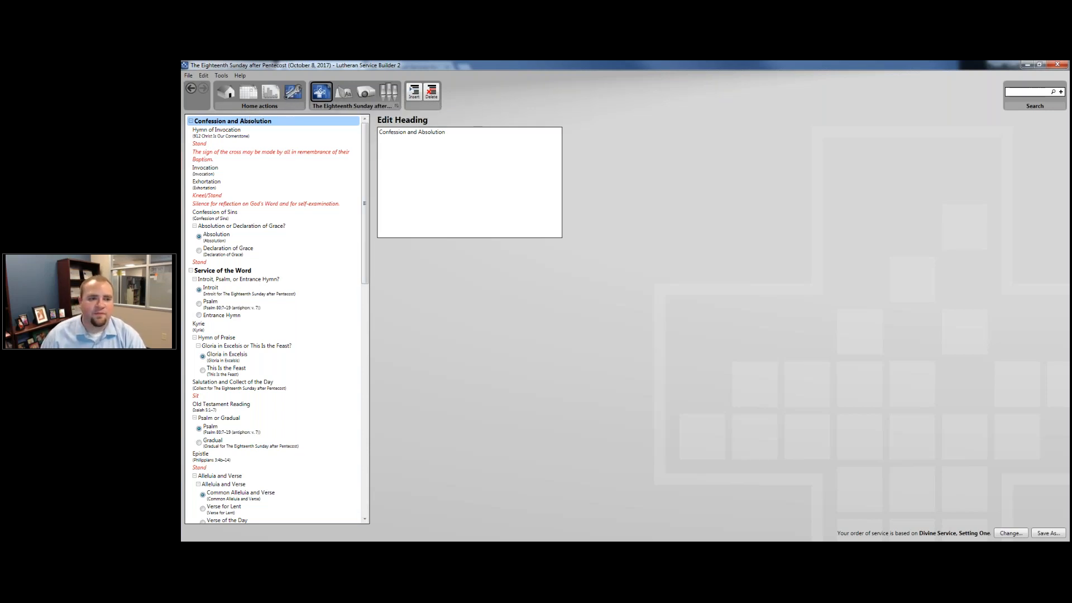
Create a new custom common element in the worship resources and name it As We Gather
click(293, 92)
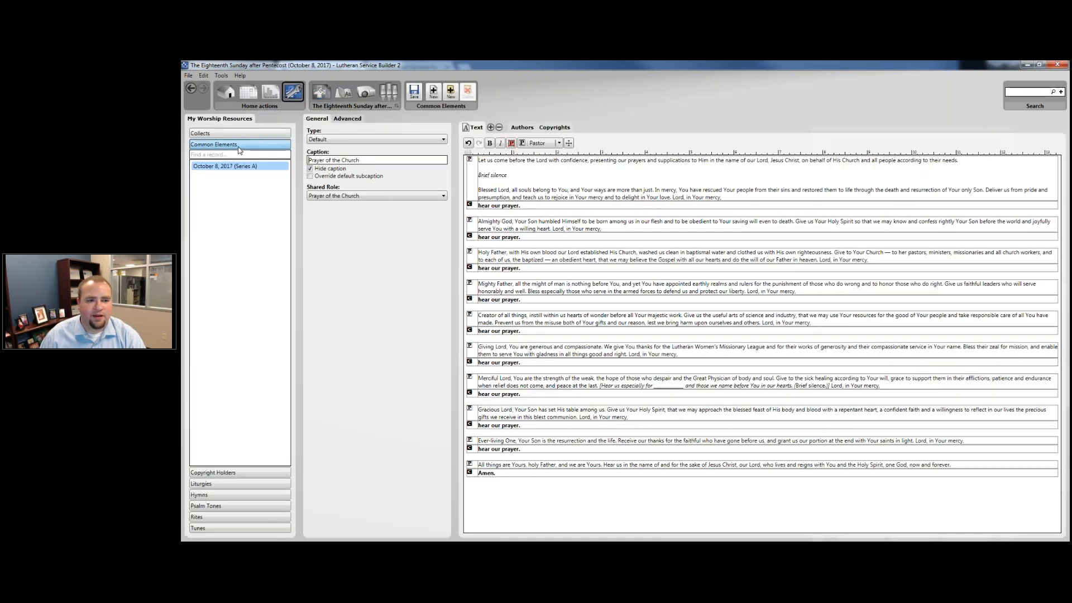
click(434, 94)
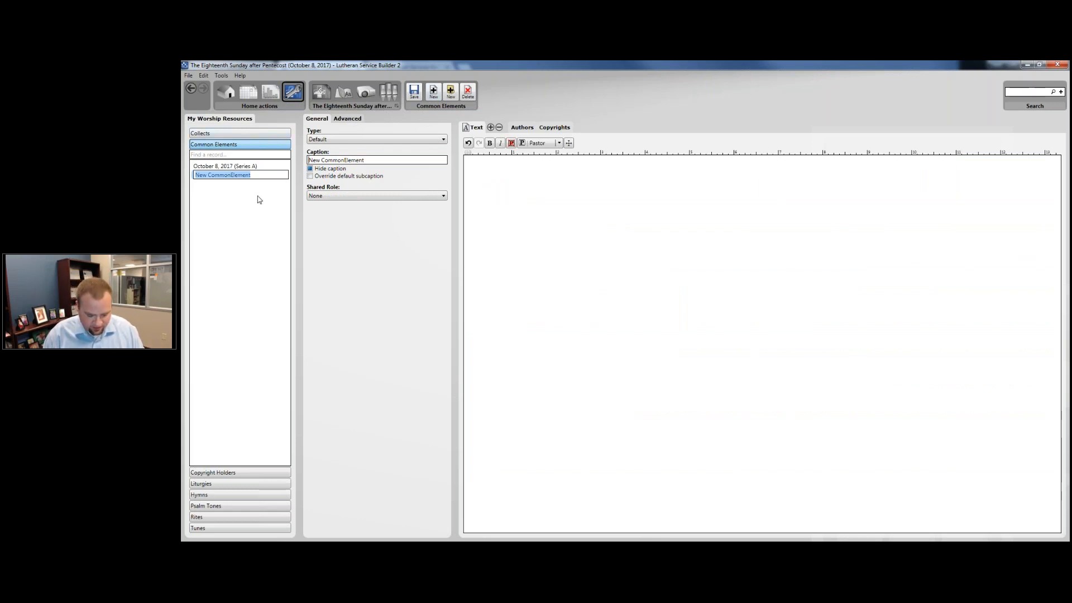
text(As We Gather)
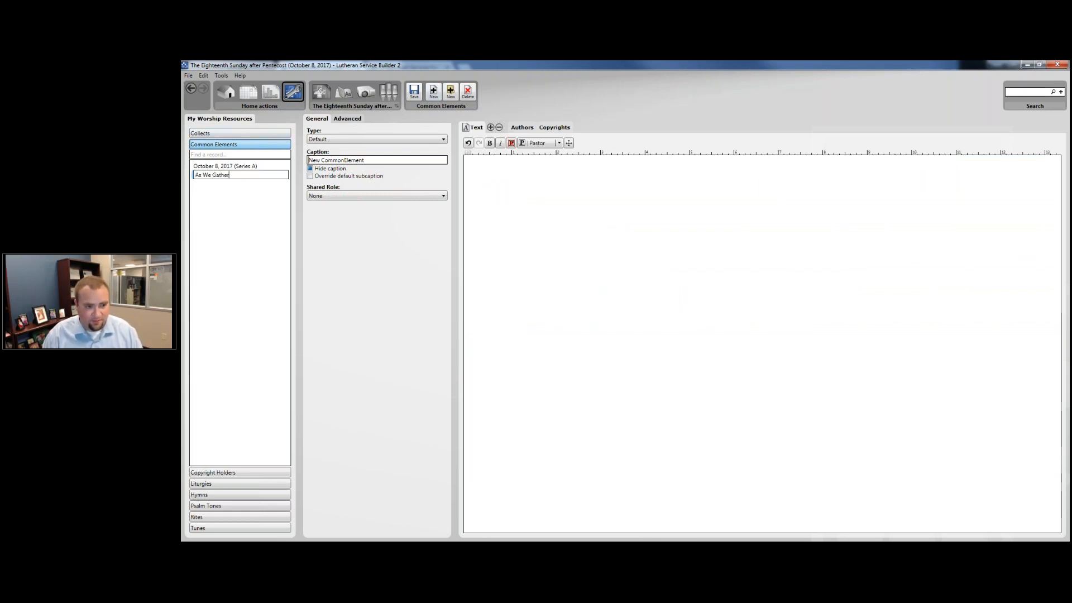
key(Return)
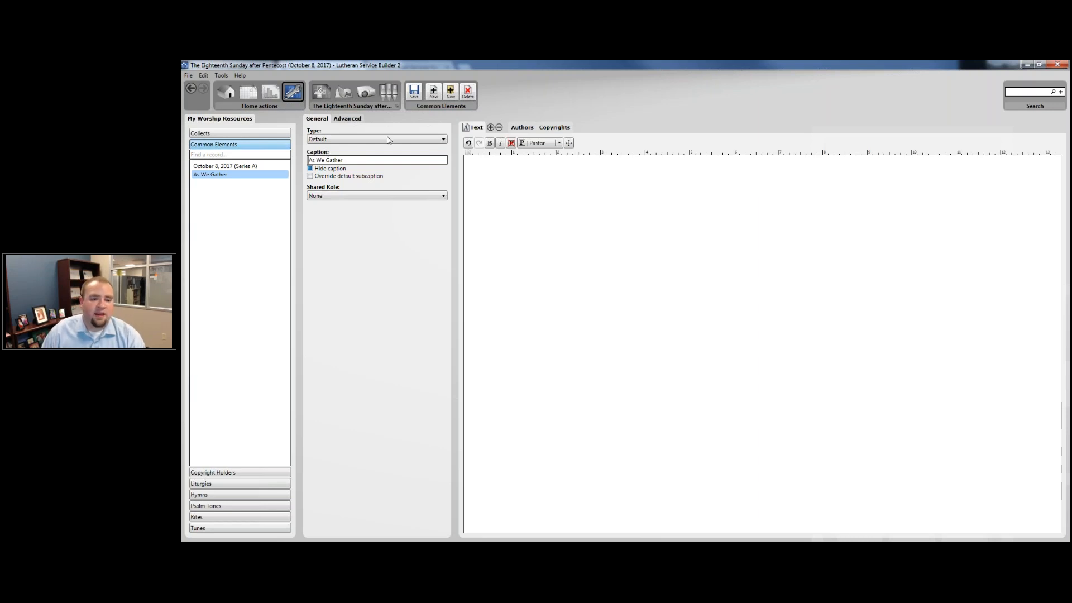
Fill the As We Gather element with the paragraph beginning "The vineyard of the Lord of hosts is the house of Israel" and save it
click(420, 159)
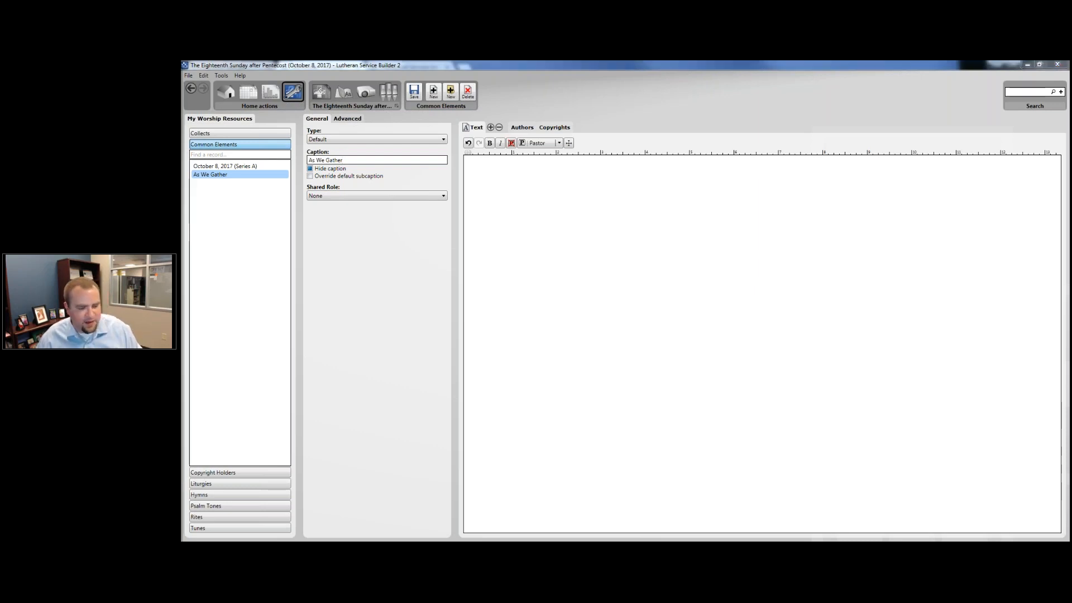
click(579, 276)
text("The vineyard of the Lord of hosts is the house of Israel," sings Isaiah in the Old Testament Reading. Note that Israel, the vineyard, belongs to the Lord of hosts, not to Israel. What a hard lesson for our Old Testament forebears to learn! When Jesus used that text (and today's Psalm) as the basis for His timely parable, the truth didn't sink in. The workers in the vineyard wanted to own the vine and its wine, and Jesus' hearers wanted to control Israel as if it were their own. "Rubbish," Paul virtually yells in his epistle. Everything is worthless compared to knowing Christ. Why? Because "Christ Jesus has made me His own." To belong to Christ, by the grace of God, is all that we need. In the process we find that we belong here, within God's vineyard, until by His upward call we find that we are in His presence forever.)
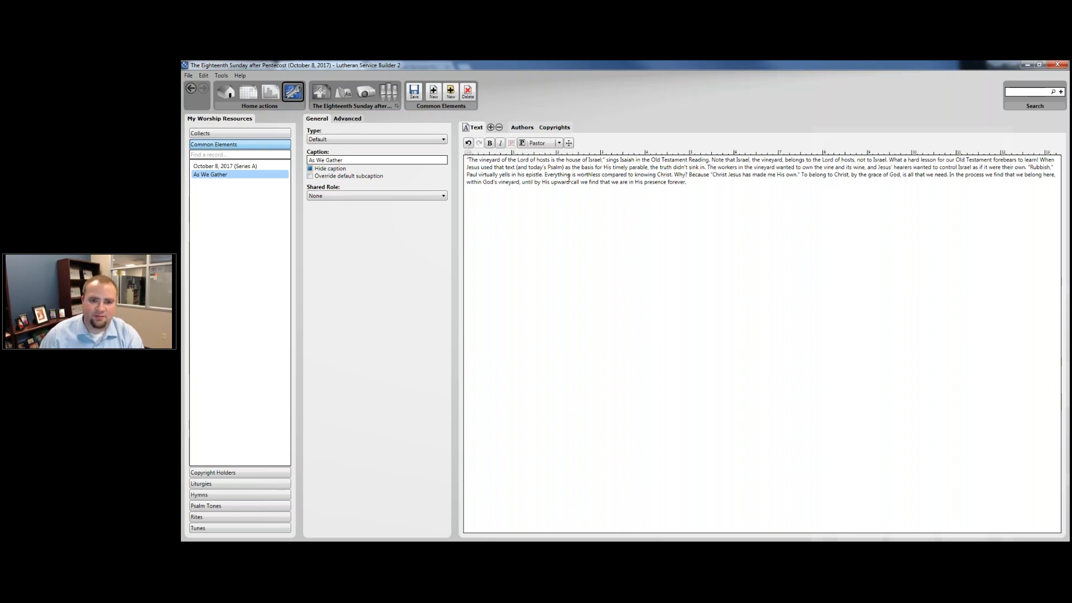
click(408, 98)
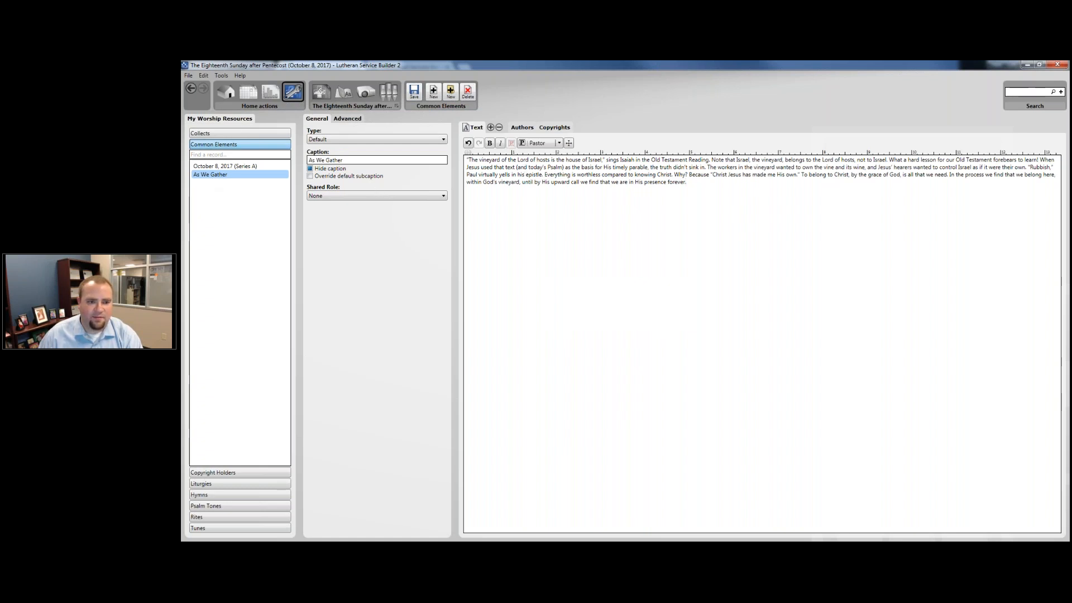
Insert the custom As We Gather element into the service outline above the Confession and Absolution heading and select it
click(320, 92)
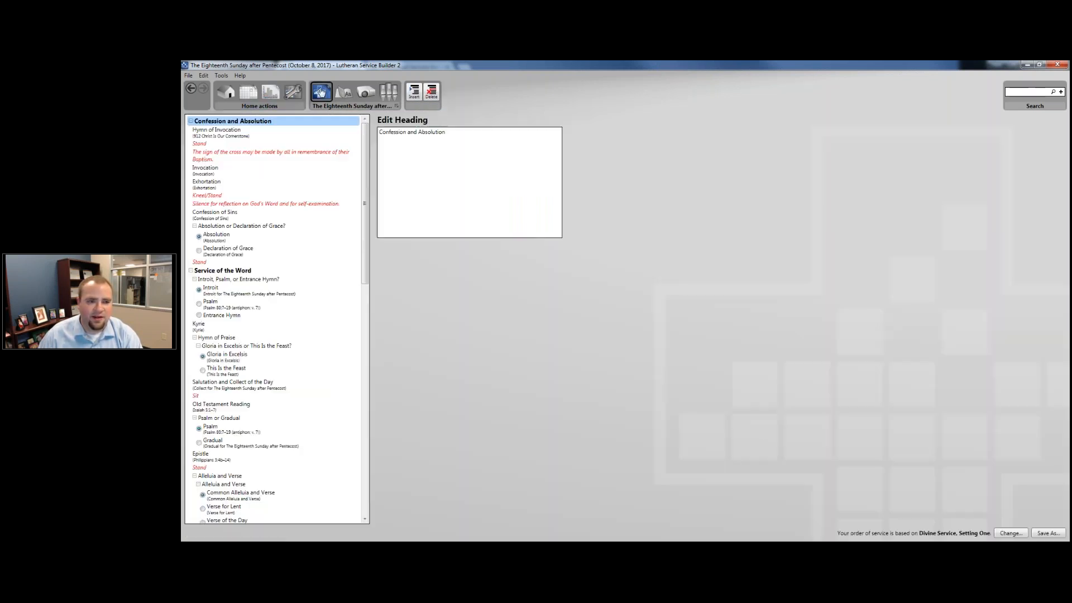
click(413, 96)
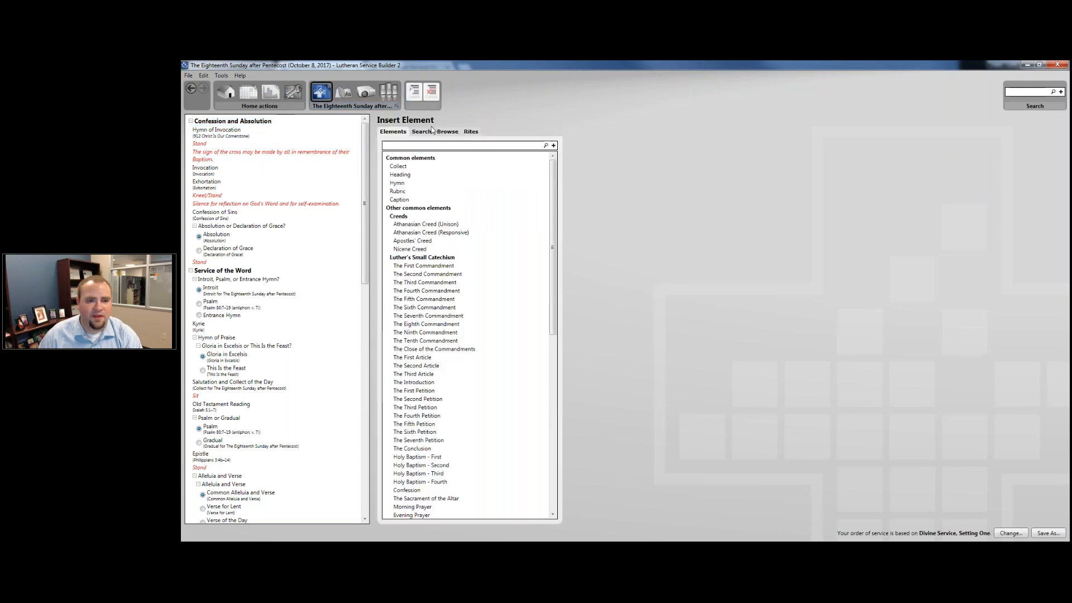
drag(552, 178, 550, 357)
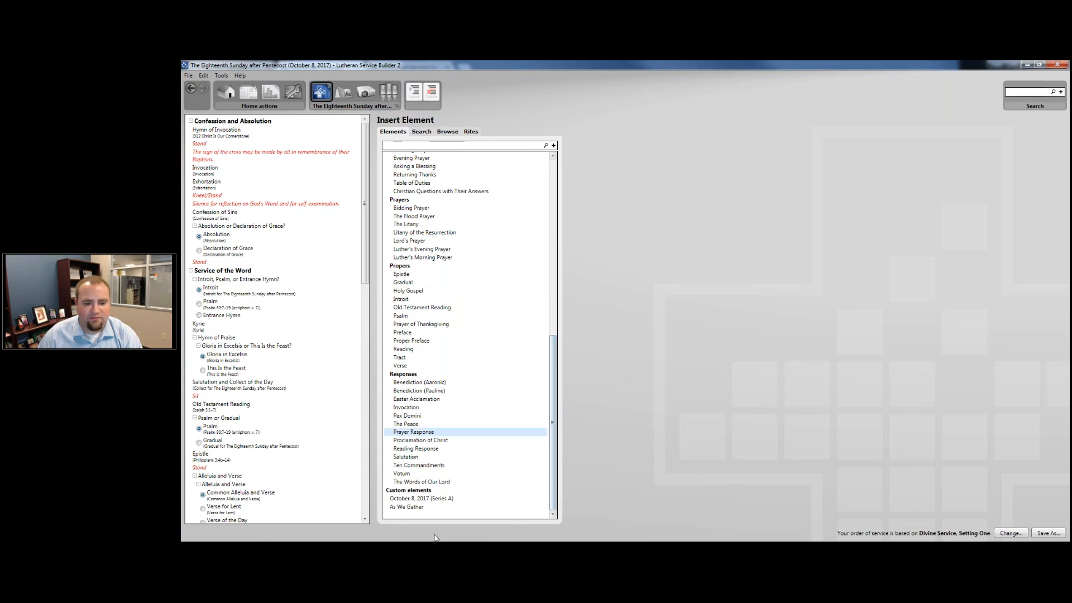
click(418, 507)
drag(420, 512, 227, 121)
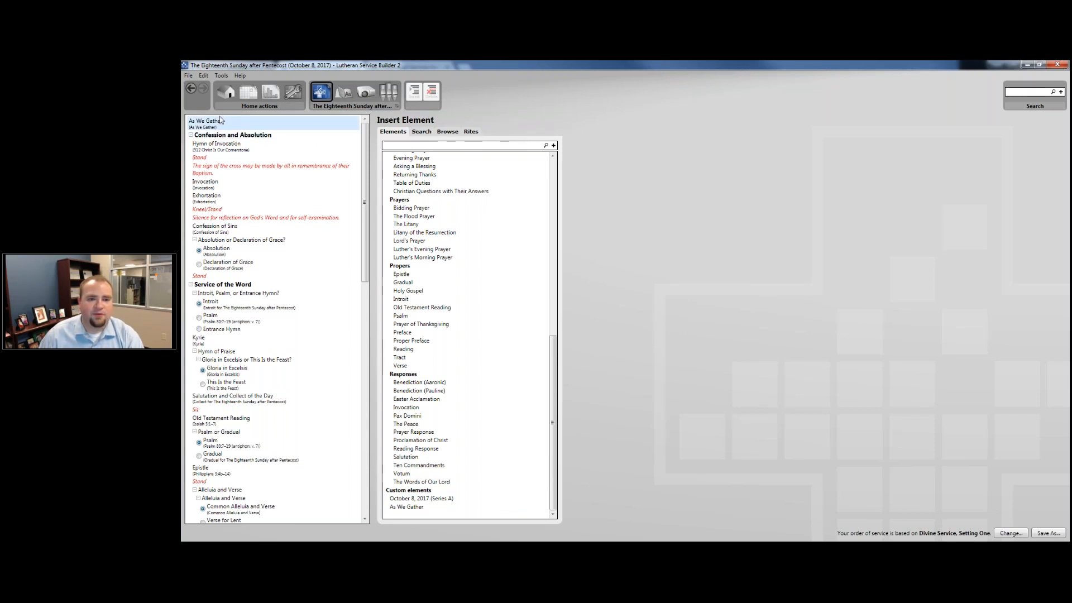
click(220, 120)
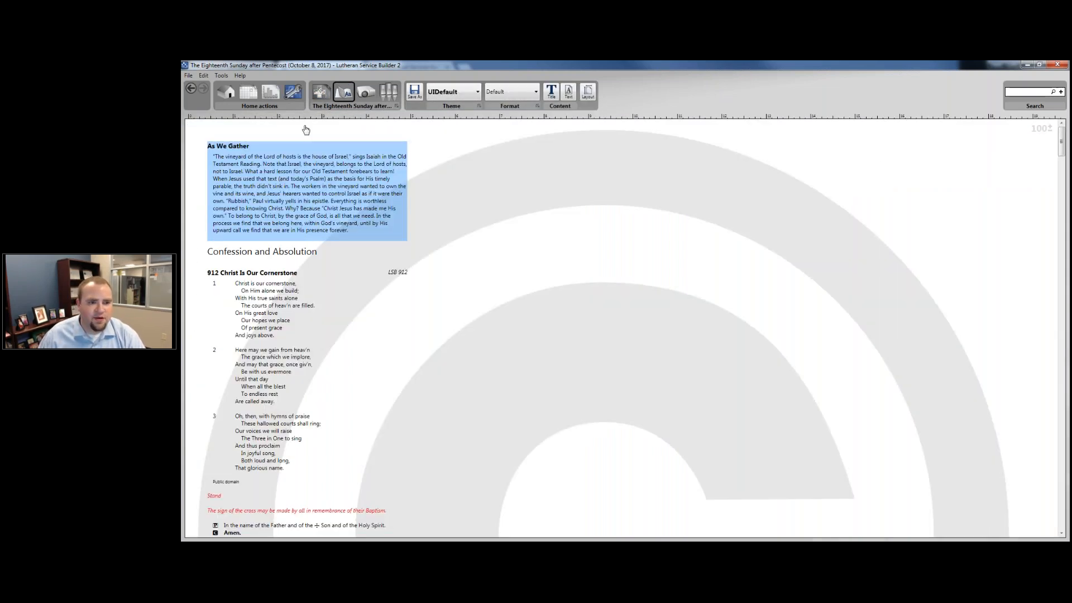
Review the As We Gather text in its common element record and in the formatted service preview
click(293, 92)
drag(690, 183, 404, 160)
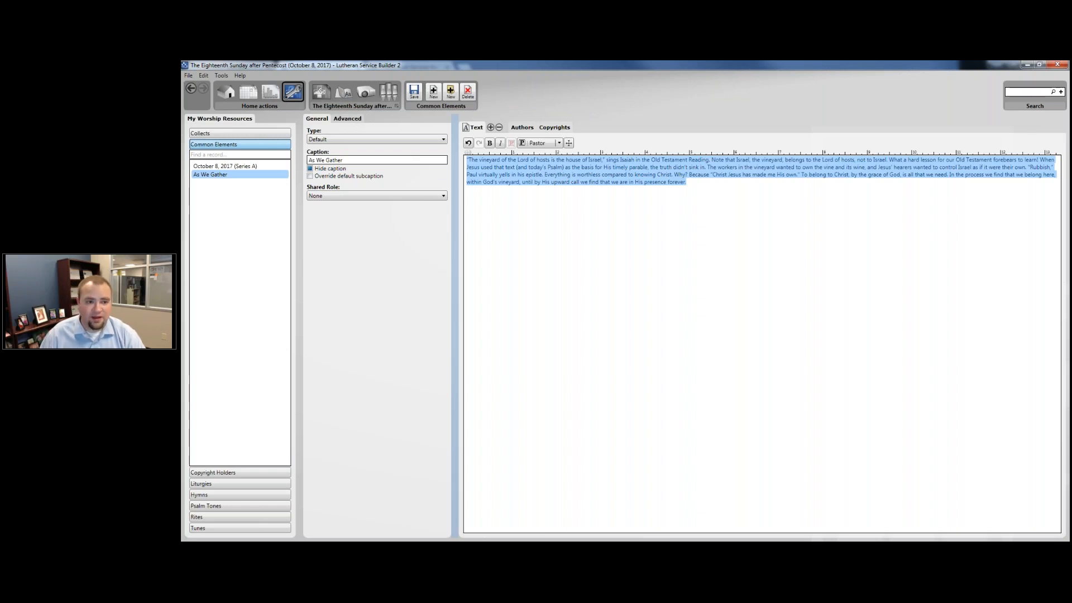
double_click(616, 182)
drag(691, 185, 404, 90)
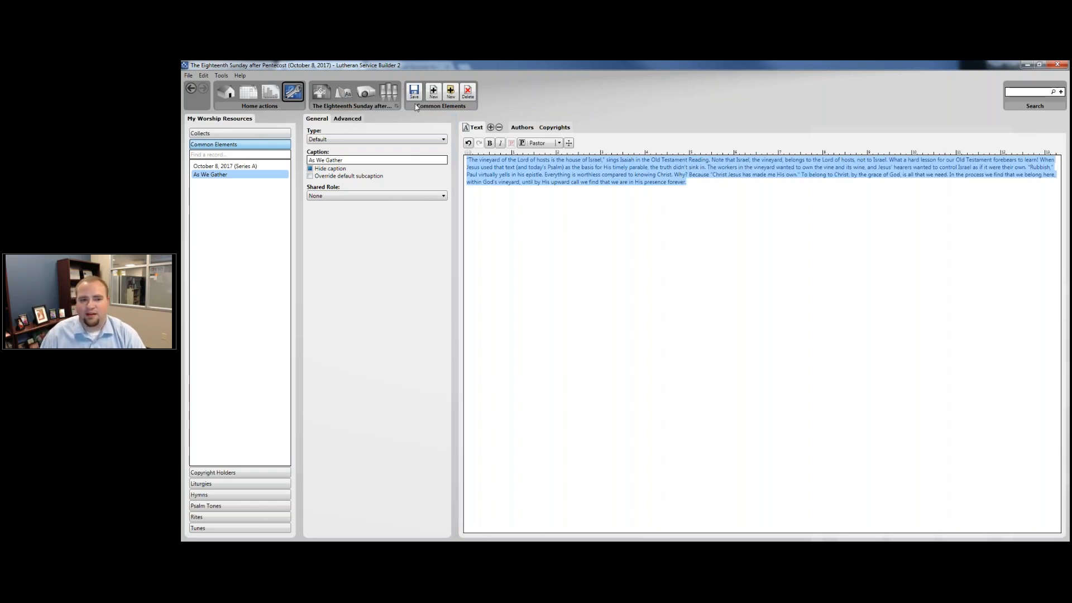
click(511, 208)
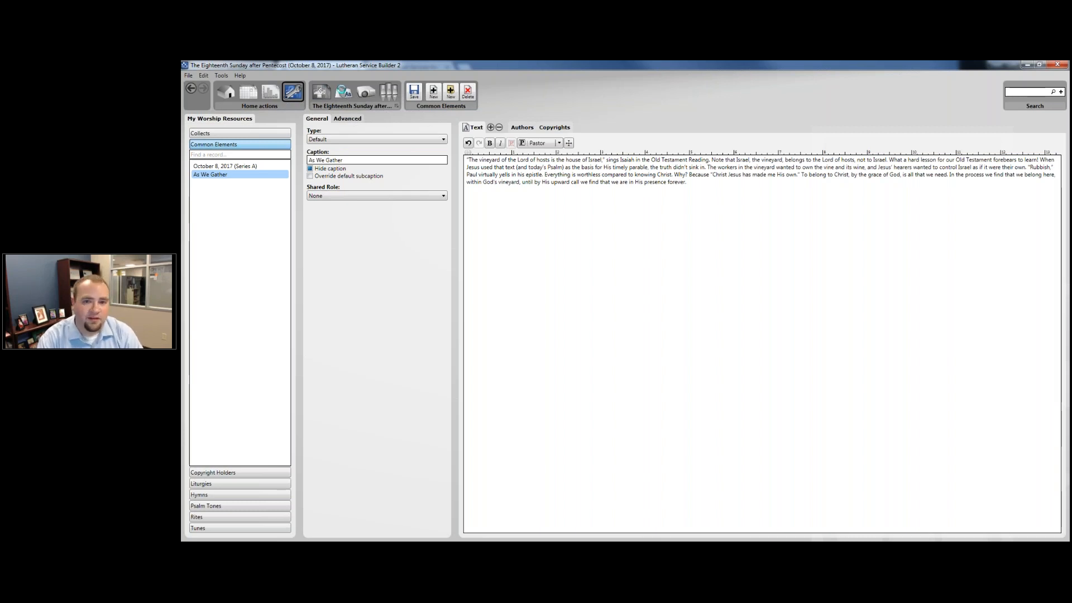
click(340, 90)
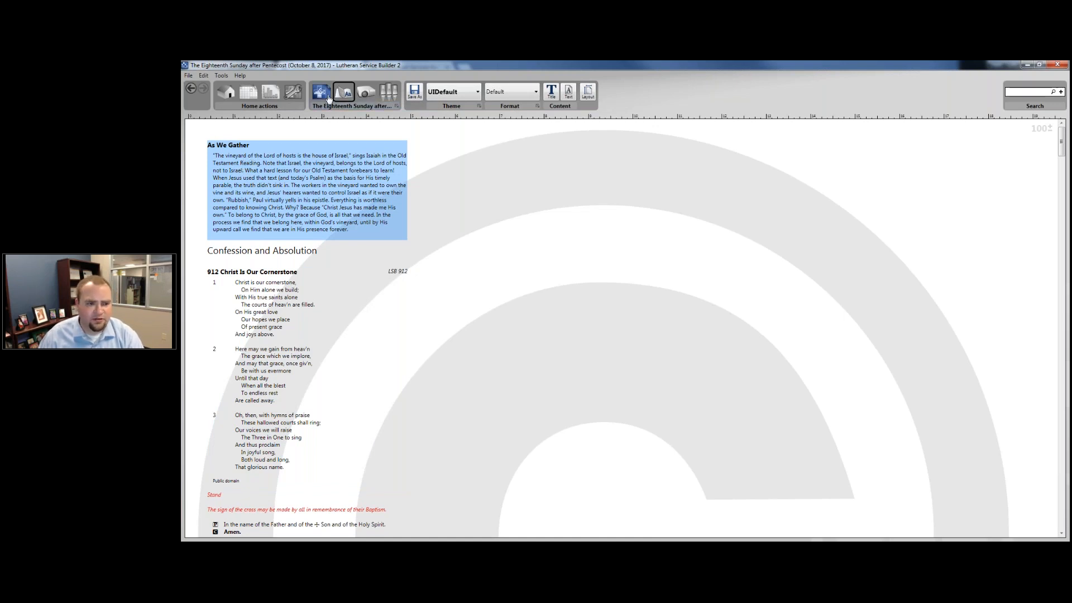
Create another custom common element in the worship resources and name it Children's Message
click(294, 91)
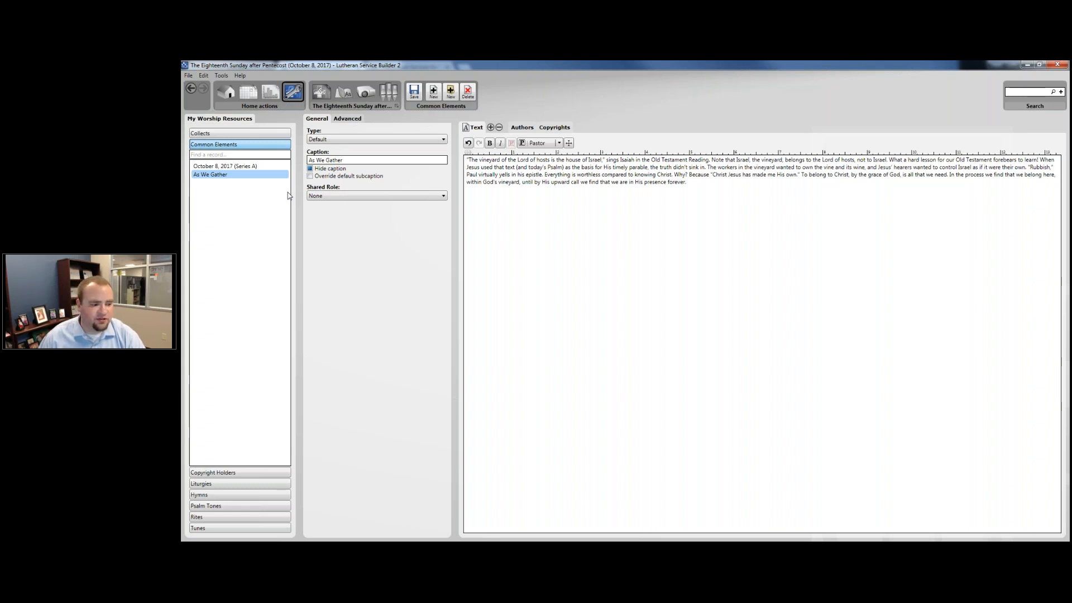
click(433, 91)
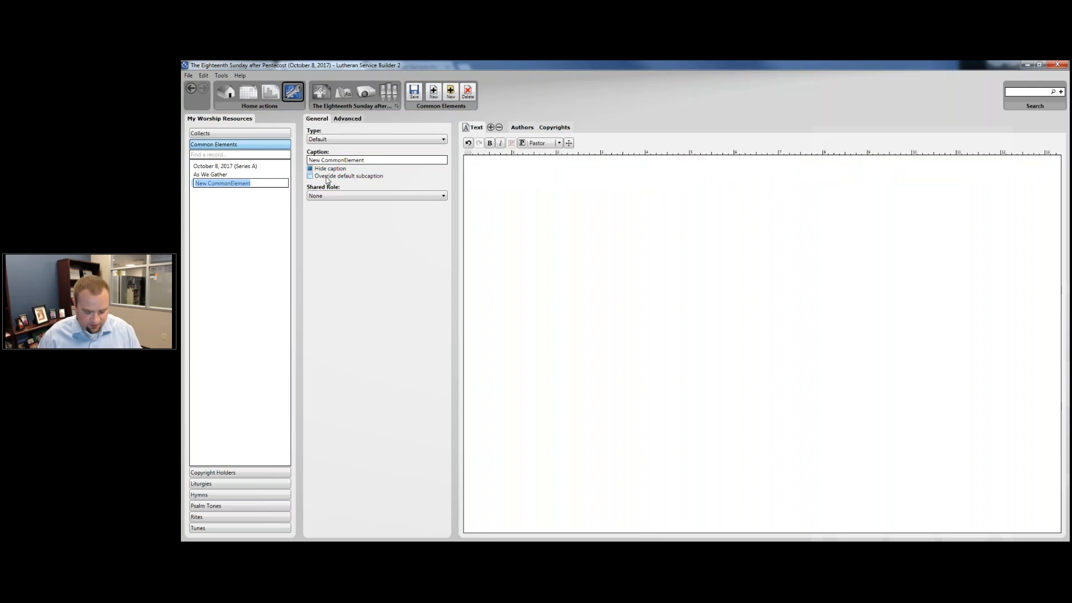
text(Childn)
text(en's Message)
key(Return)
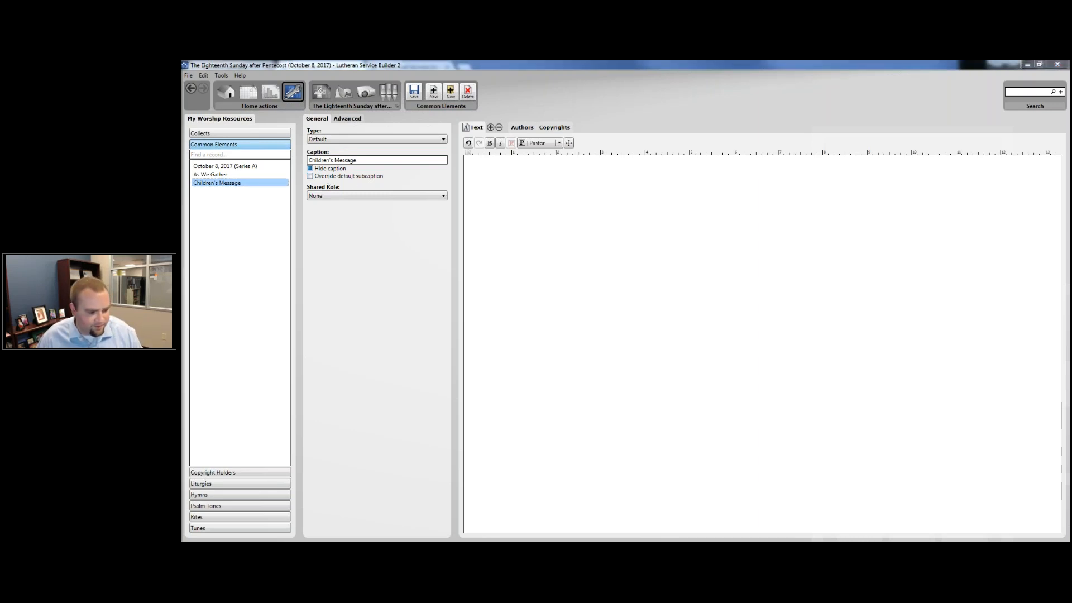
Write "All children ages 2-12 are welcome to come to the front of the church for a special message." as the Children's Message text
text(All children's ages 2-12 are welcome to come to the front of the church for a special message.)
click(497, 160)
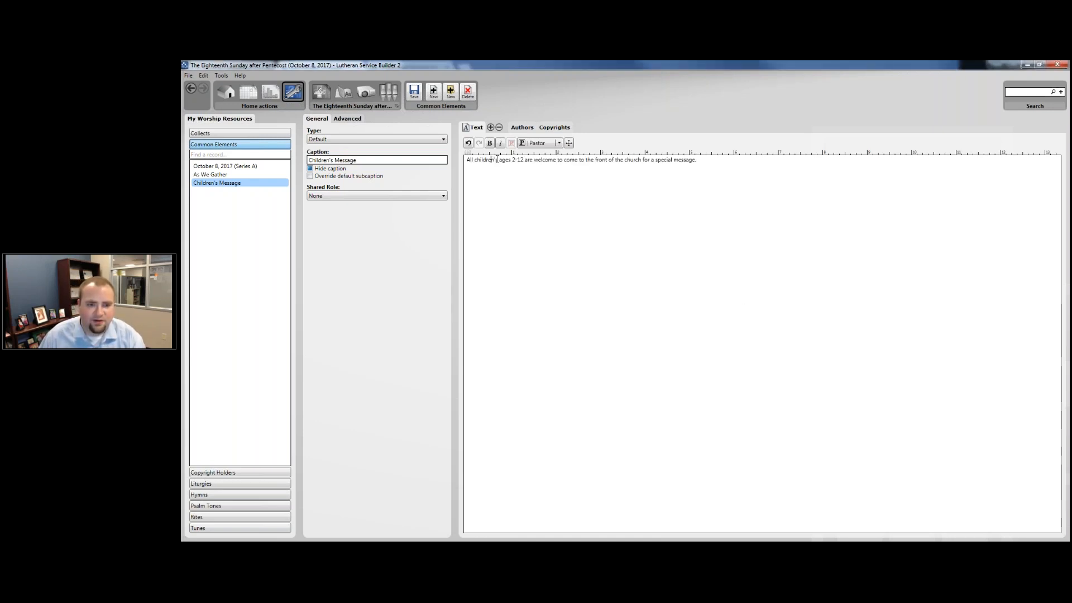
key(BackSpace)
key(BackSpace)
click(522, 168)
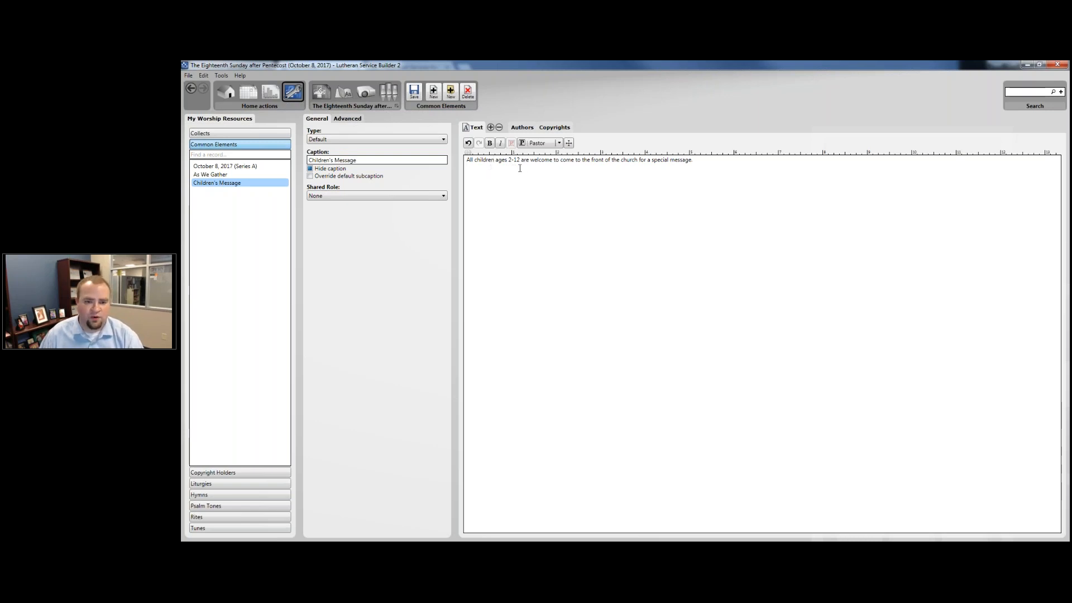
key(BackSpace)
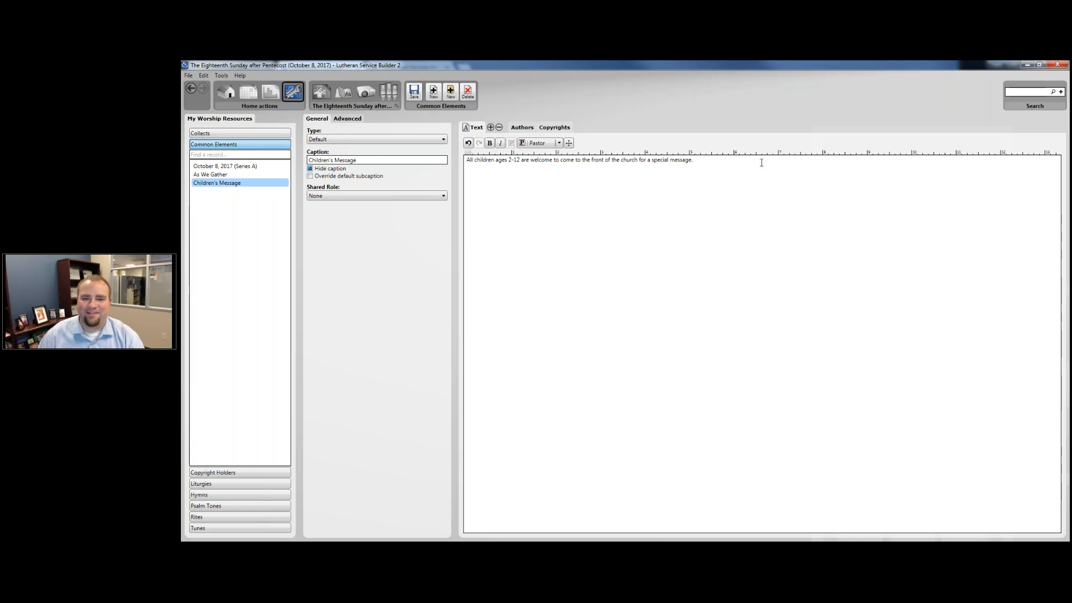
Italicize the whole Children's Message text and save the element
key(ctrl+a)
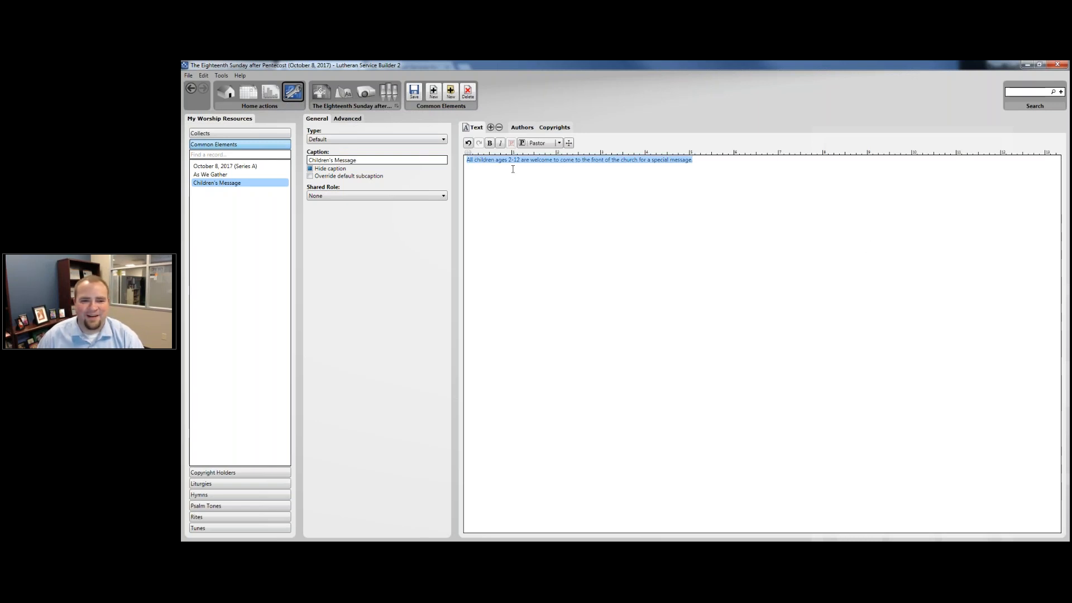
key(ctrl+i)
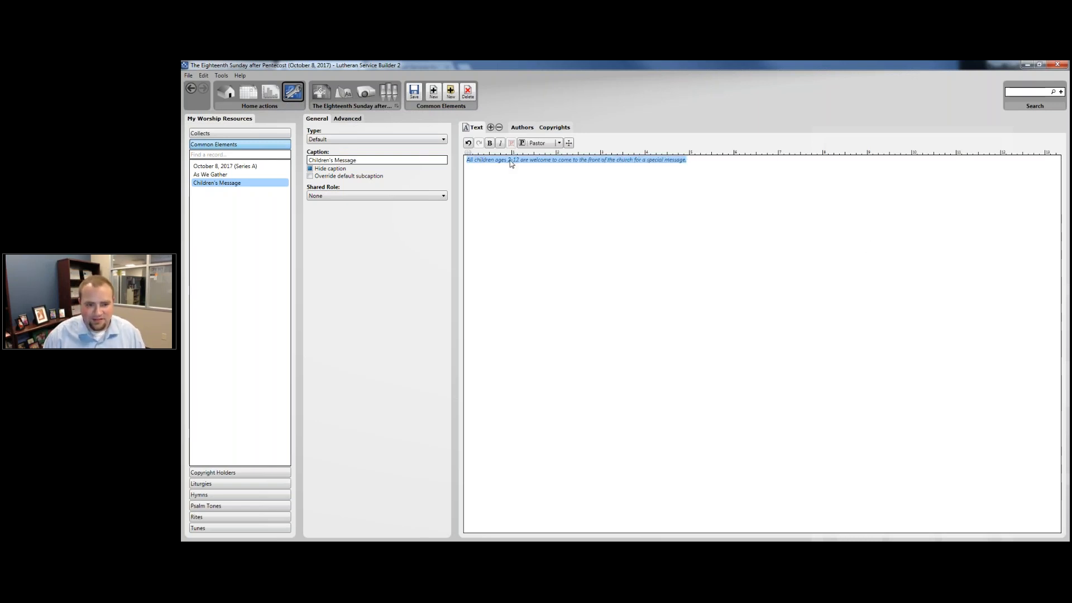
click(599, 160)
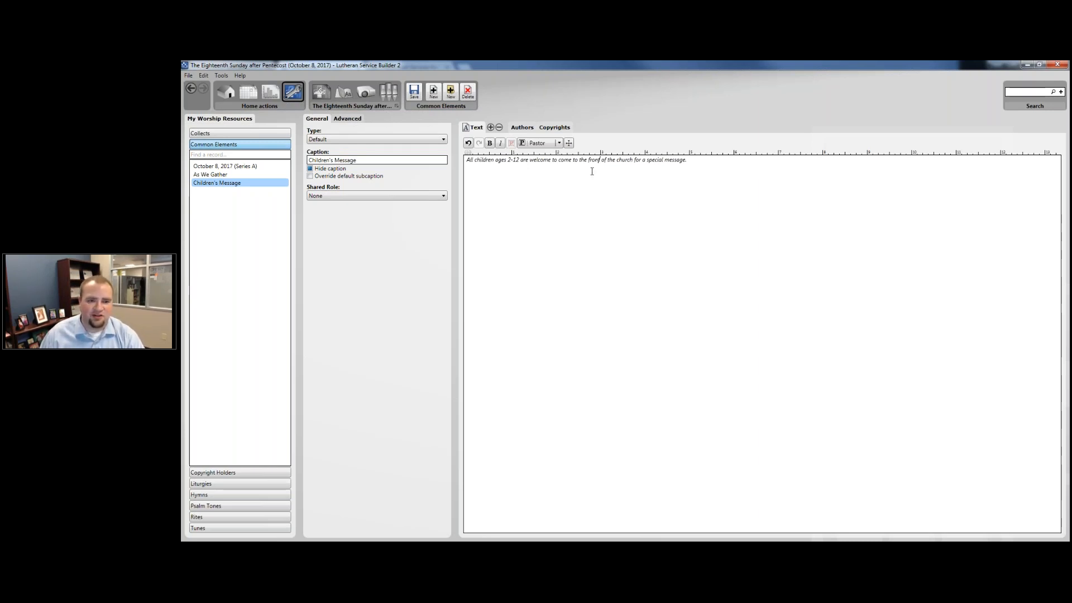
click(414, 95)
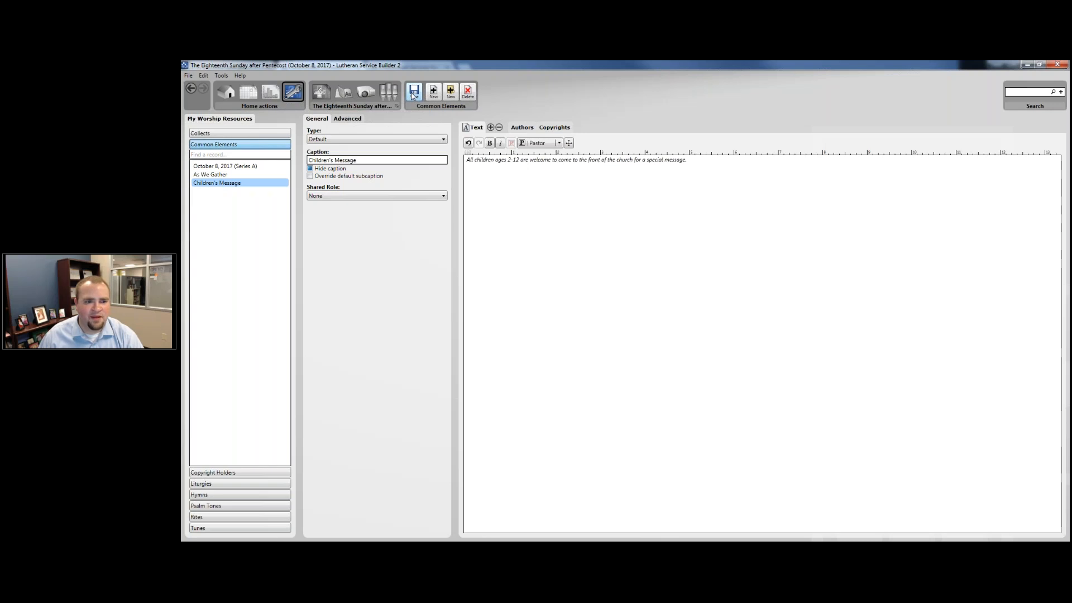
Insert the custom Children's Message element into the service outline between the Sit rubric and the Old Testament Reading
click(324, 95)
scroll(312, 316, down, 1)
scroll(312, 316, down, 4)
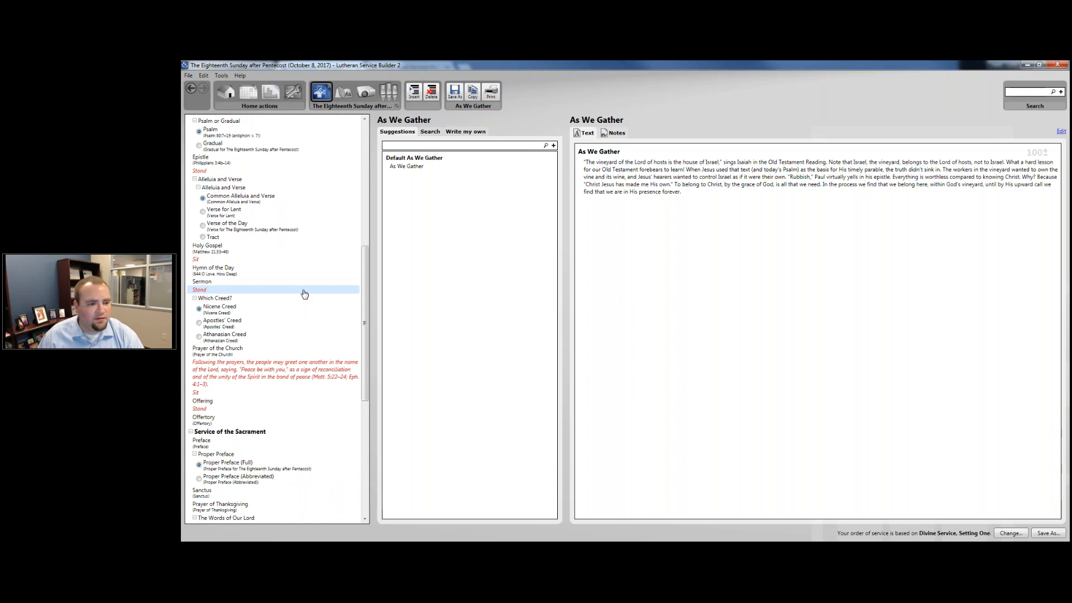
scroll(304, 295, down, 6)
scroll(302, 294, up, 7)
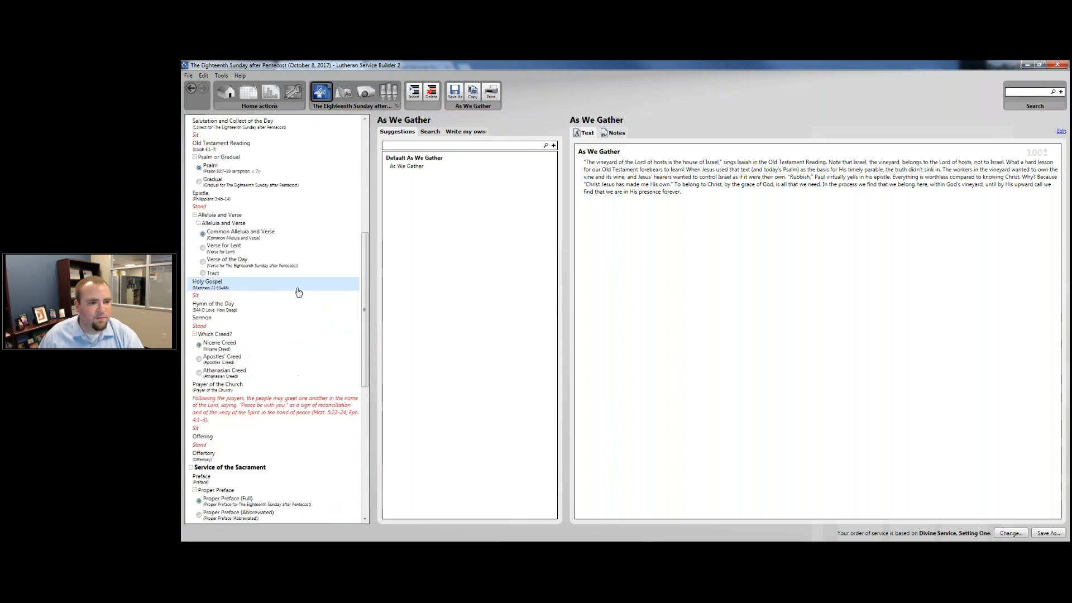
scroll(296, 290, up, 3)
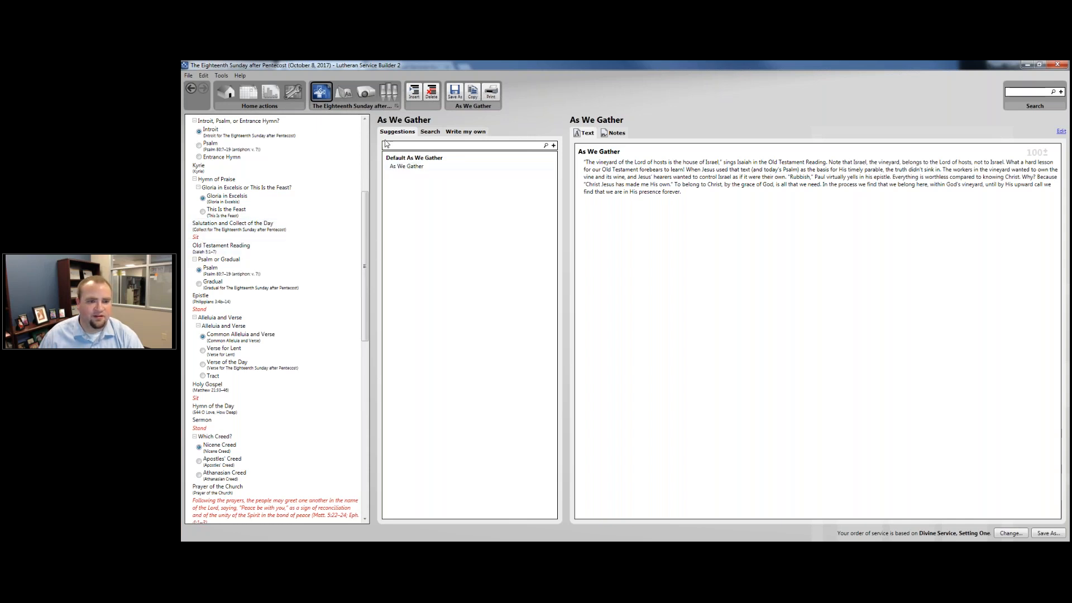
click(189, 237)
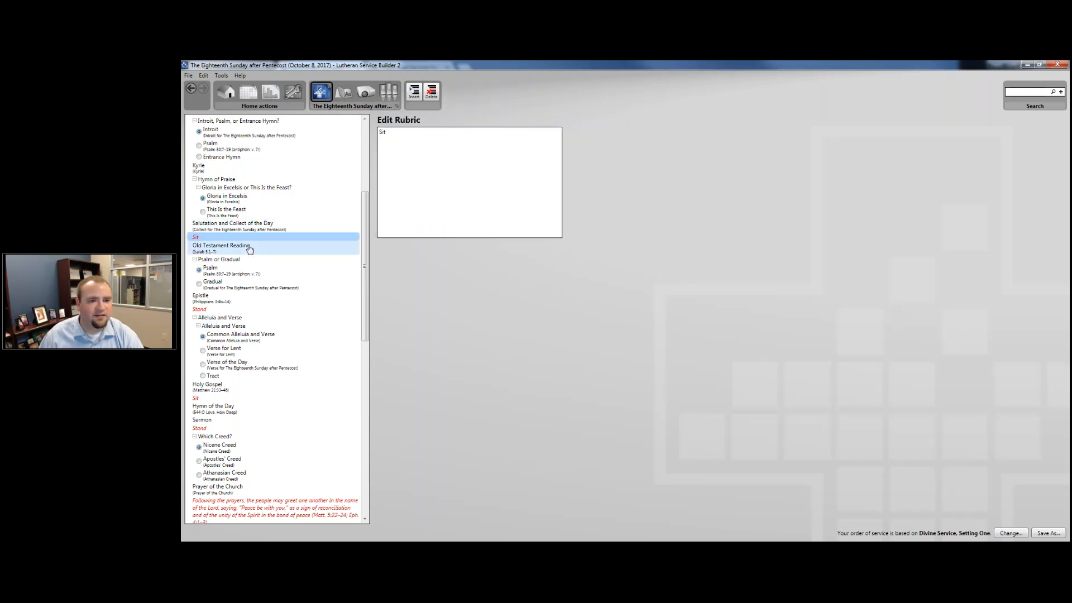
click(411, 95)
scroll(423, 503, down, 5)
scroll(423, 502, down, 7)
mouse_move(413, 507)
mouse_down()
mouse_move(240, 254)
mouse_move(220, 252)
mouse_up()
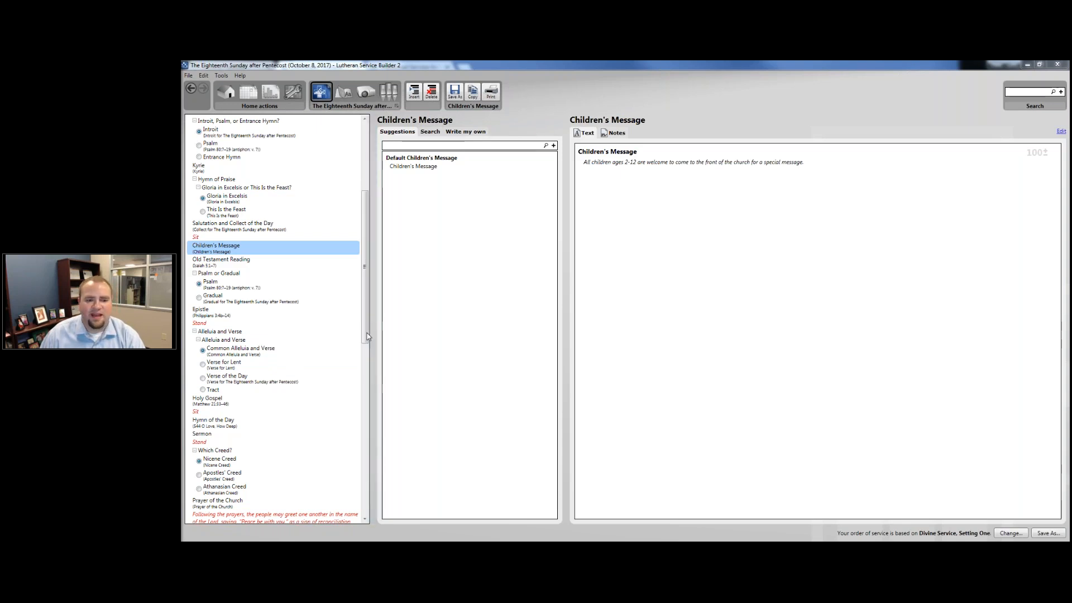
Insert a new rubric directly under the Distribution caption in the Service of the Sacrament
scroll(365, 391, down, 5)
scroll(369, 433, down, 4)
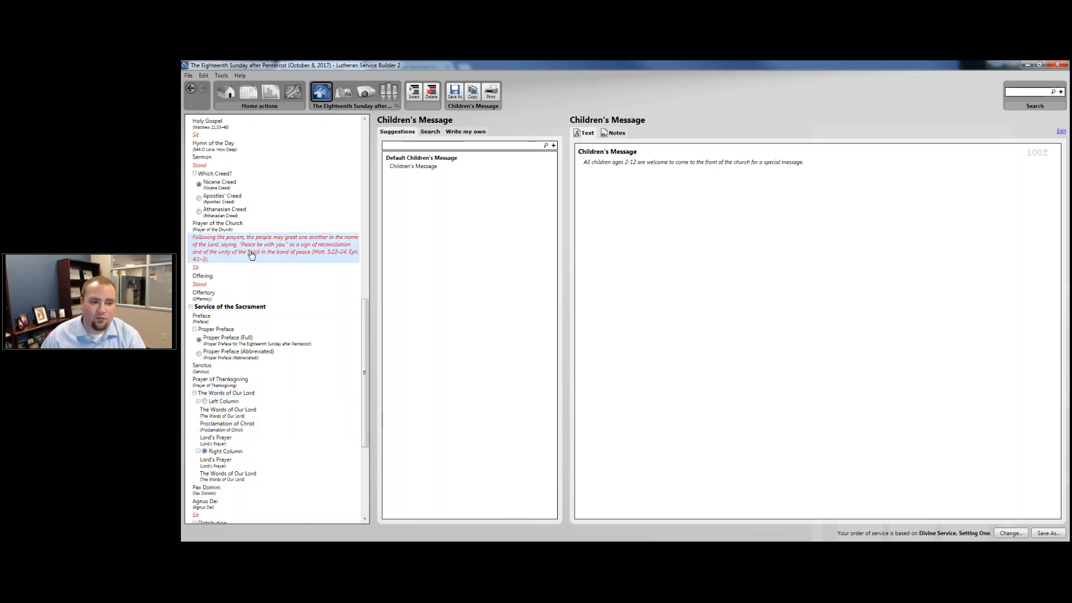
click(272, 260)
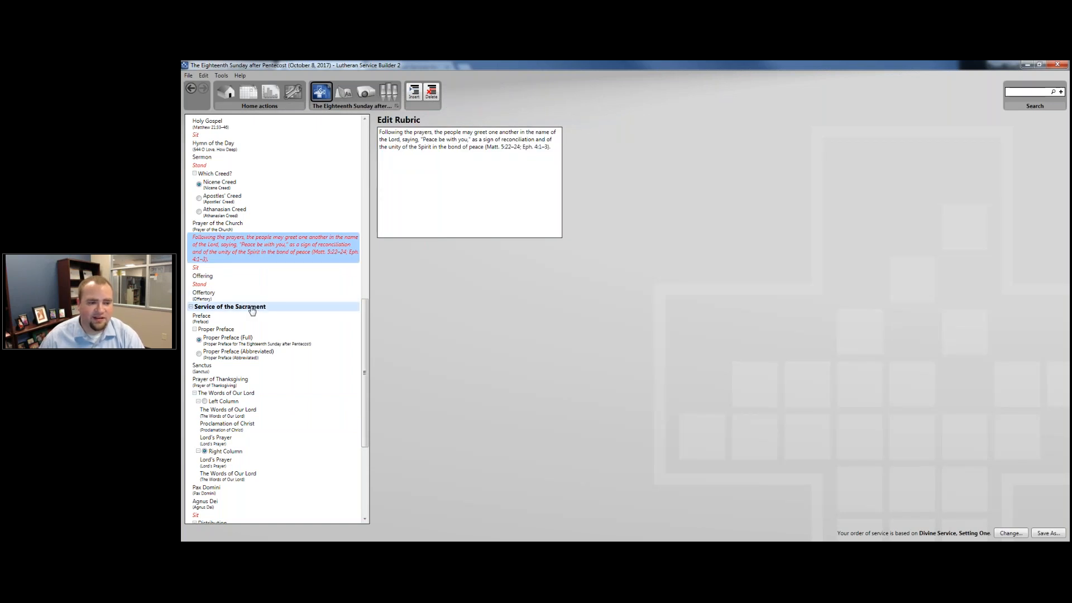
scroll(252, 311, down, 2)
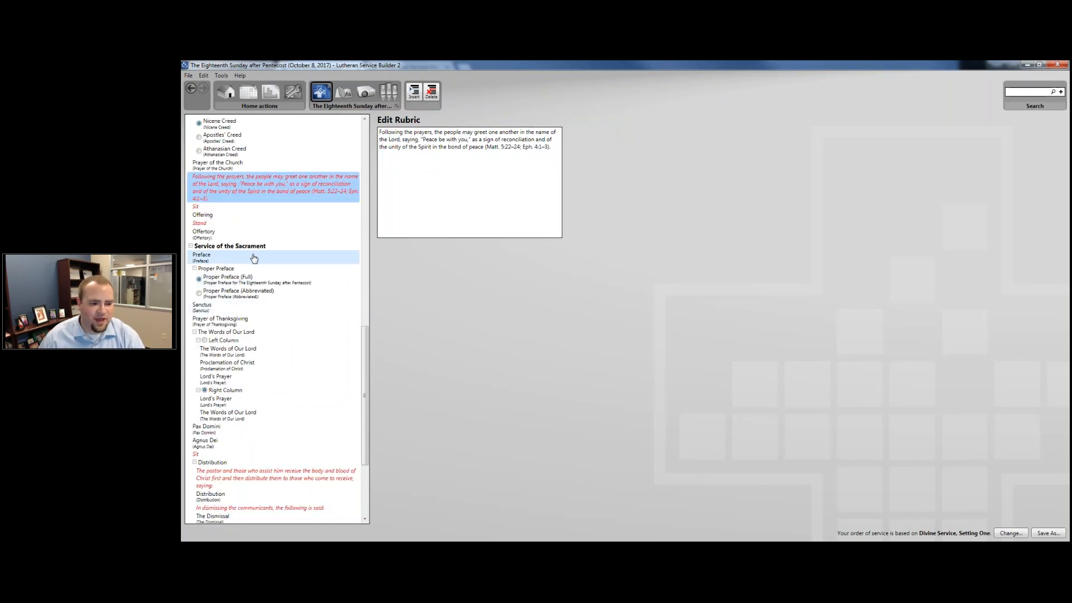
scroll(255, 269, down, 4)
click(256, 330)
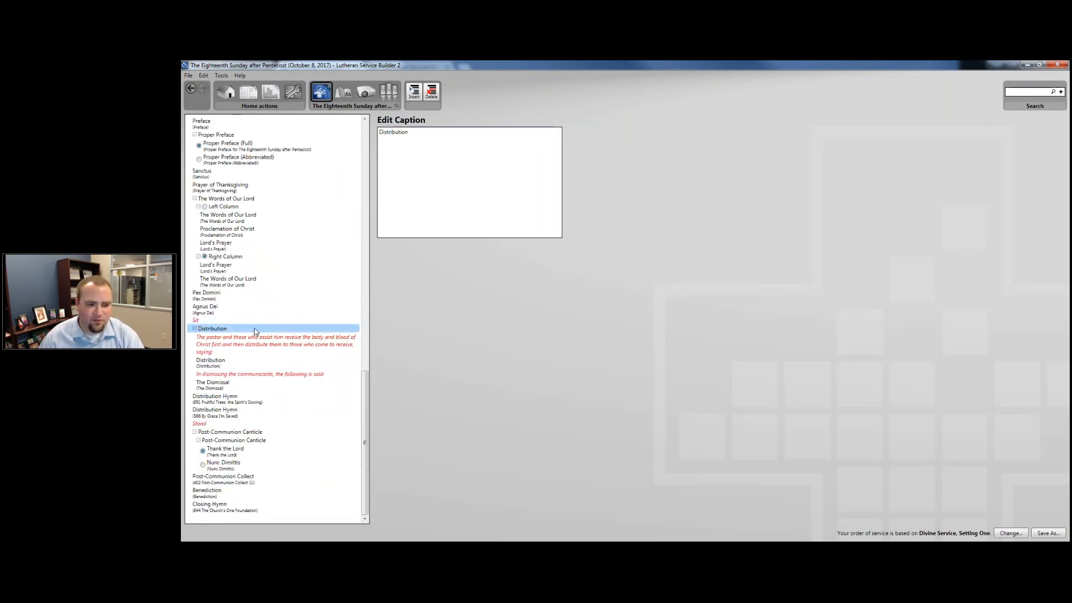
click(233, 347)
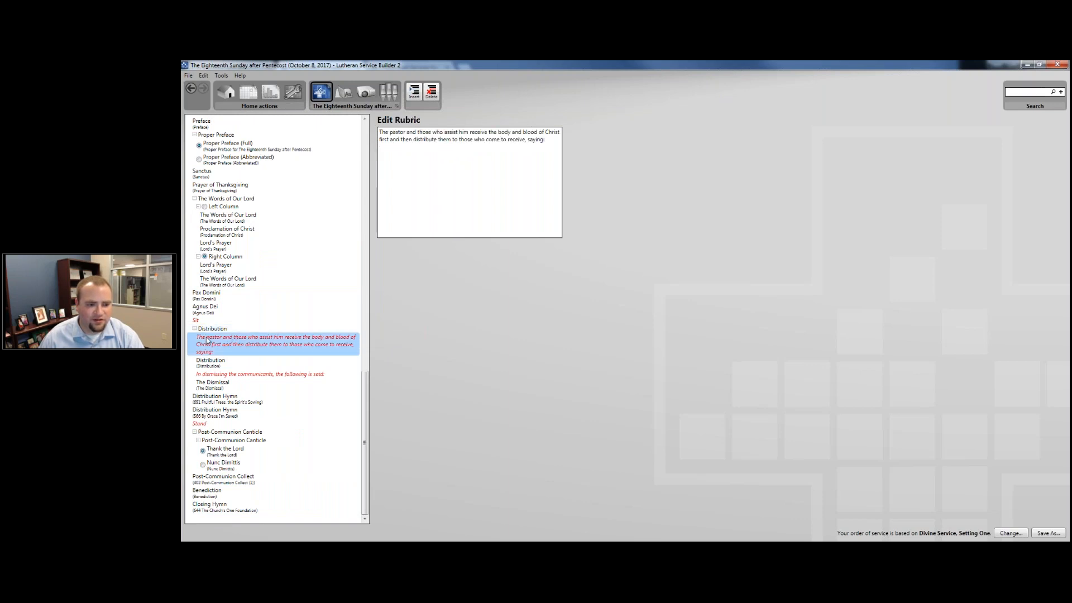
click(218, 330)
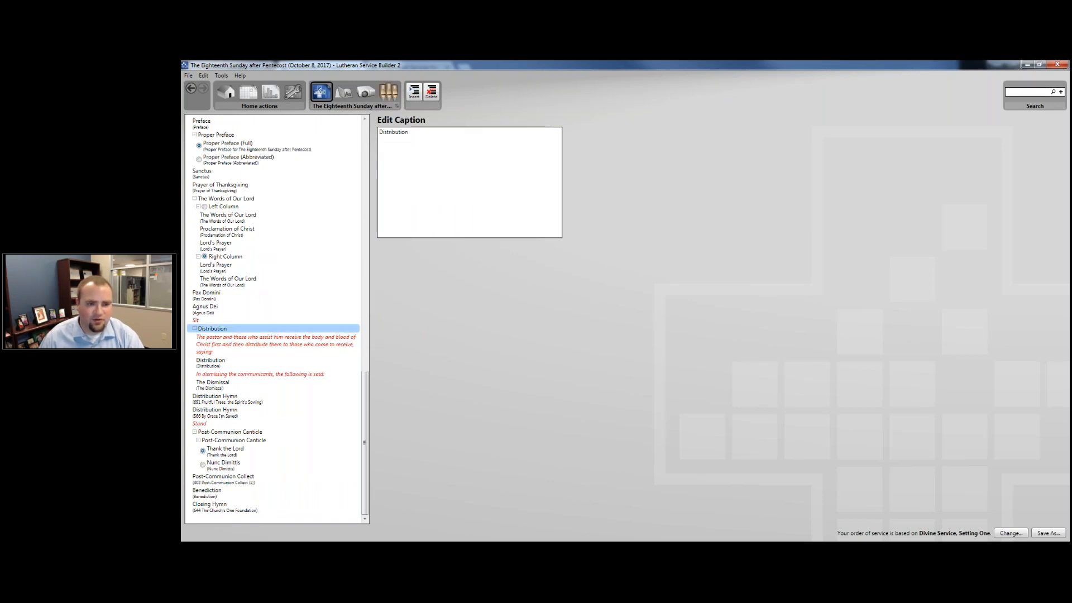
click(413, 92)
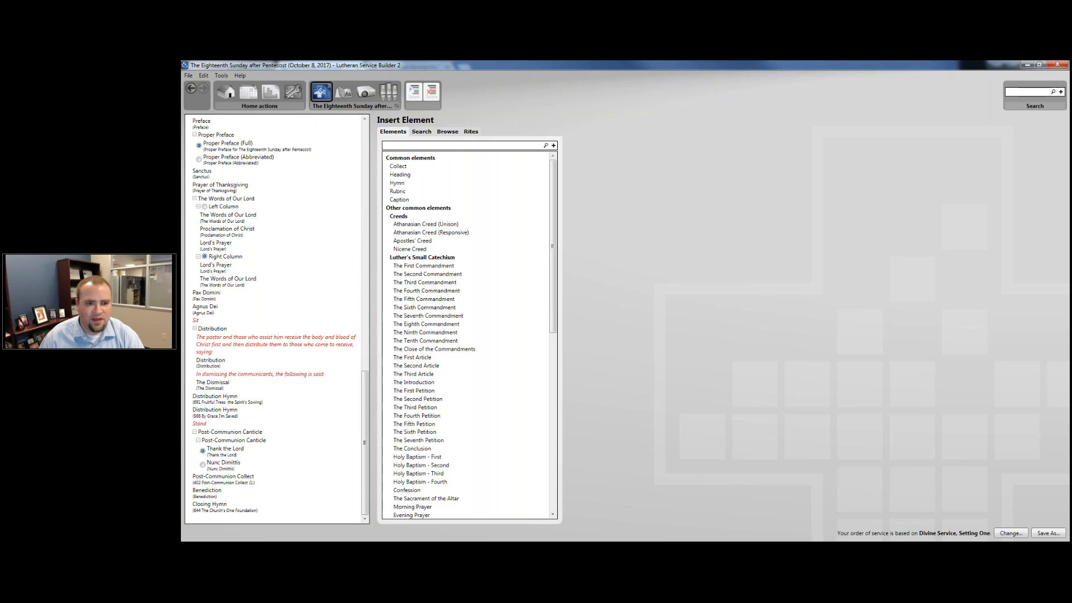
mouse_move(400, 194)
mouse_down()
mouse_move(256, 337)
mouse_move(243, 336)
mouse_up()
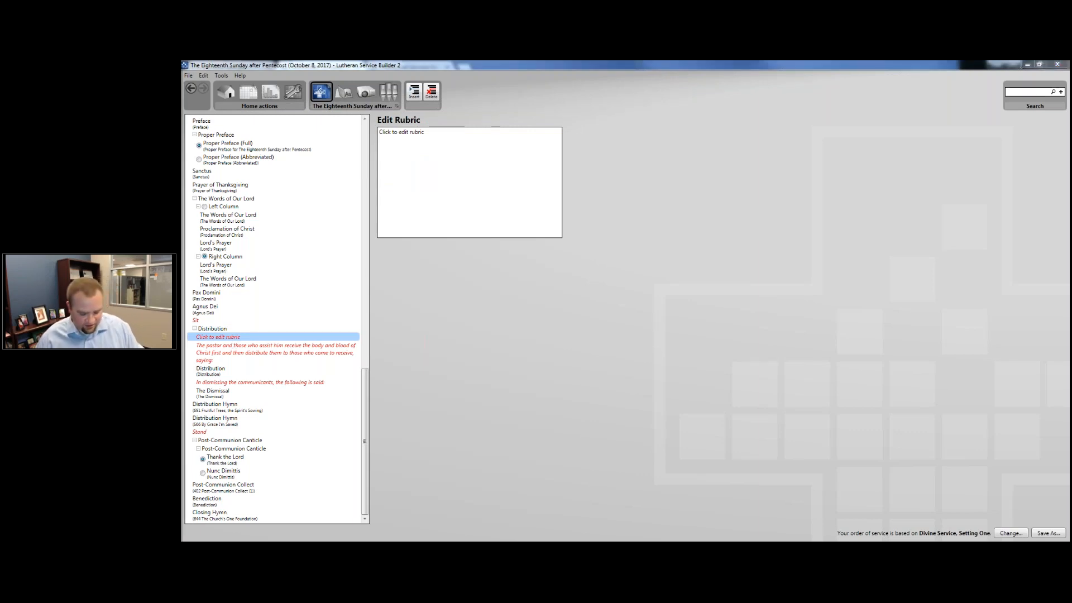
Fill the new Distribution rubric with the communion statement beginning "The Lord's Supper is celebrated at this congregation", without the stray leading symbol
click(413, 148)
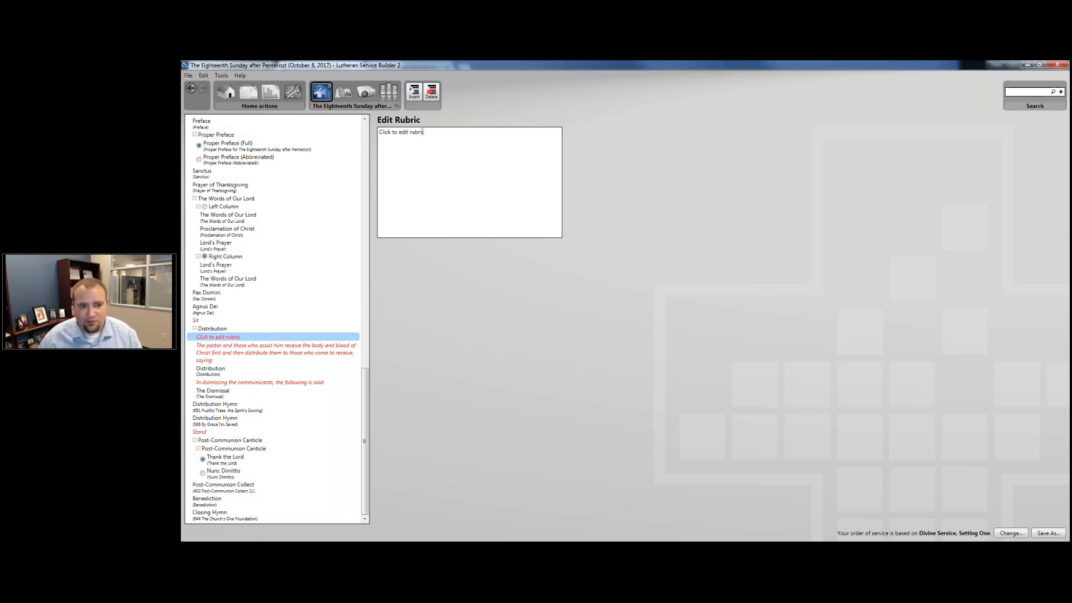
text(□ The Lord's Supper is celebrated at this congregation in the confession and glad confidence that, as he says, our Lord gives into our mouths not only bread and wine but his very body and blood to eat and to drink for the forgiveness of sins and to strengthen our union with him and with one another. Our Lord invites to his table those who trust his words, repent of all sin, and set aside any refusal to forgive and love as he forgives and loves us, that they may show forth his death until he comes.)
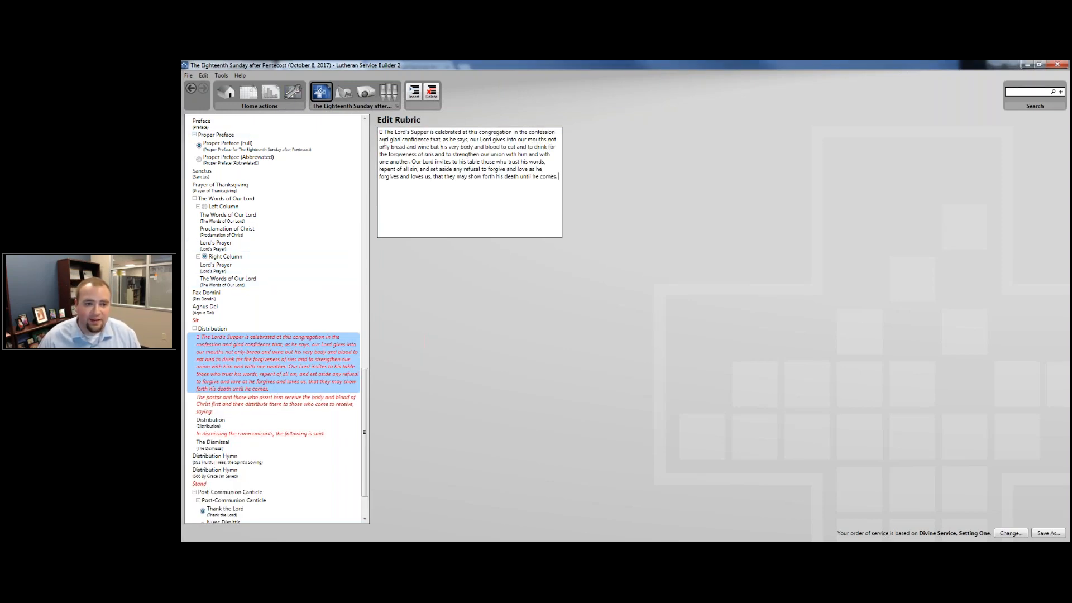
key(BackSpace)
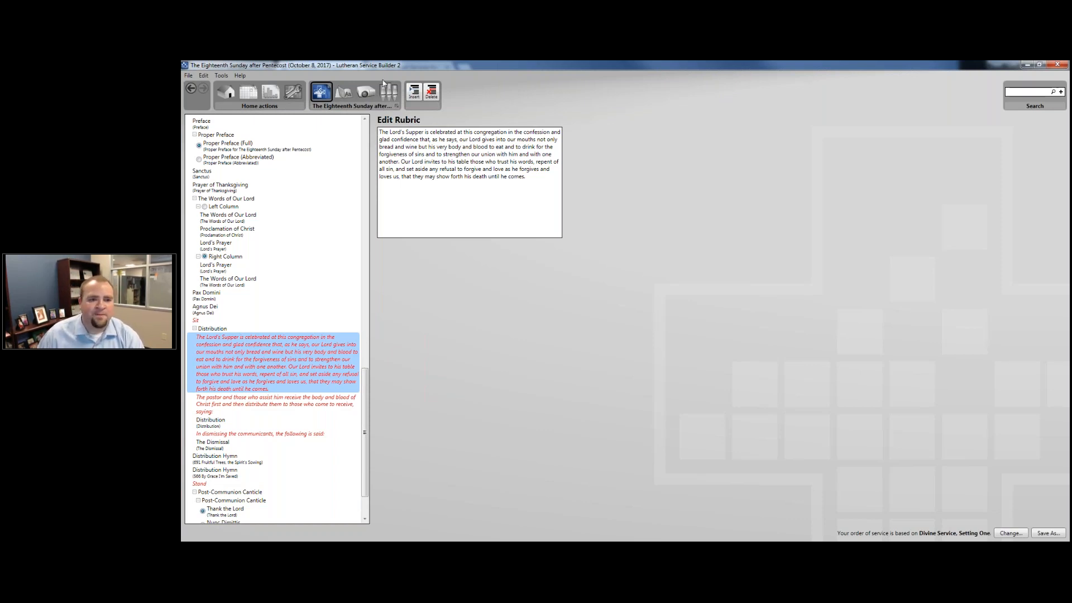
click(283, 294)
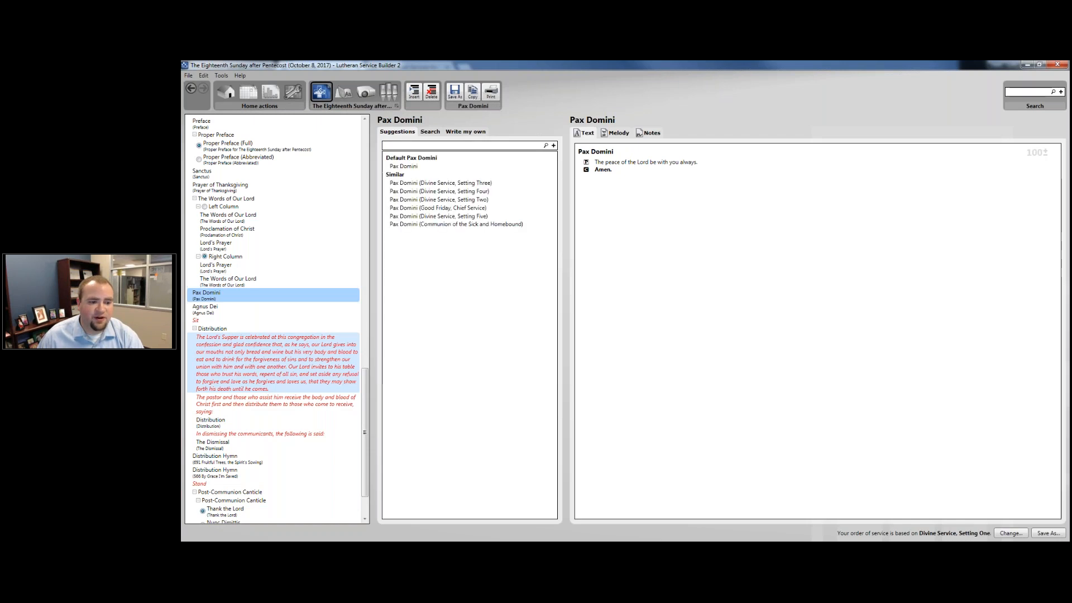
click(277, 335)
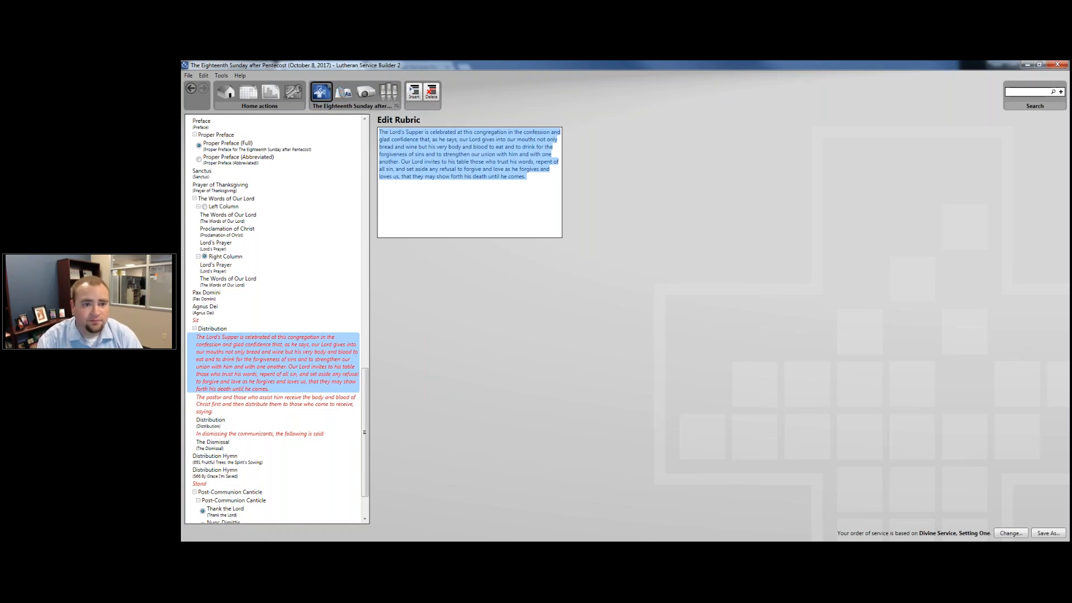
Open the formatted service layout and show hymn 912 Christ Is Our Cornerstone with its melody
click(344, 92)
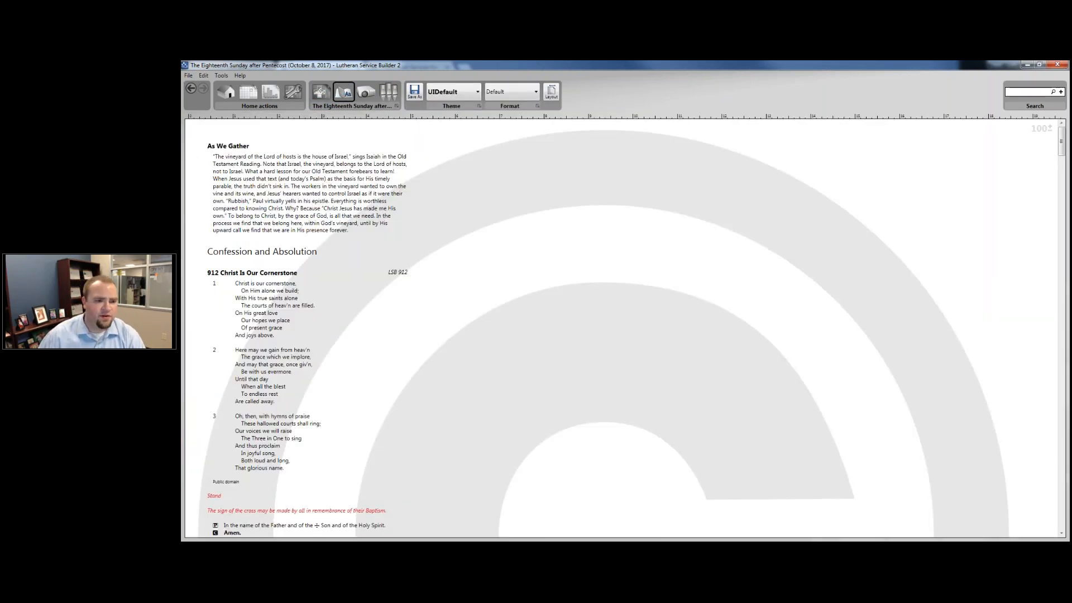
click(300, 191)
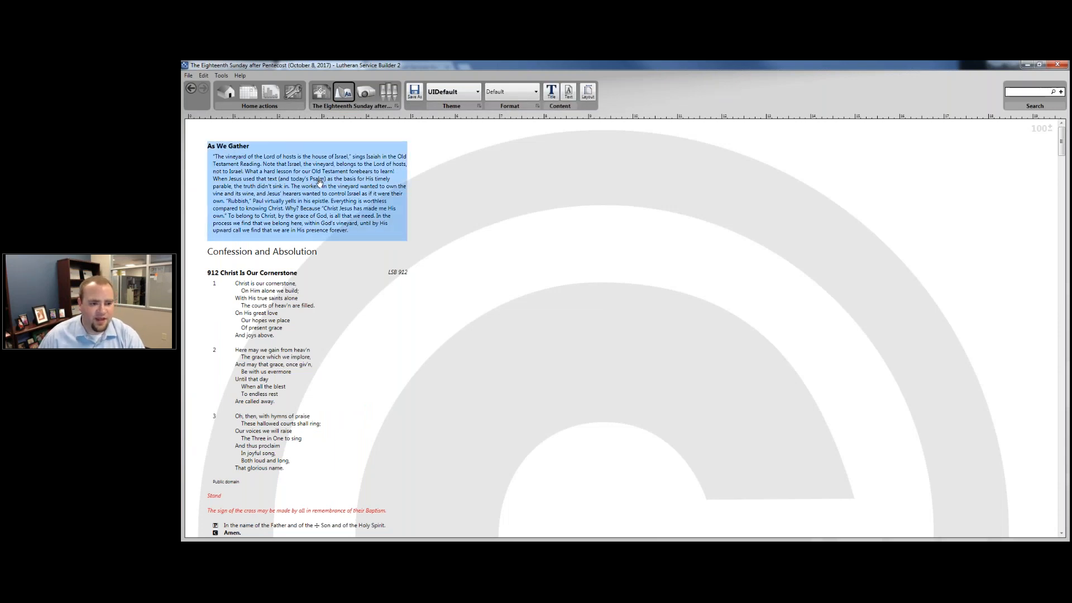
scroll(321, 179, down, 3)
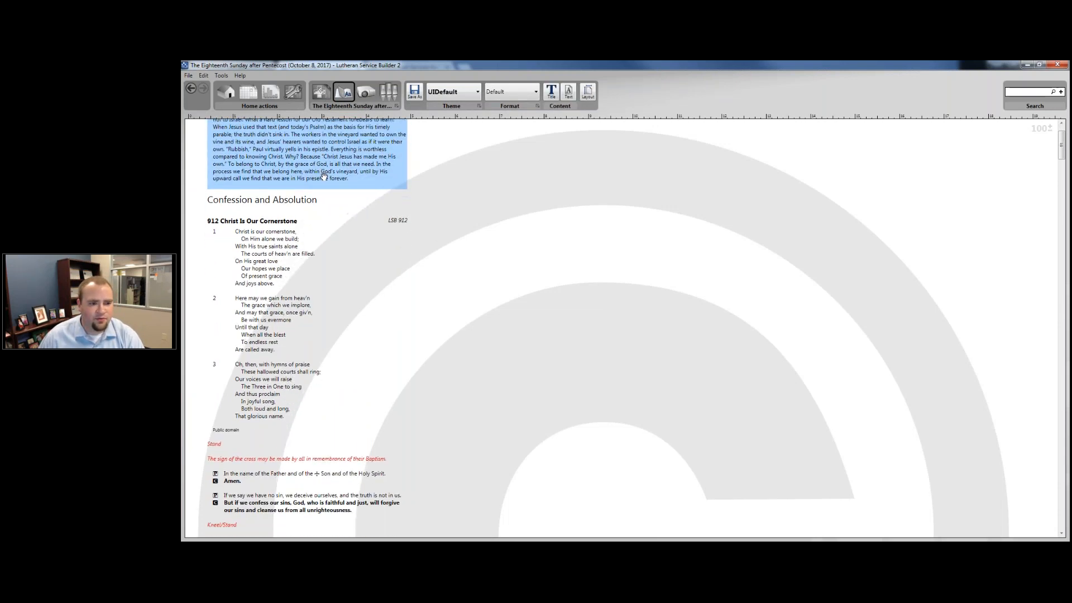
scroll(326, 177, up, 1)
click(327, 178)
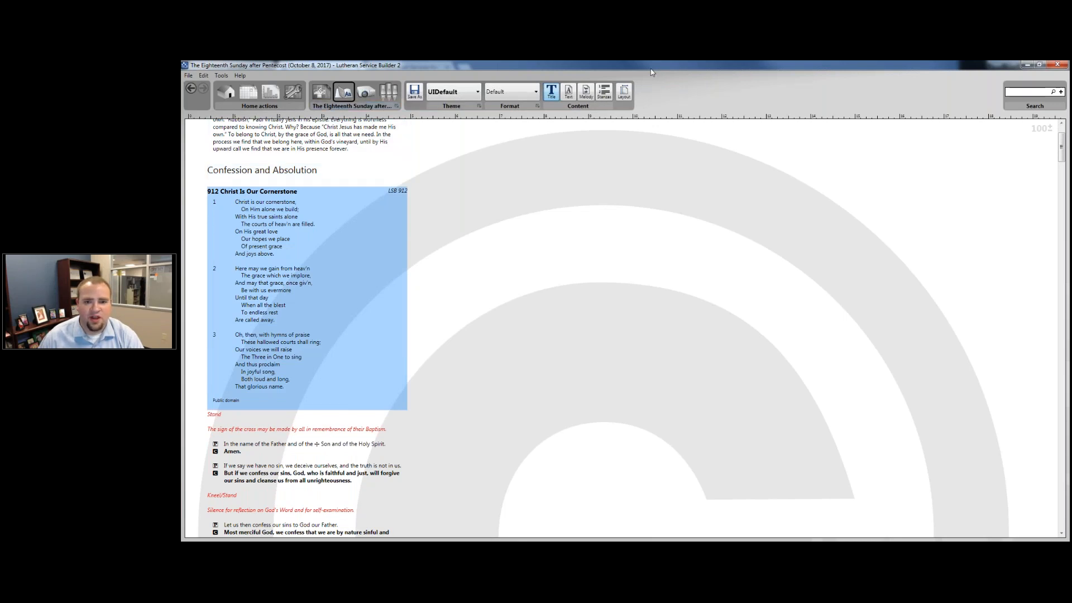
click(587, 96)
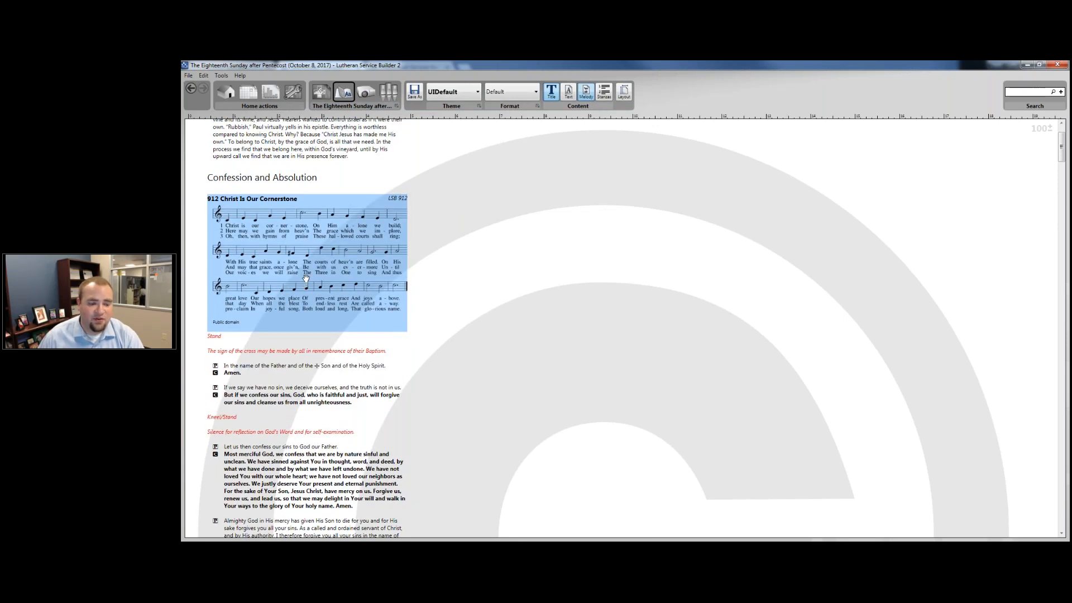
Limit hymn 912 Christ Is Our Cornerstone to stanzas 1 and 3
click(605, 92)
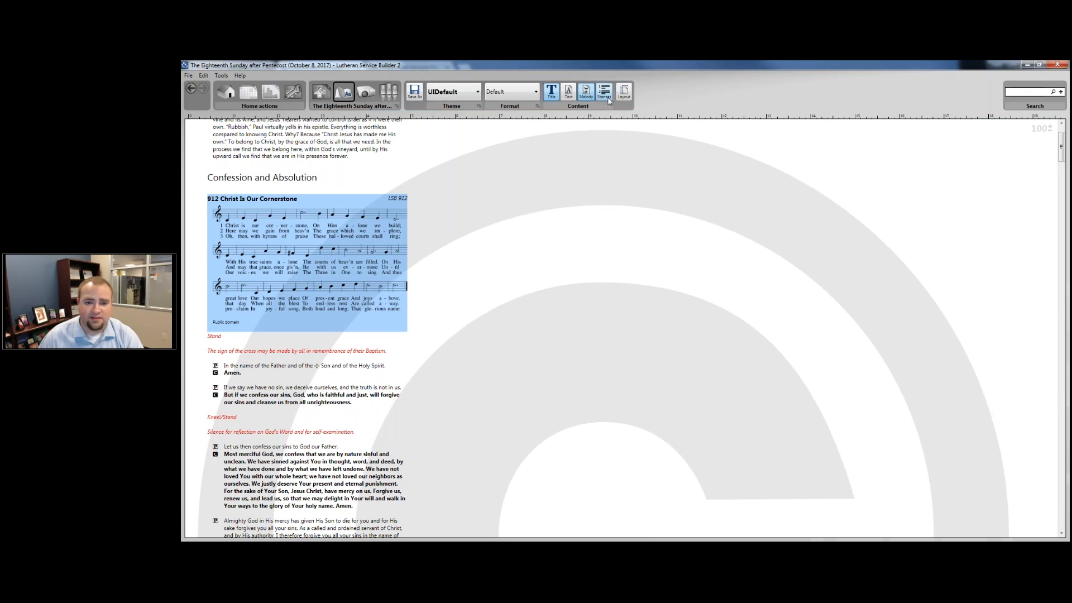
click(575, 291)
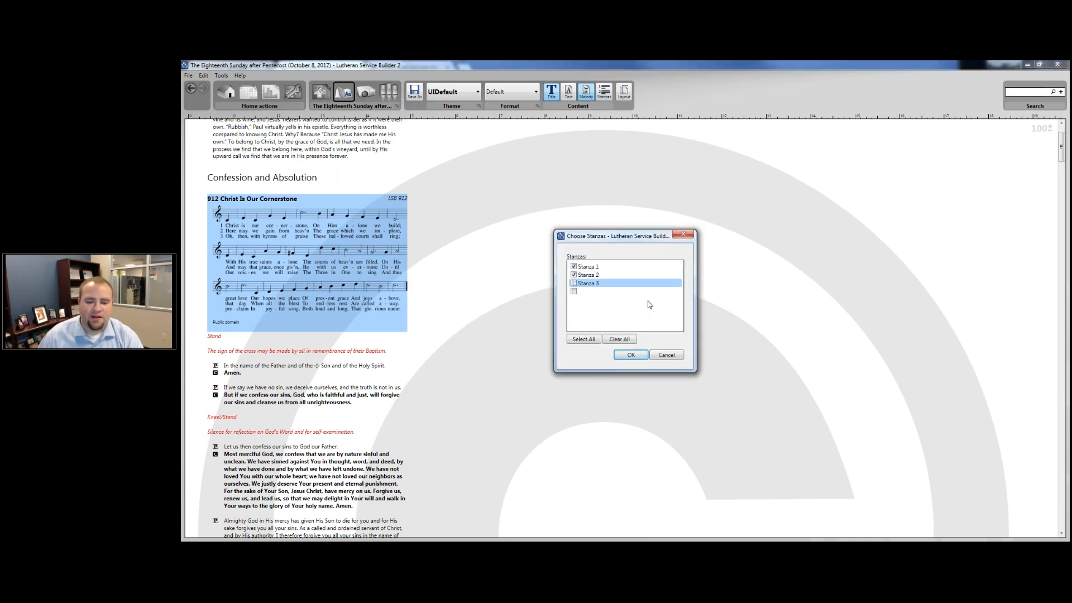
click(637, 356)
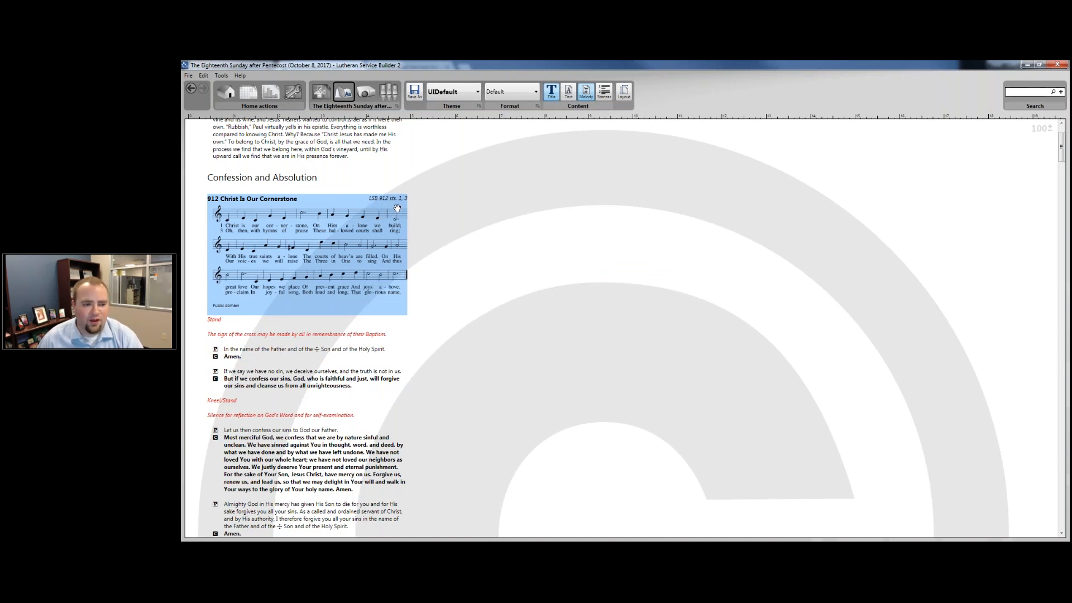
Remove the chant pointing marks from the Introit in the Service of the Word
scroll(397, 208, down, 5)
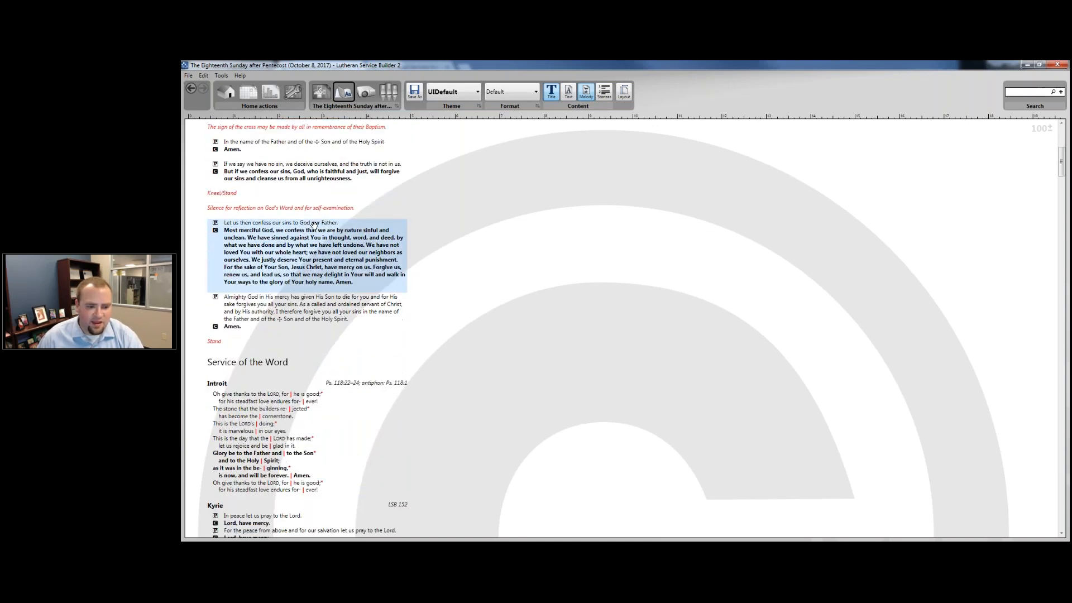
scroll(314, 225, down, 2)
click(310, 316)
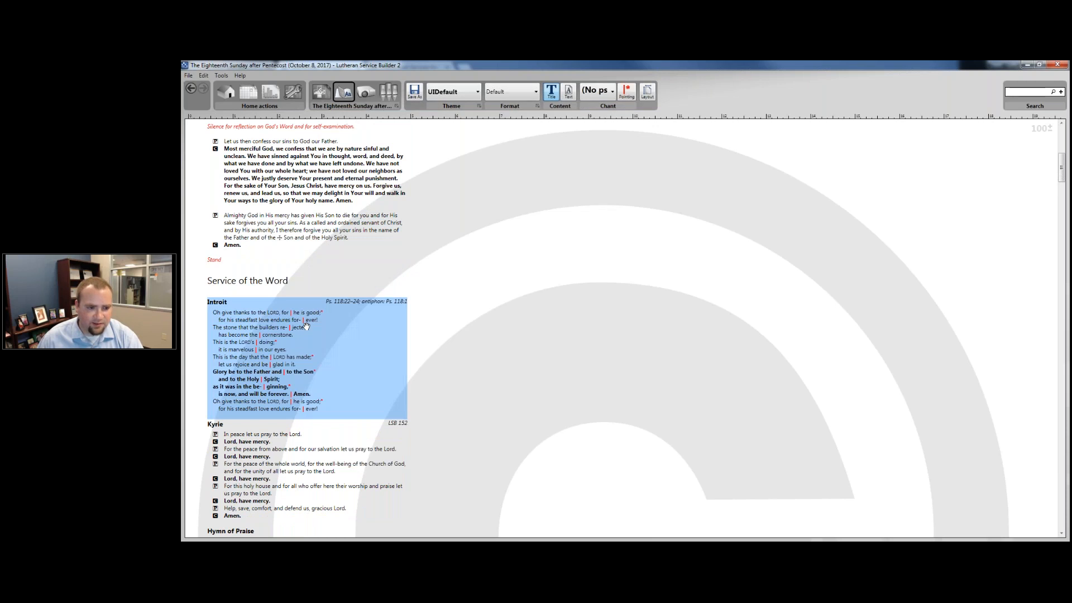
scroll(310, 316, down, 1)
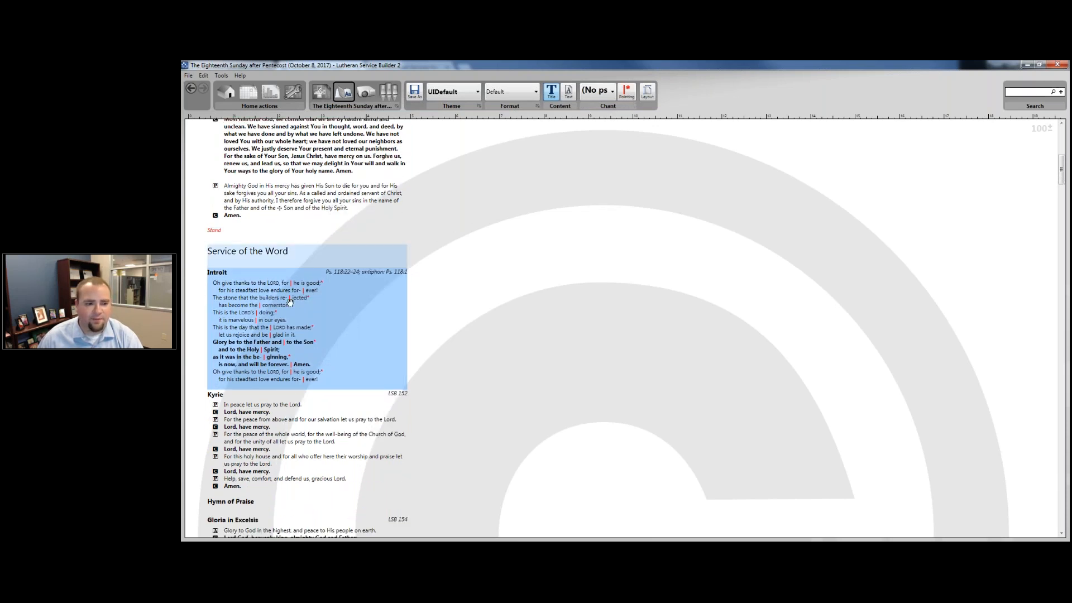
click(628, 92)
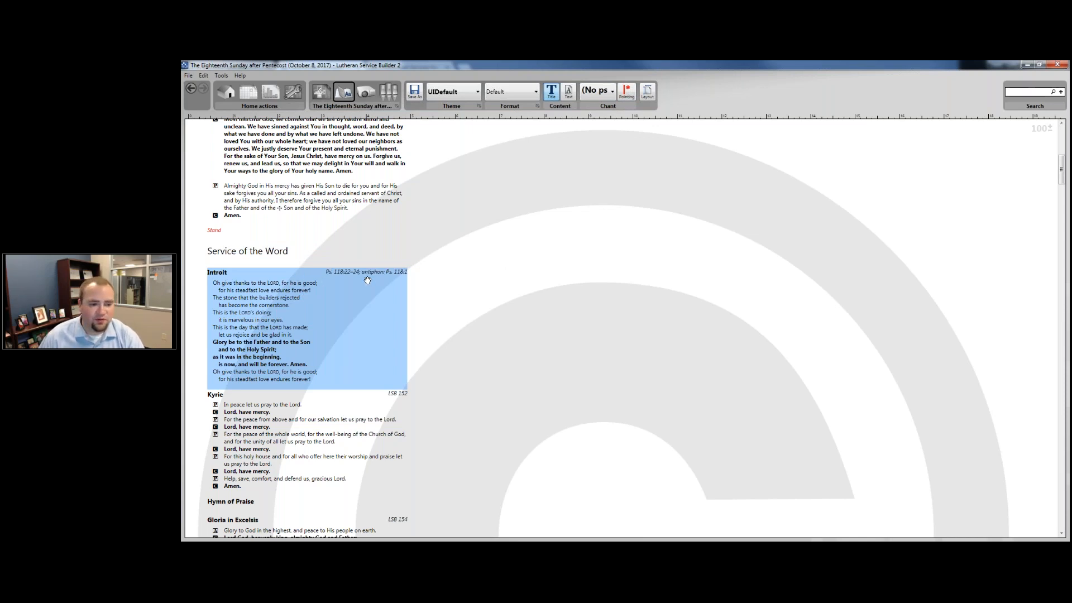
Review the formatted service from the Introit down to the Children's Message and select that element
scroll(368, 281, down, 2)
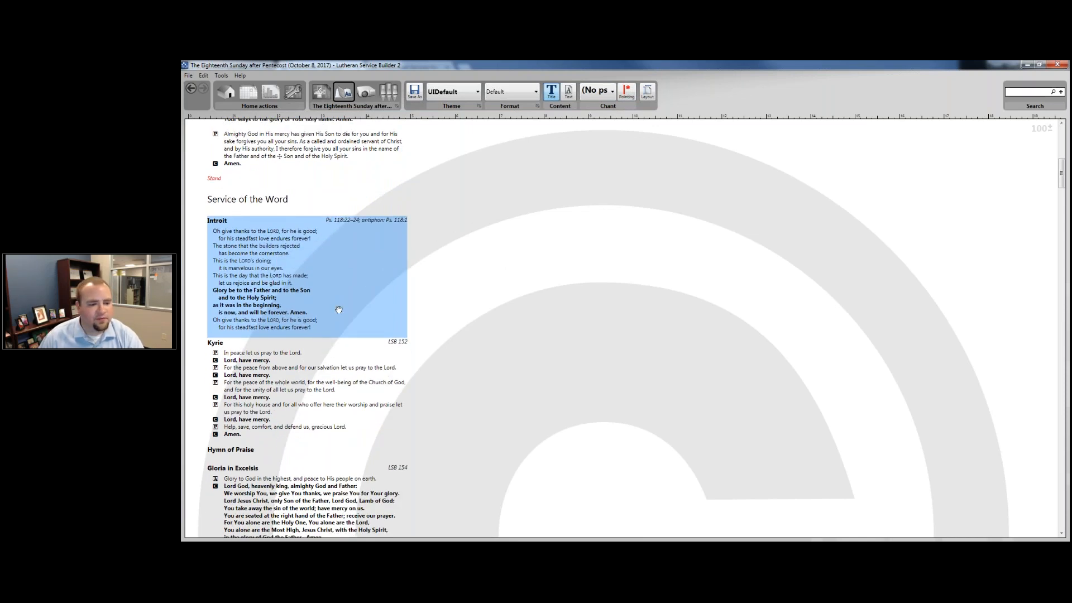
scroll(339, 310, down, 6)
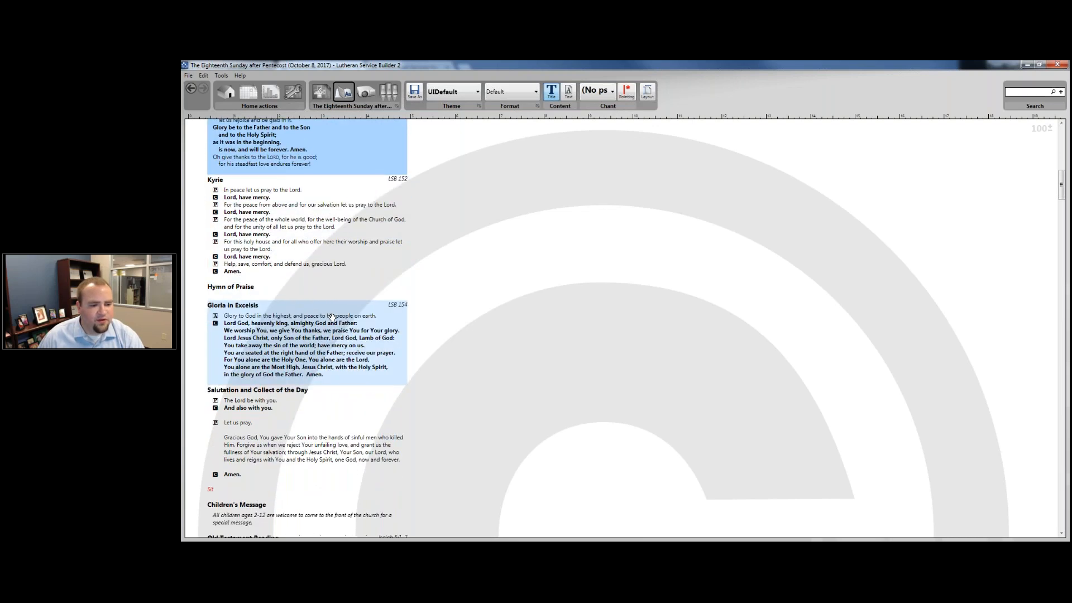
scroll(332, 317, down, 3)
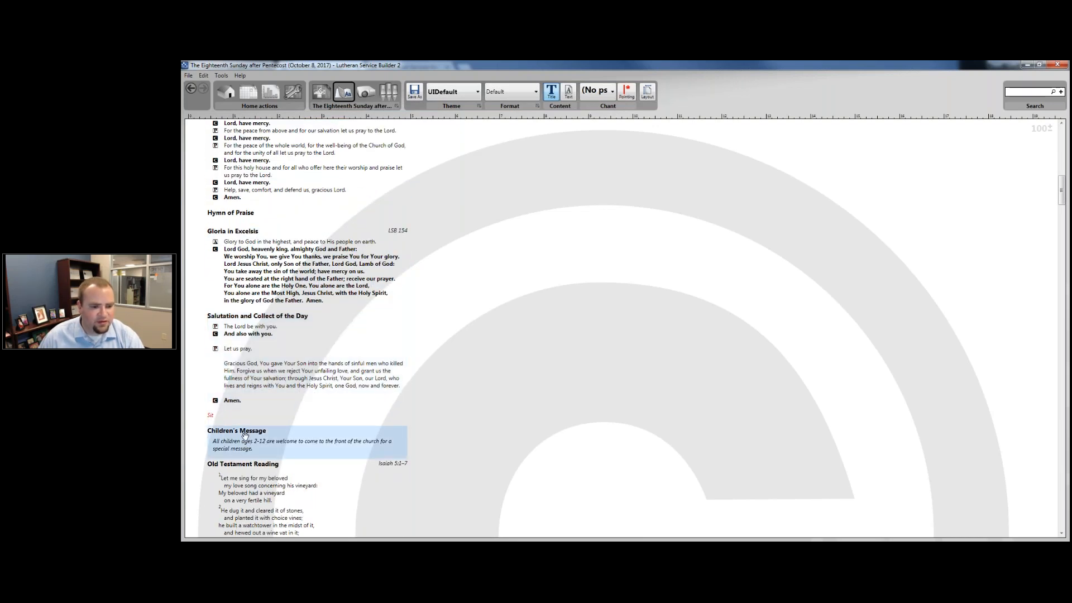
scroll(245, 436, down, 3)
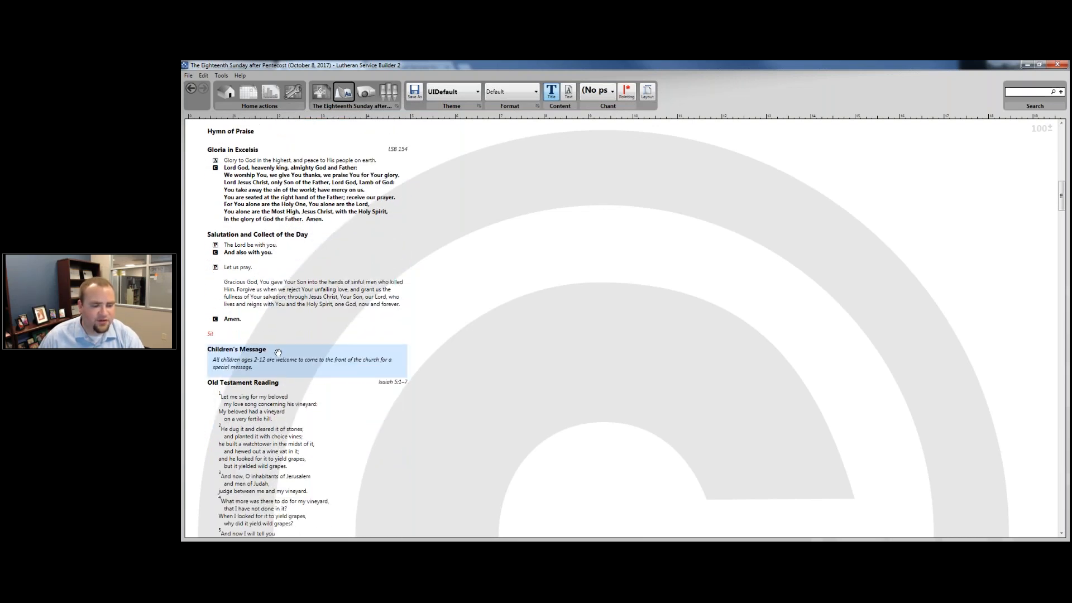
scroll(278, 352, down, 3)
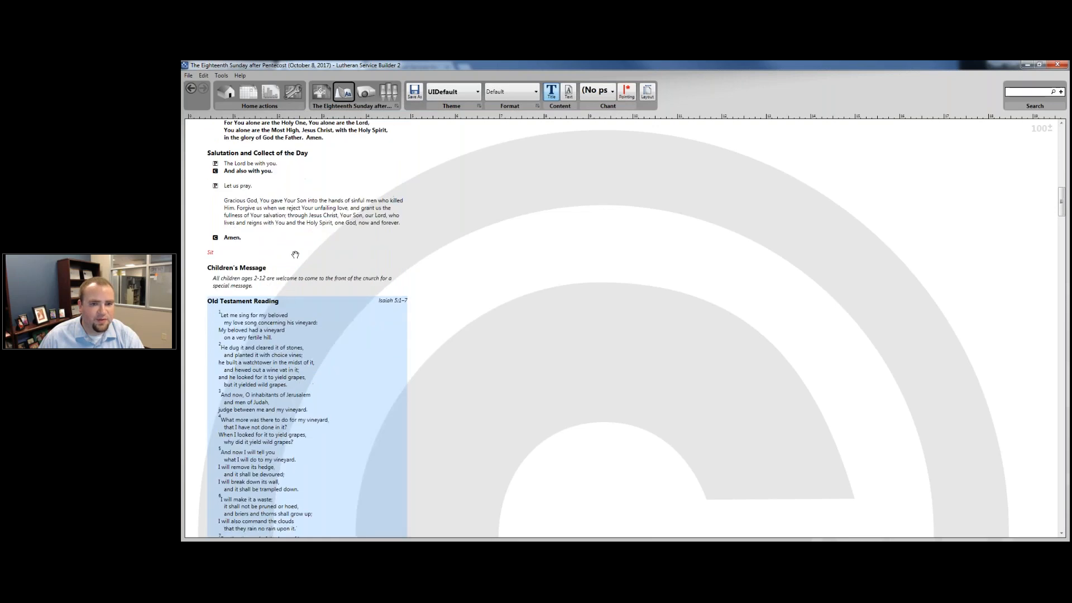
click(328, 280)
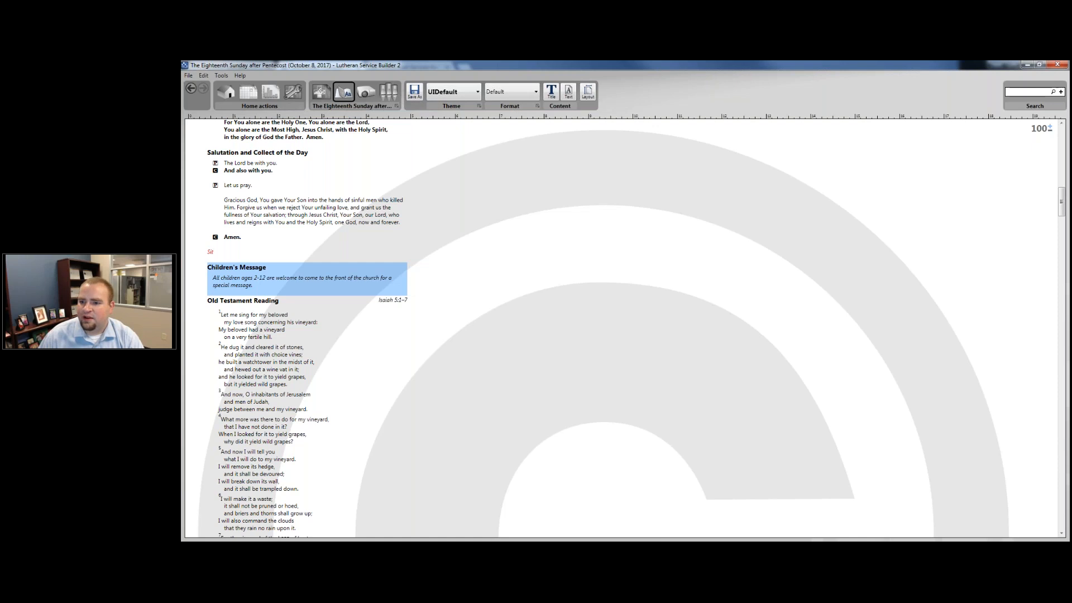
Enlarge the formatted layout's view to 155%
click(1050, 126)
click(1050, 126)
click(1050, 126)
click(1050, 126)
click(1050, 126)
click(1050, 127)
click(1051, 126)
click(1051, 127)
click(1051, 126)
click(1050, 126)
click(1050, 126)
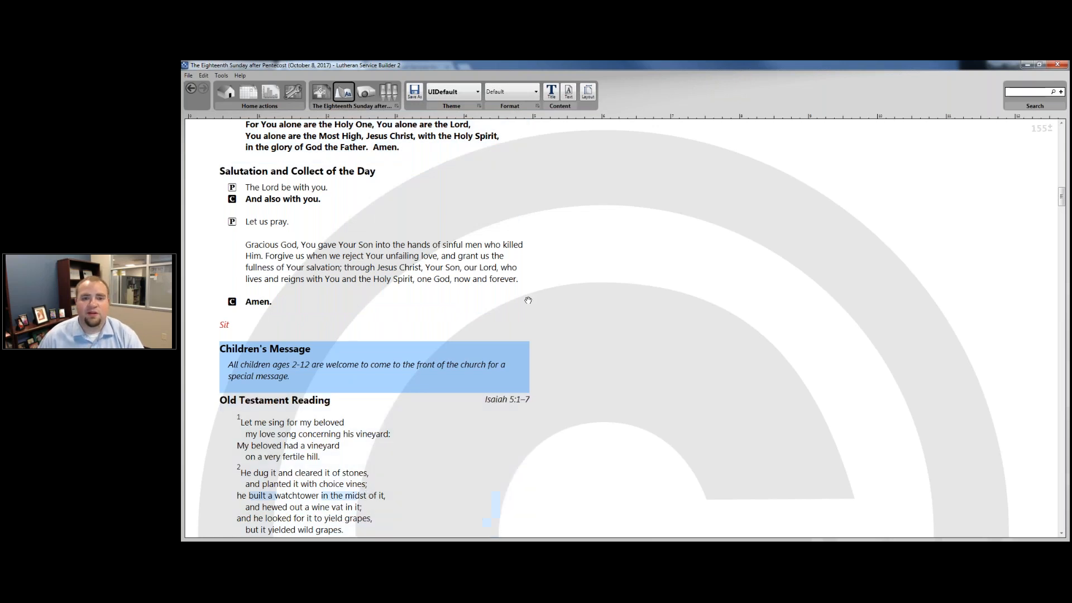
Set the bulletin's paper size to Legal, folded and recheck the bulletin size settings
click(589, 96)
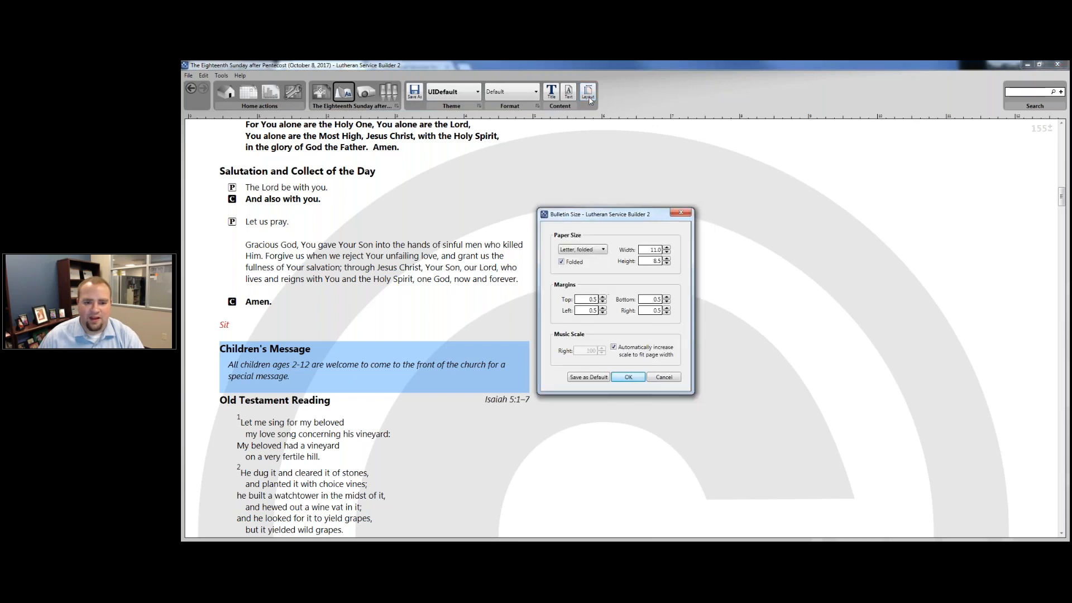
click(602, 250)
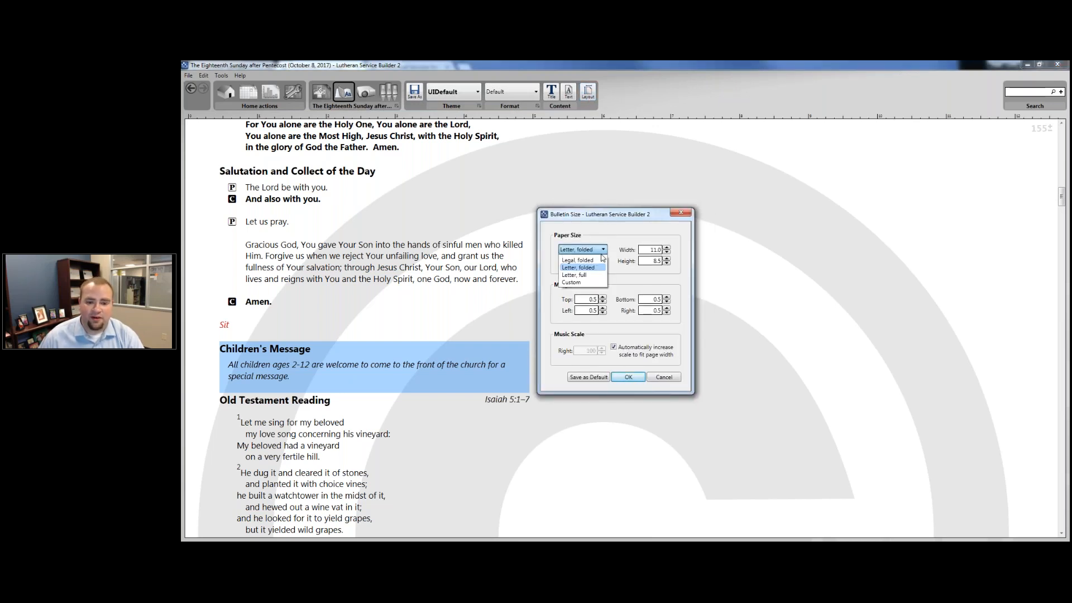
click(591, 260)
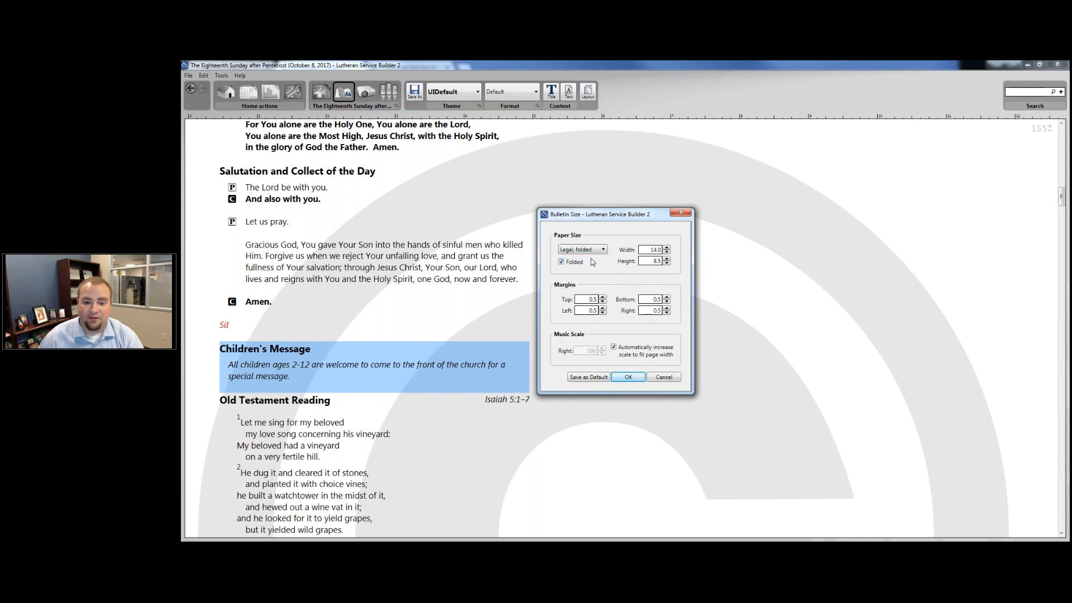
click(626, 377)
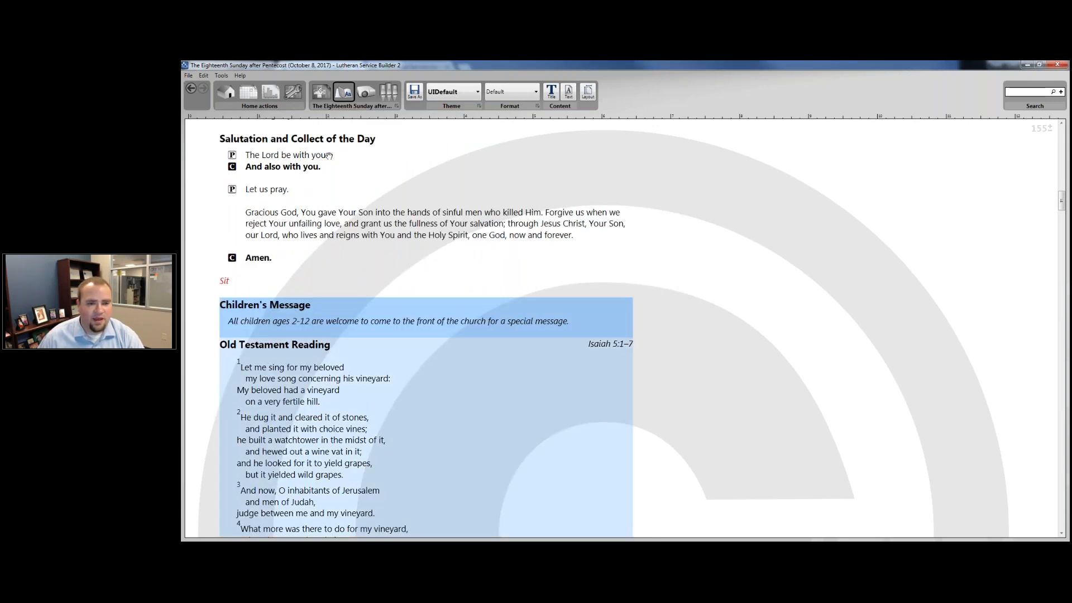
scroll(551, 339, down, 1)
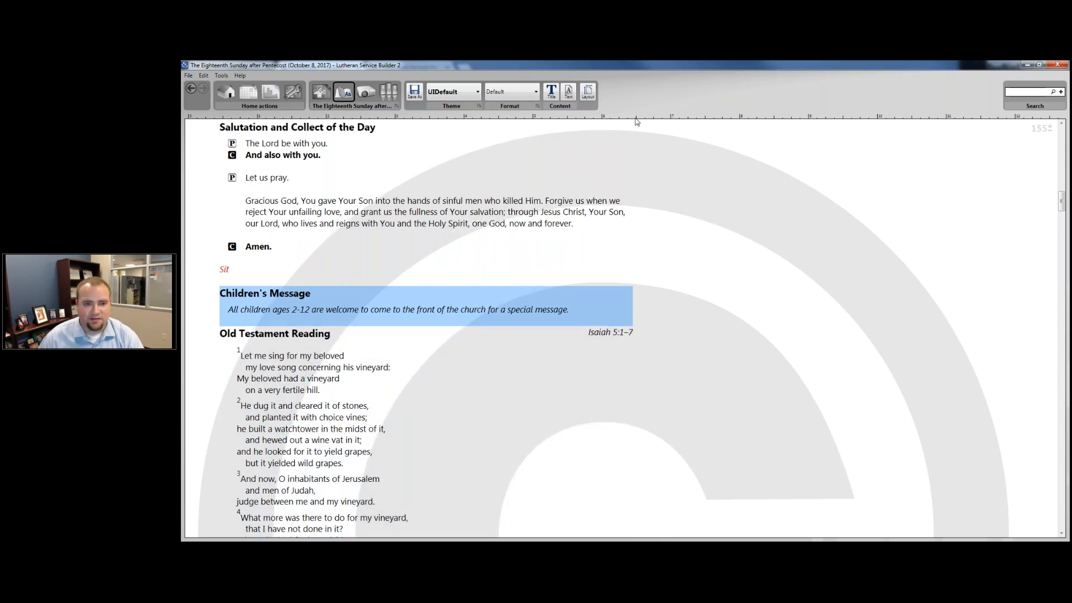
click(590, 98)
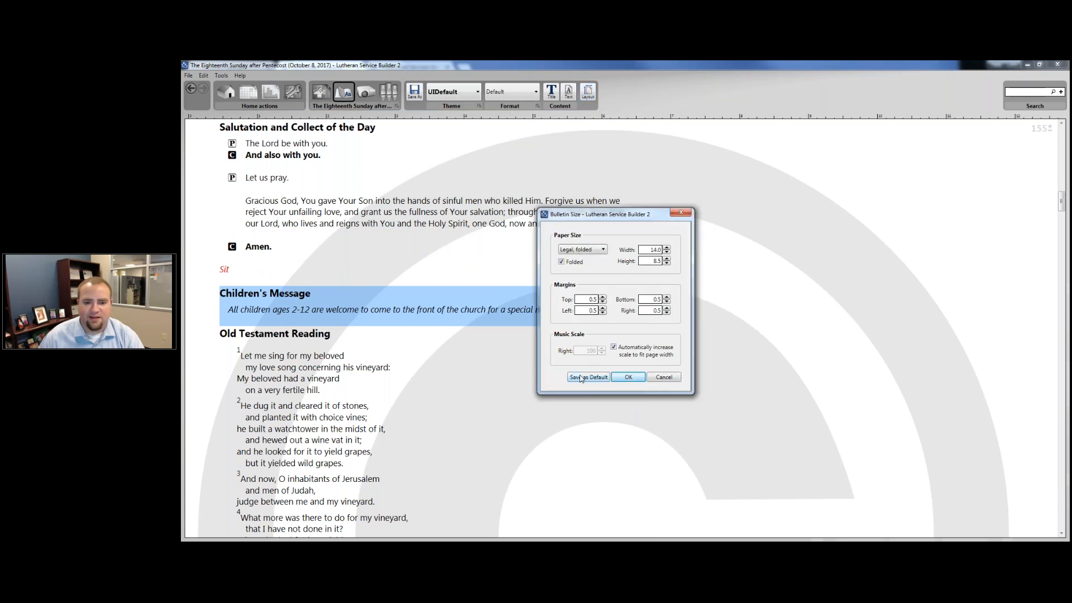
click(628, 378)
Review the reformatted service from the Children's Message through to the communion statement rubric under Distribution and select that rubric
scroll(302, 261, down, 2)
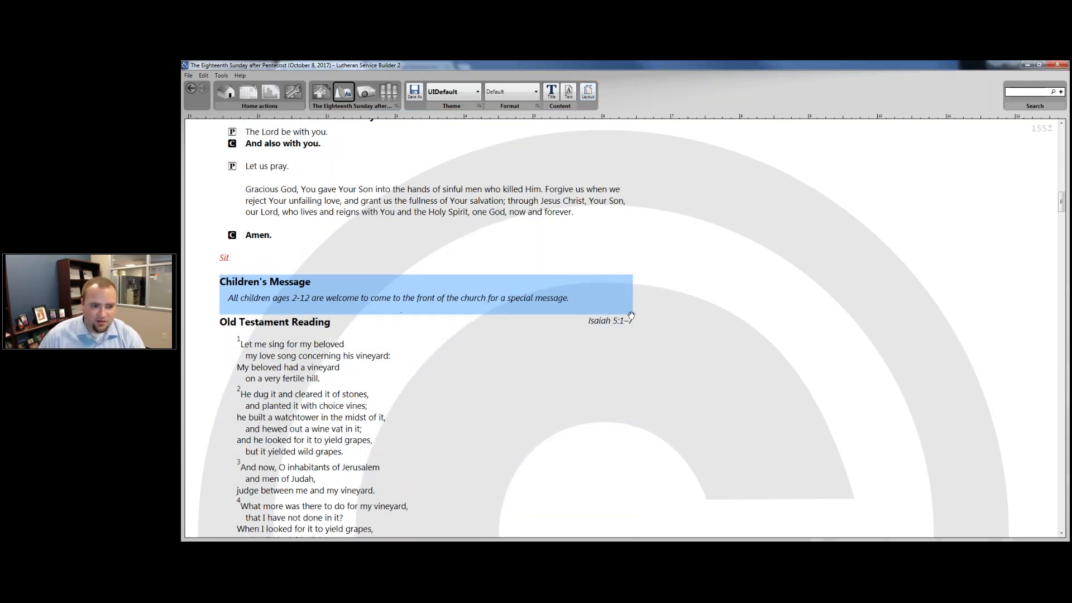
scroll(302, 261, up, 2)
scroll(335, 324, down, 5)
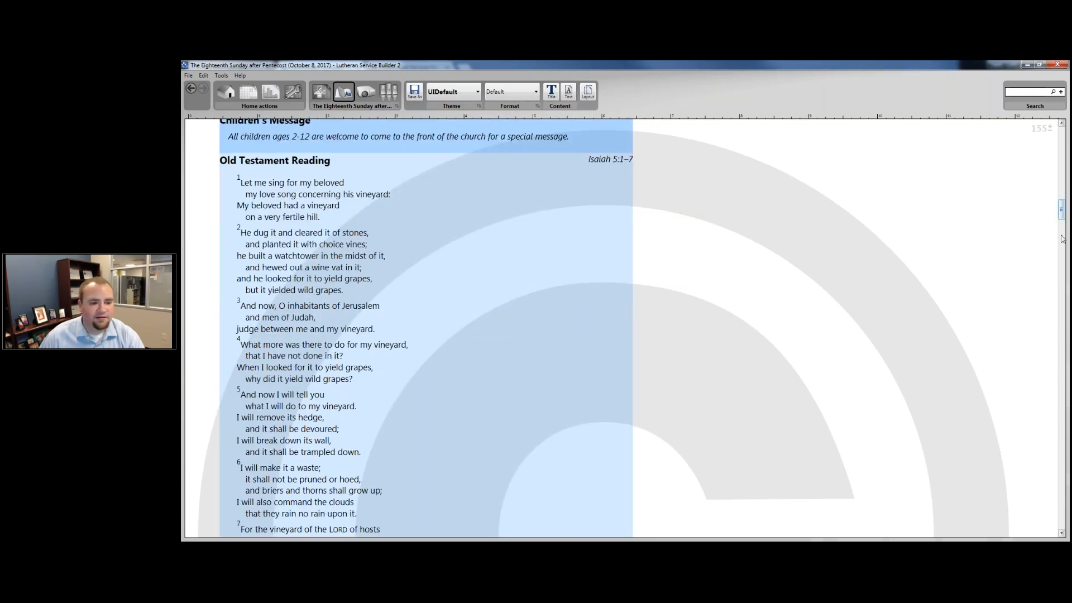
scroll(1062, 239, down, 15)
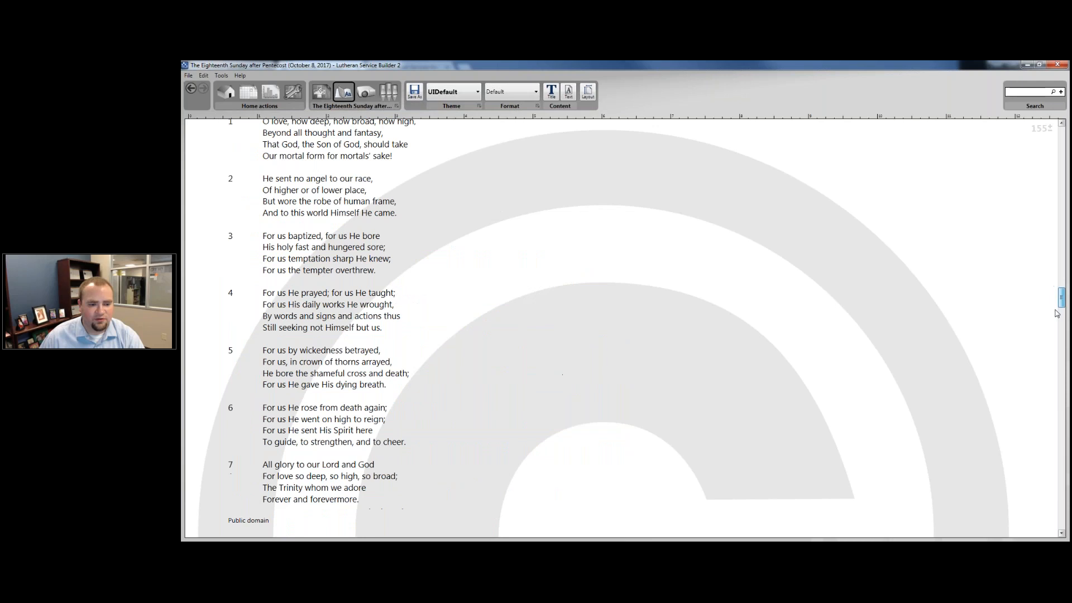
scroll(1057, 313, down, 10)
scroll(1057, 344, down, 20)
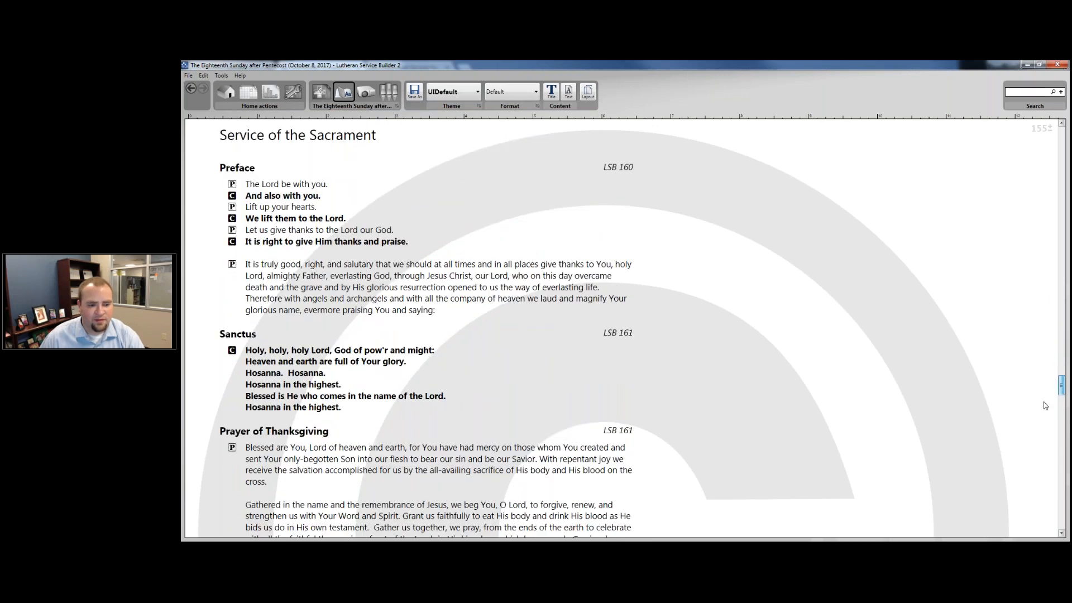
drag(1043, 427, 1041, 429)
click(302, 286)
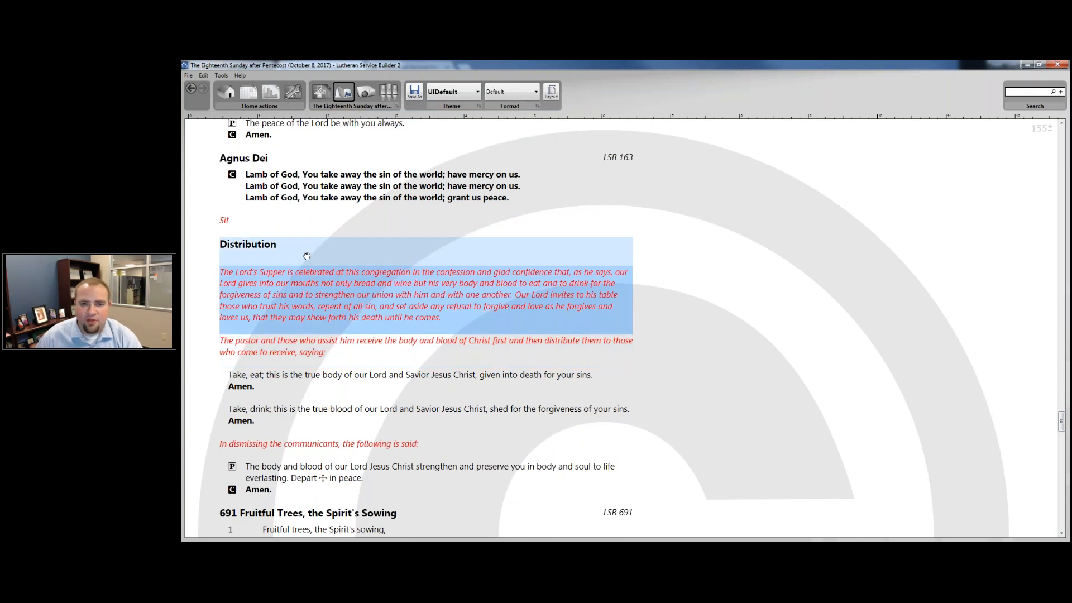
scroll(307, 256, up, 1)
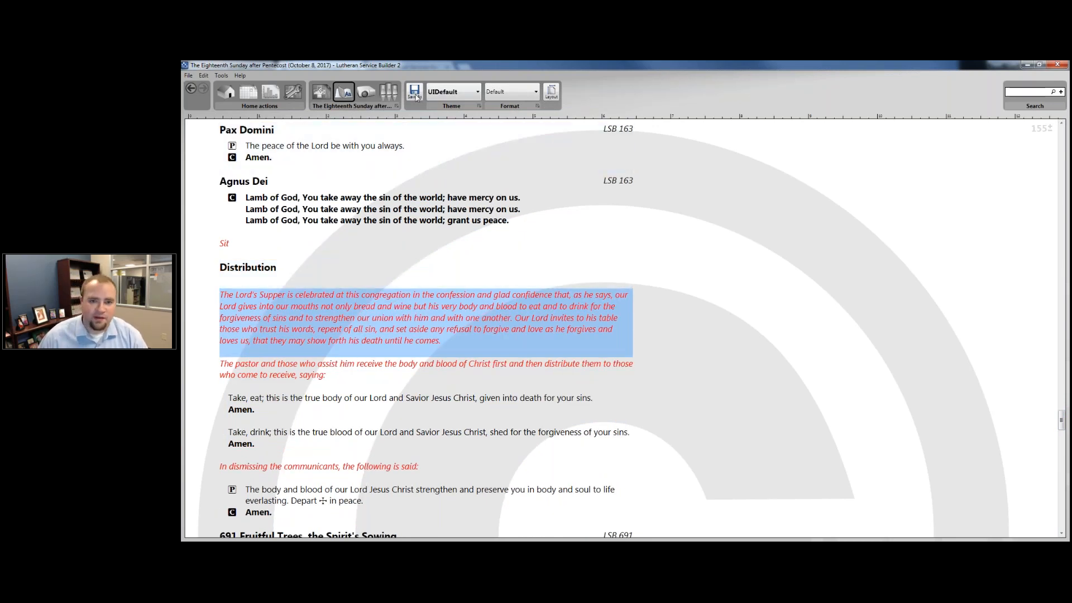
Save the October 8 service's outline as a custom order of service named "Divine Service, Setting One (AWG, CM, CS)"
click(321, 91)
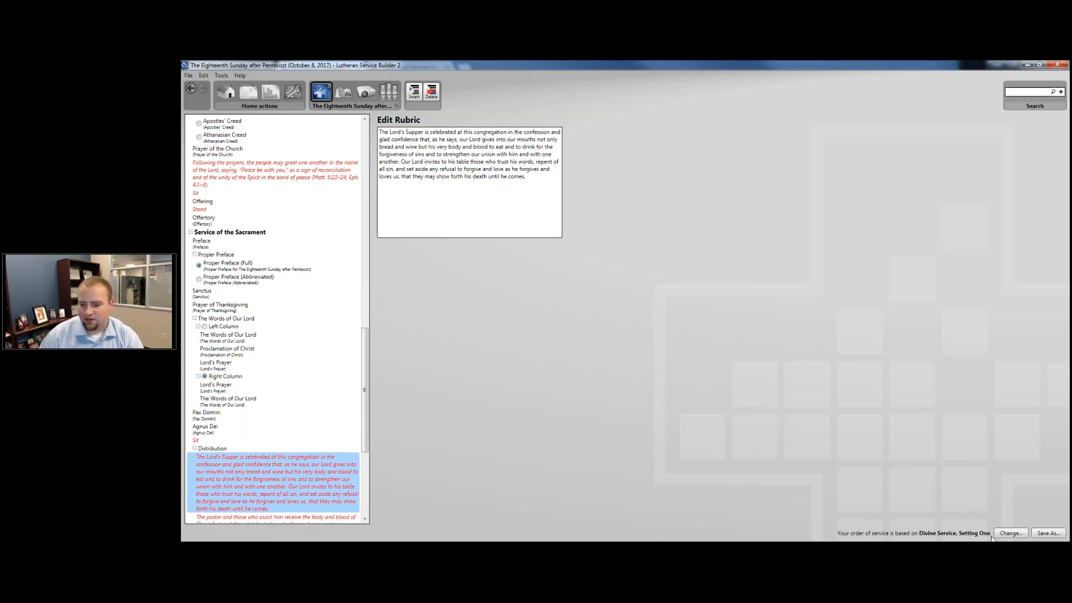
click(1036, 533)
drag(637, 302, 661, 302)
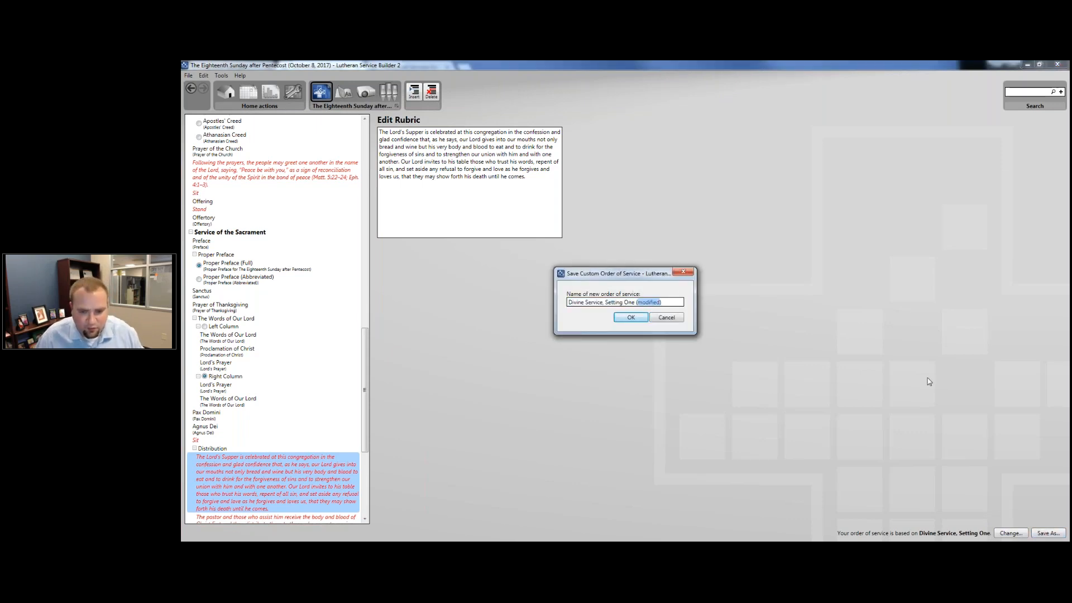
text((A)
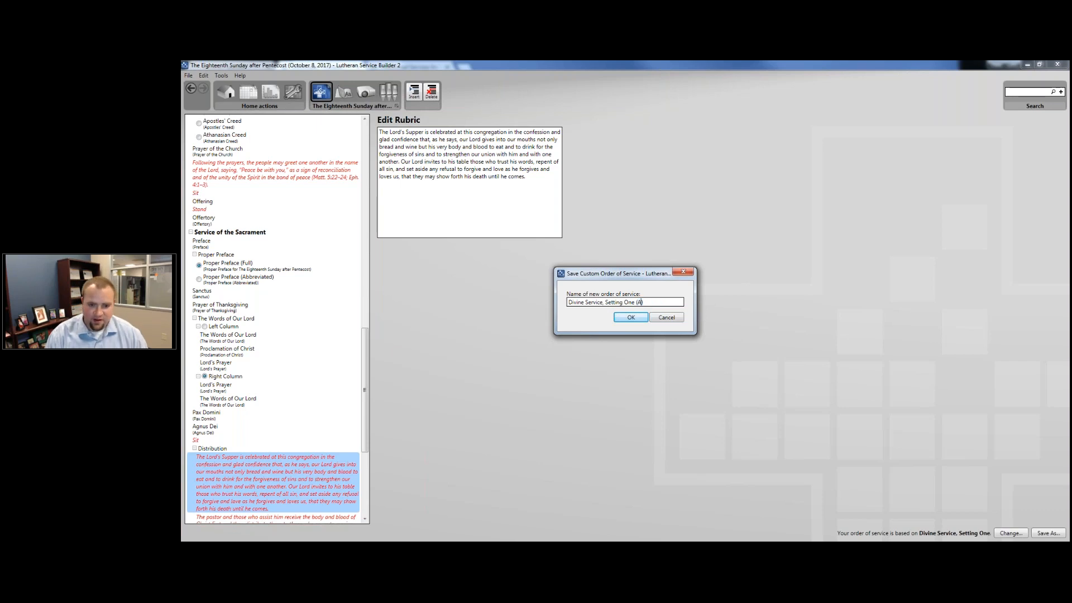
text(WG)
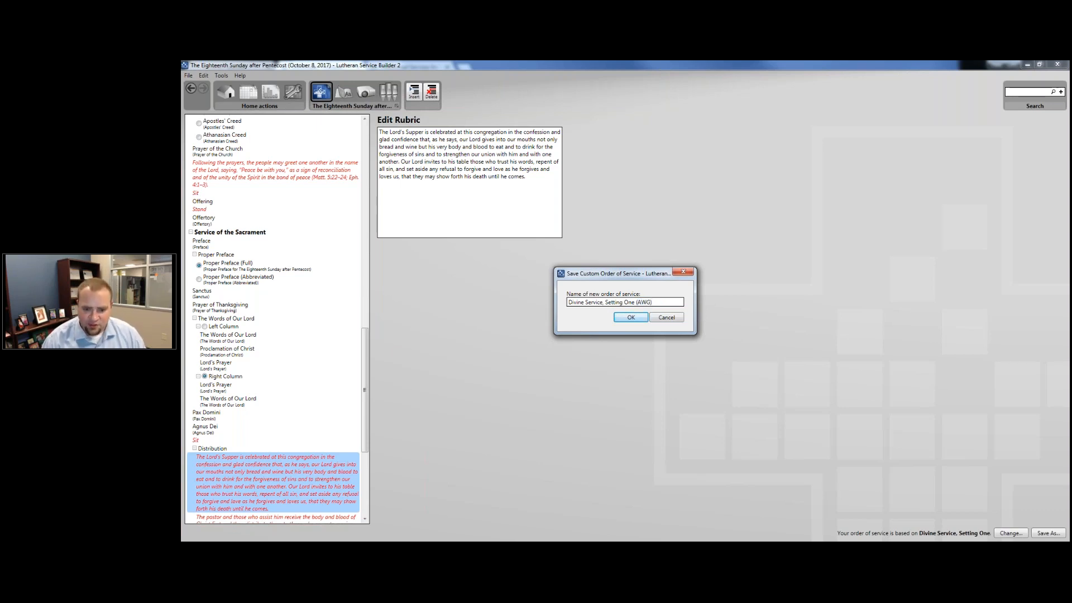
text(,)
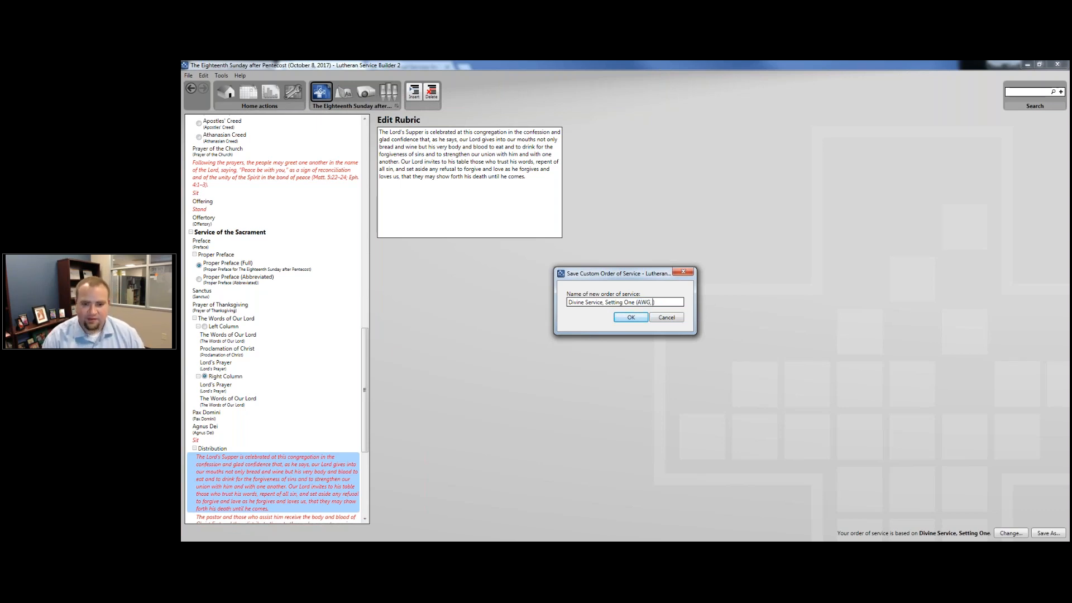
text( CM))
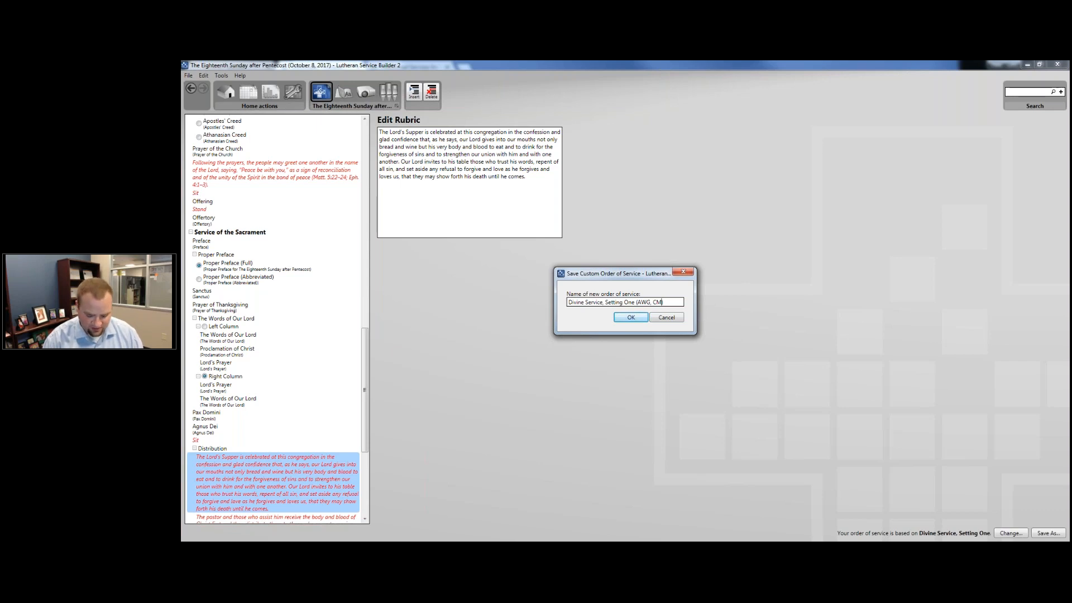
key(Left)
text(, CS)
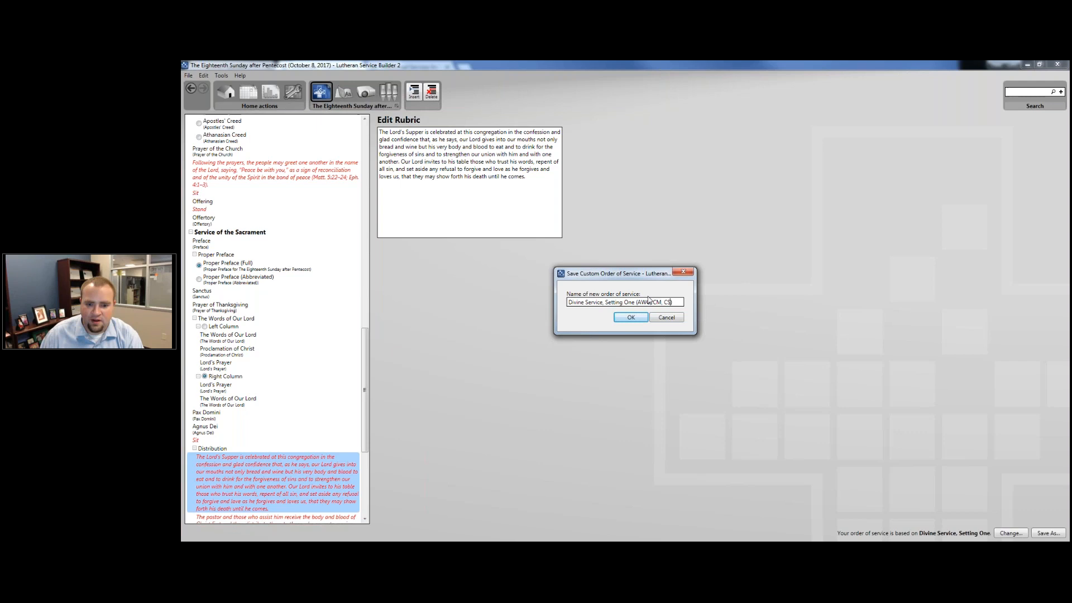
click(642, 318)
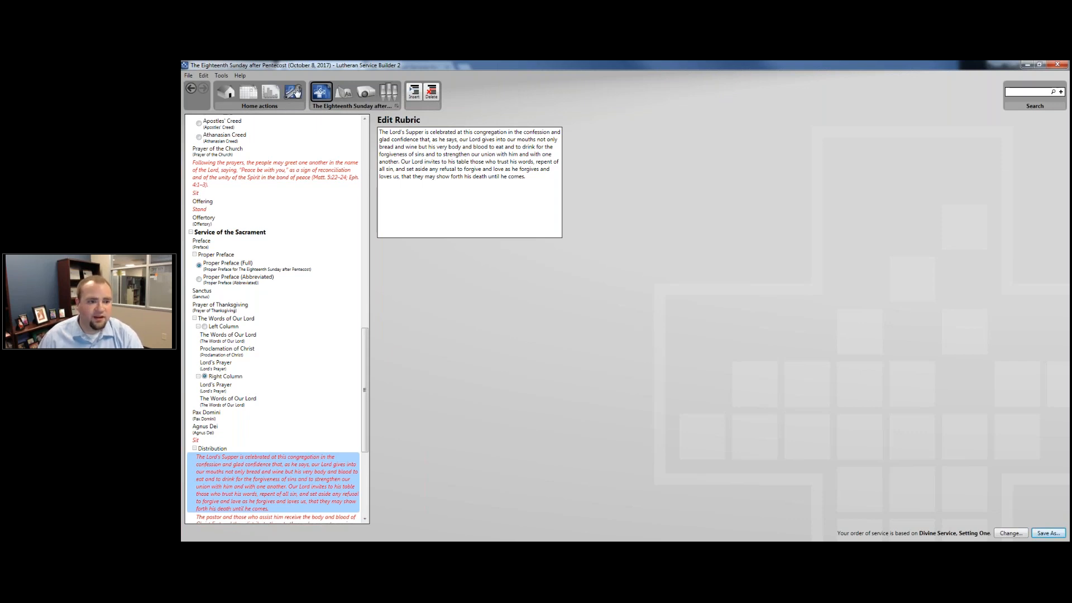
Look through the saved liturgy "Divine Service, Setting One (AWG, CM, CS)" in the worship resources, widening the list to read its full name
click(297, 92)
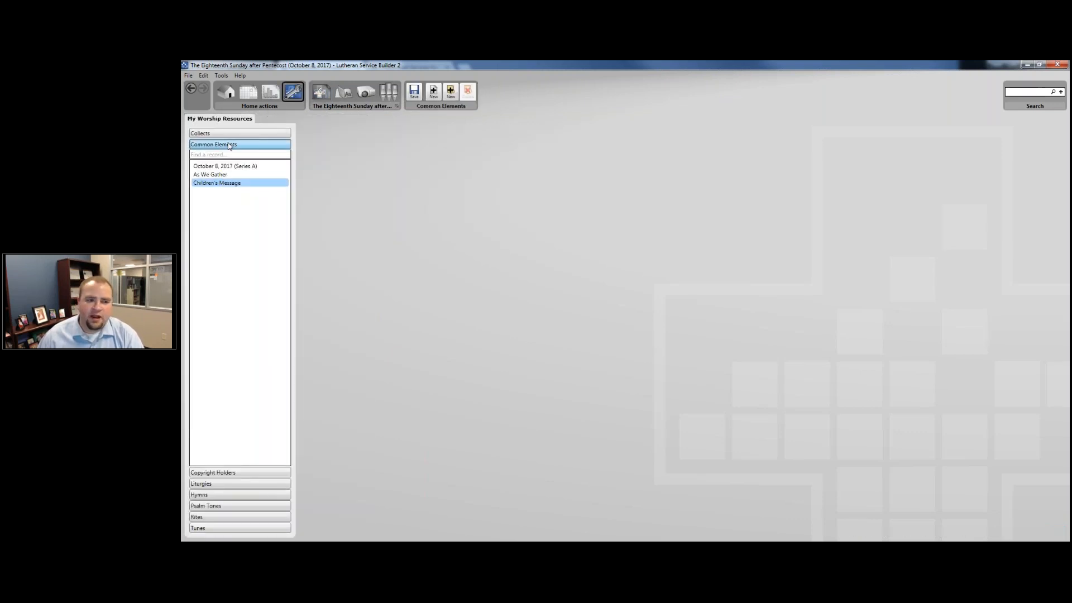
click(251, 485)
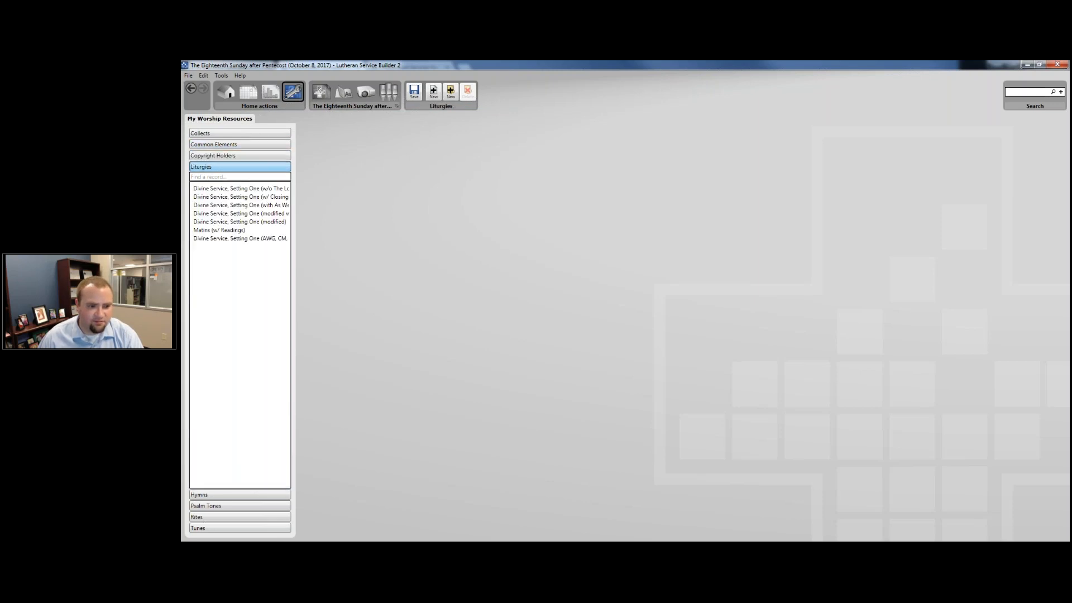
click(235, 239)
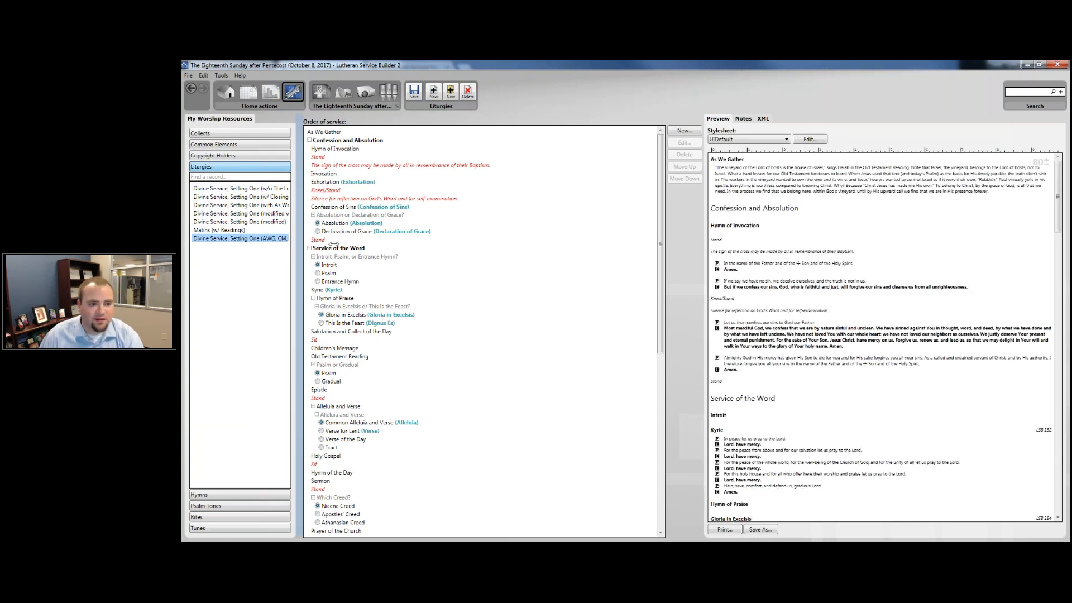
drag(334, 244, 335, 244)
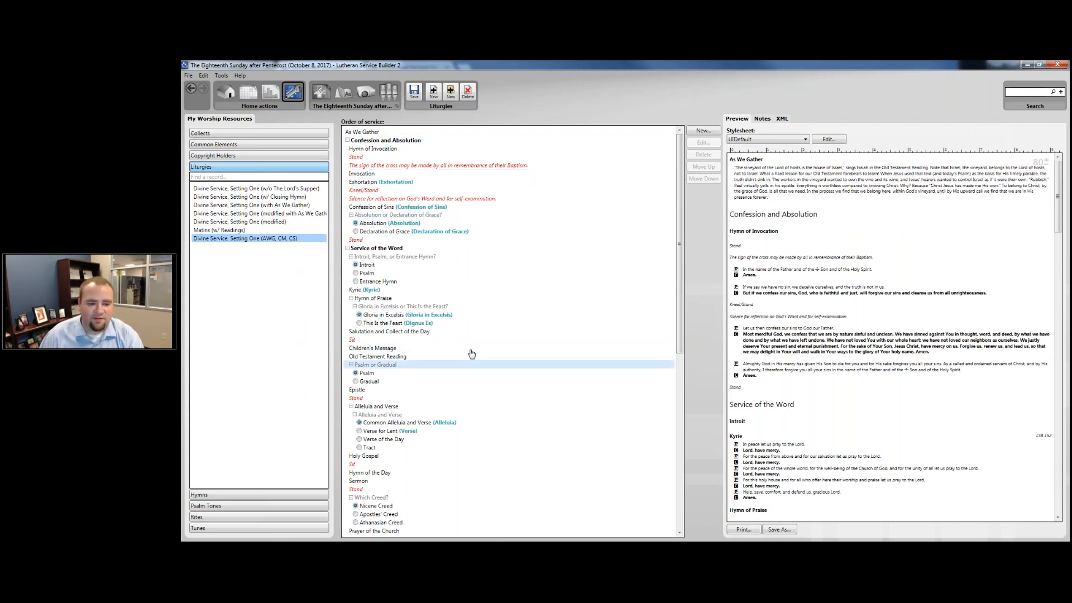
scroll(537, 313, down, 13)
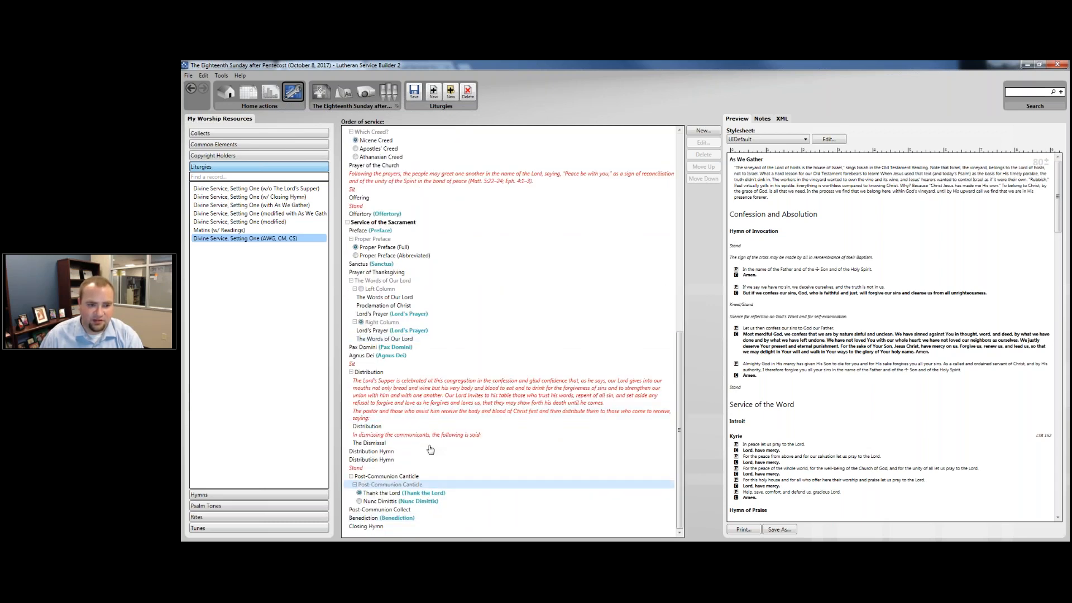
scroll(442, 401, up, 14)
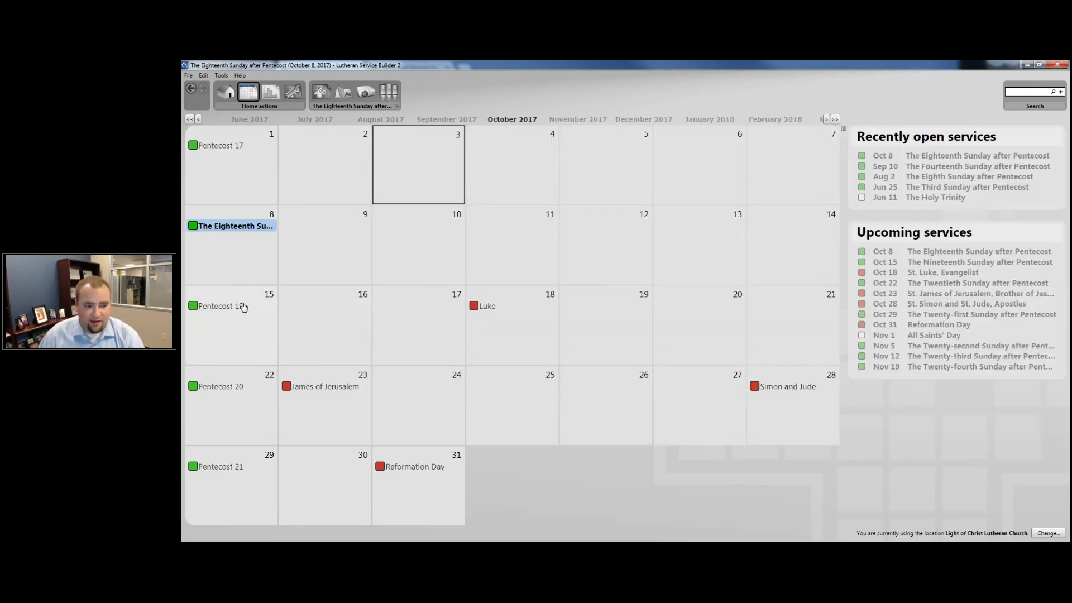
Create the October 15 Nineteenth Sunday after Pentecost service and base it on the custom order "Divine Service, Setting One (AWG, CM, CS)"
double_click(243, 307)
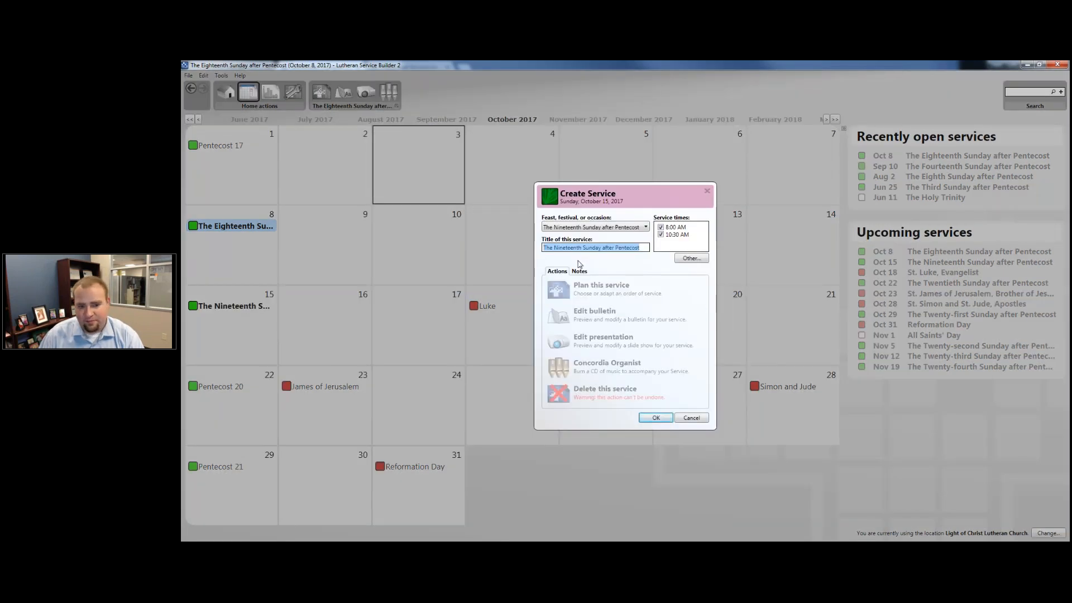
double_click(603, 303)
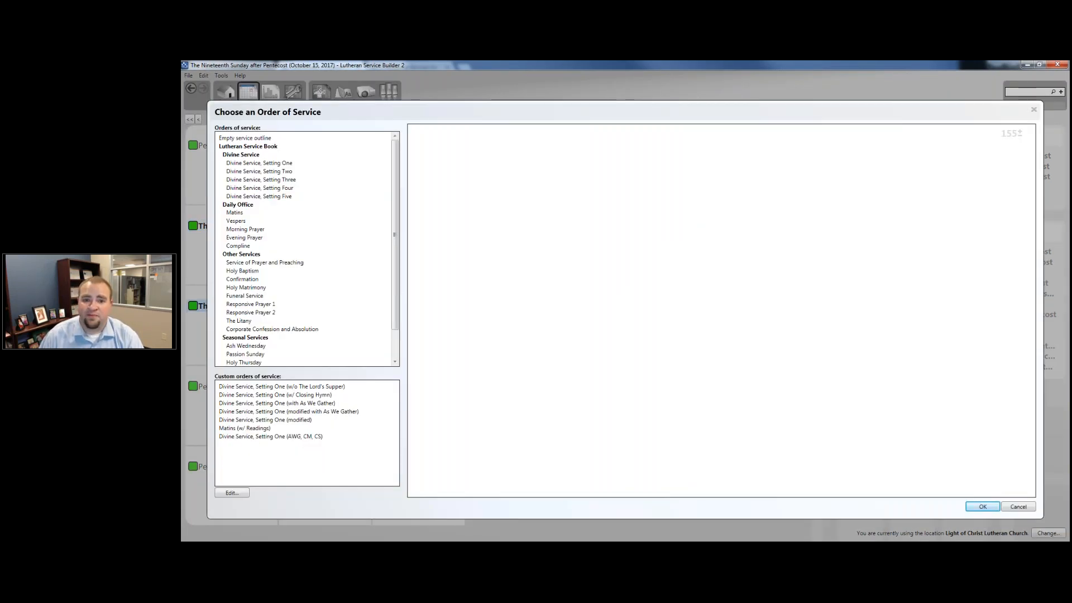
click(248, 438)
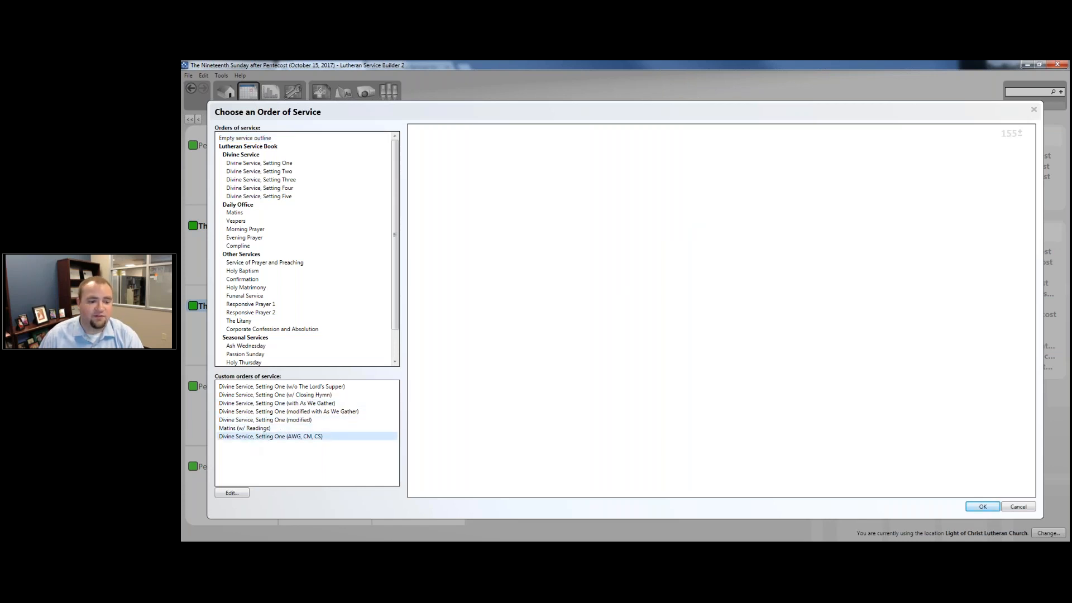
click(295, 439)
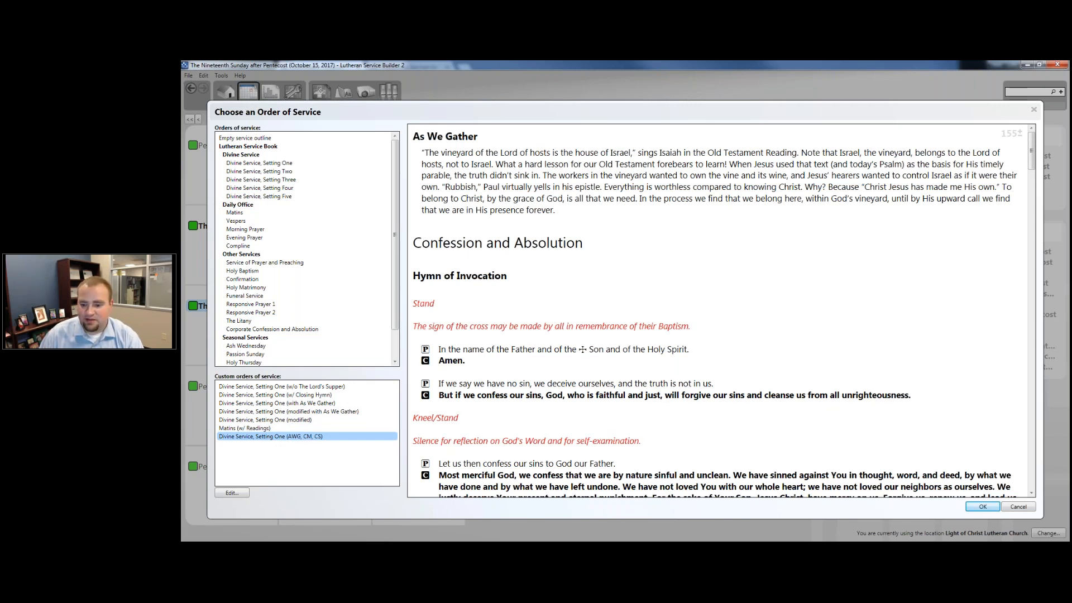
click(984, 507)
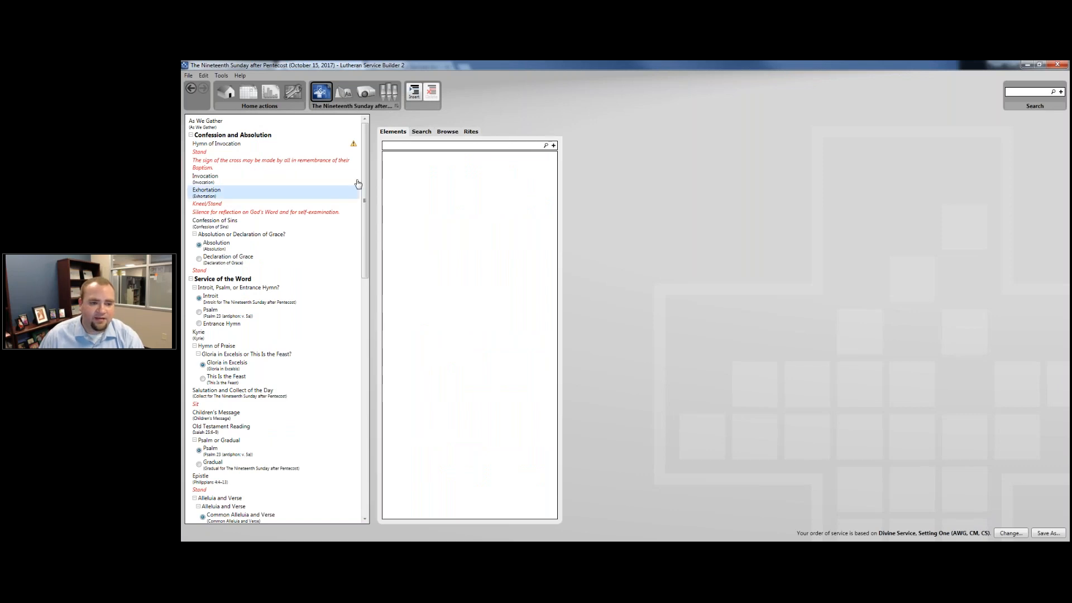
Examine the new service's Hymn of Invocation, As We Gather, Children's Message, communion rubric under Distribution, and Closing Hymn elements
click(217, 147)
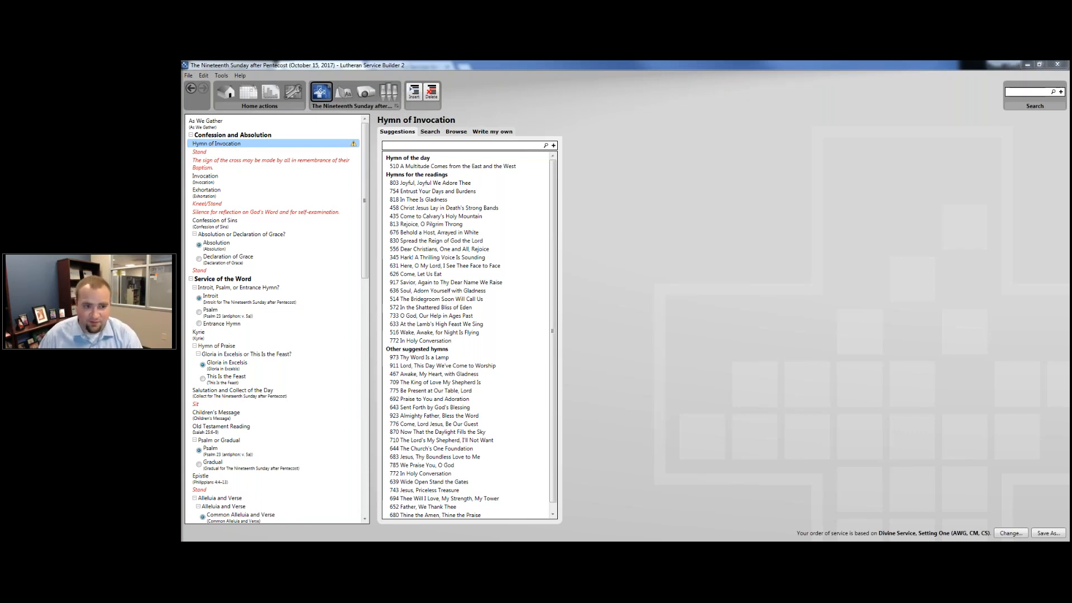
click(211, 123)
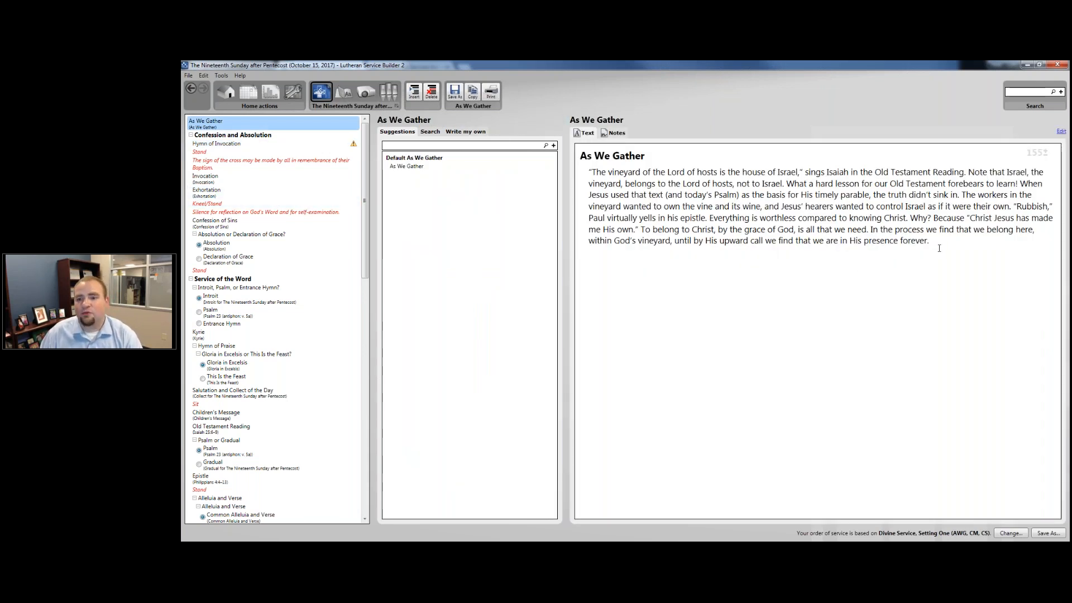
drag(929, 241, 590, 175)
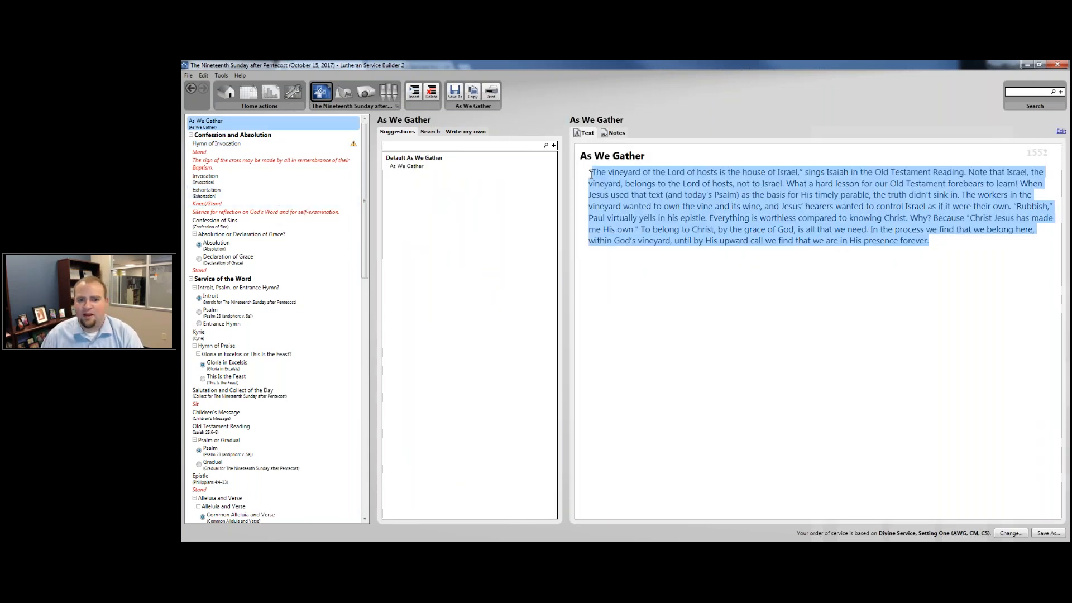
click(620, 200)
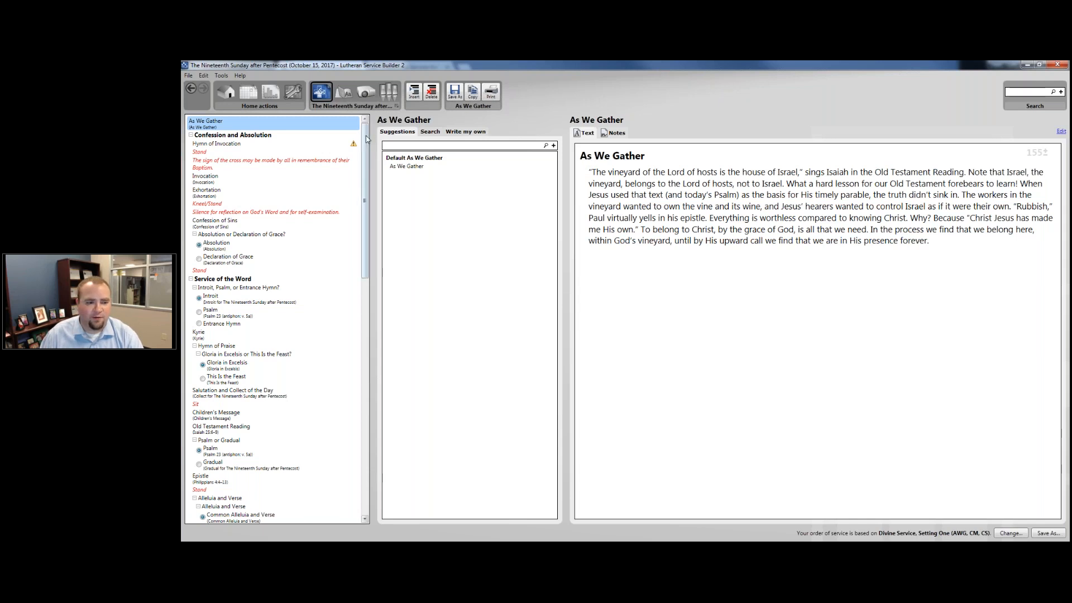
scroll(357, 192, down, 3)
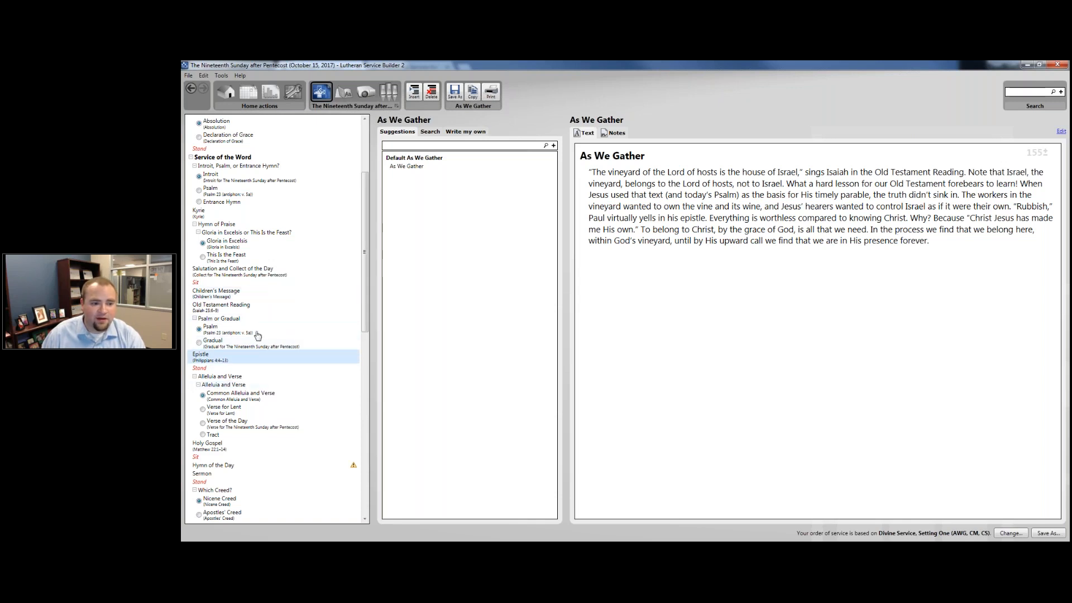
click(241, 299)
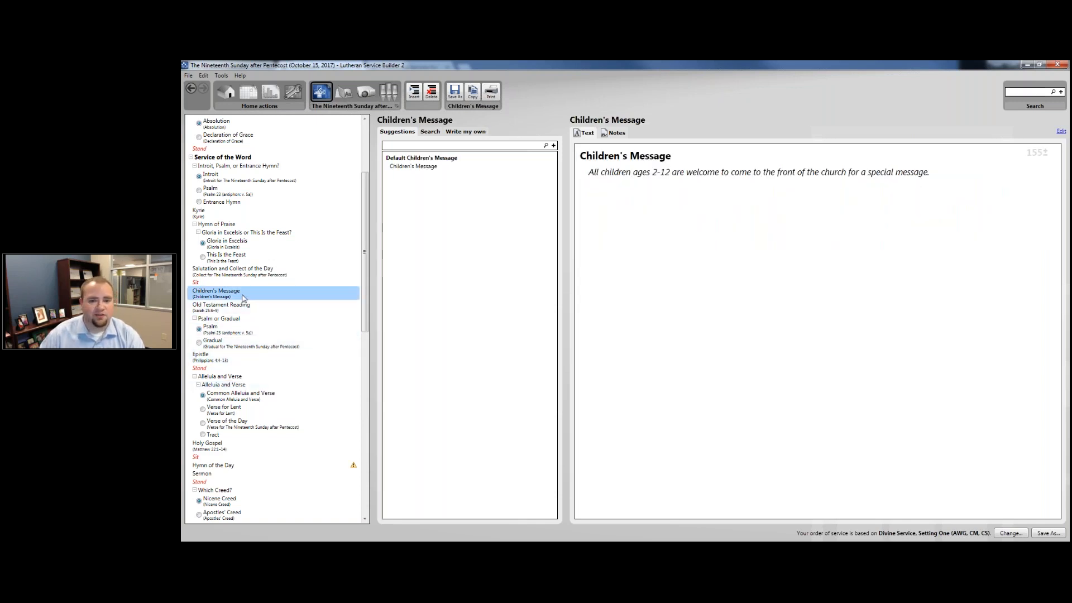
scroll(279, 363, down, 10)
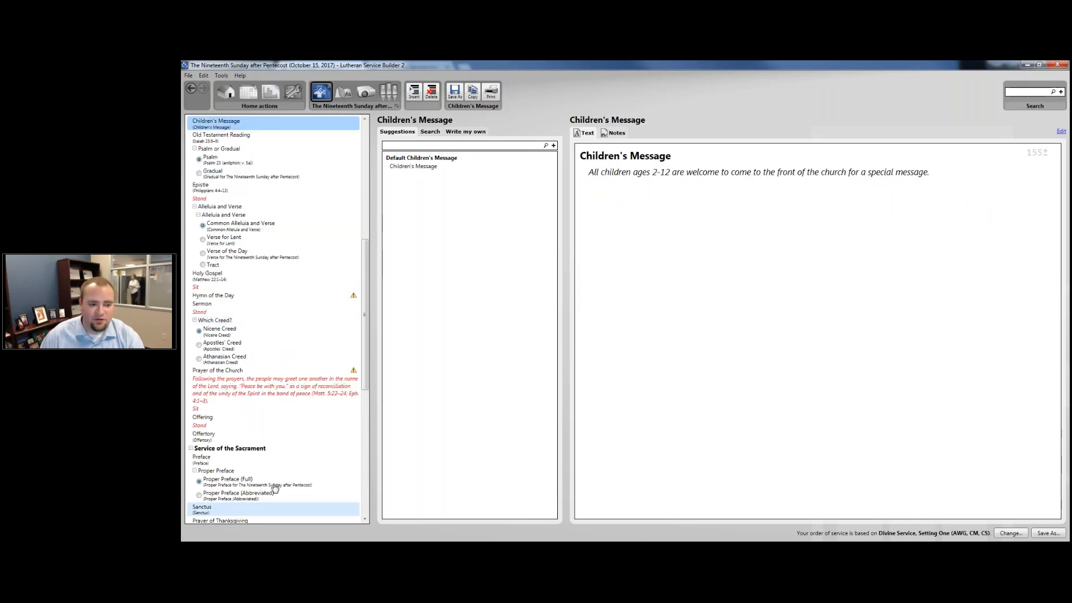
click(289, 402)
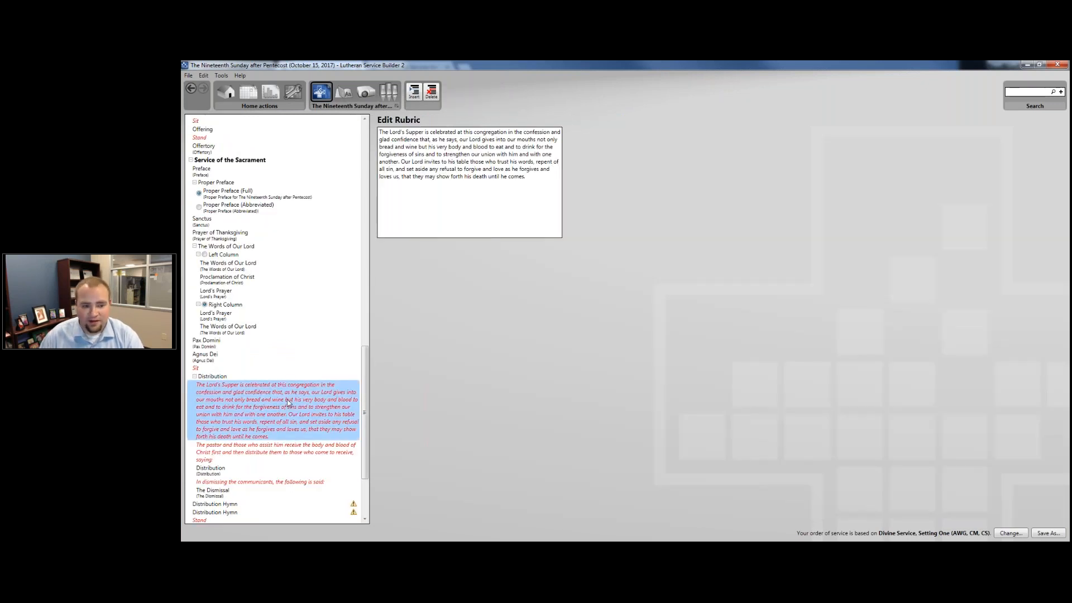
scroll(335, 418, down, 3)
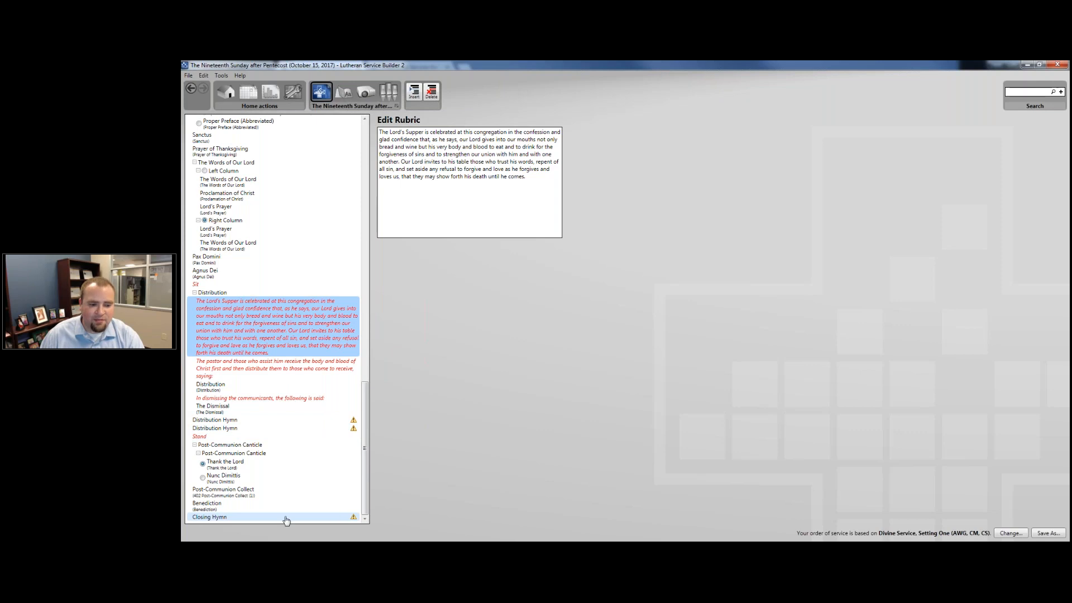
click(334, 516)
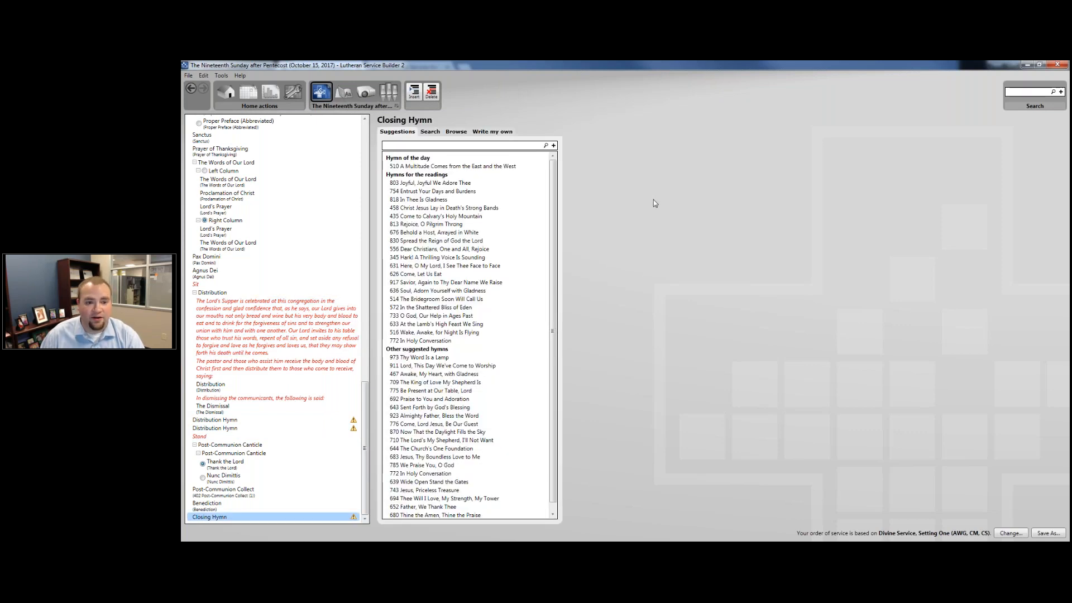
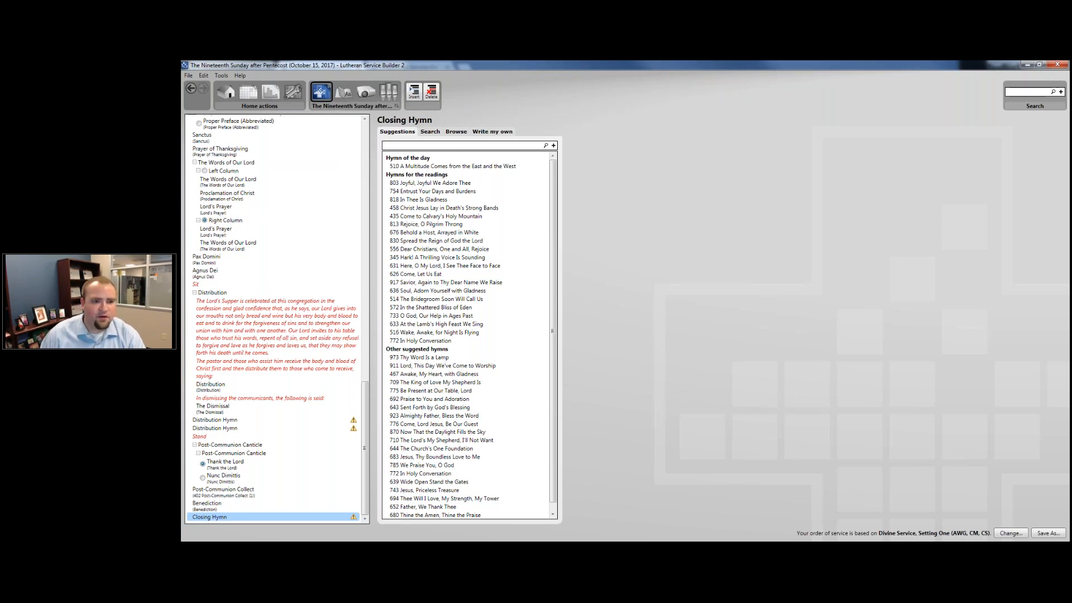
Return to the calendar and open the bulletin of the October 8 Eighteenth Sunday after Pentecost service for editing
click(346, 109)
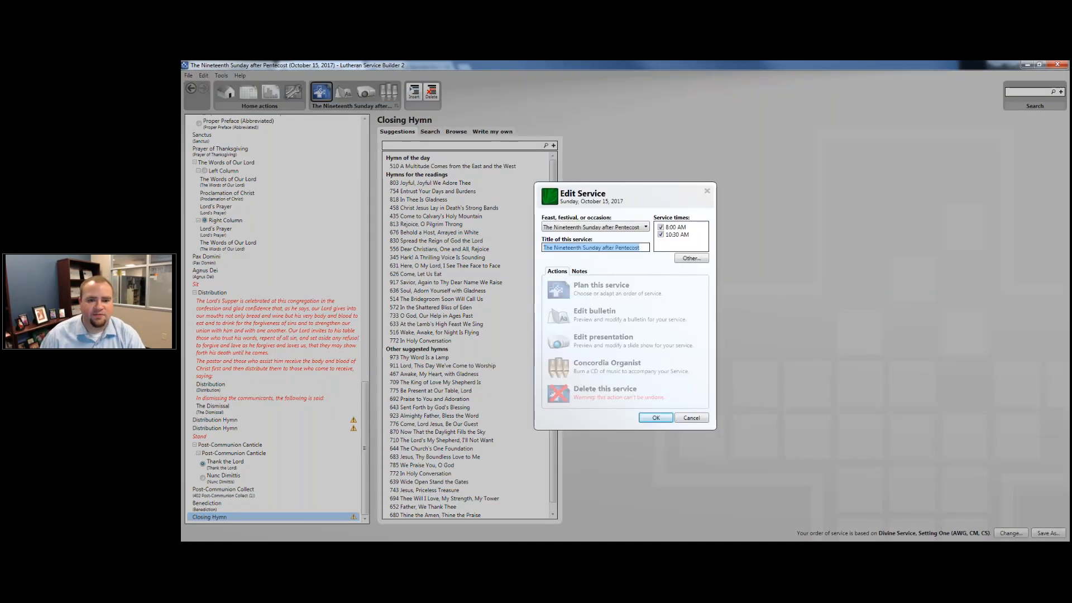
click(708, 190)
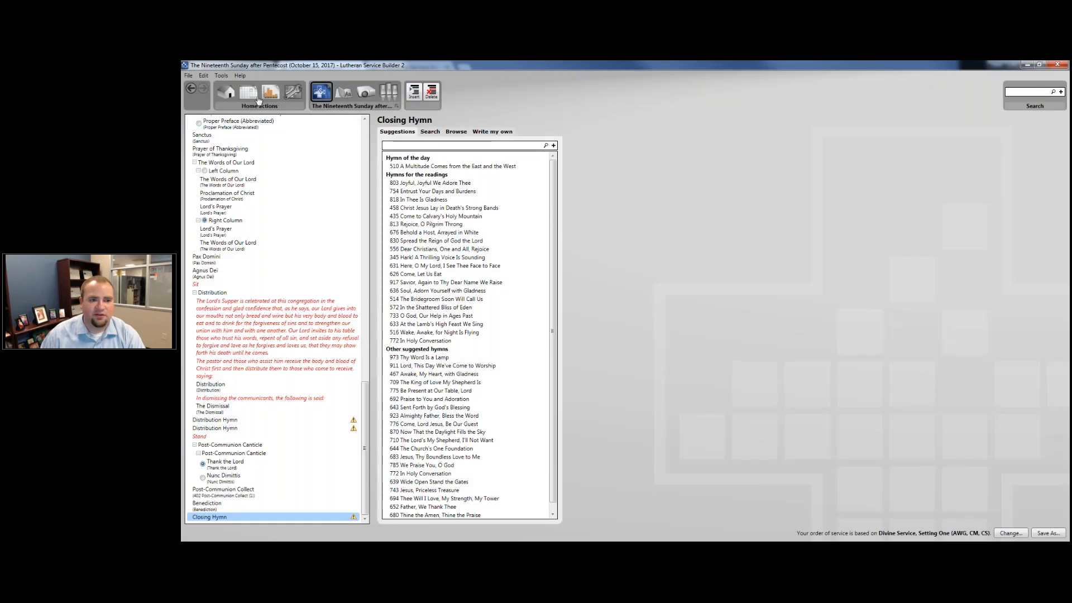
click(252, 98)
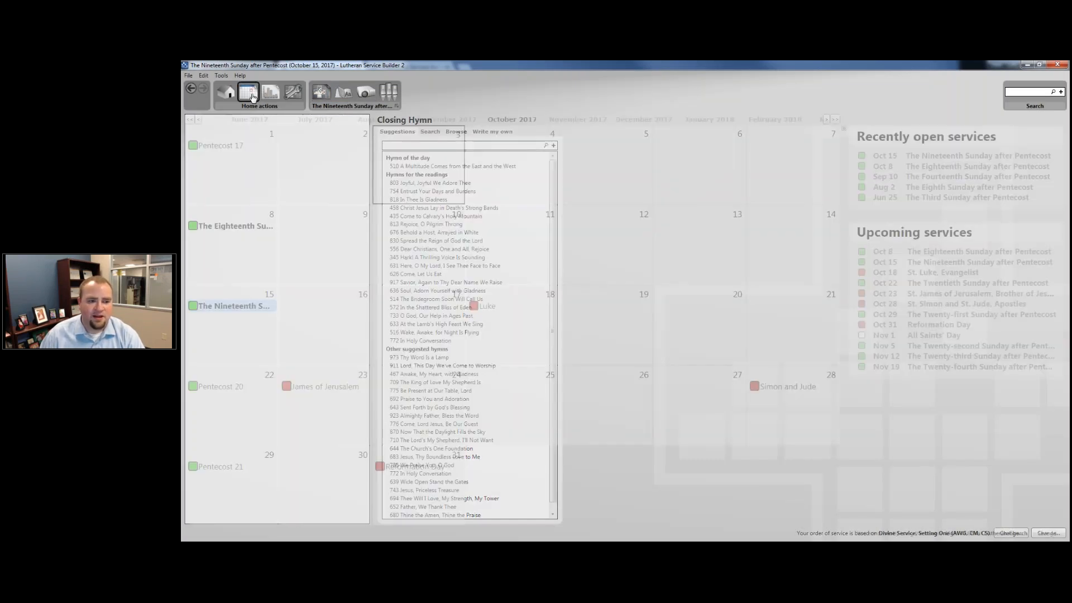
click(234, 226)
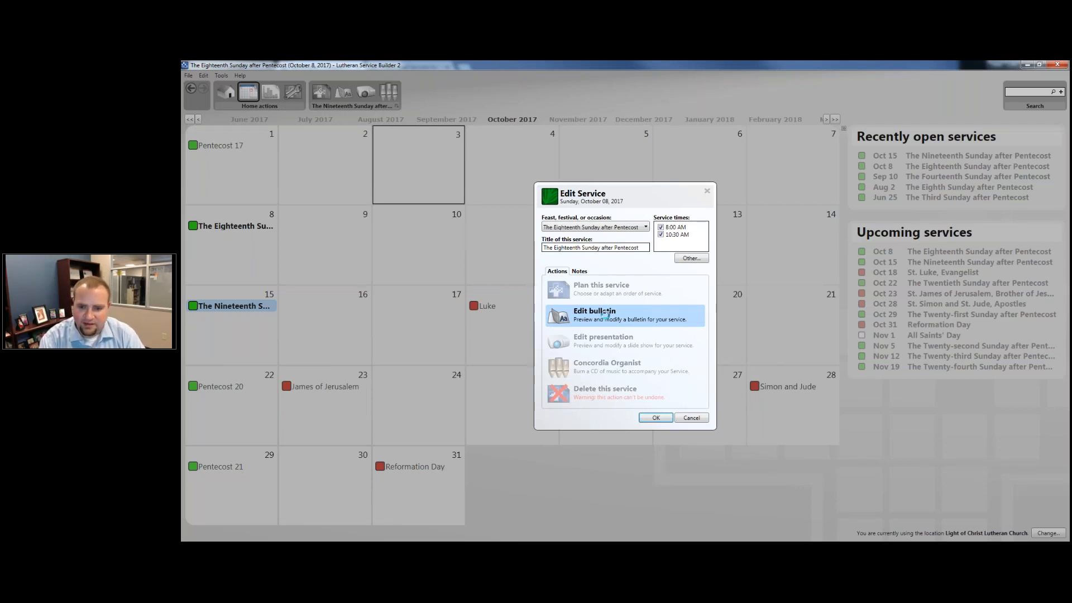
click(605, 313)
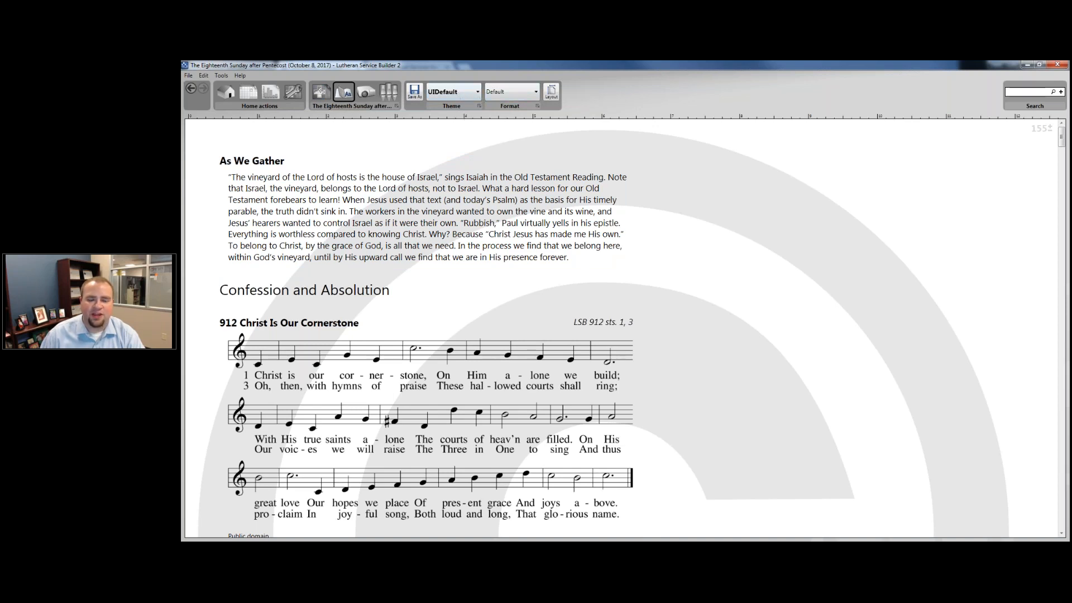
Apply the Large Print theme to the October 8 bulletin and look over the reformatted text through the confession
click(475, 93)
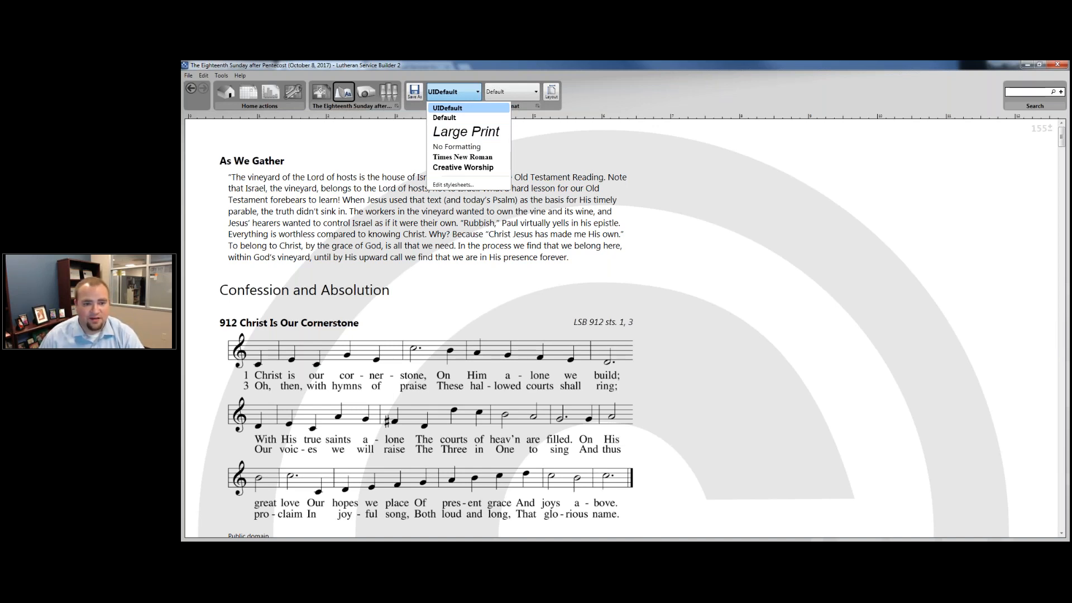
click(425, 145)
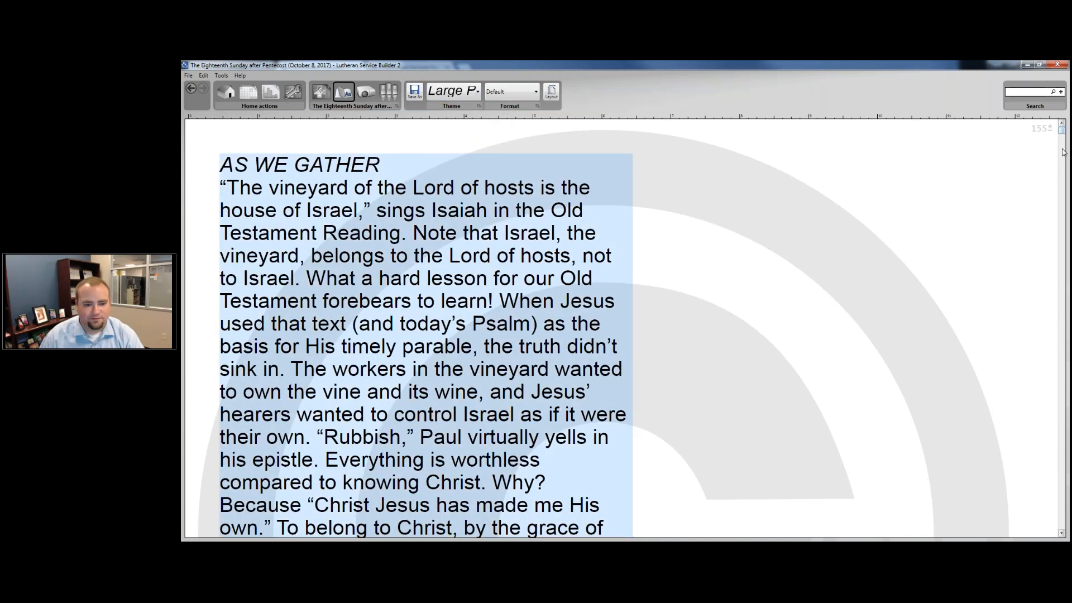
scroll(670, 221, down, 10)
scroll(670, 222, down, 3)
scroll(640, 223, down, 2)
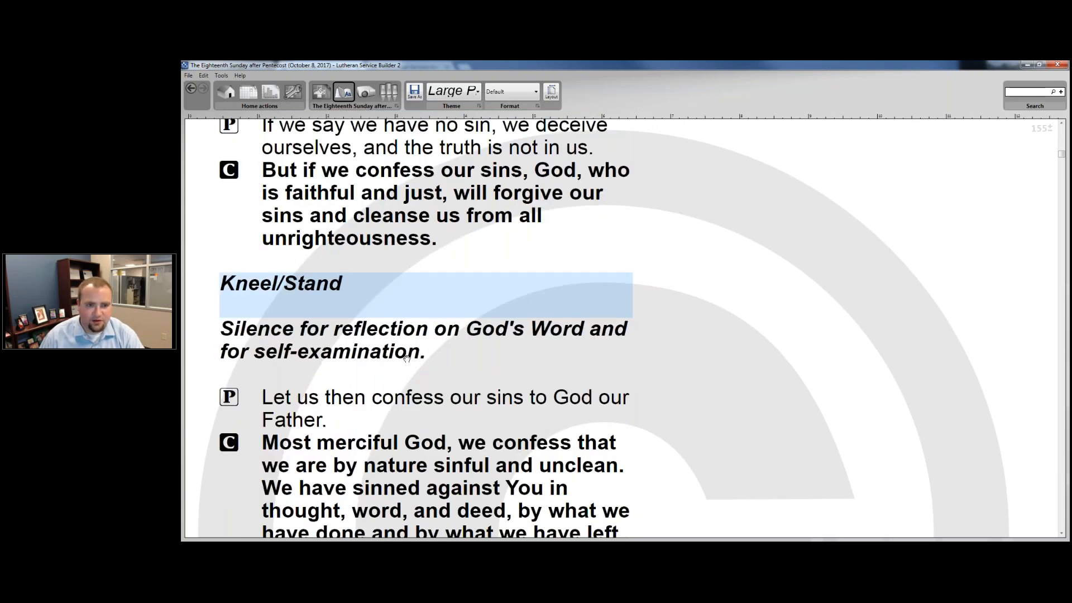
Create a new bulletin stylesheet named "Christ Lutheran Church's Style Sheet"
click(454, 91)
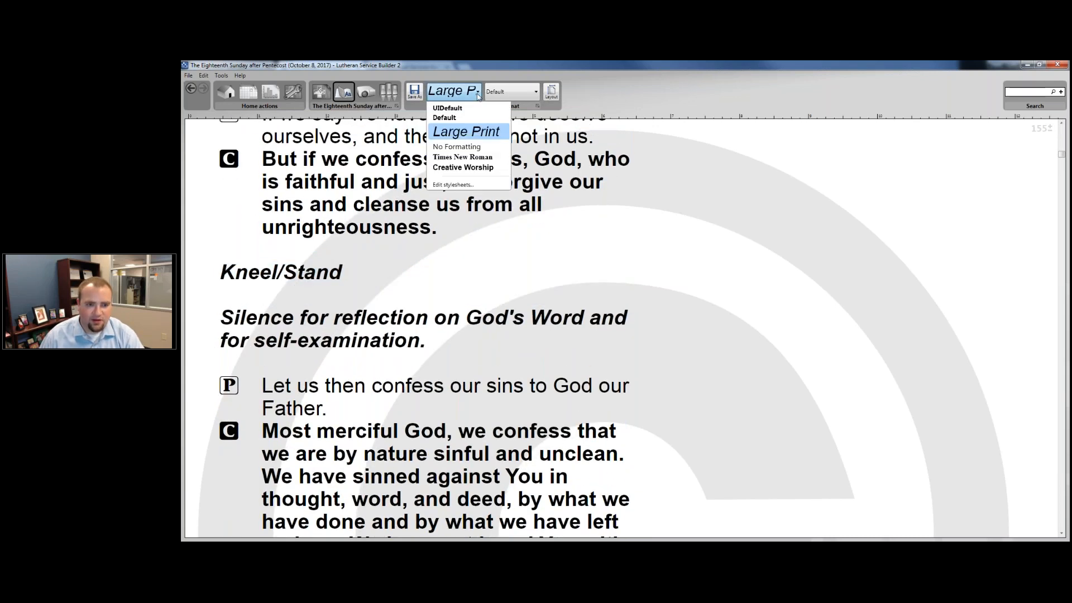
click(453, 184)
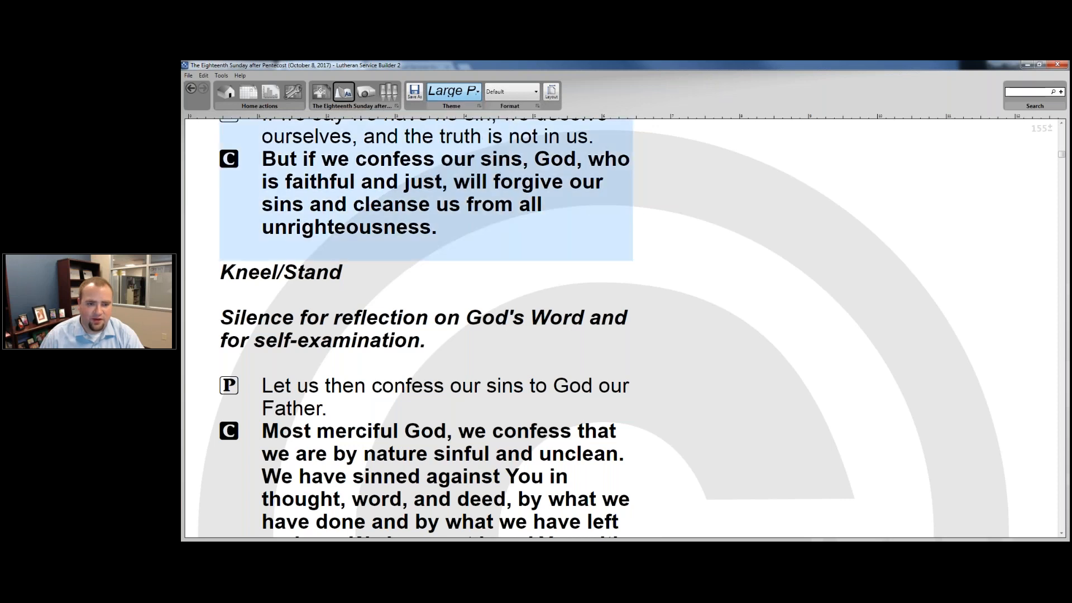
click(638, 233)
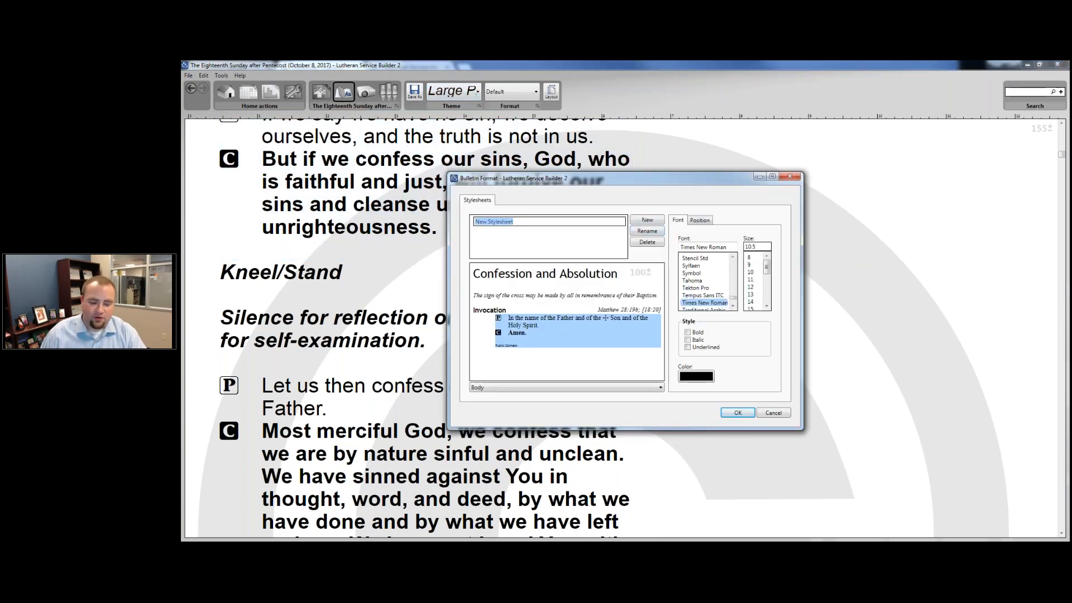
text(Lutheran Church's Steyle Sheet)
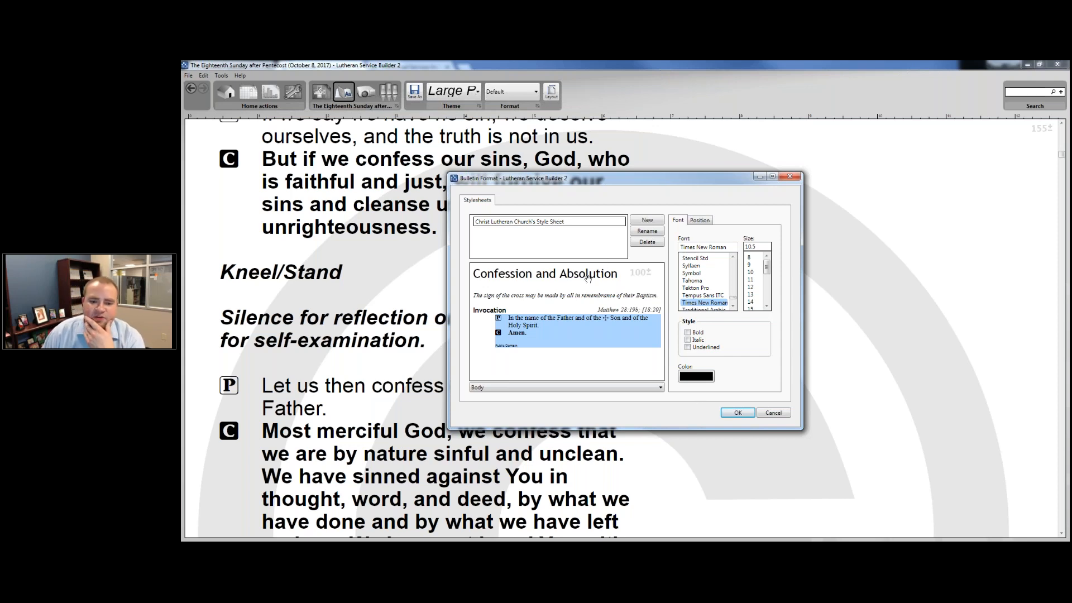
Set the new stylesheet's Body font to Roboto and remove the Body text's left indentation
click(575, 272)
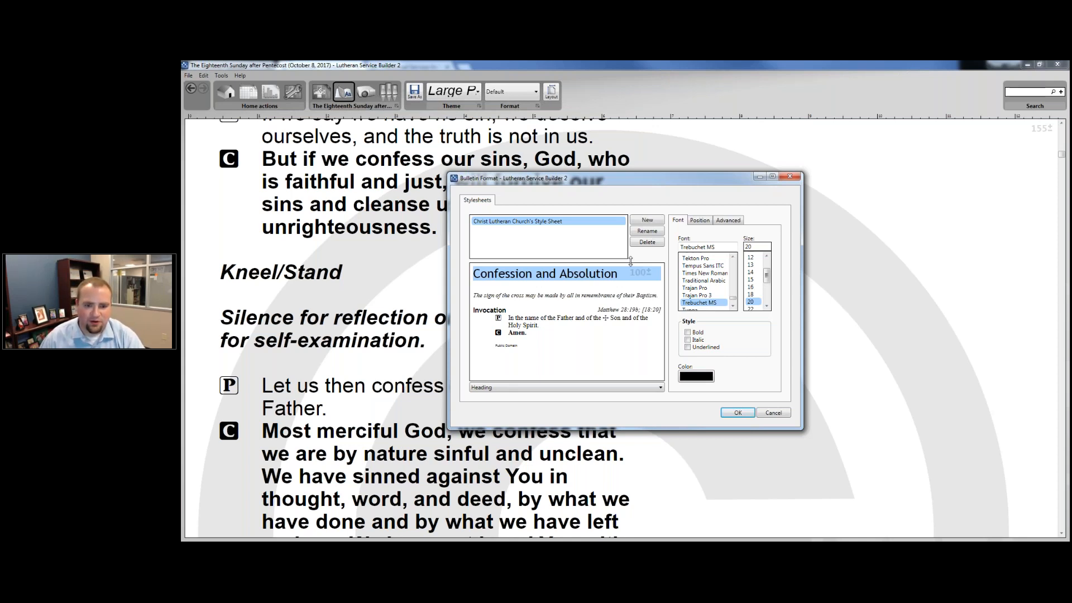
click(640, 387)
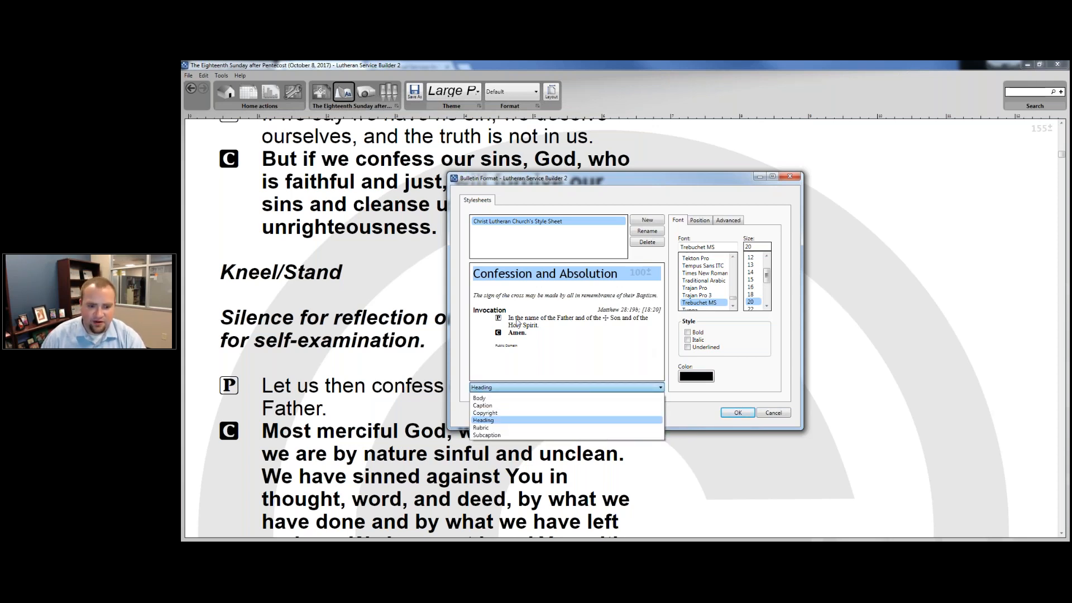
click(501, 297)
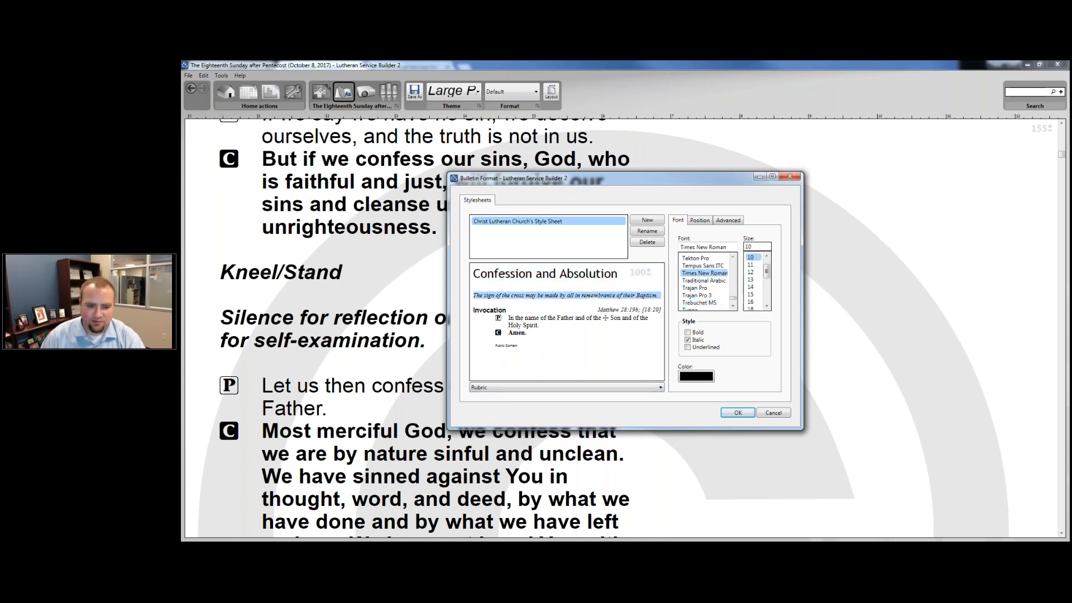
click(492, 312)
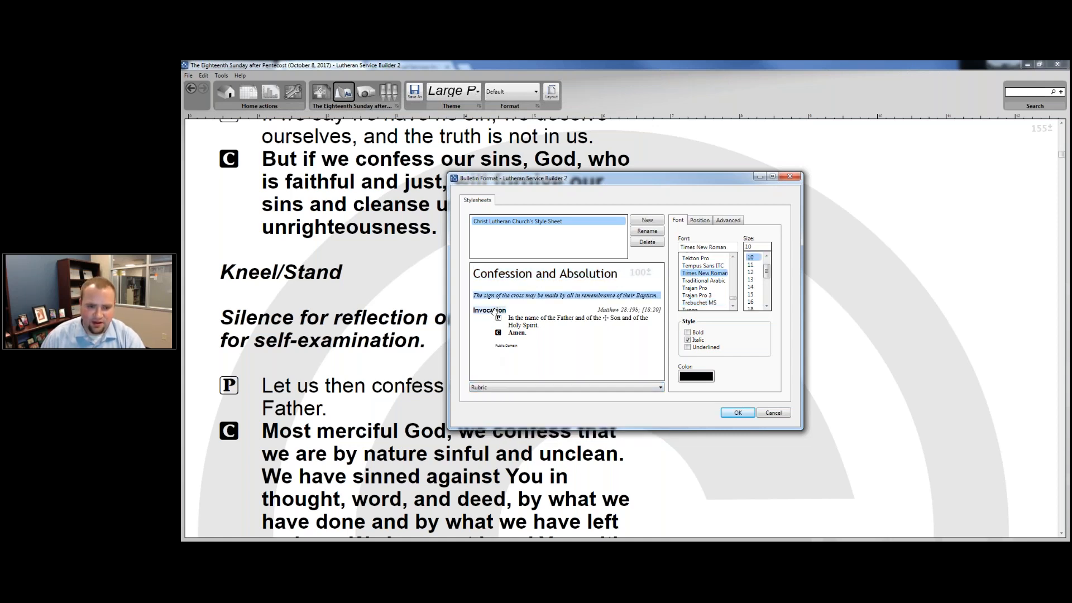
click(539, 387)
click(479, 398)
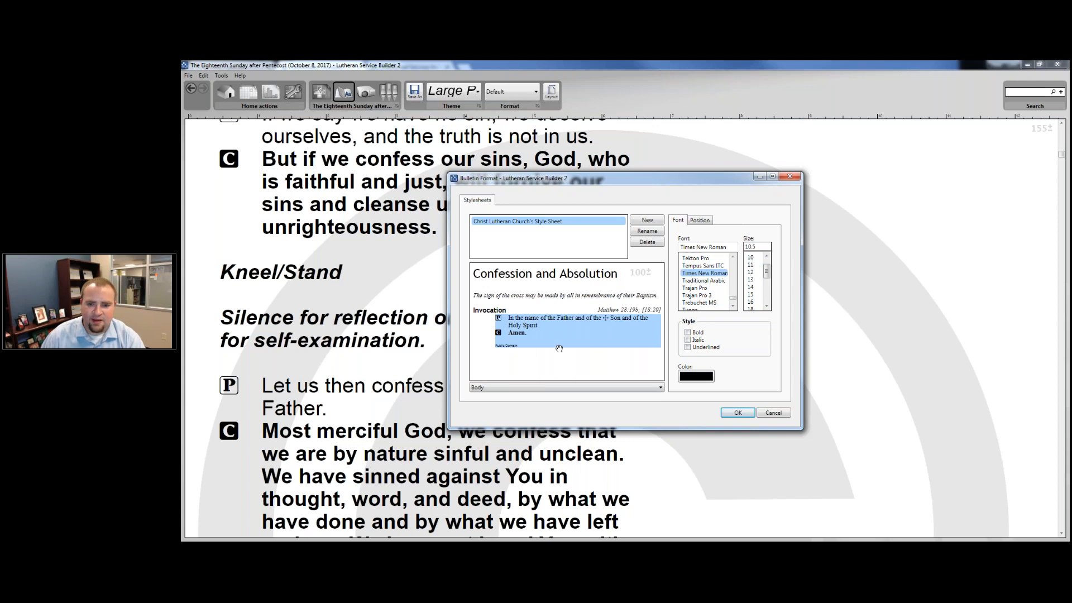
drag(731, 247, 680, 247)
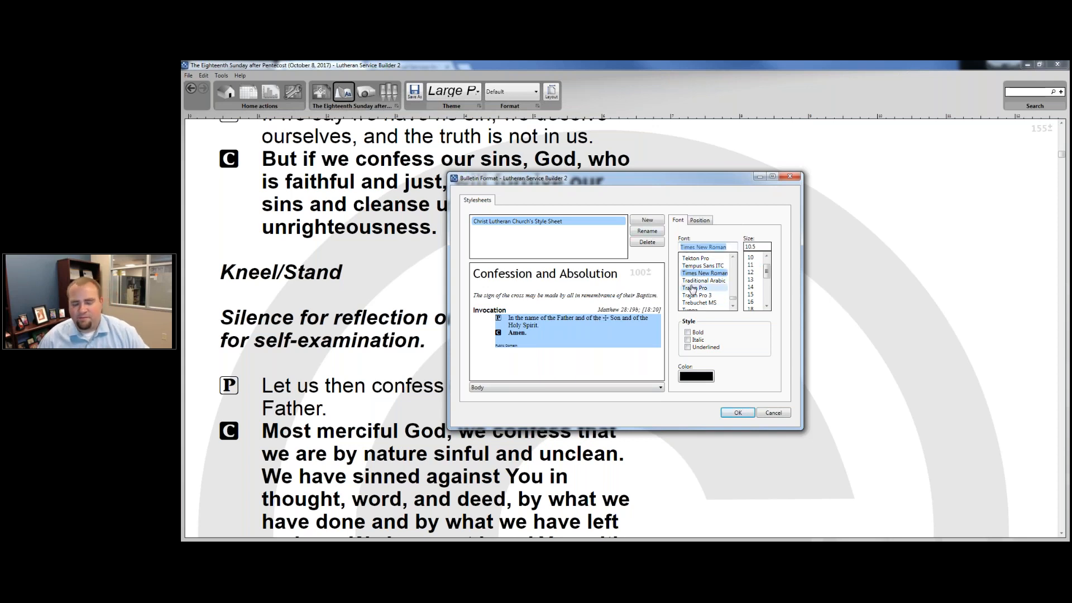
text(Roboto)
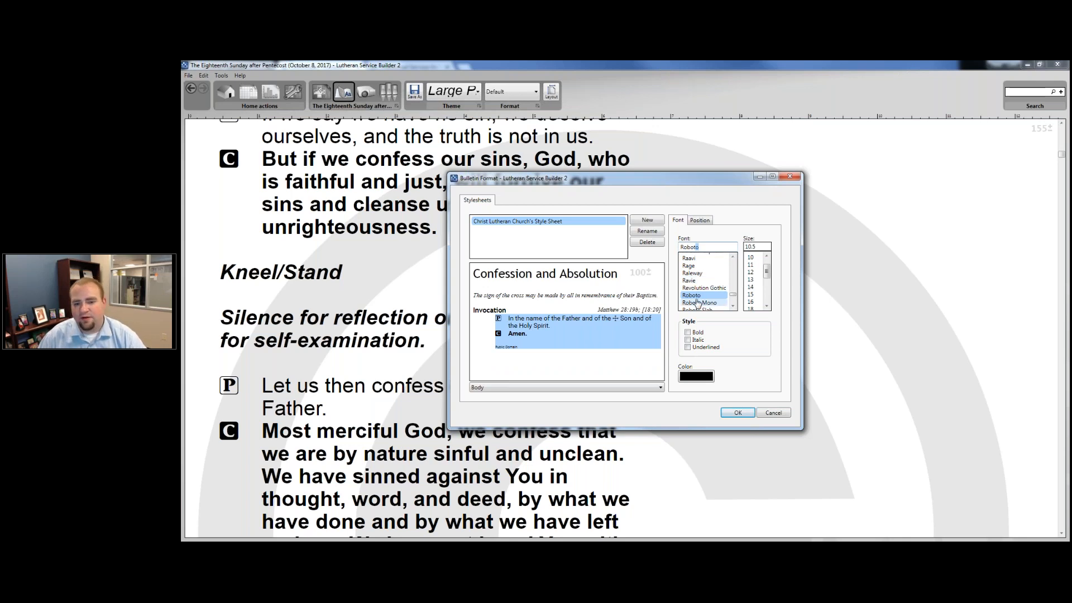
click(694, 296)
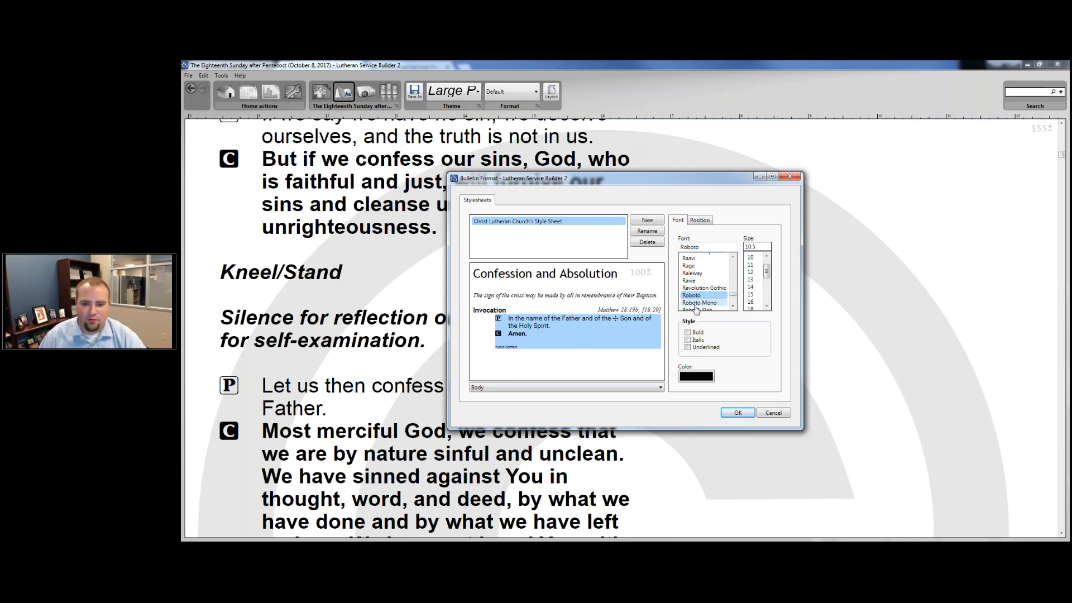
click(704, 221)
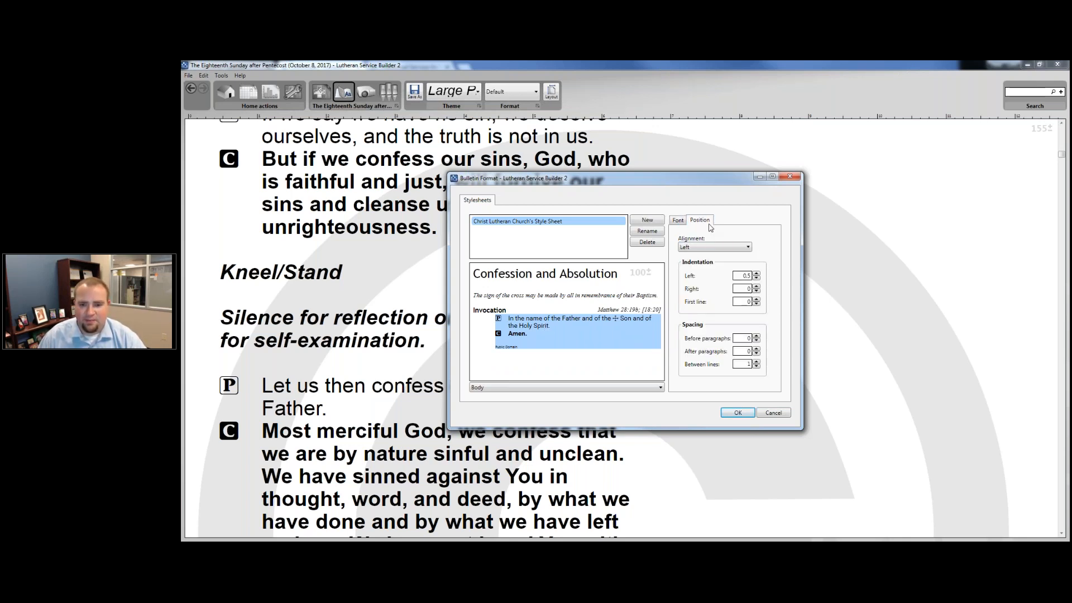
click(756, 278)
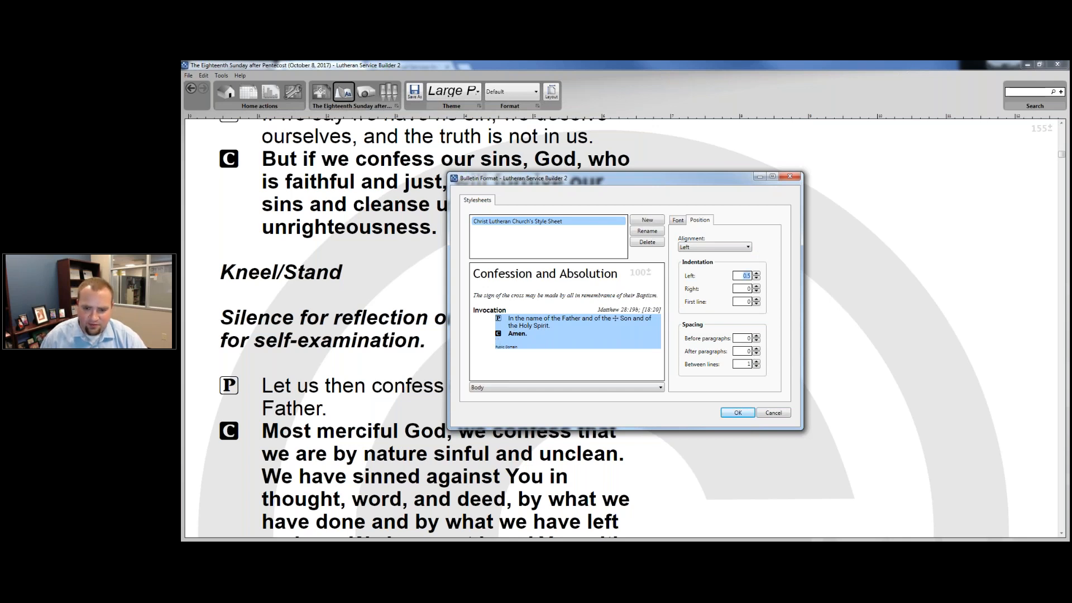
Change the font of both the Caption and Rubric styles to Roboto
click(491, 310)
click(678, 220)
drag(712, 247, 487, 223)
text(Roboto)
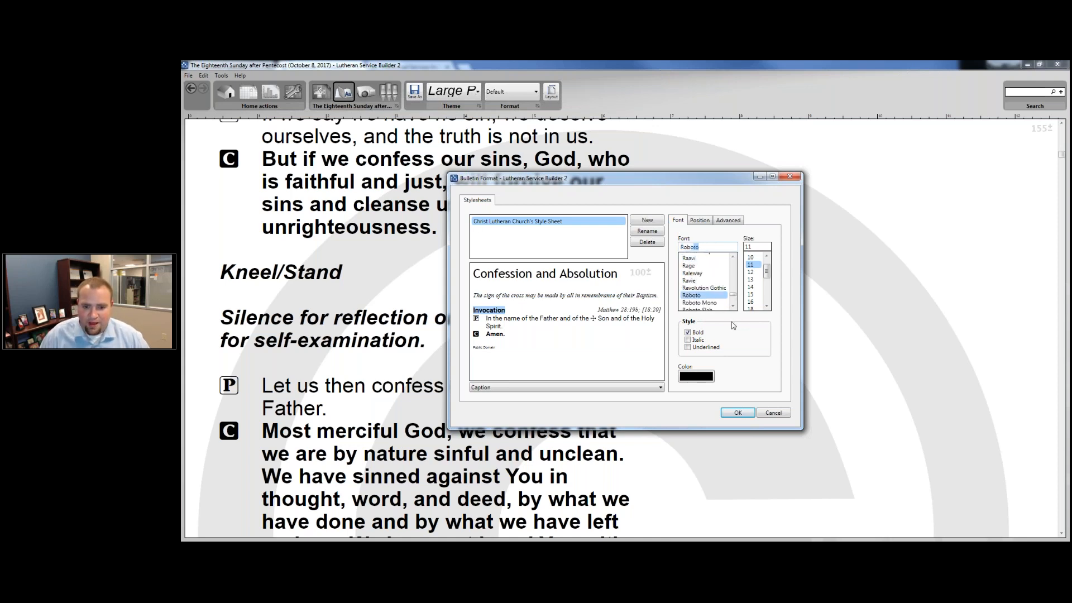
click(595, 296)
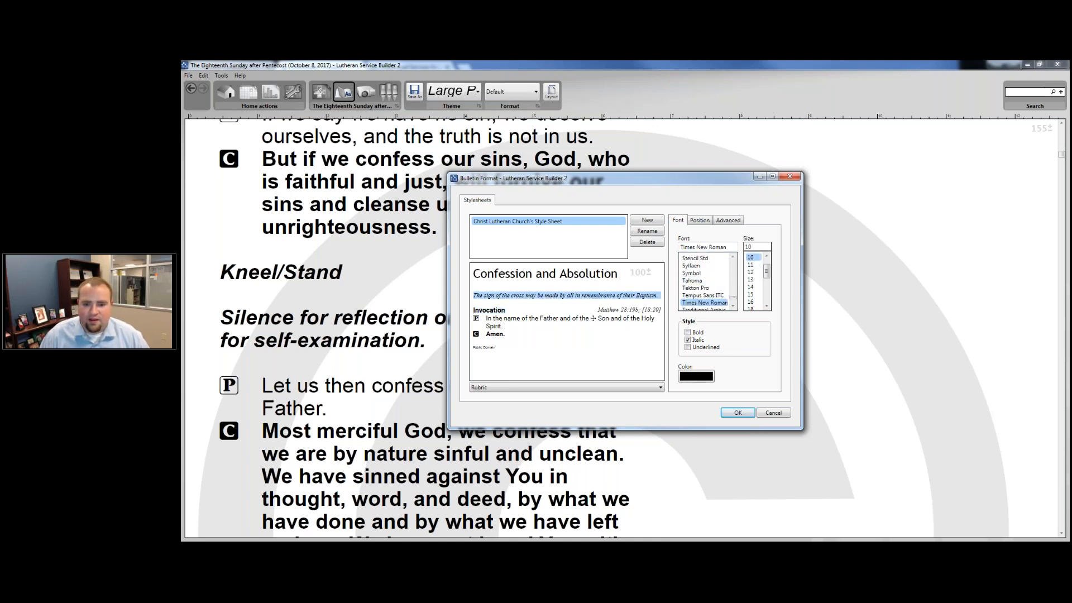
text(Roboto)
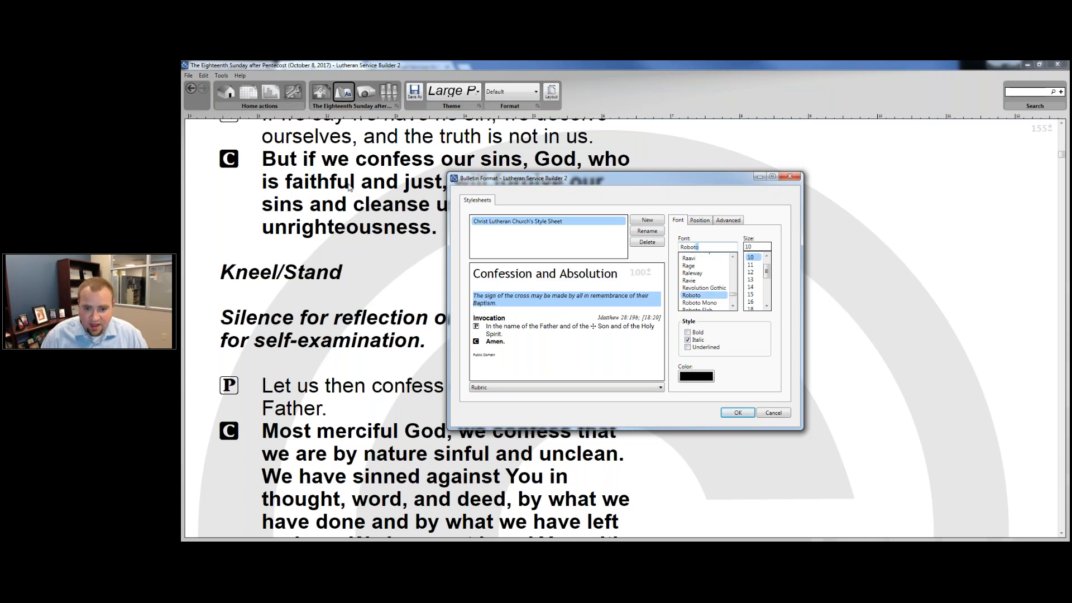
click(700, 296)
Set the Subcaption style, used for the Scripture reference, to Roboto in medium grey (FFA09F9F)
click(630, 318)
click(707, 247)
text(Robo)
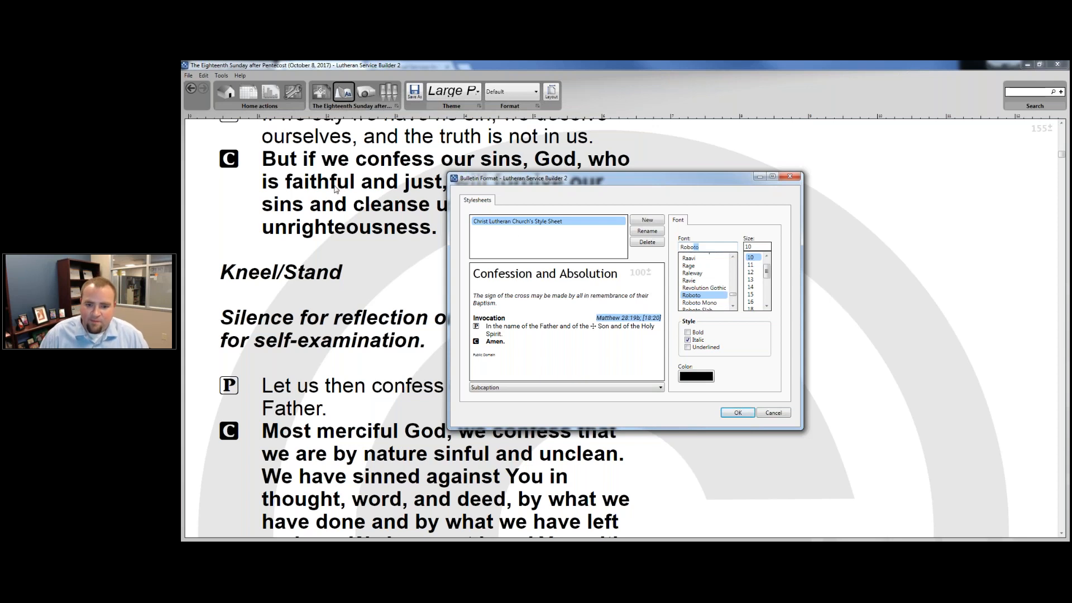
click(700, 296)
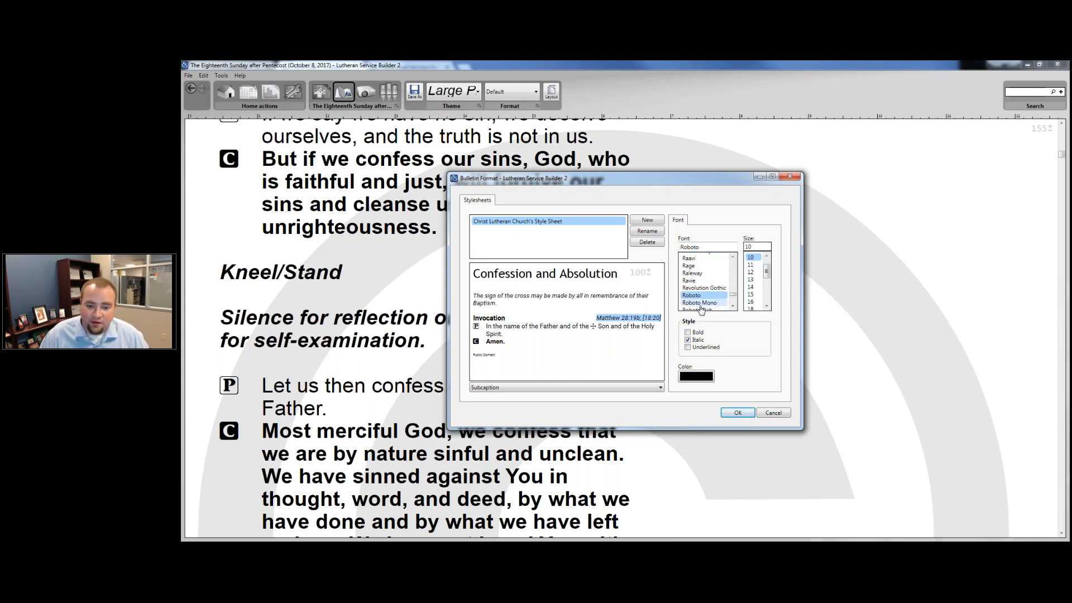
click(696, 376)
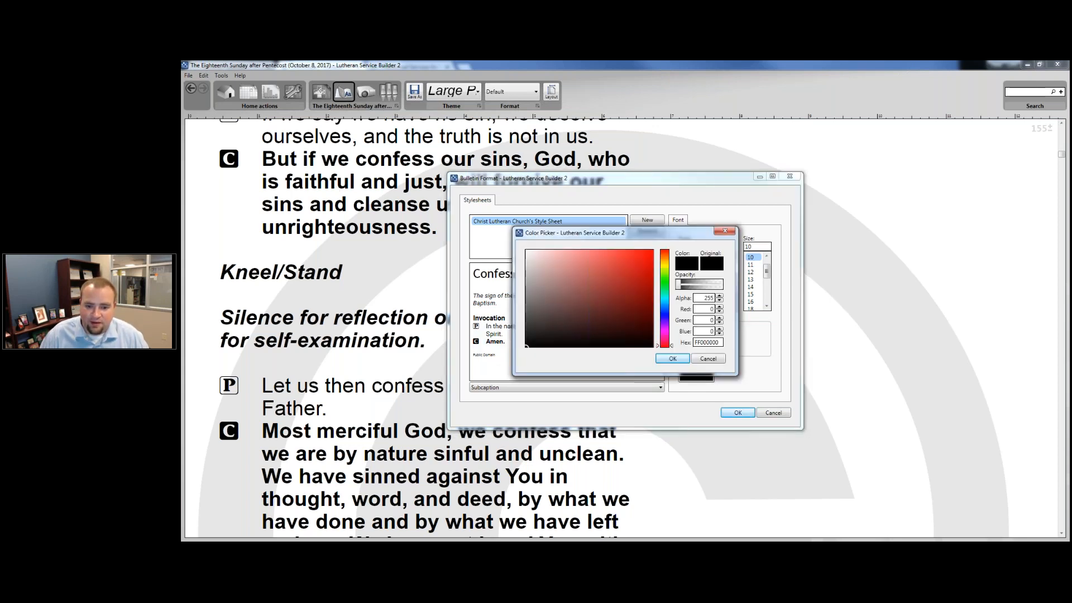
click(526, 324)
click(525, 286)
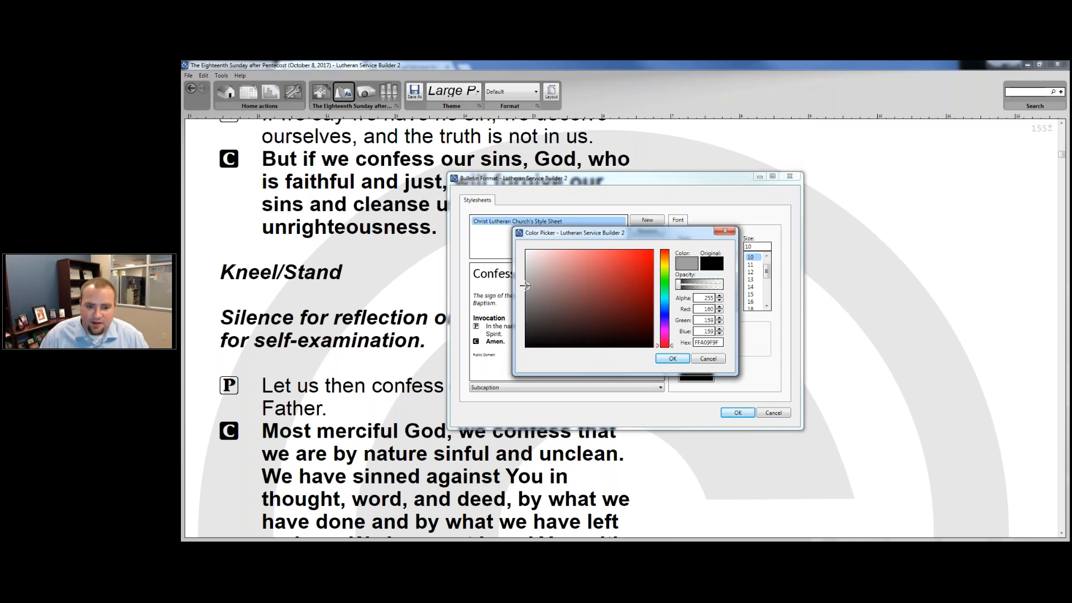
click(673, 359)
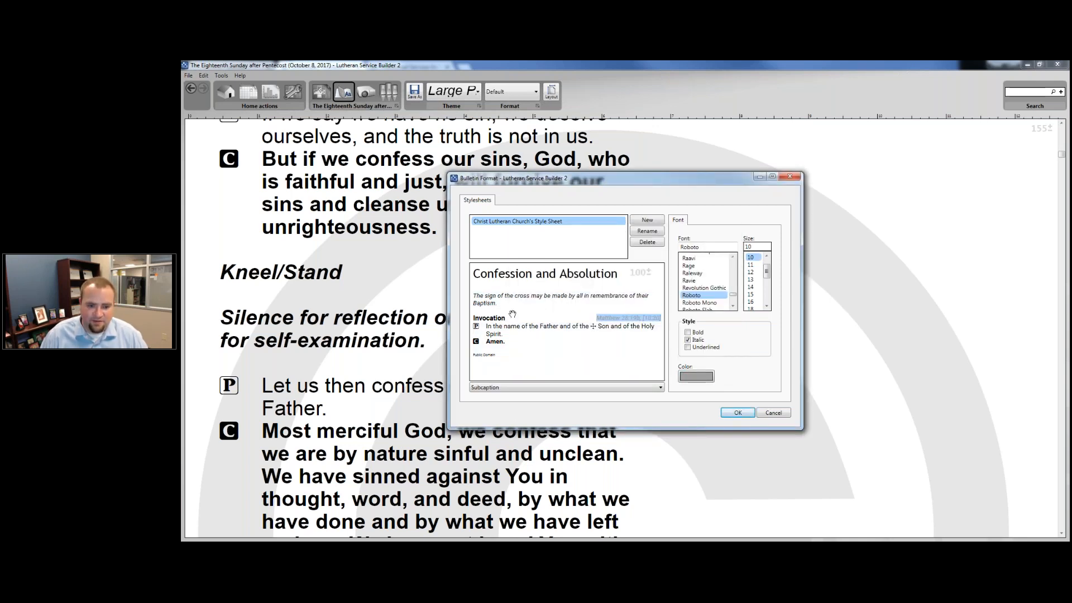
Set the Heading style's font to Merriweather and its color to a medium blue
click(529, 275)
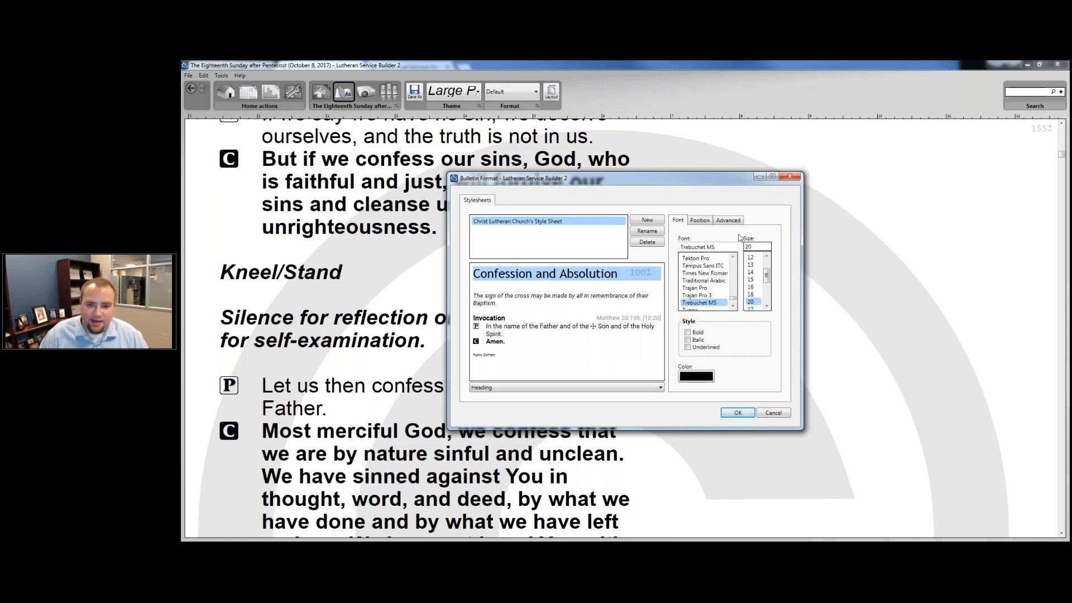
text(Merriweather)
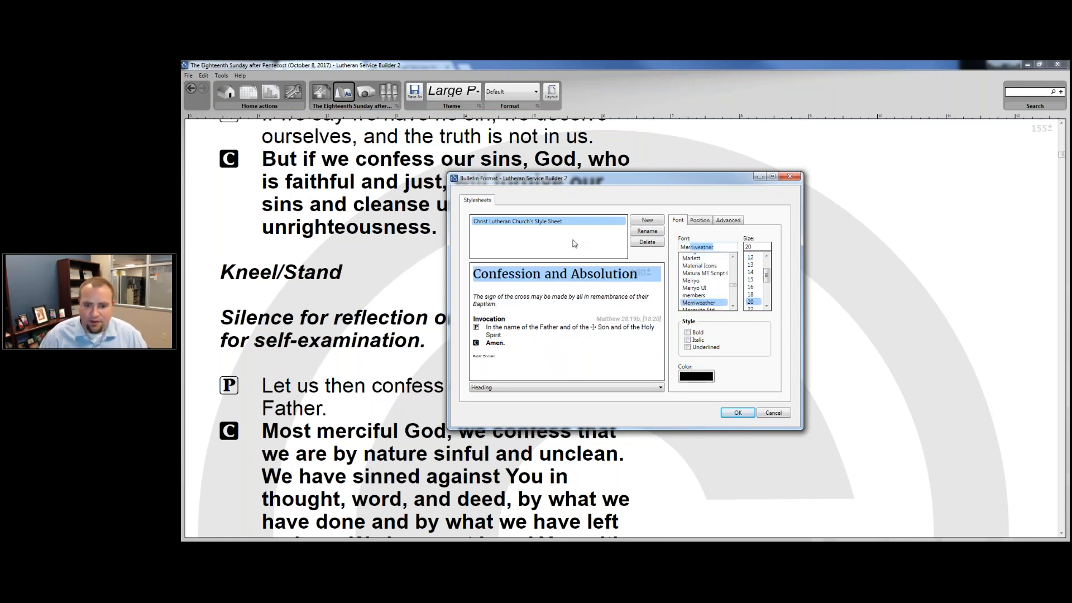
key(Tab)
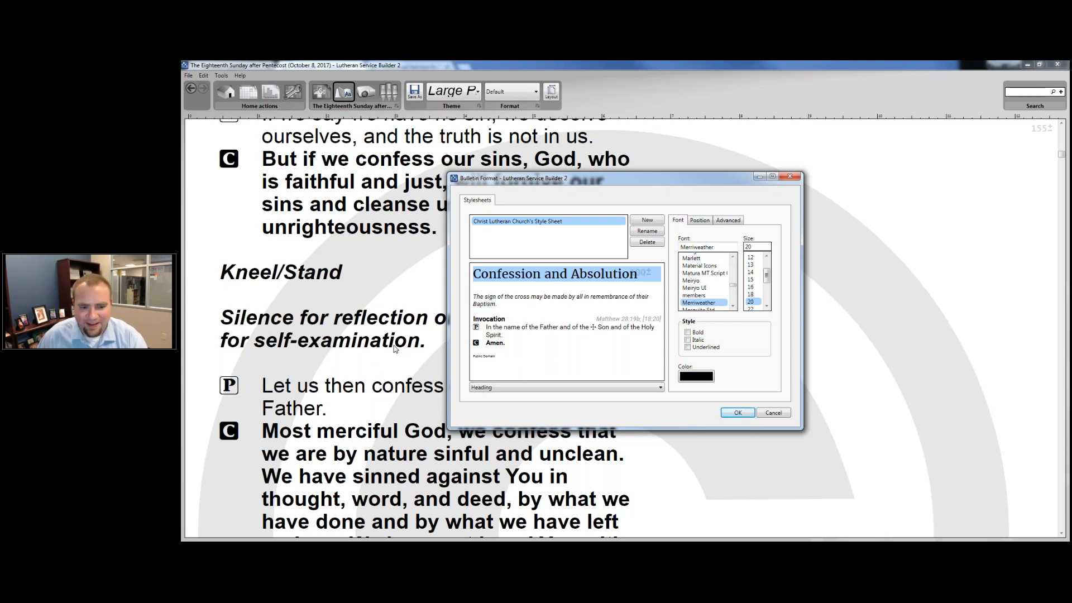
click(697, 383)
click(670, 320)
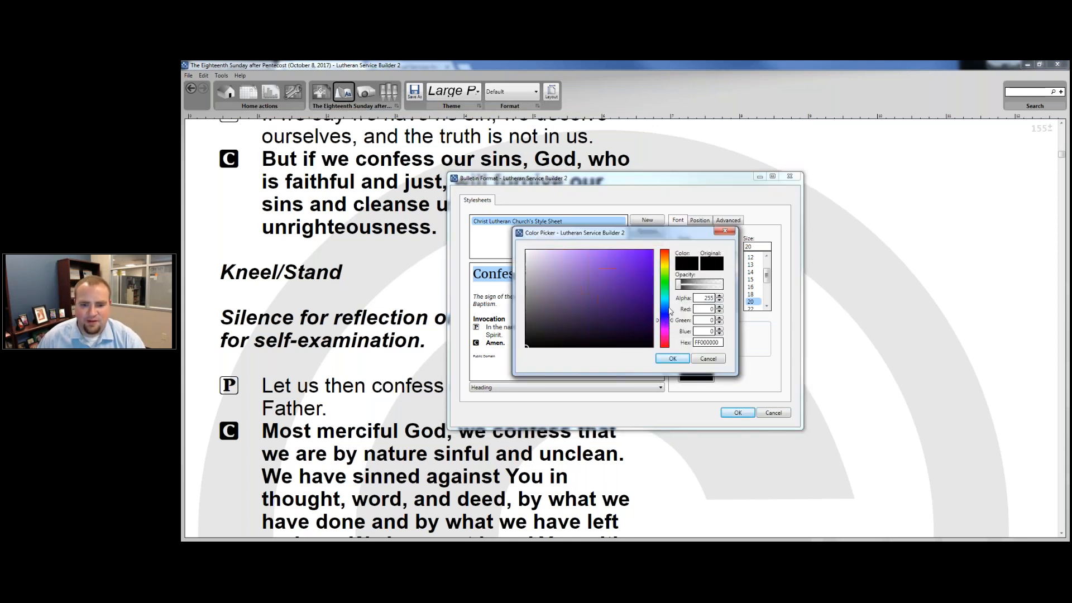
mouse_move(669, 308)
mouse_down()
mouse_move(620, 282)
mouse_move(614, 297)
mouse_up()
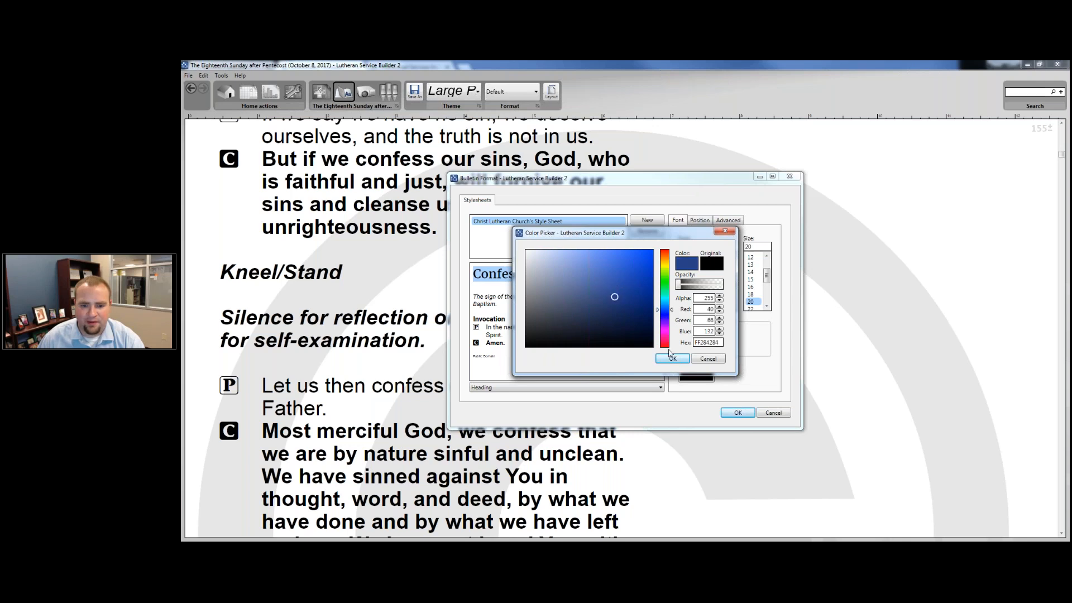
click(611, 285)
click(674, 358)
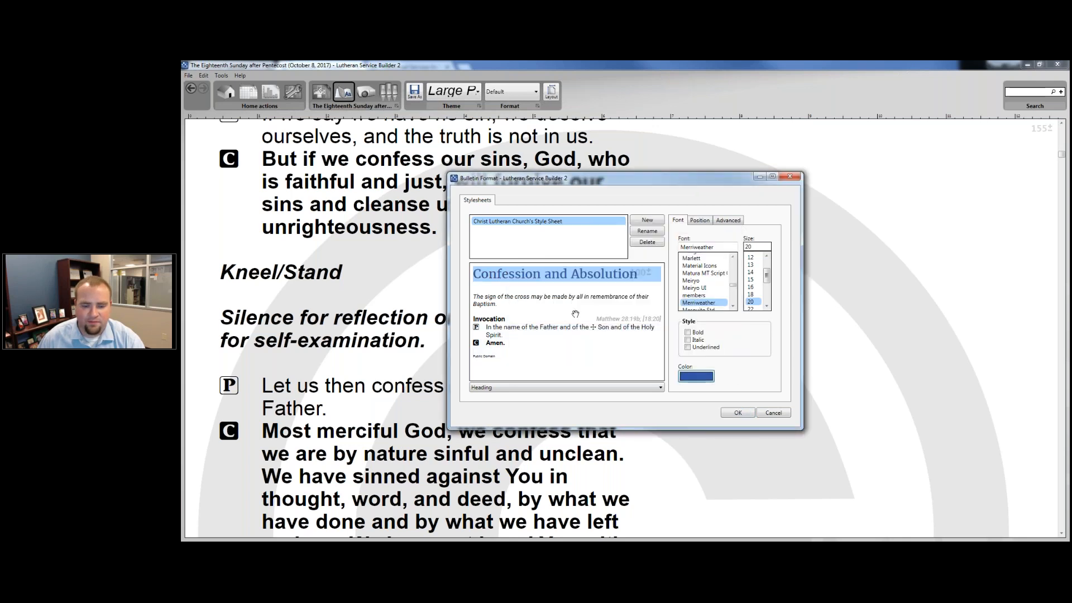
Set the Rubric style's text color to dark red (FFA10A0A)
click(576, 300)
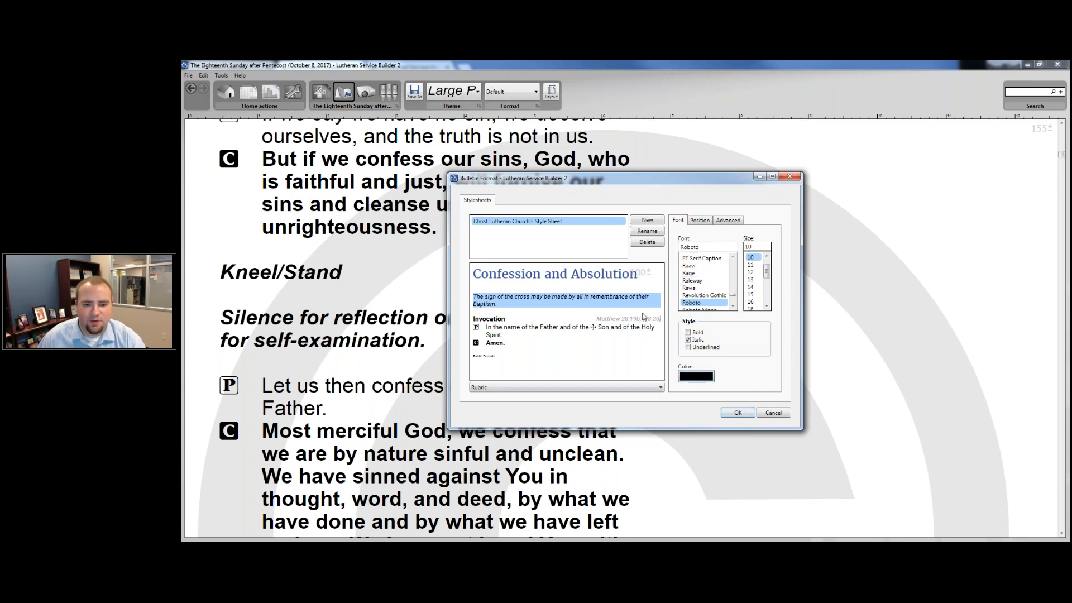
click(697, 376)
click(646, 268)
drag(646, 268, 646, 285)
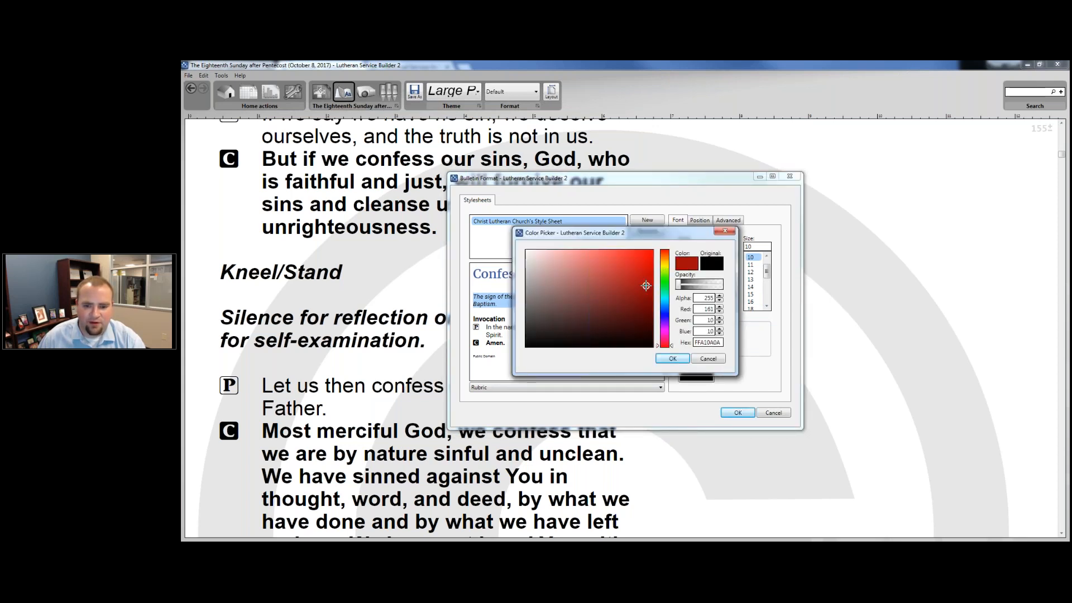
click(673, 359)
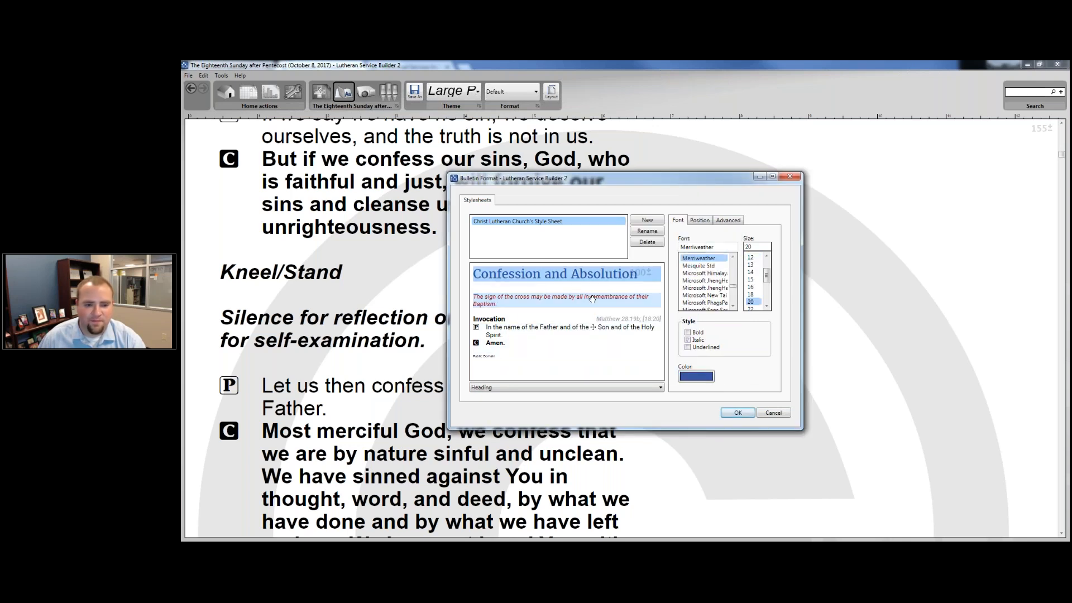
Set the Copyright style's font to Roboto and apply the stylesheet changes to the bulletin
click(482, 356)
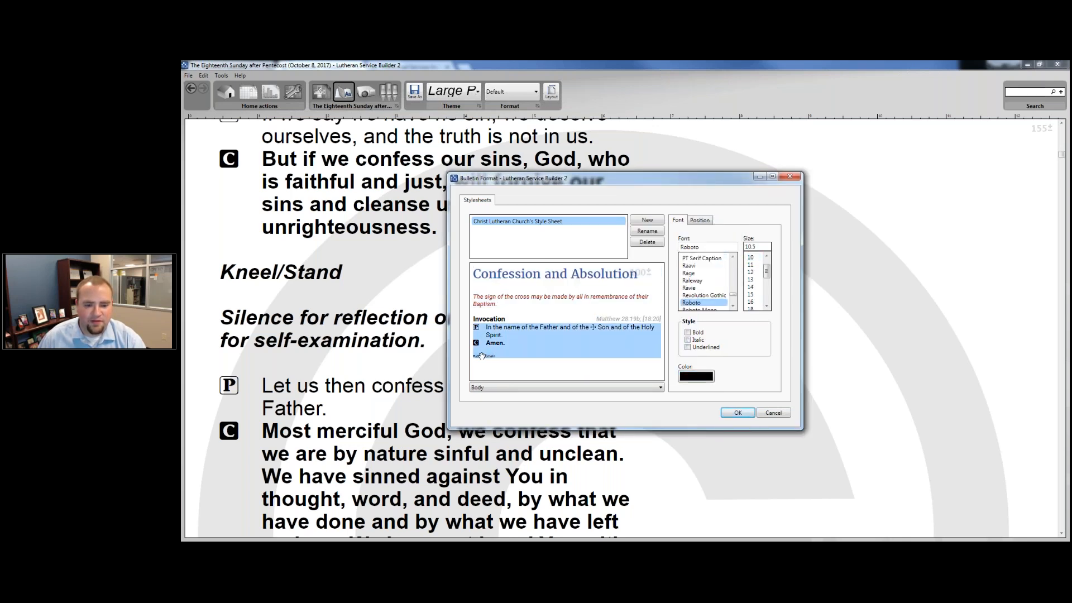
click(486, 387)
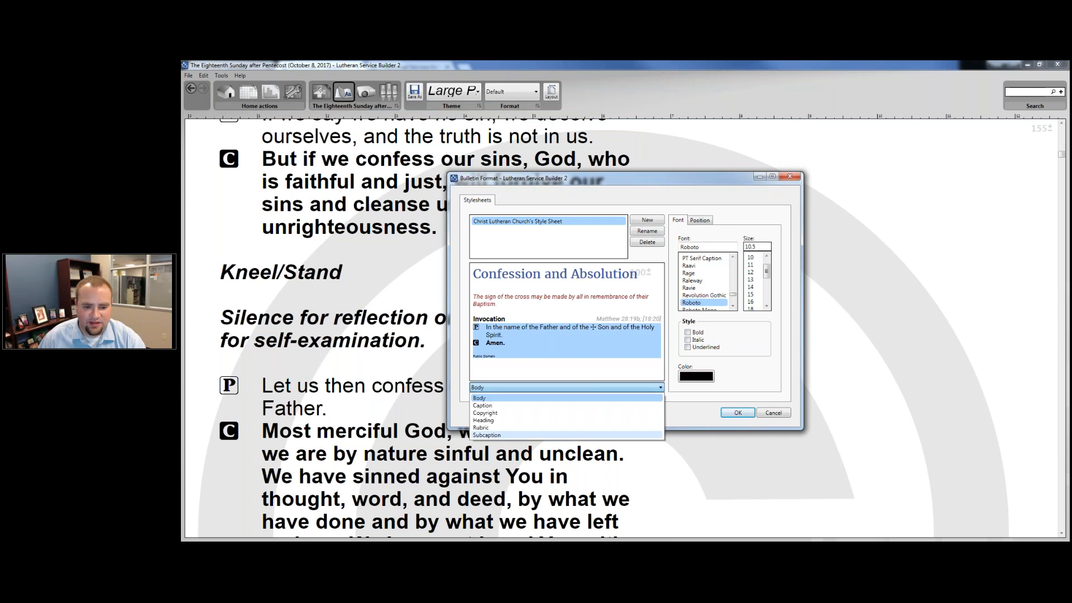
click(491, 413)
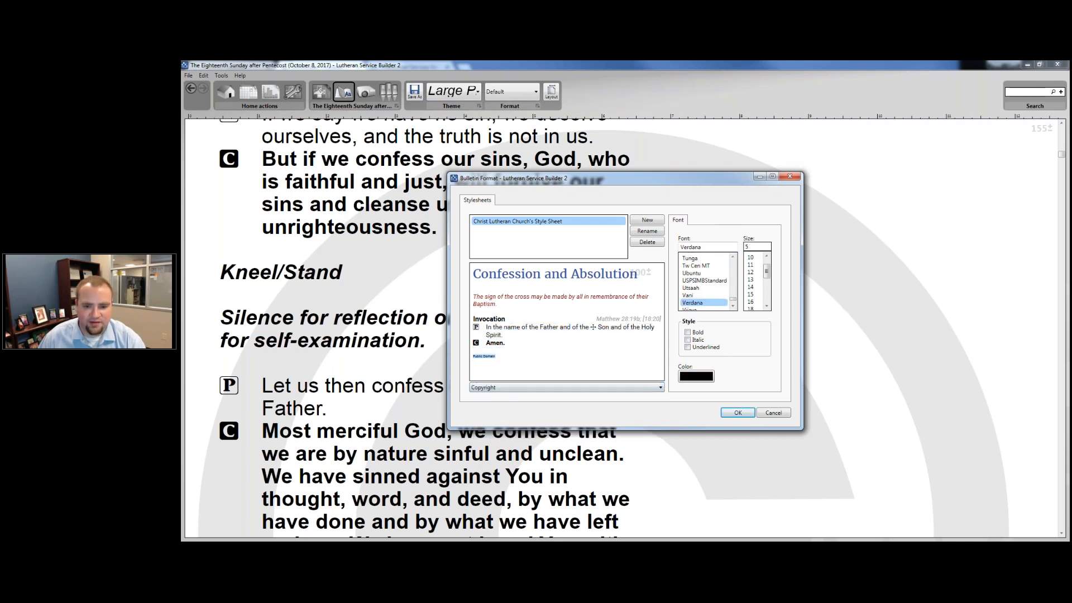
drag(720, 249, 420, 190)
text(Roboto)
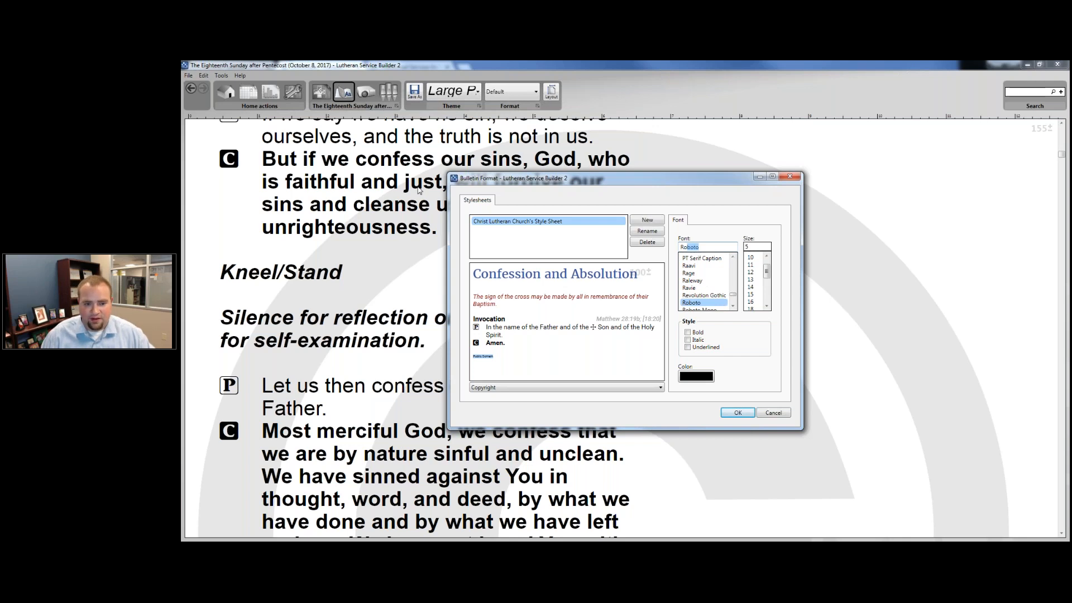
key(Return)
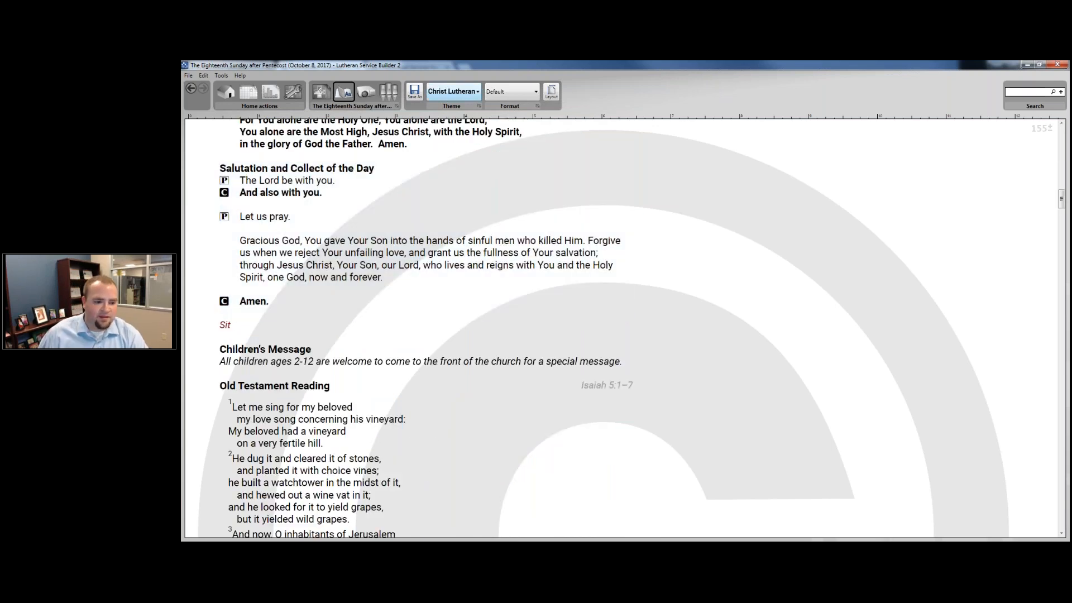
Reopen the church stylesheet for editing, center the Heading style, and set its text to all uppercase
click(475, 92)
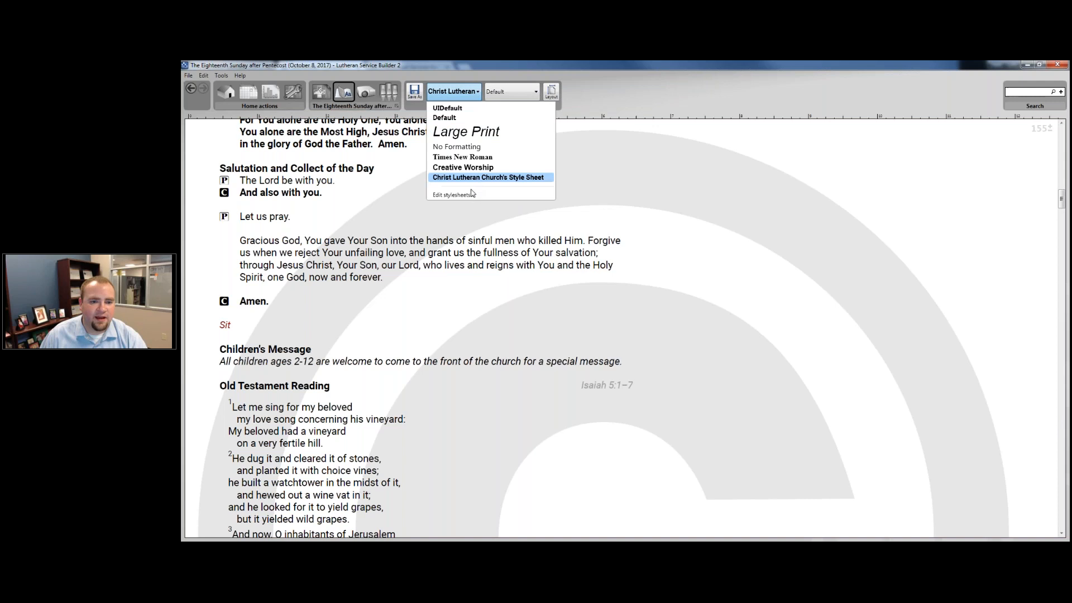
click(462, 196)
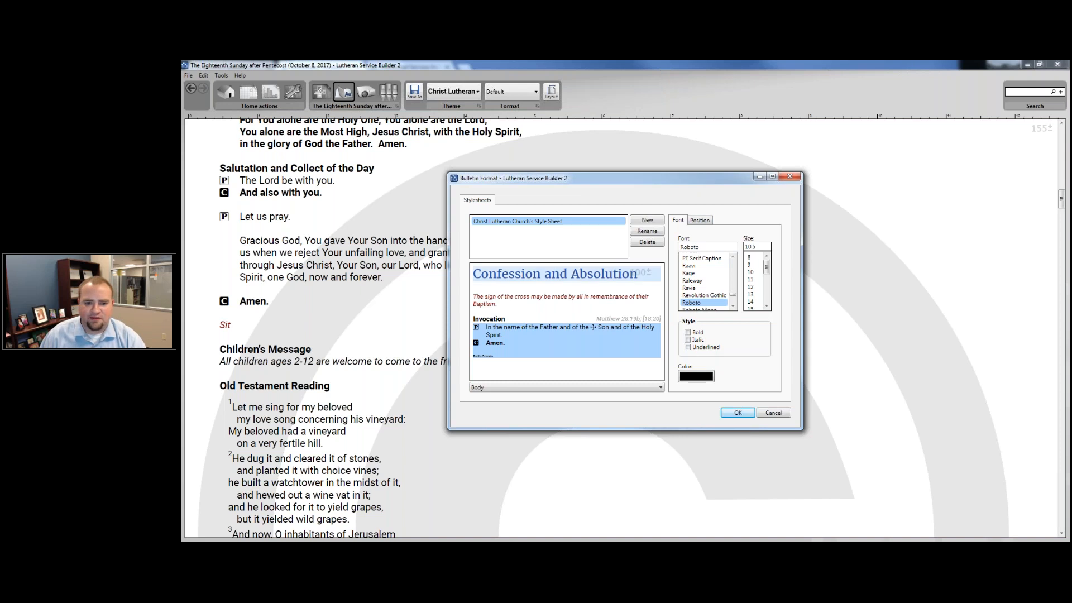
click(581, 279)
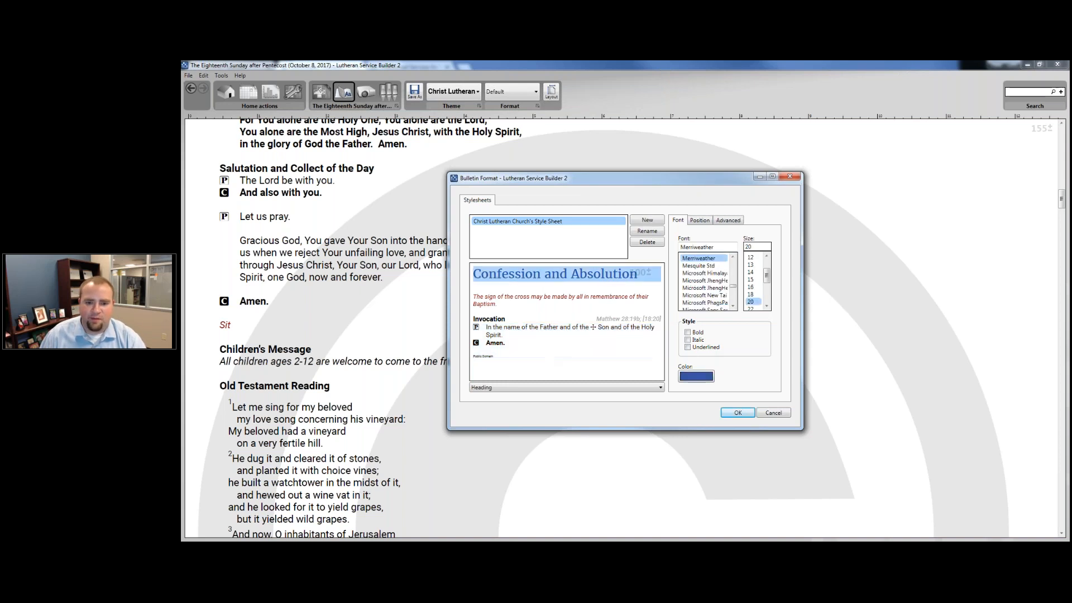
click(708, 221)
click(720, 247)
click(721, 264)
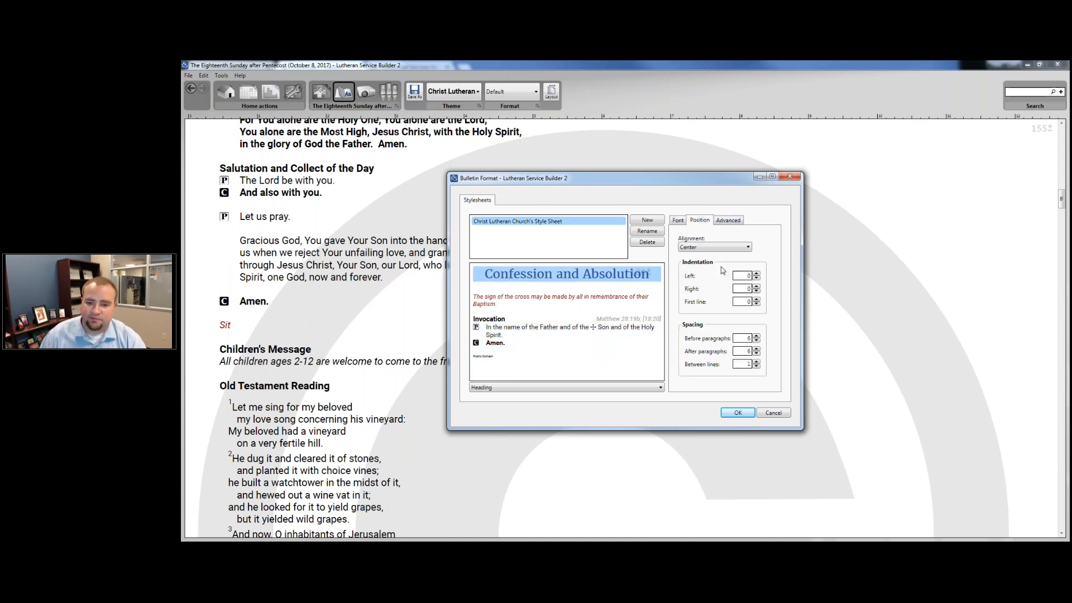
click(738, 220)
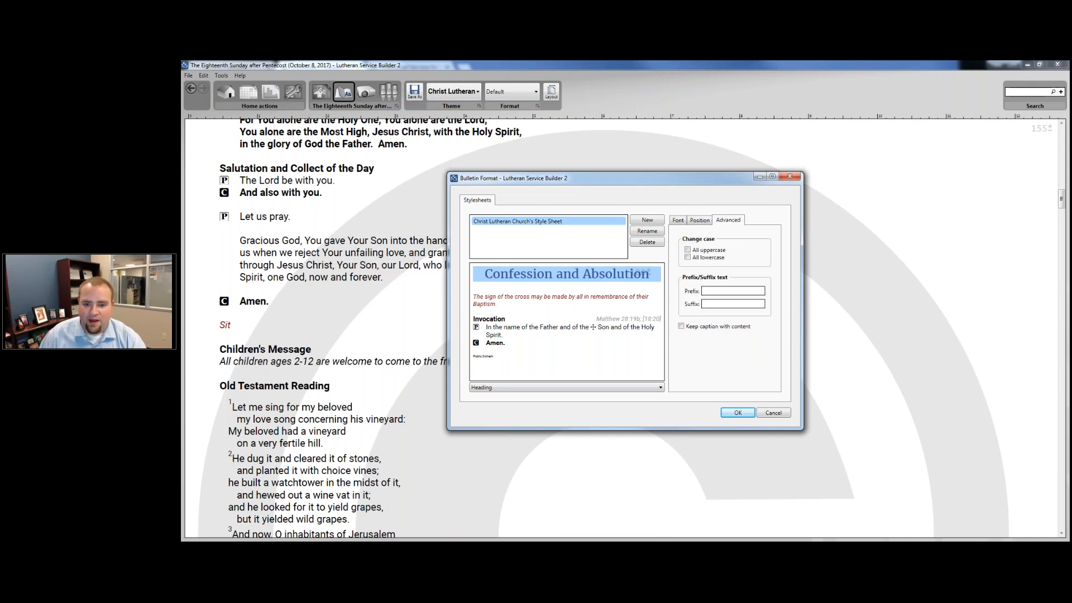
click(689, 250)
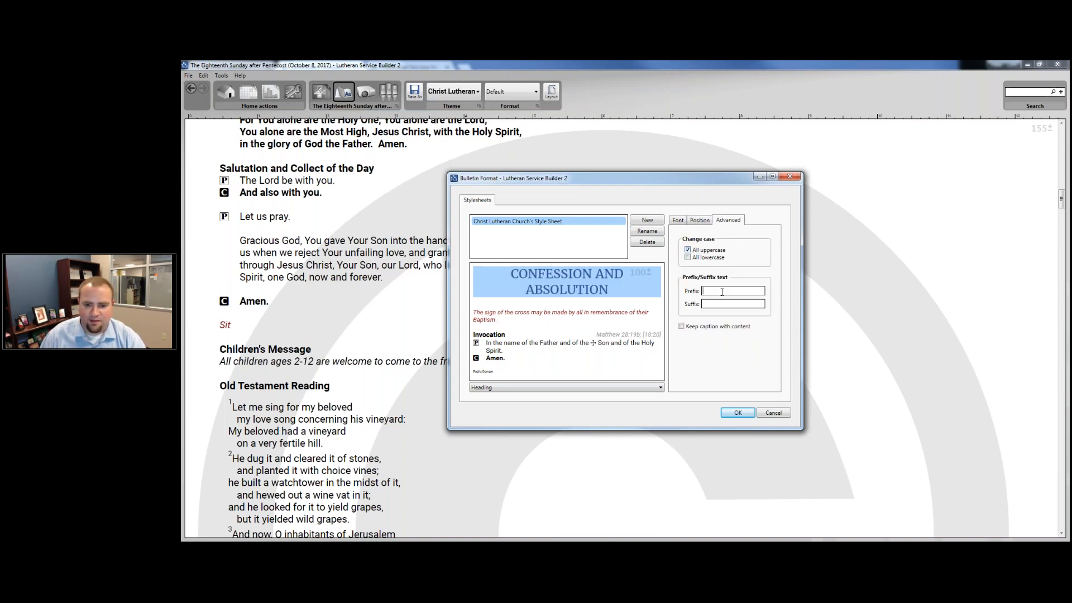
Try hyphens as the prefix and suffix text of the Heading style, then clear both
click(705, 290)
text(-)
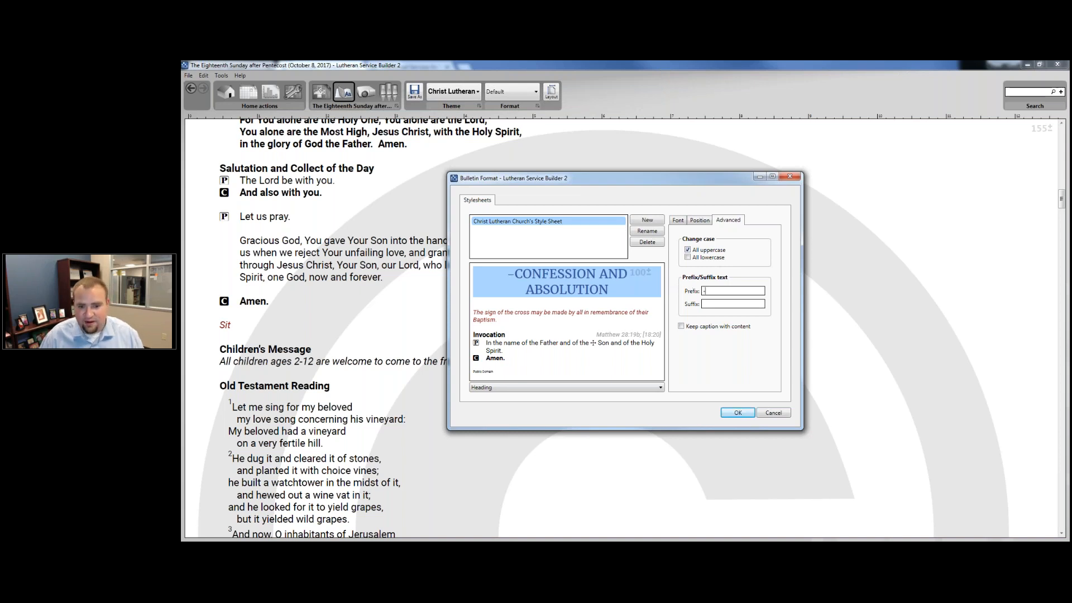
text(-)
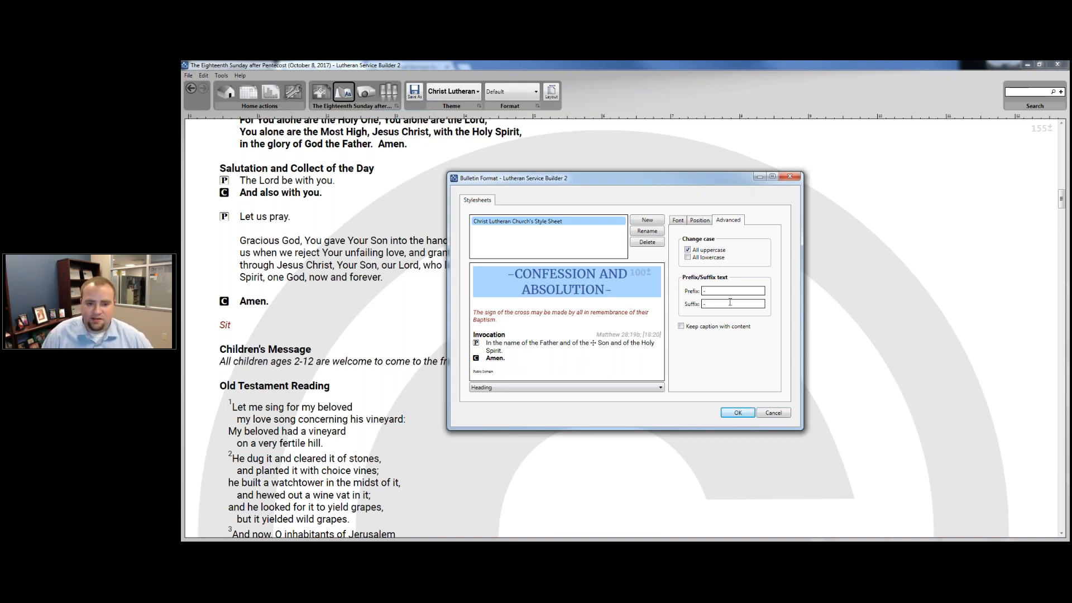
key(BackSpace)
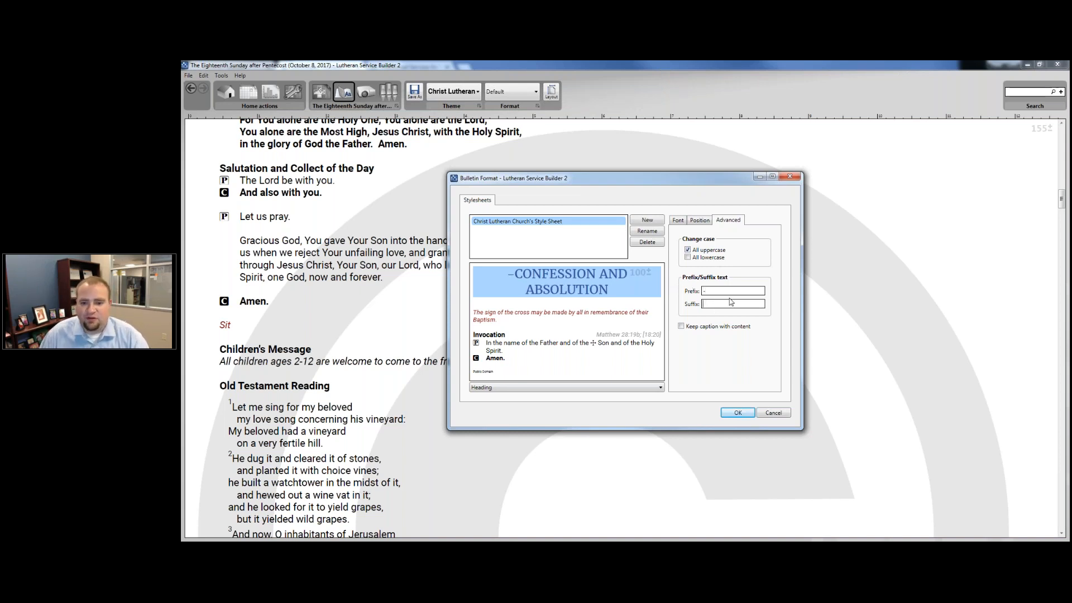
key(BackSpace)
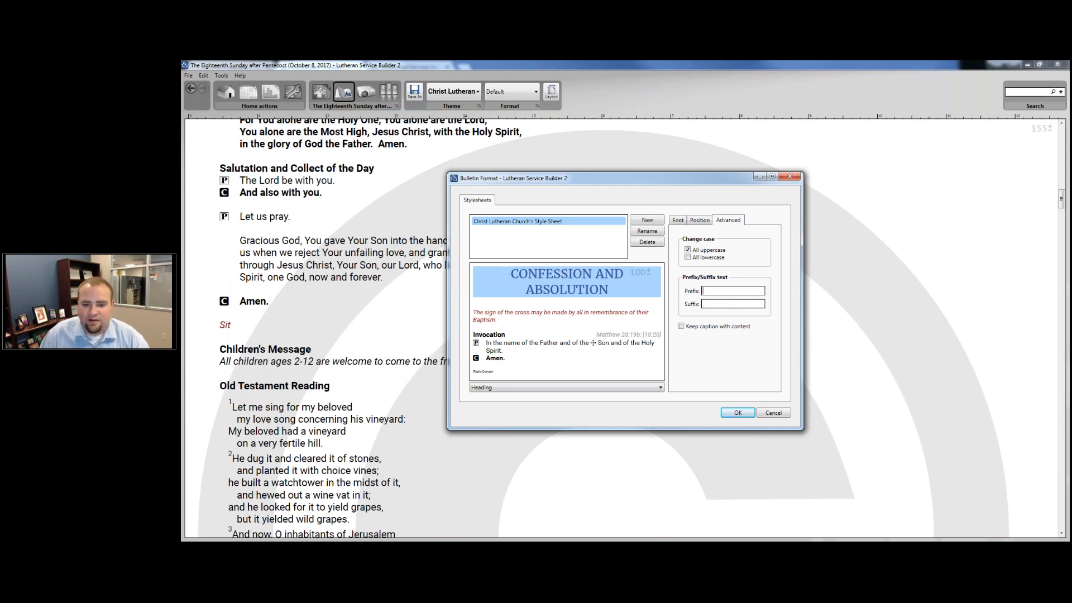
Apply the Heading style changes and review the reformatted bulletin from its beginning, including the opening hymn and rubrics
click(726, 415)
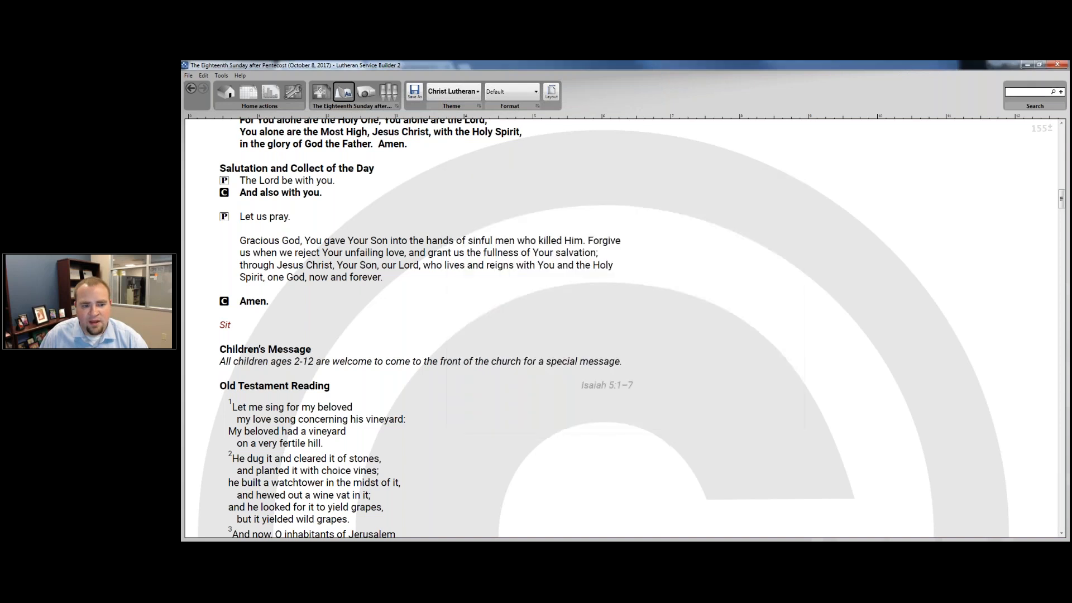
click(469, 242)
scroll(486, 256, up, 4)
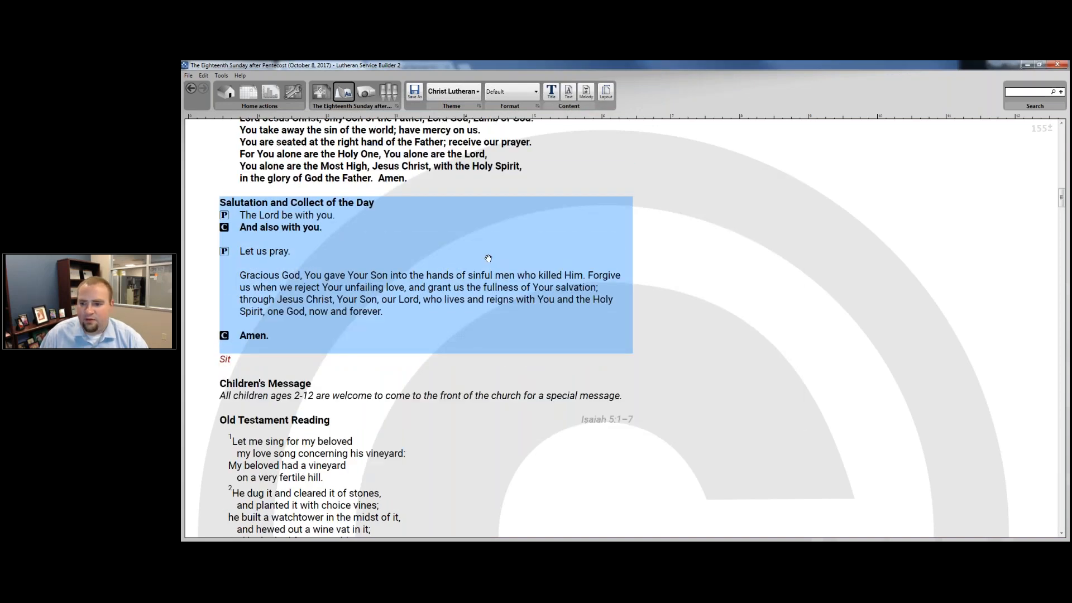
drag(1062, 197, 1062, 137)
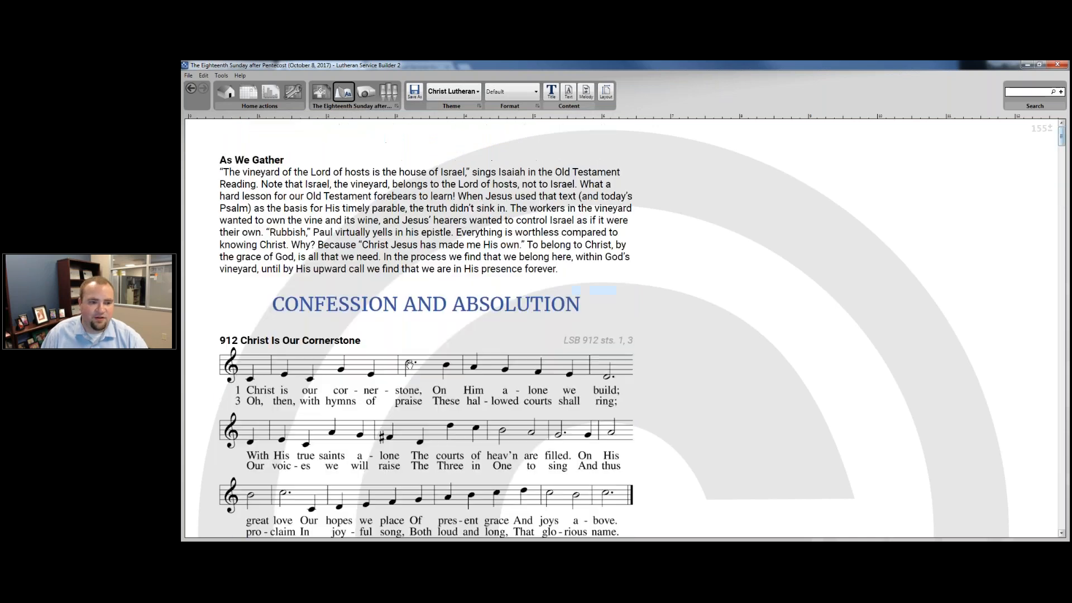
scroll(503, 288, down, 5)
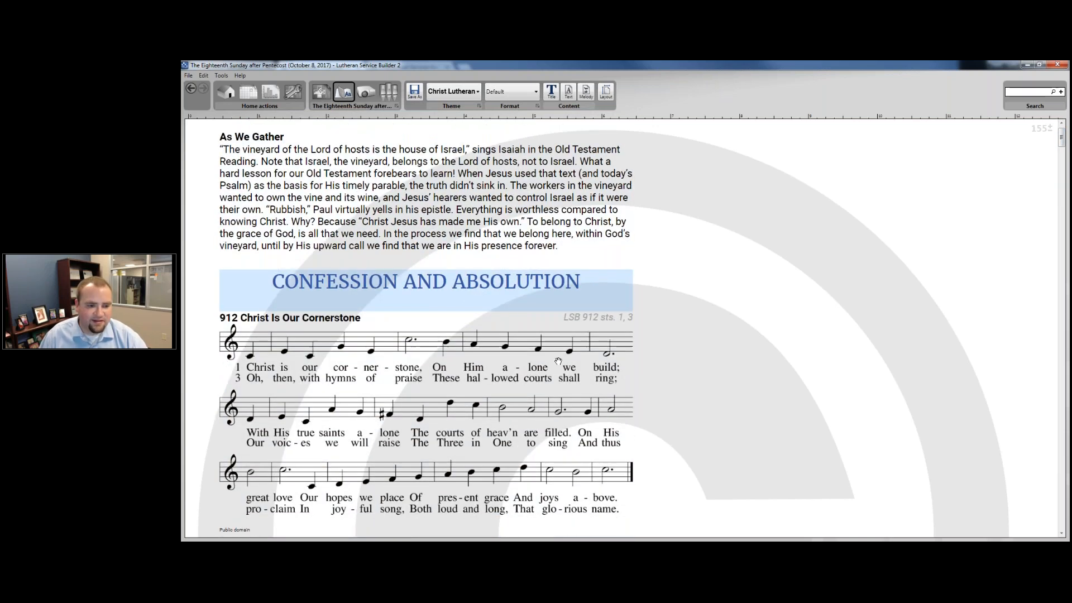
scroll(400, 305, up, 5)
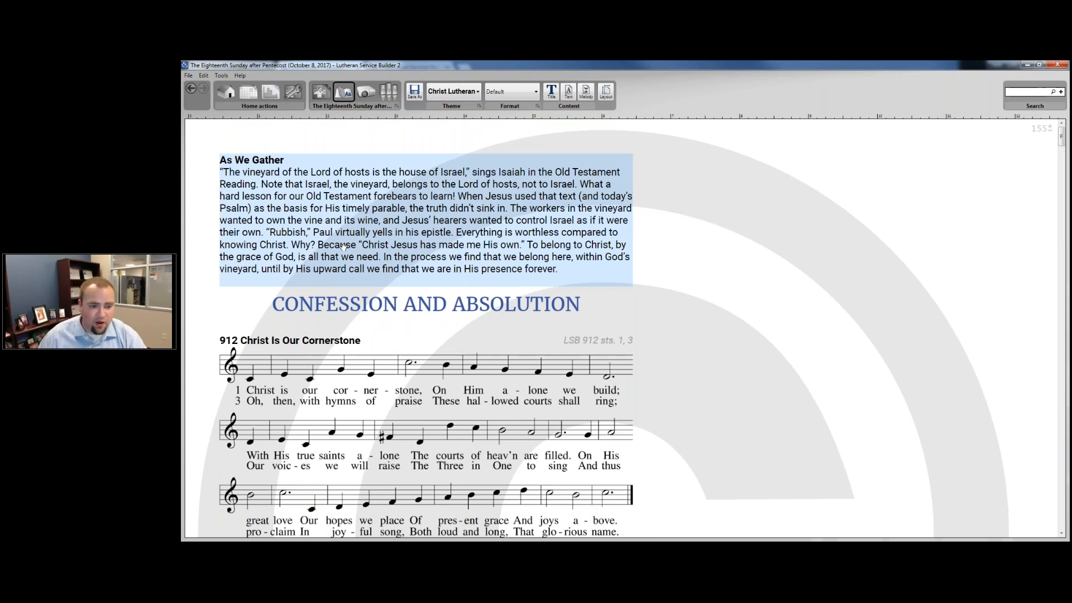
scroll(409, 323, down, 2)
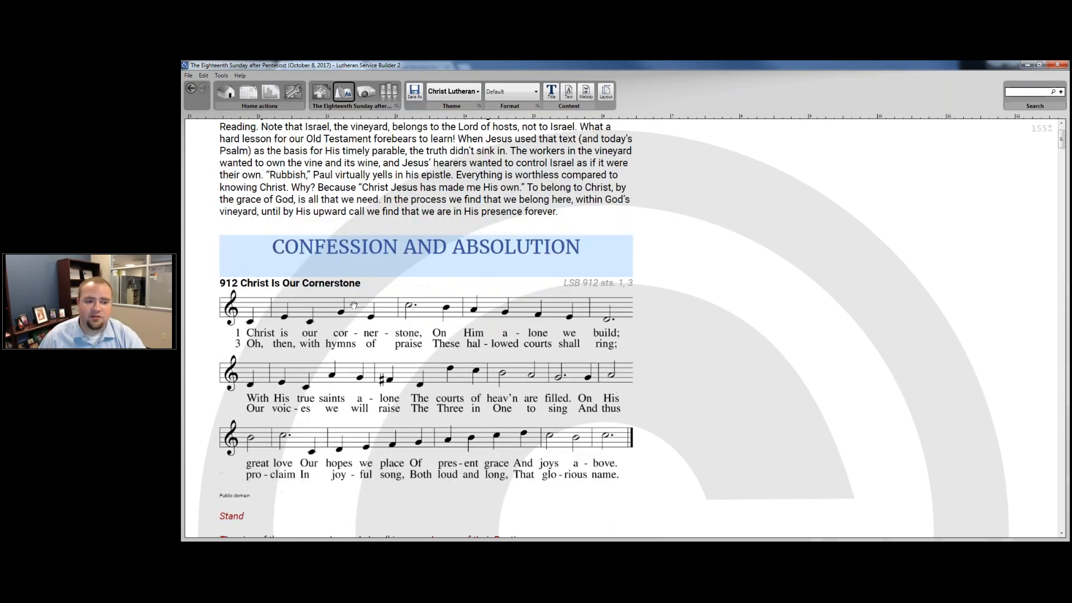
click(409, 322)
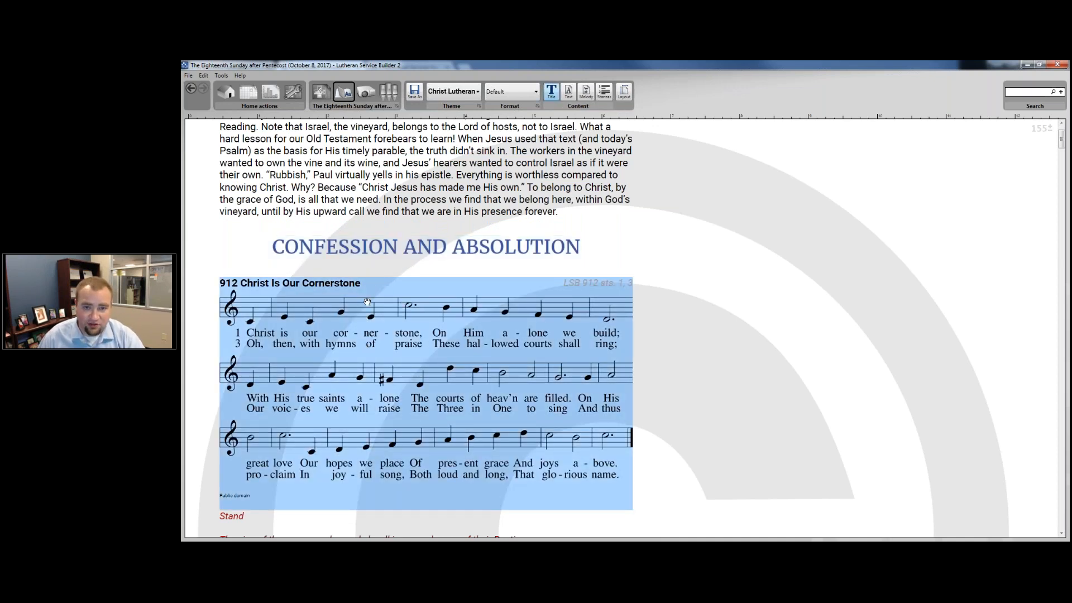
scroll(367, 302, down, 4)
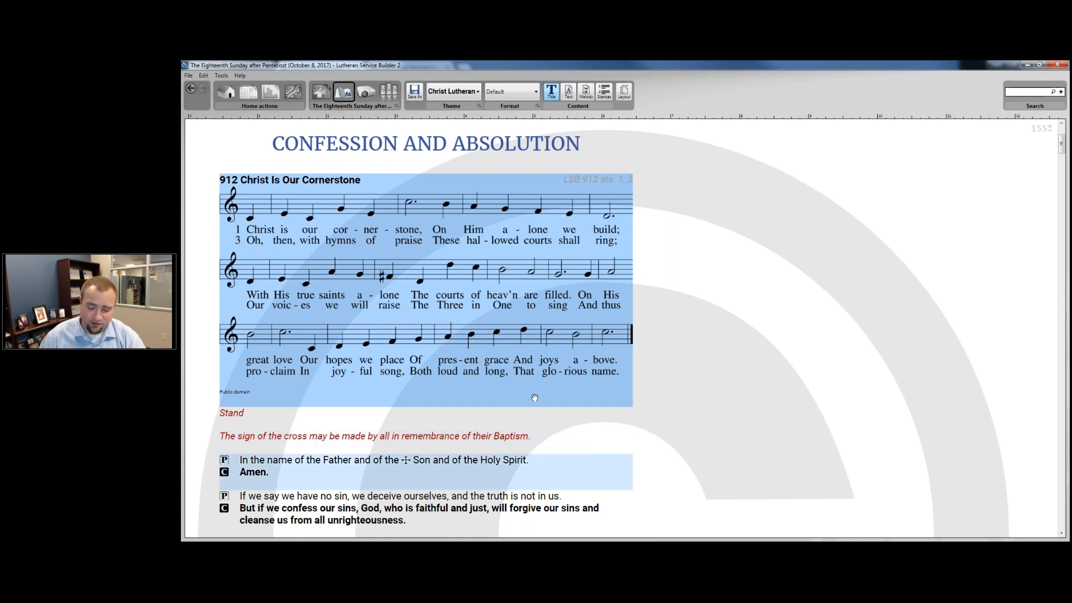
Save the bulletin to the Desktop as the Word 97-2003 document "2017-10-08.The Eighteenth Sunday after Pentecost"
scroll(537, 391, down, 1)
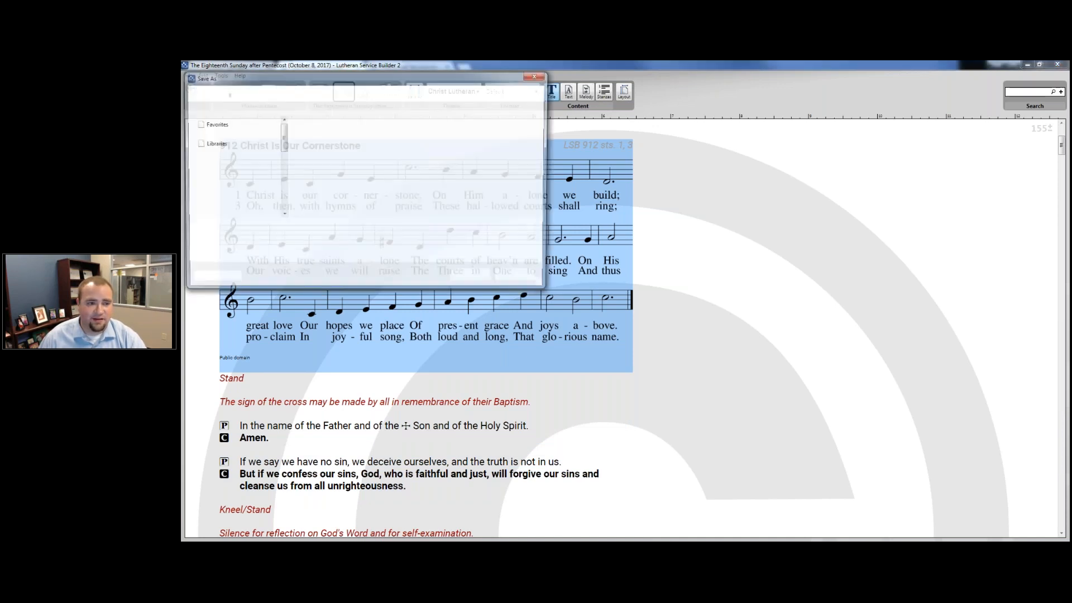
click(253, 135)
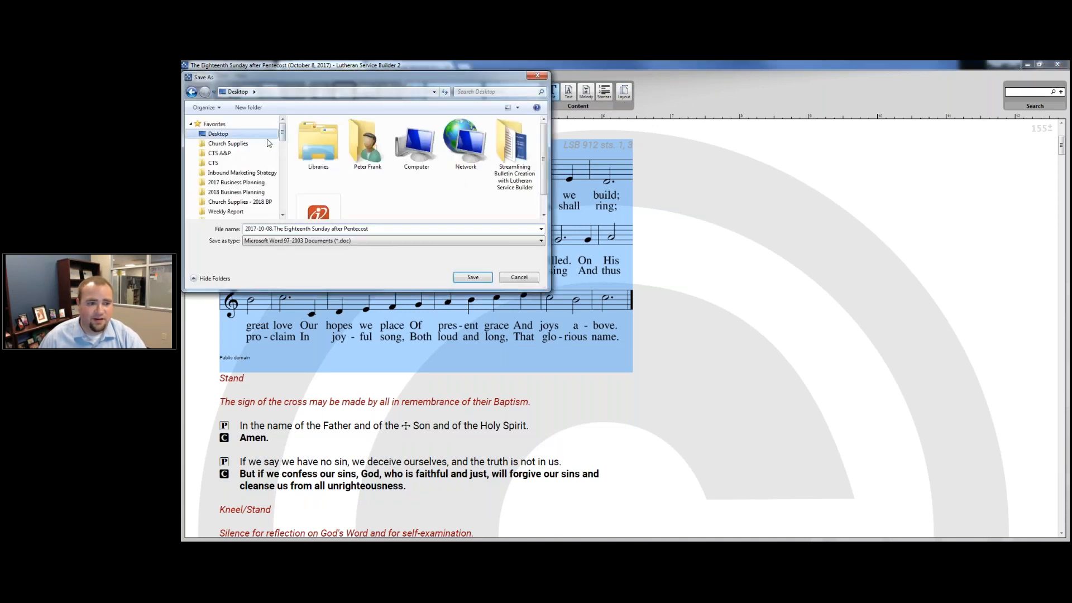
click(473, 277)
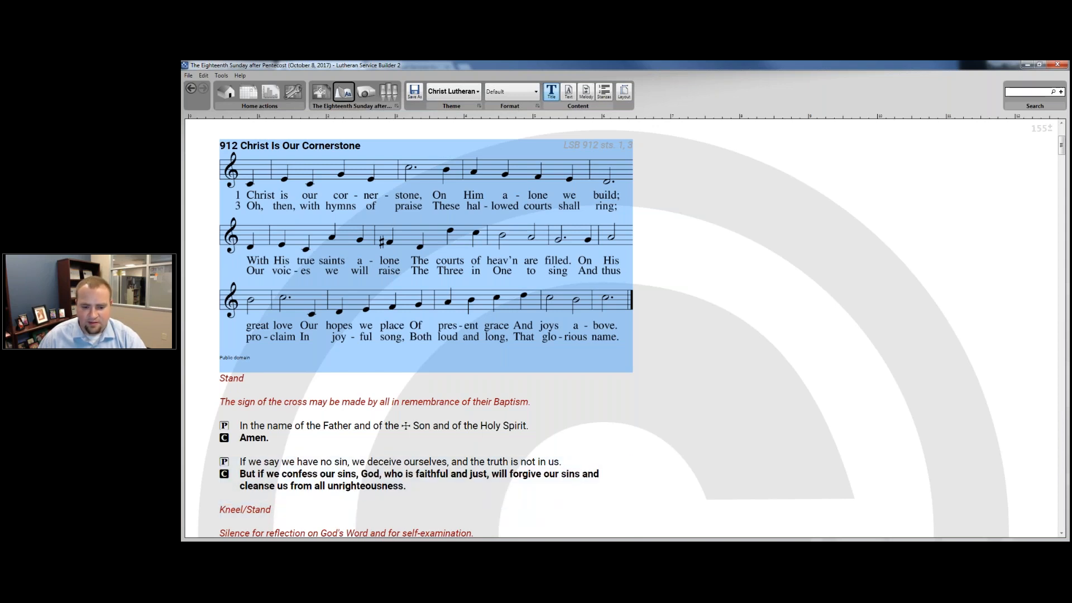
Open the exported October 8 bulletin from the Desktop folder in Word and maximize its window
right_click(510, 553)
click(521, 504)
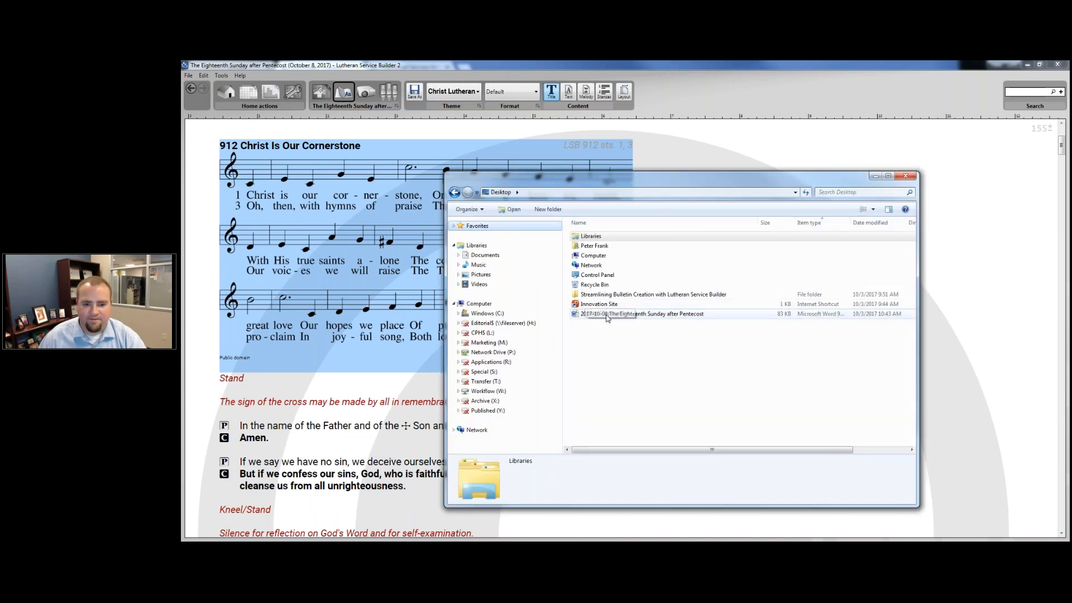
click(608, 314)
key(alt+Tab)
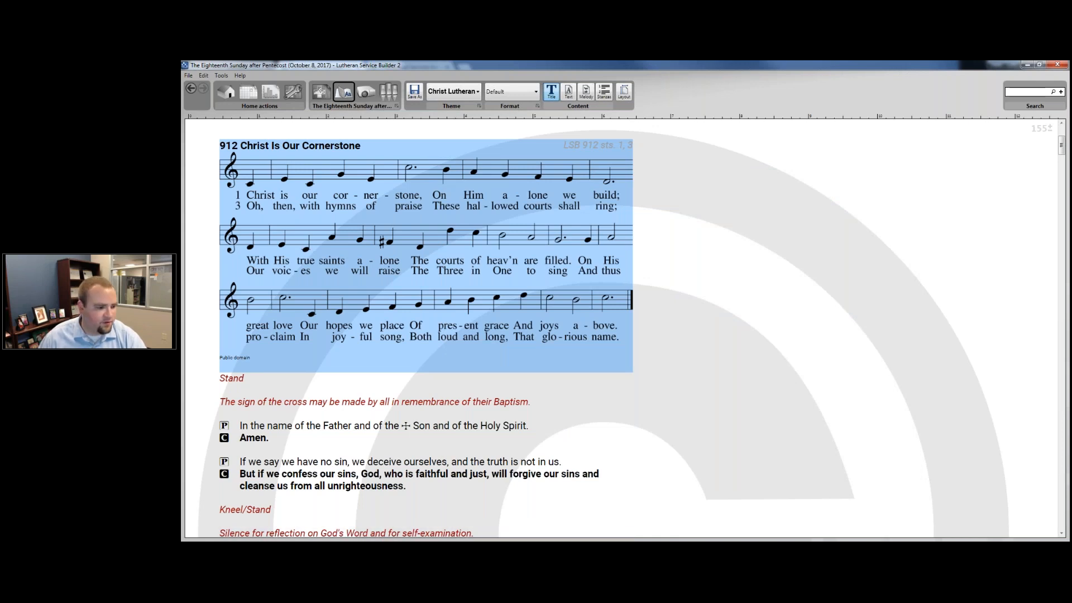
drag(723, 208, 340, 67)
double_click(594, 65)
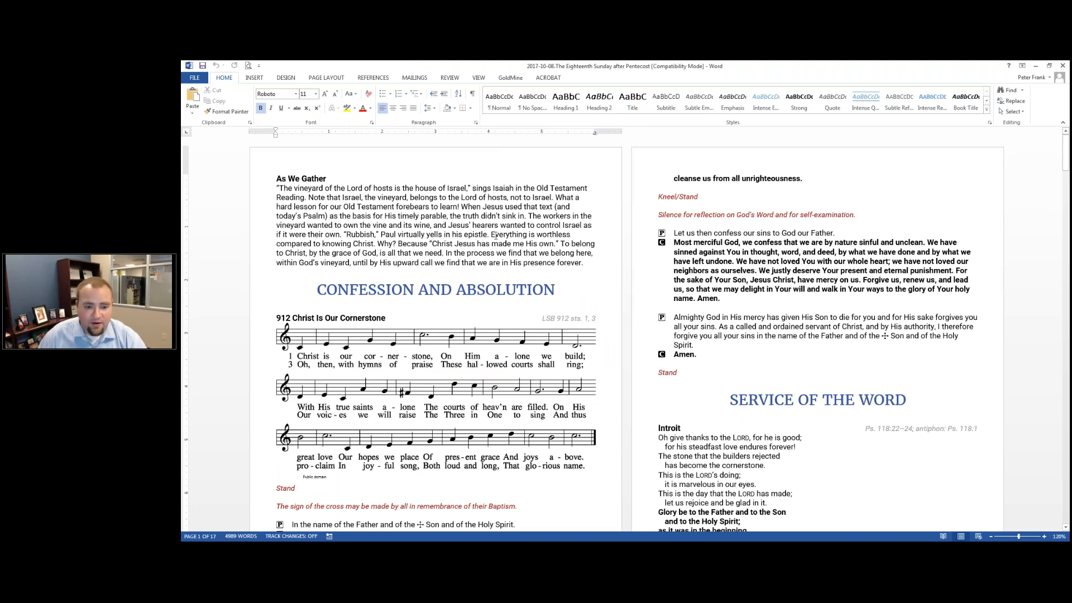
Examine the headings, hymn music, rubrics and responses on the first pages of the exported Word bulletin
scroll(492, 238, down, 3)
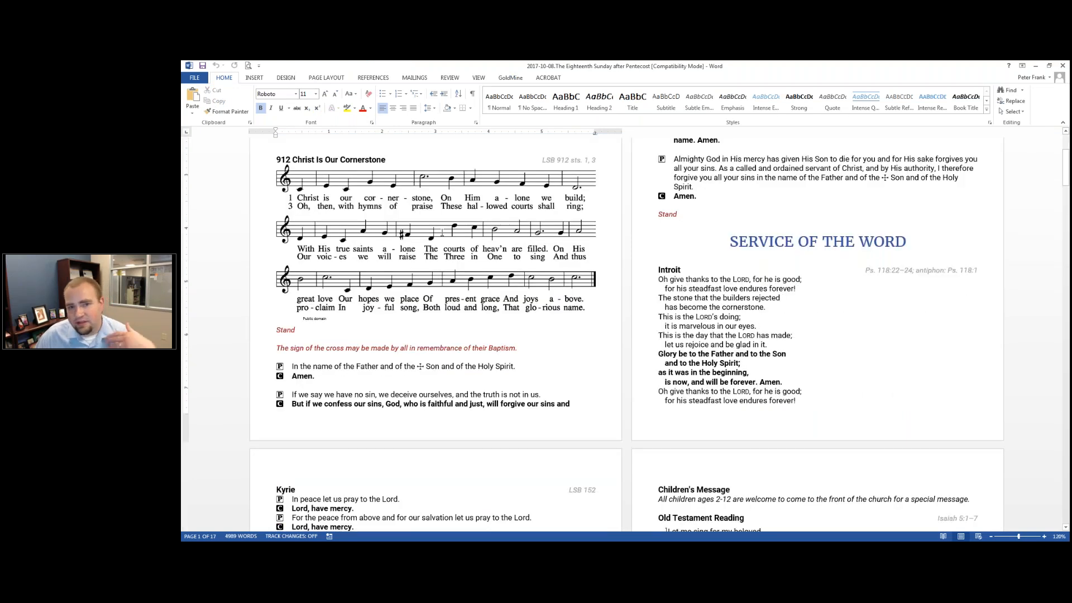
scroll(425, 245, up, 3)
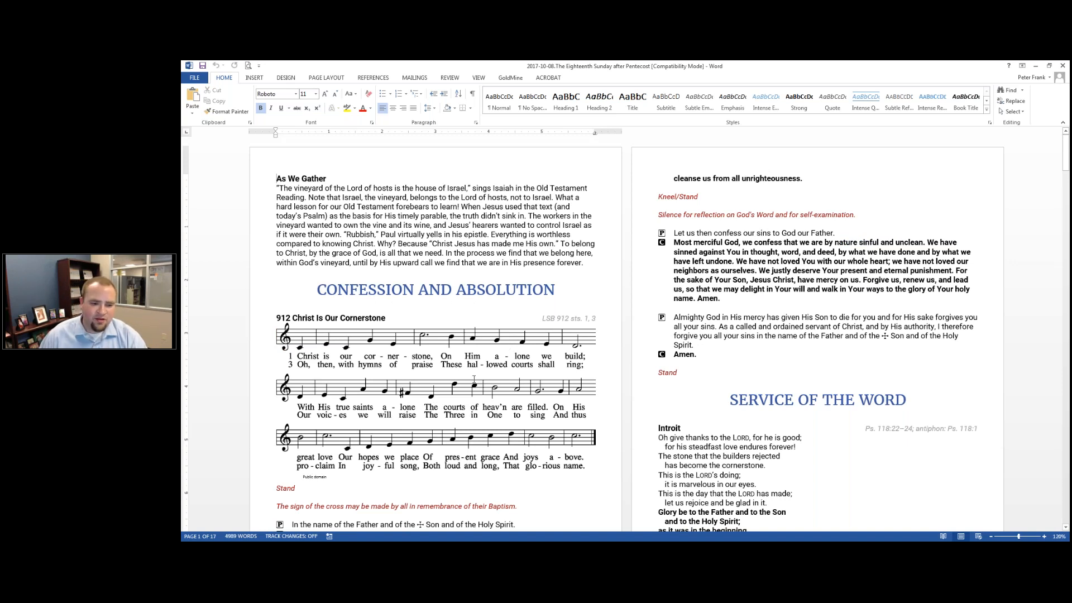
scroll(458, 360, down, 3)
scroll(458, 360, up, 2)
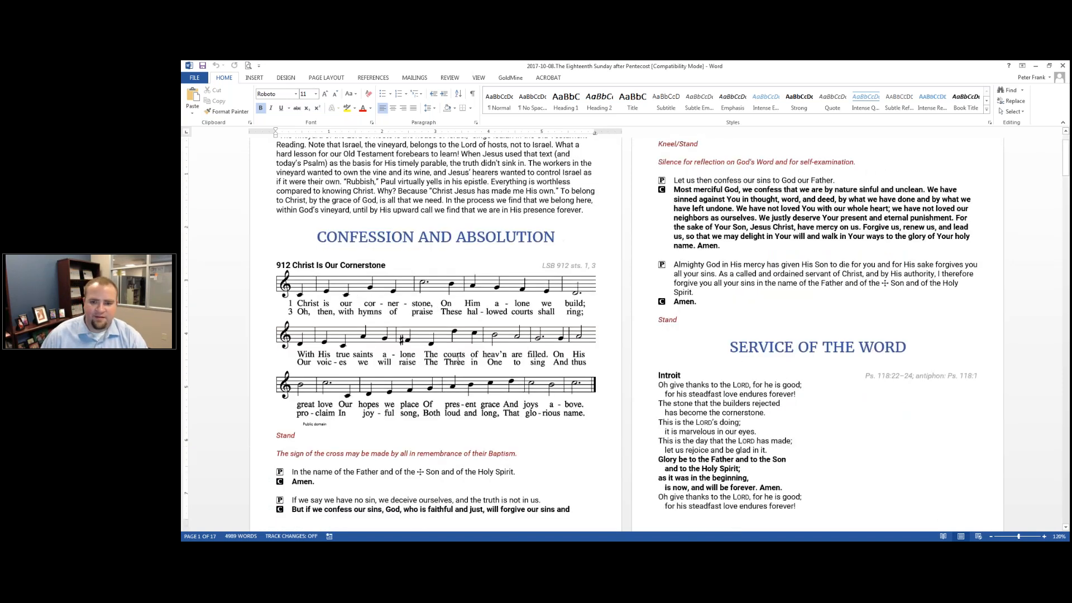
scroll(750, 237, up, 1)
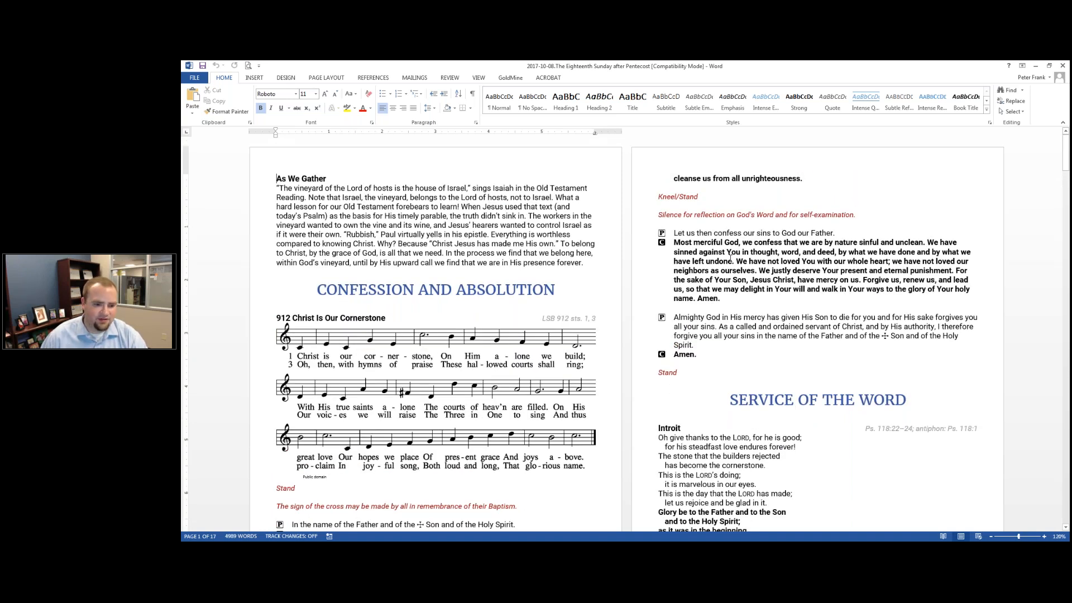
scroll(732, 262, down, 1)
scroll(556, 443, down, 2)
scroll(556, 443, down, 4)
scroll(473, 342, up, 4)
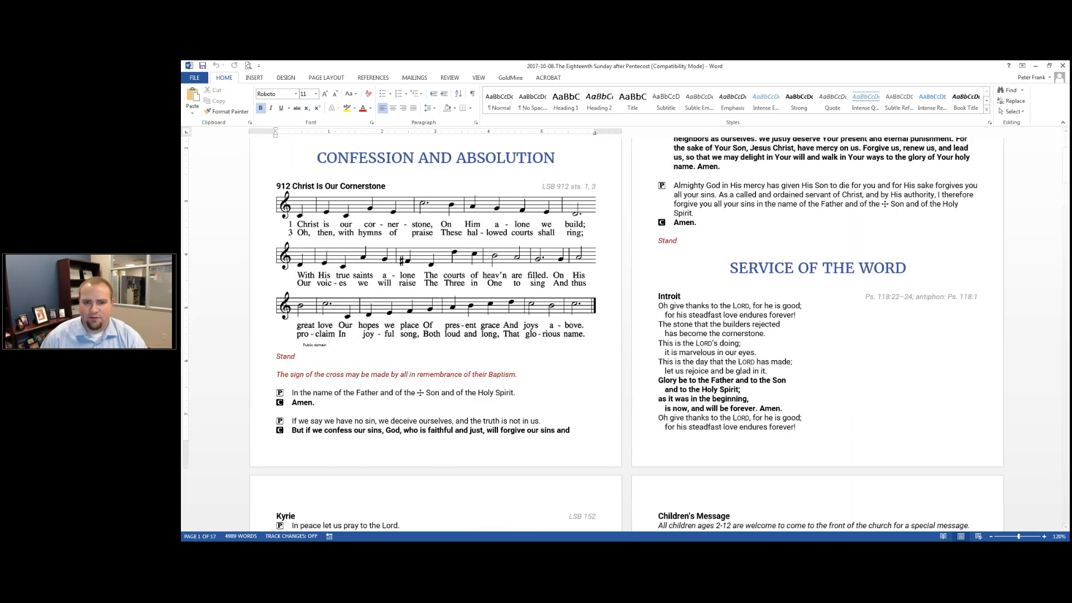
Switch to Lutheran Service Builder and turn on the title of the Invocation in the October 8 bulletin
drag(835, 66, 853, 116)
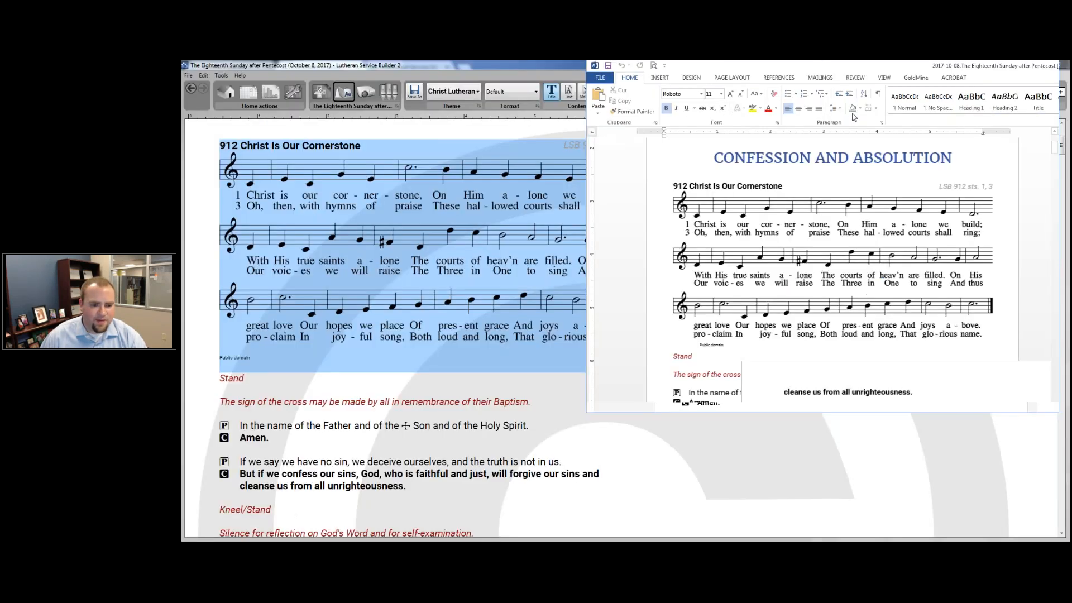
click(355, 434)
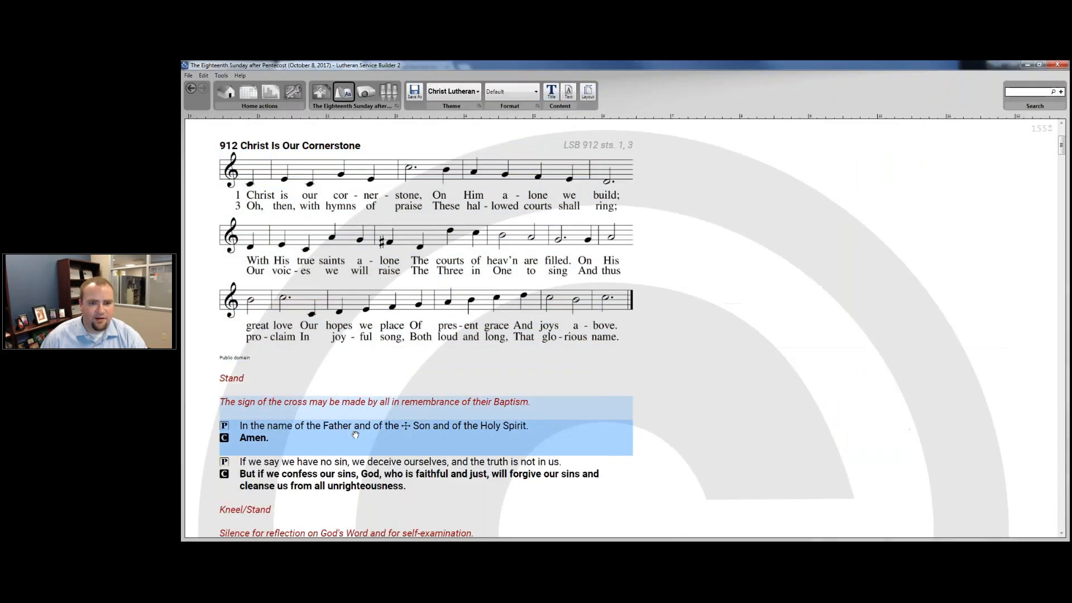
click(551, 92)
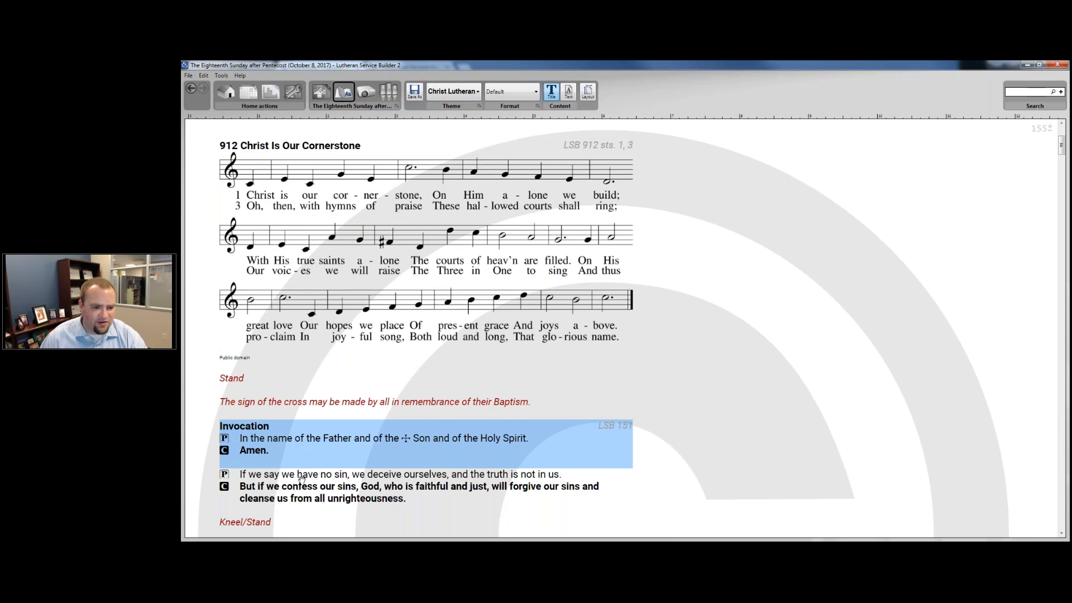
click(360, 486)
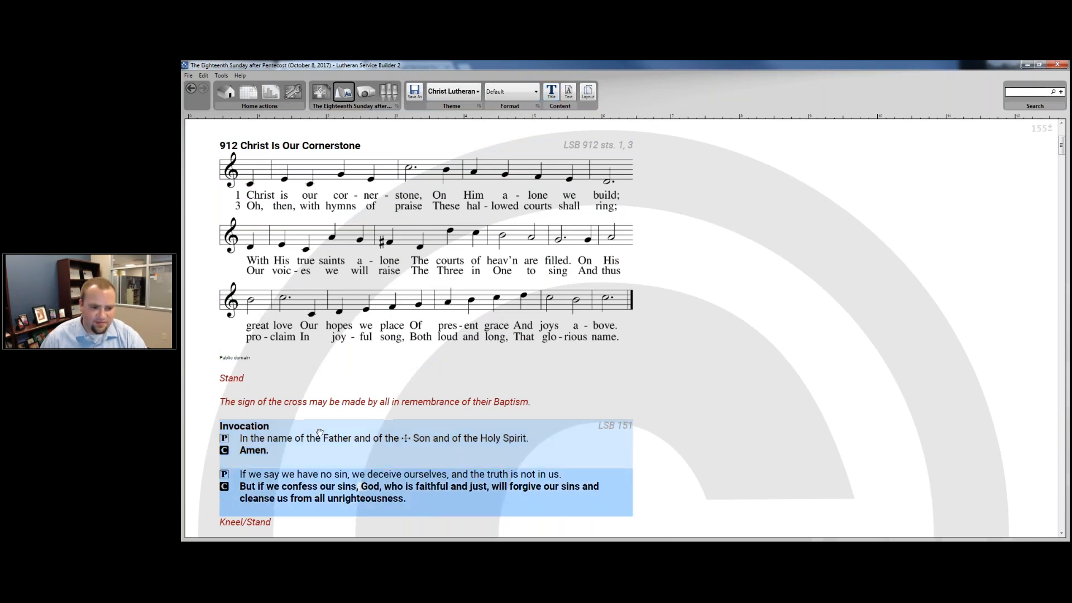
click(319, 438)
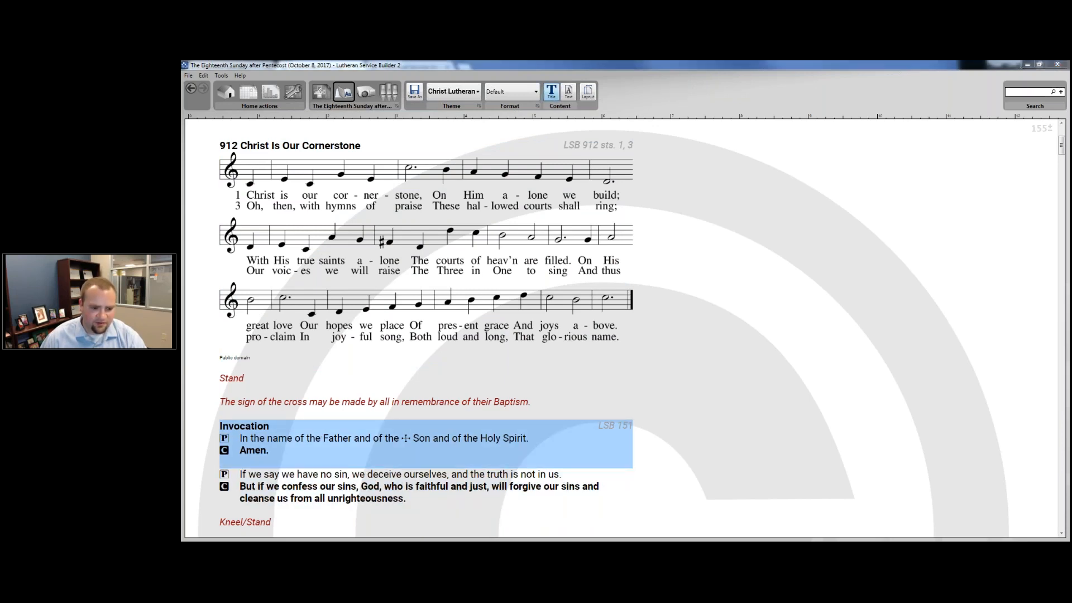
Return to the exported Word bulletin, maximize it, and insert a page break before "As We Gather" for a cover page
click(343, 499)
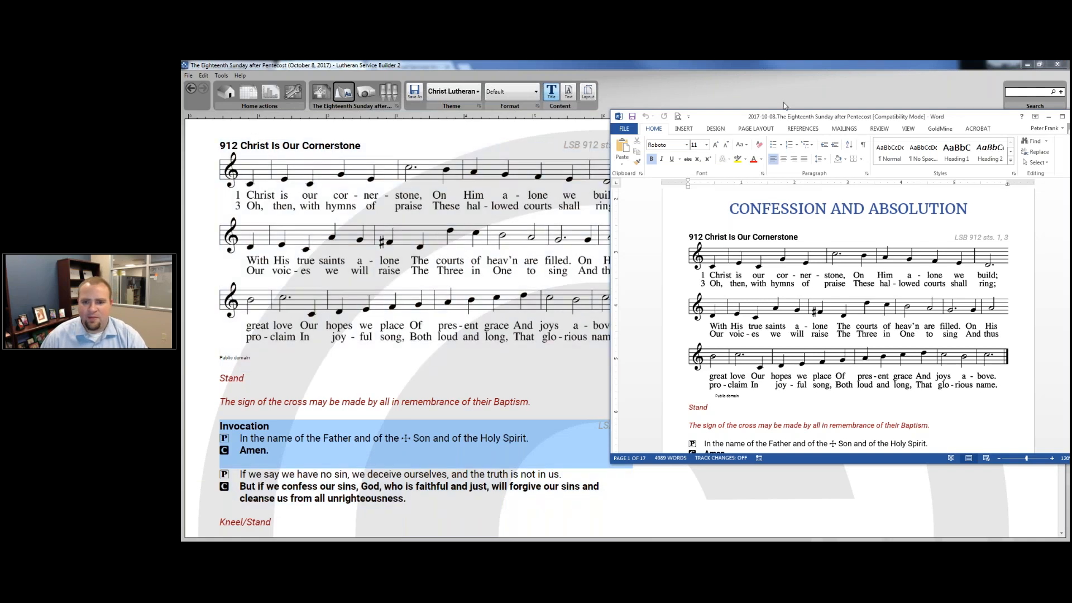
drag(783, 118, 707, 61)
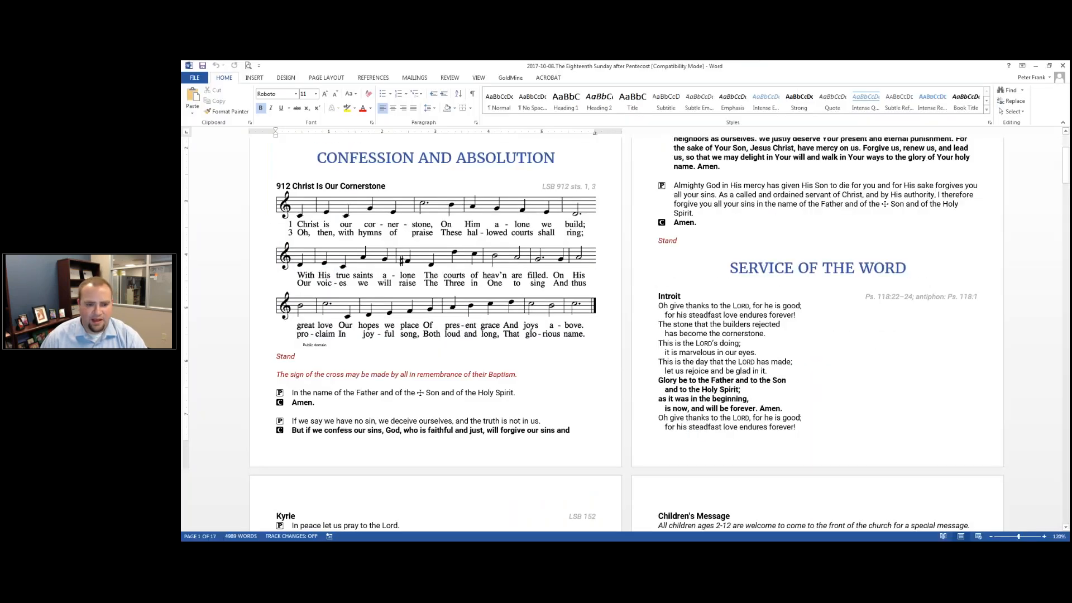
scroll(279, 176, up, 3)
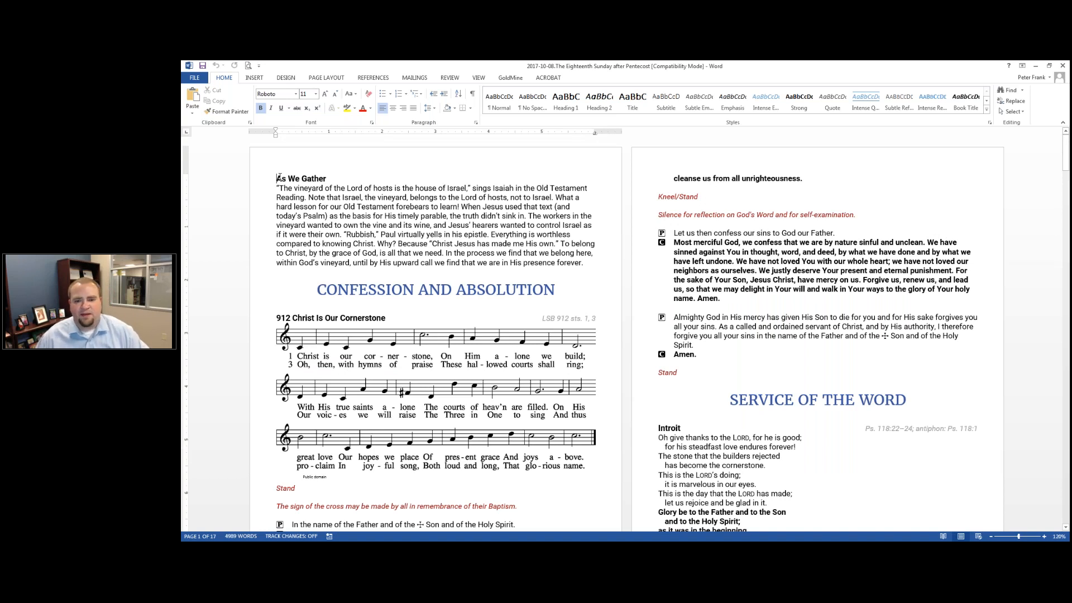
key(ctrl+Return)
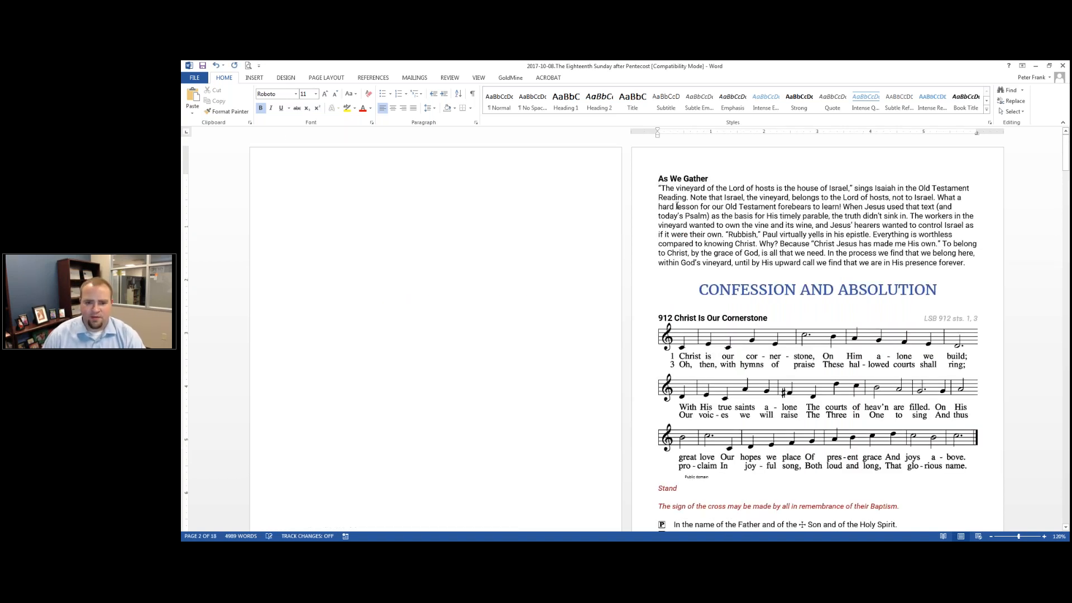
Enter the title "The Eighteenth Sunday after Pentecost" on the blank first page
click(378, 214)
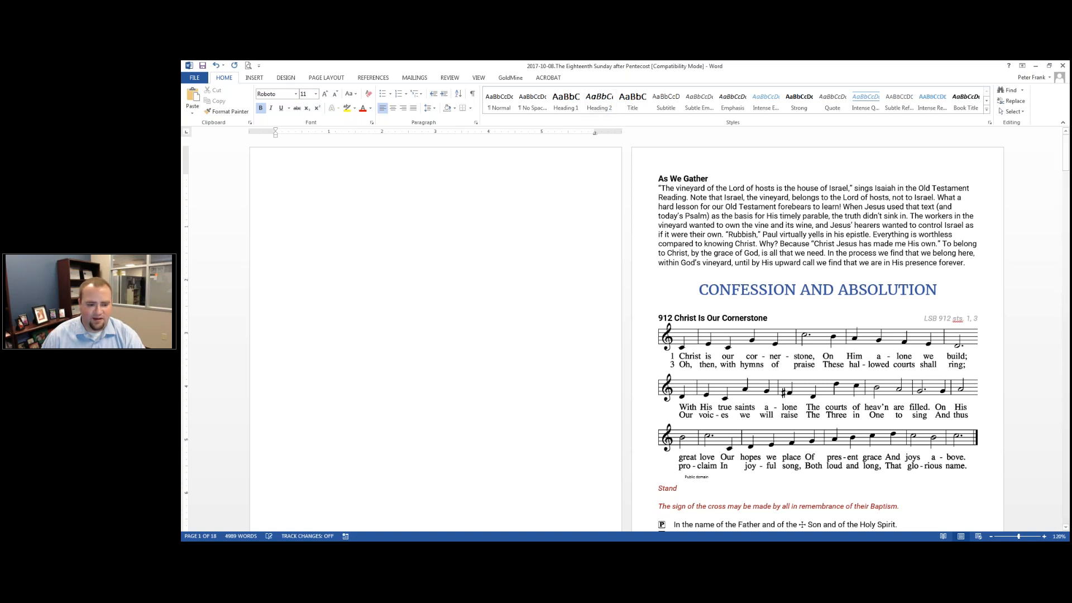
text(The)
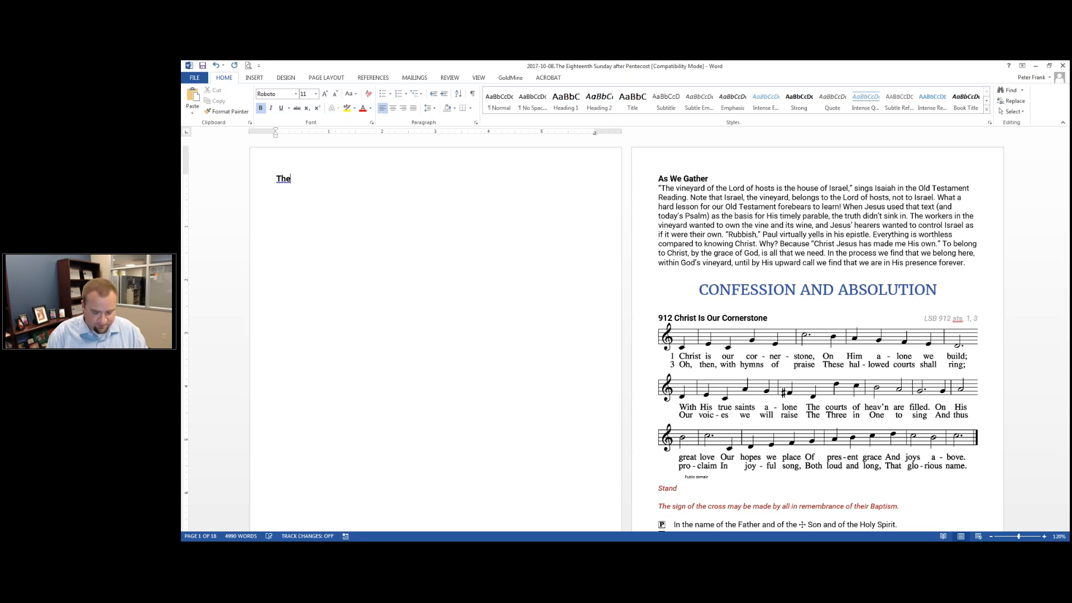
text(   Eight)
key(BackSpace)
key(BackSpace)
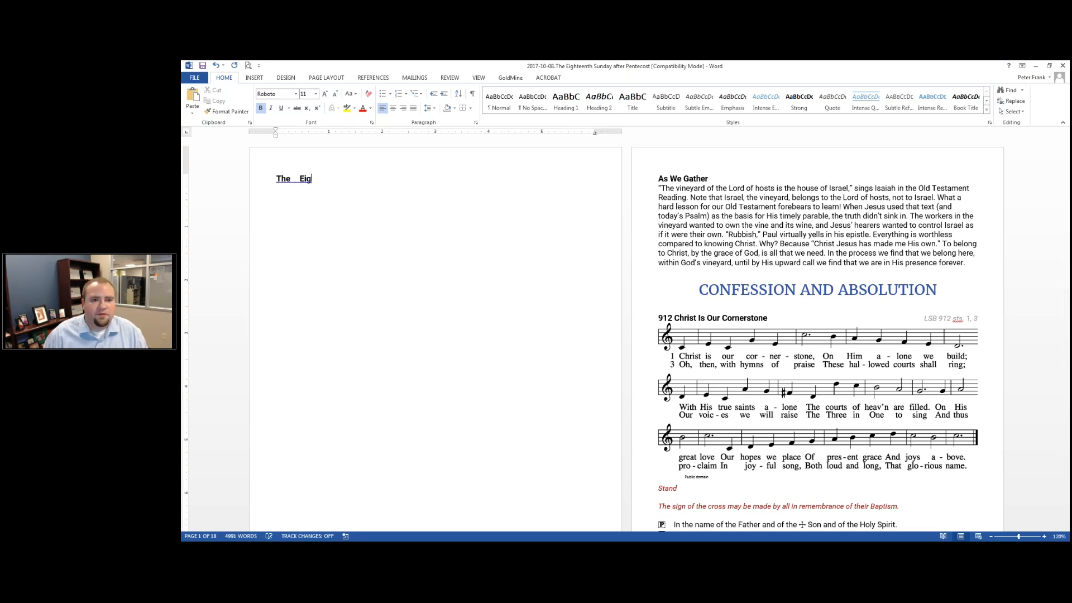
key(BackSpace)
key(BackSpace)
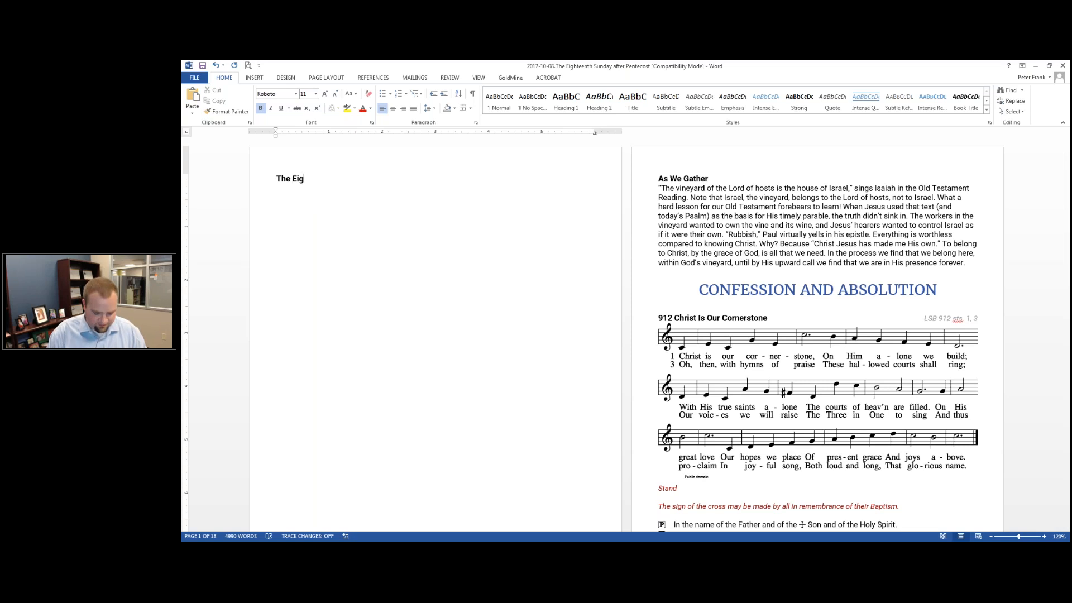
text(th)
key(BackSpace)
key(BackSpace)
text(htteen)
key(BackSpace)
key(BackSpace)
key(BackSpace)
key(BackSpace)
key(BackSpace)
text(ee)
key(BackSpace)
key(BackSpace)
text(teenth Sun)
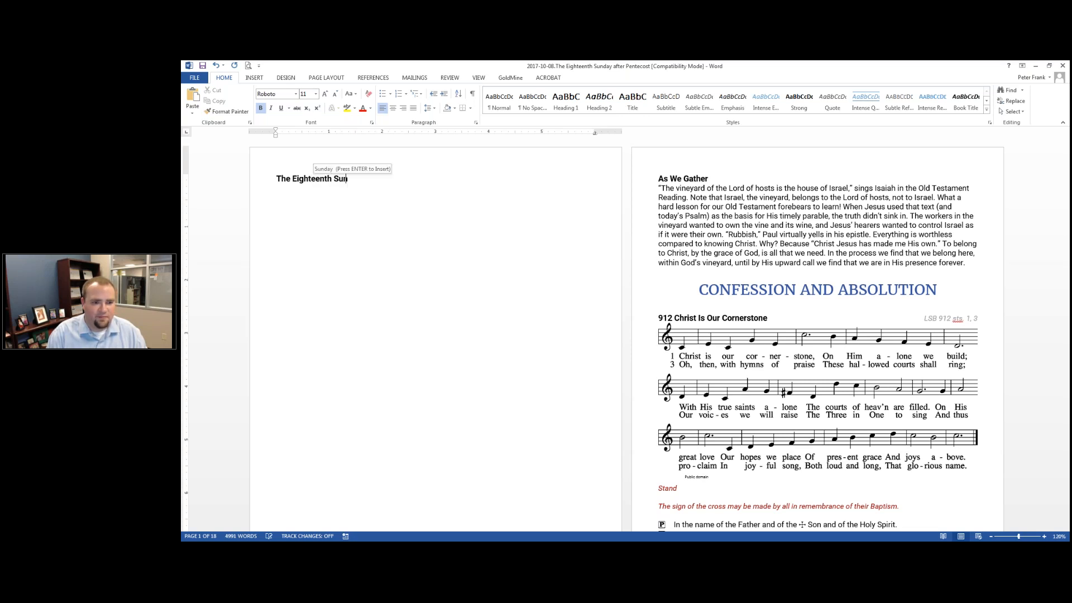
text(day after Pen)
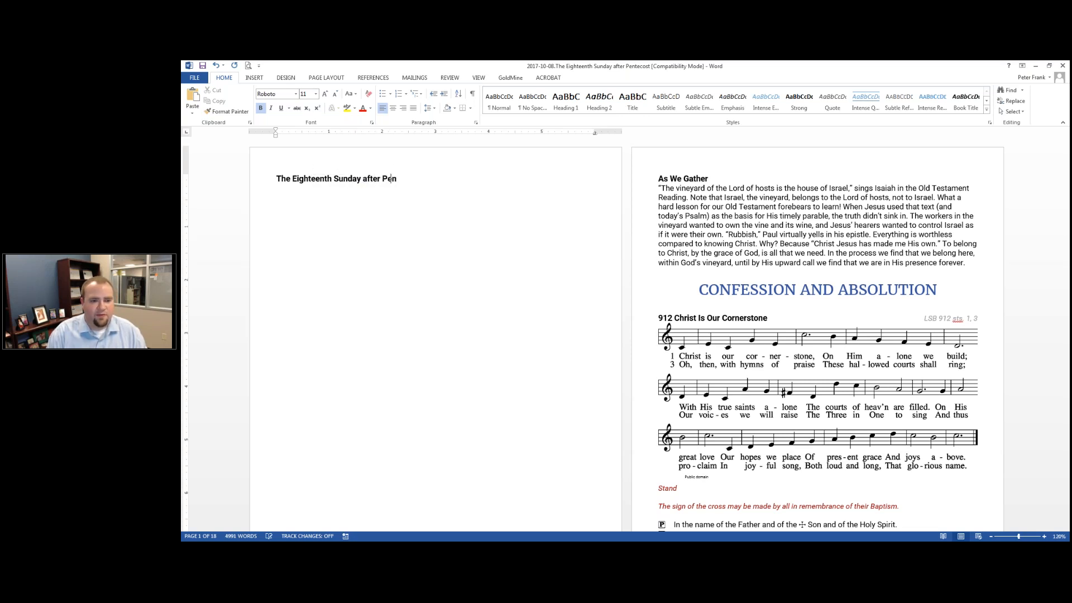
text(tecost)
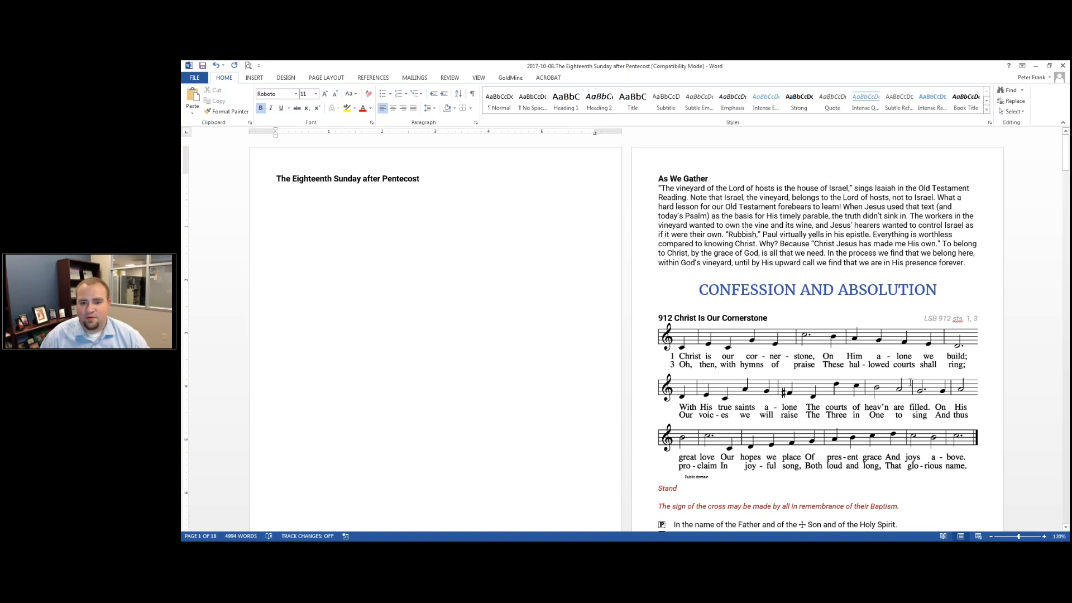
Insert the grapevine picture from the Desktop folder "Streamlining Bulletin Creation with Lutheran Service Builder" below the cover title
scroll(829, 235, down, 5)
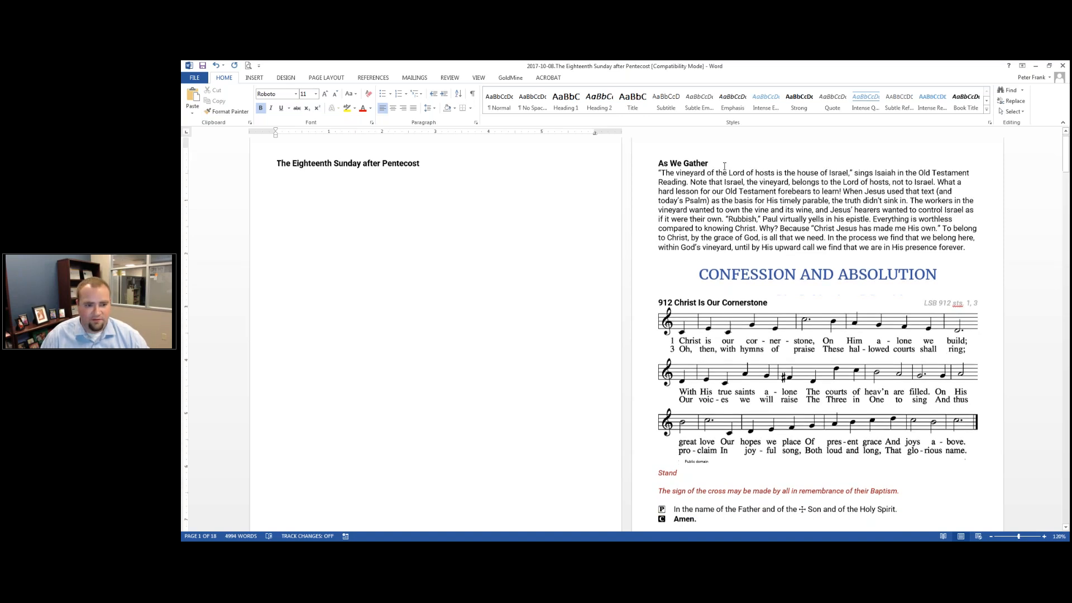
scroll(426, 153, up, 5)
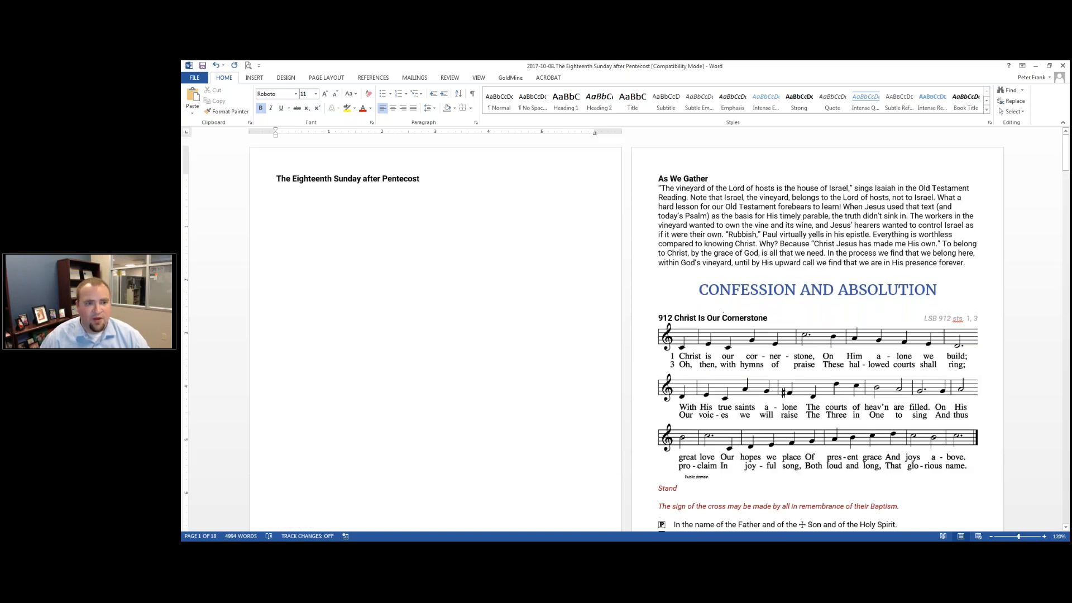
click(249, 79)
scroll(275, 103, up, 1)
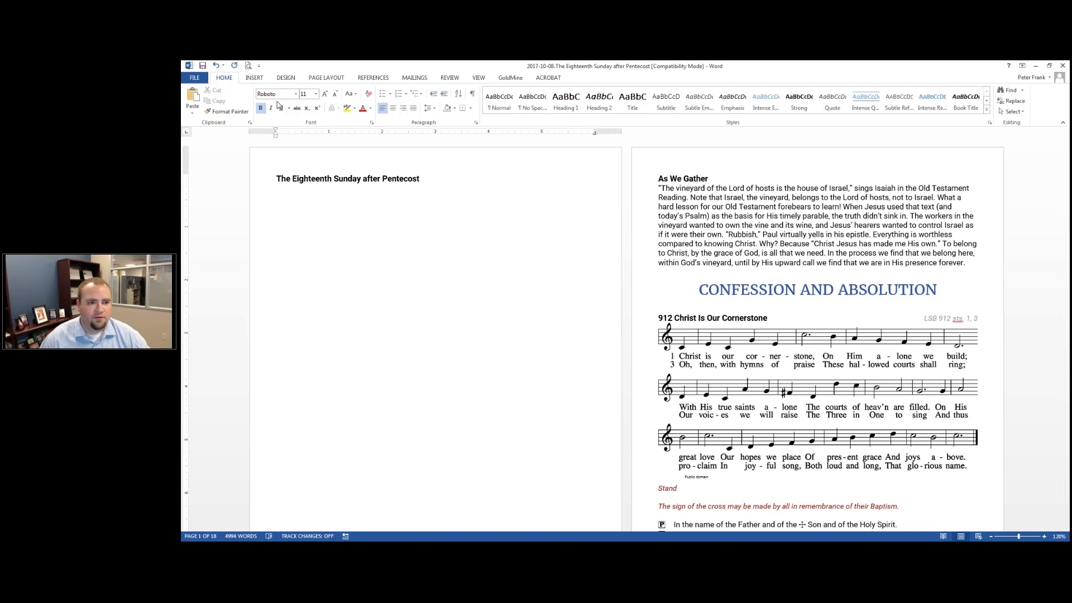
click(261, 79)
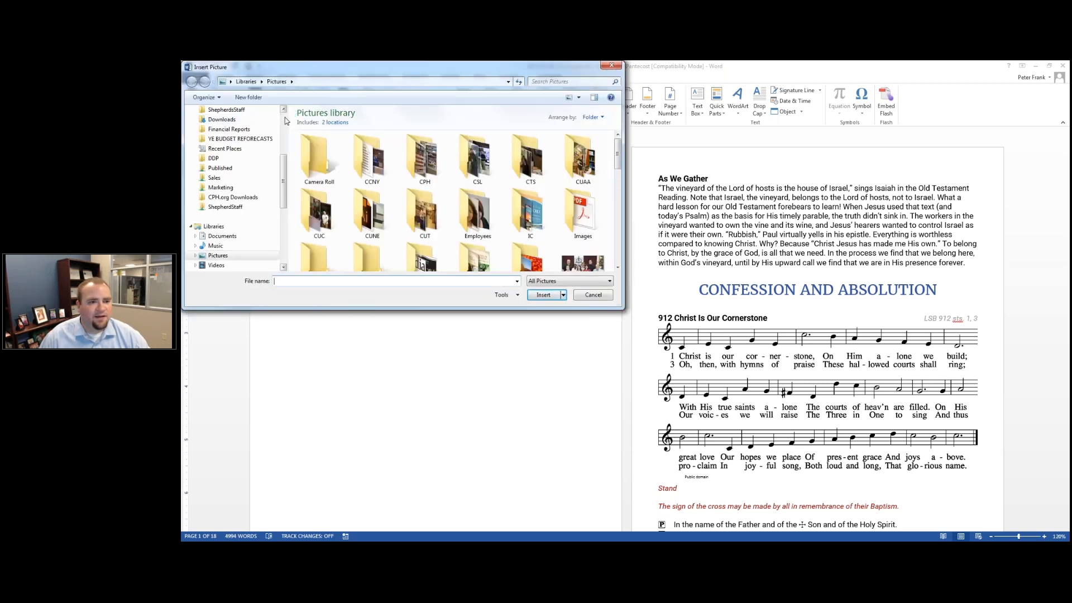
click(218, 143)
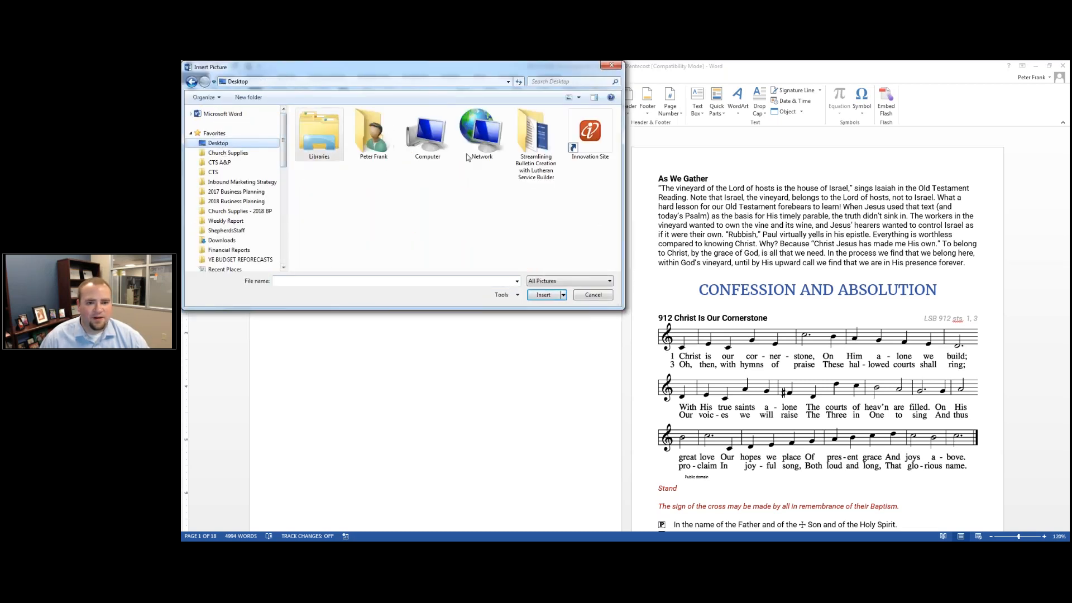
double_click(548, 146)
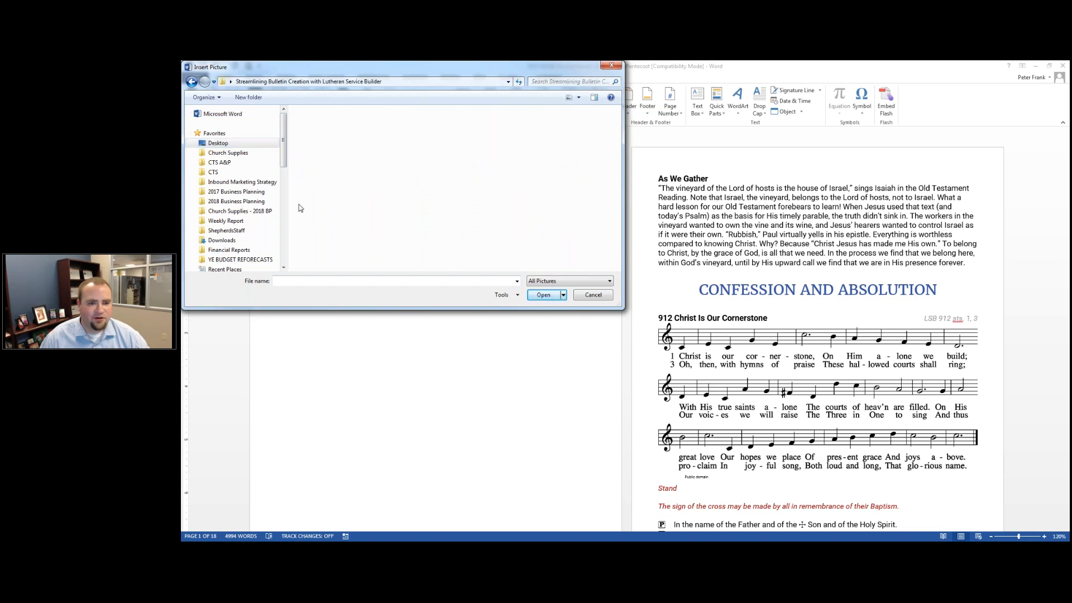
double_click(318, 131)
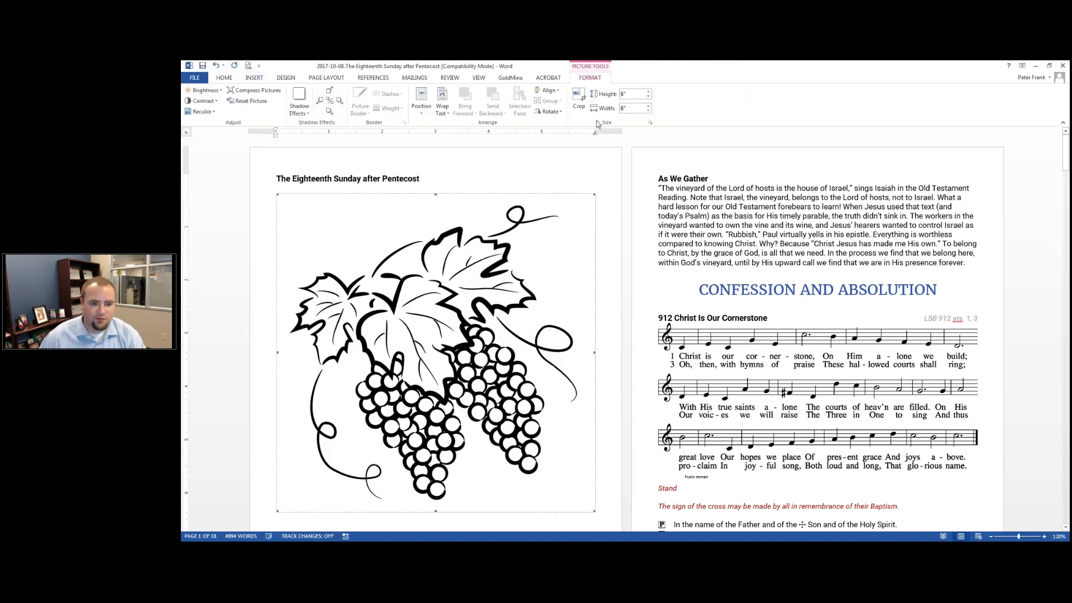
click(462, 173)
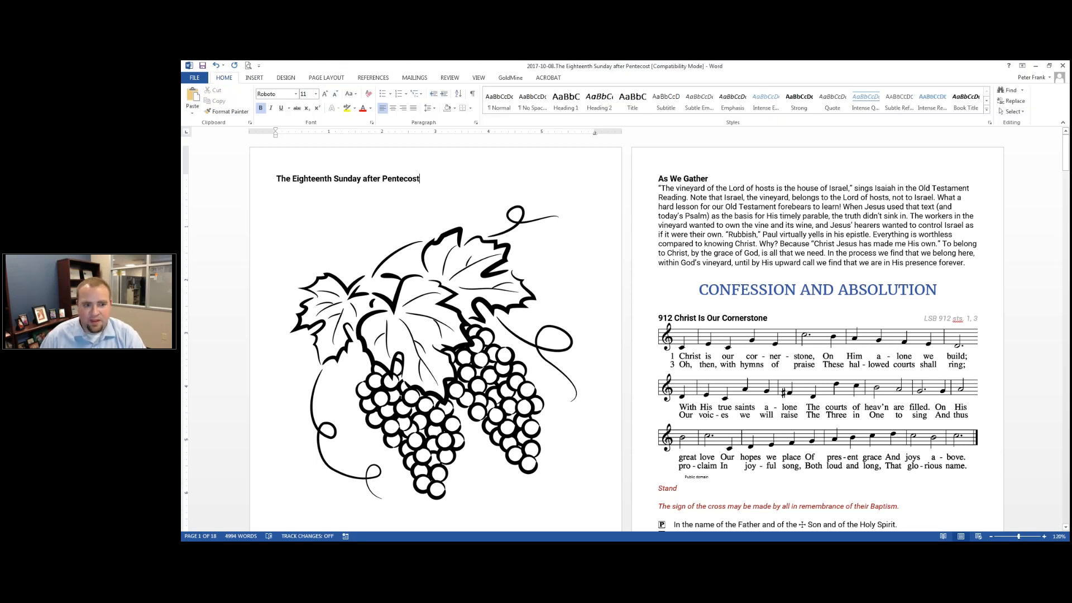
Examine the Word bulletin from its cover page through the confession, Kyrie, readings and Psalm
scroll(459, 186, down, 1)
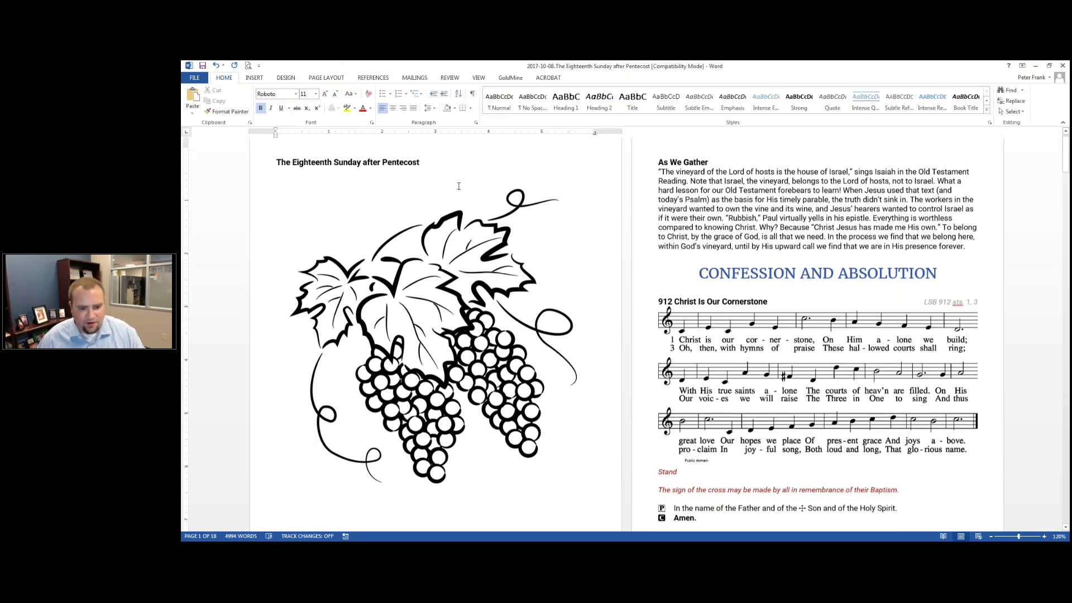
scroll(459, 186, down, 5)
scroll(443, 177, up, 6)
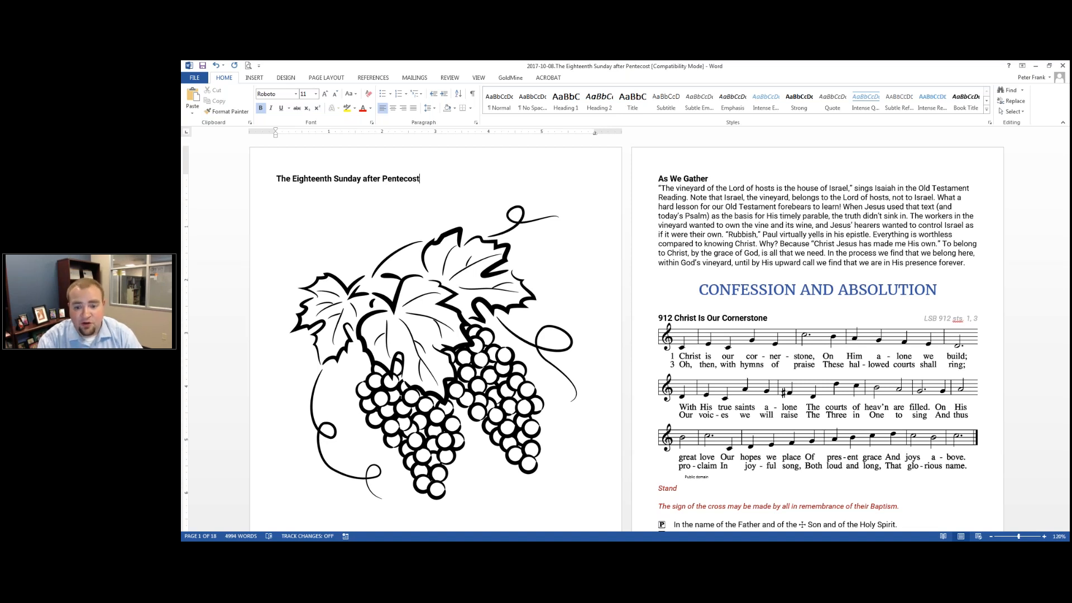
right_click(805, 226)
scroll(445, 381, down, 5)
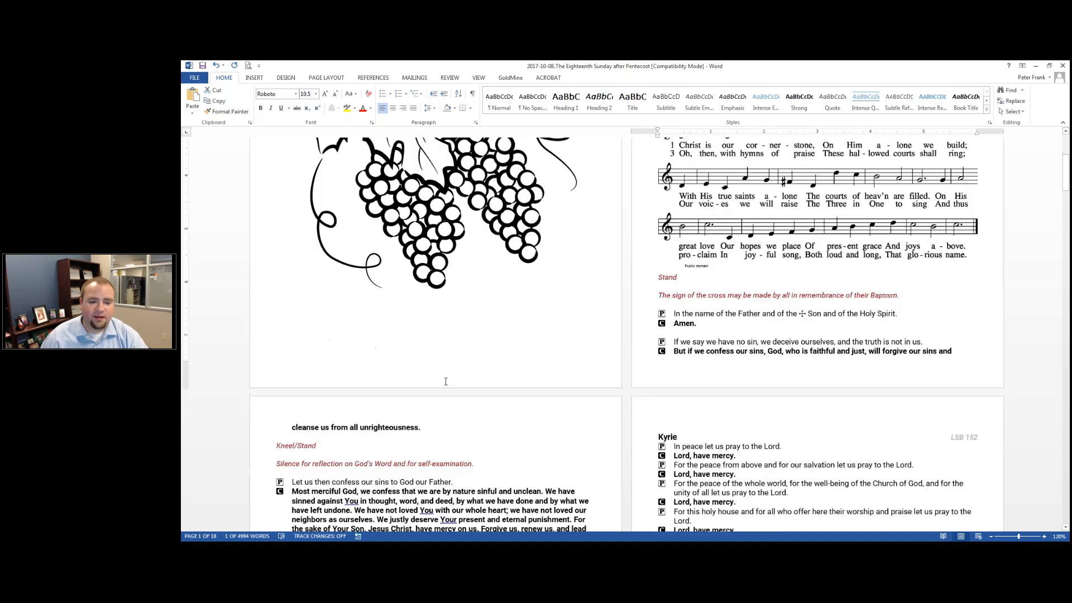
scroll(624, 397, down, 2)
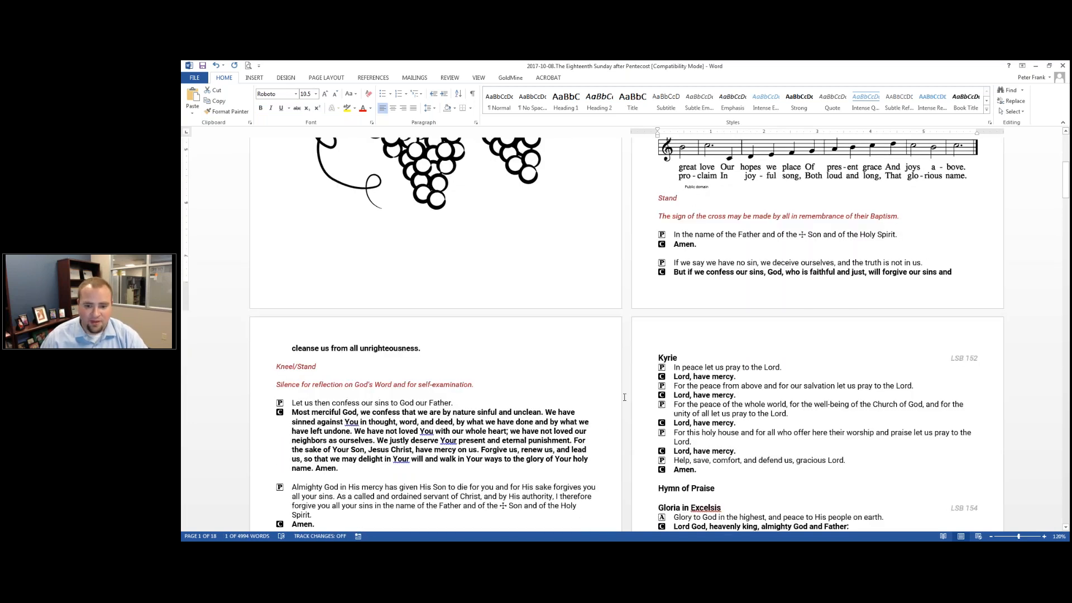
scroll(616, 397, down, 15)
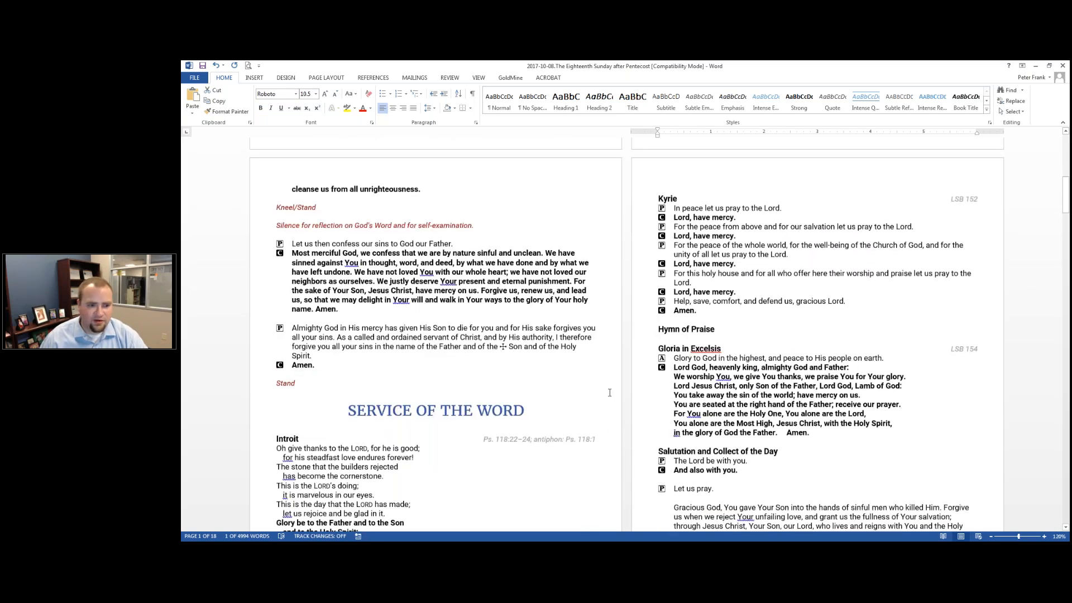
scroll(707, 432, down, 10)
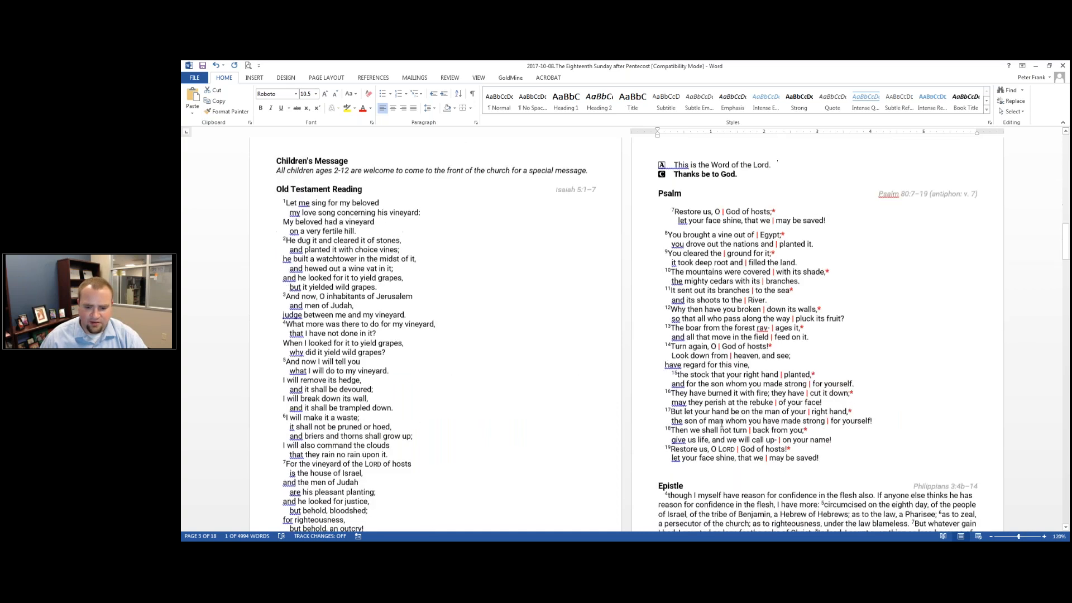
Switch to Lutheran Service Builder and view the service as projection slides, checking As We Gather and the Hymn of Invocation
click(882, 550)
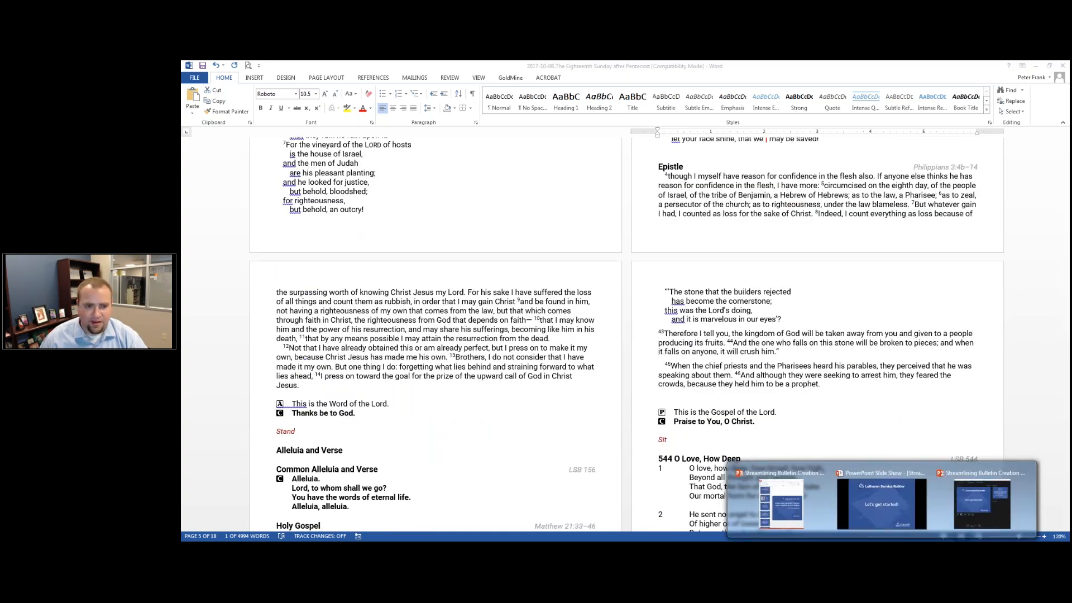
click(854, 550)
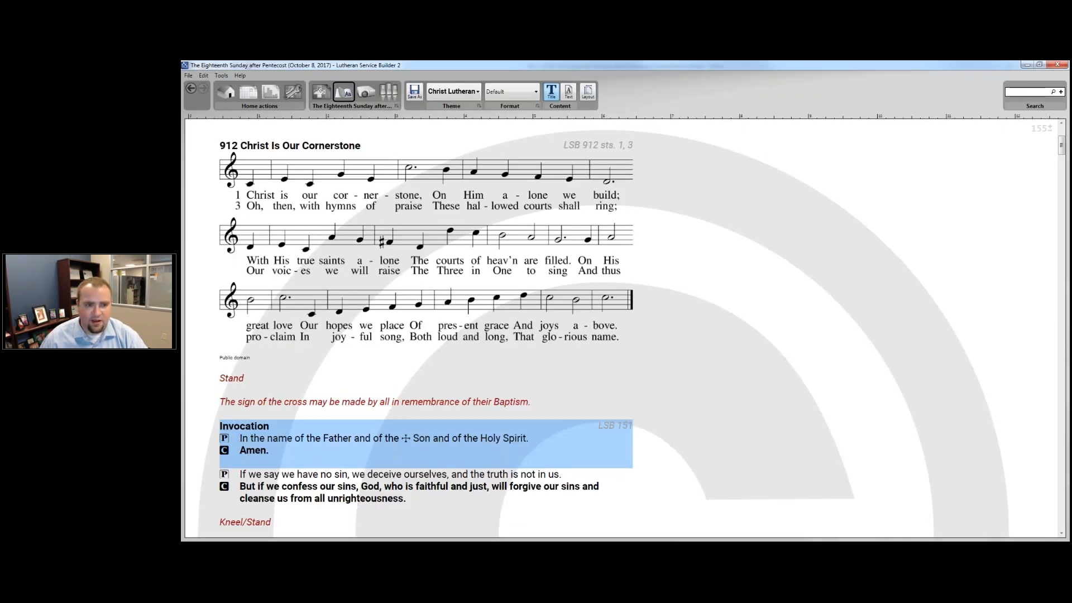
click(364, 94)
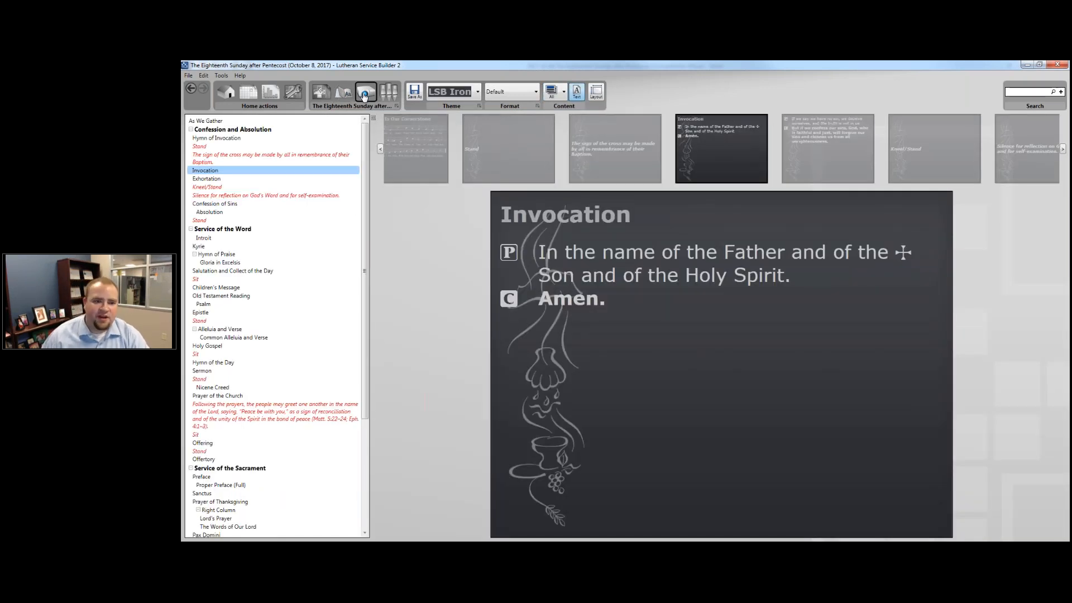
click(291, 121)
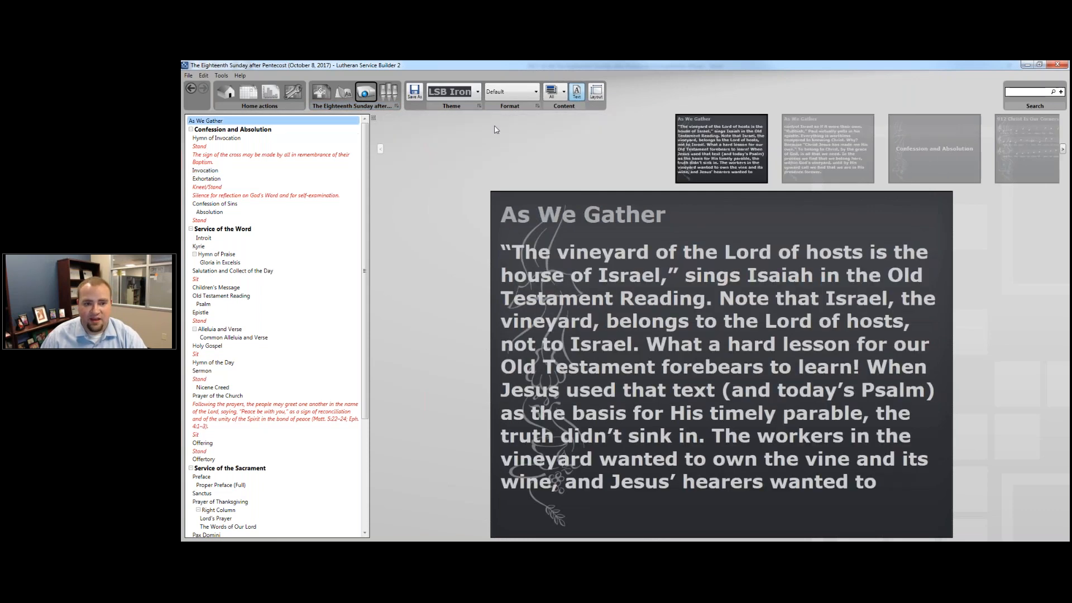
click(263, 138)
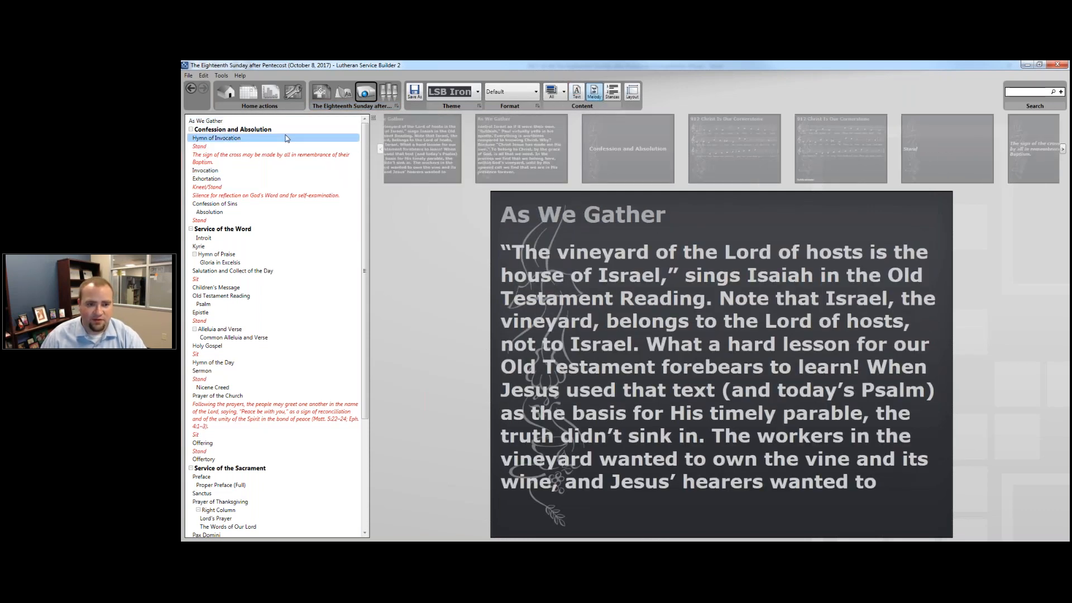
Check the sign of the cross slide, return to As We Gather, and apply the Epiphany Green theme to the presentation
click(267, 155)
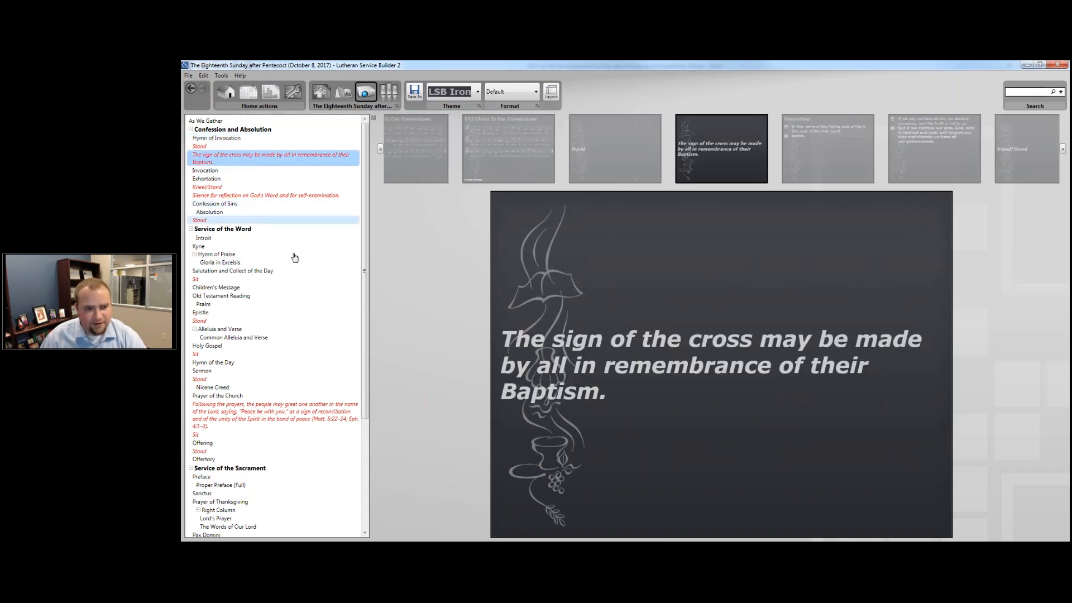
click(314, 121)
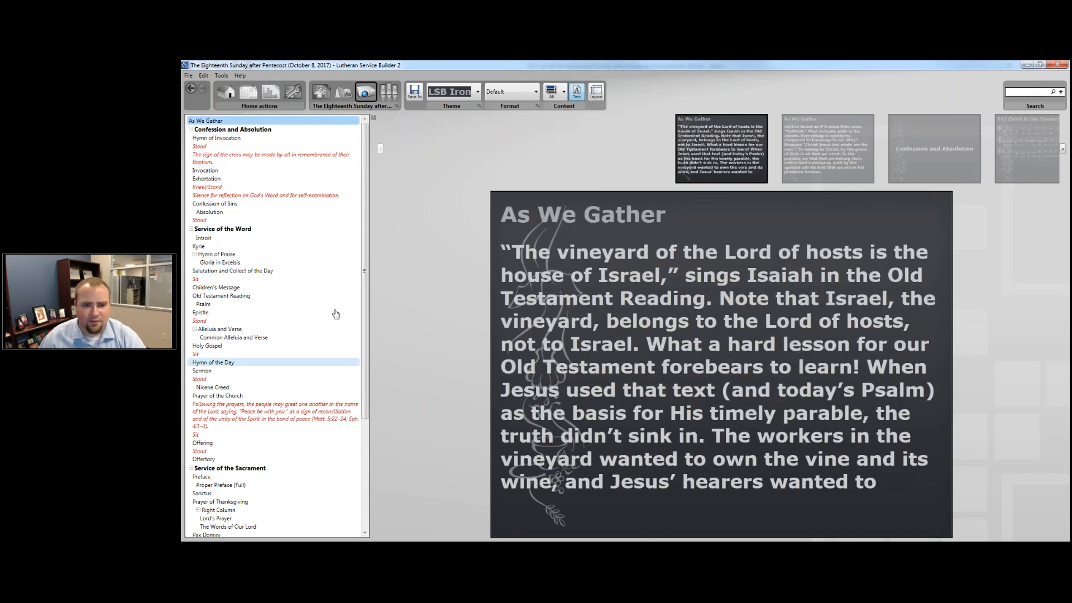
click(479, 92)
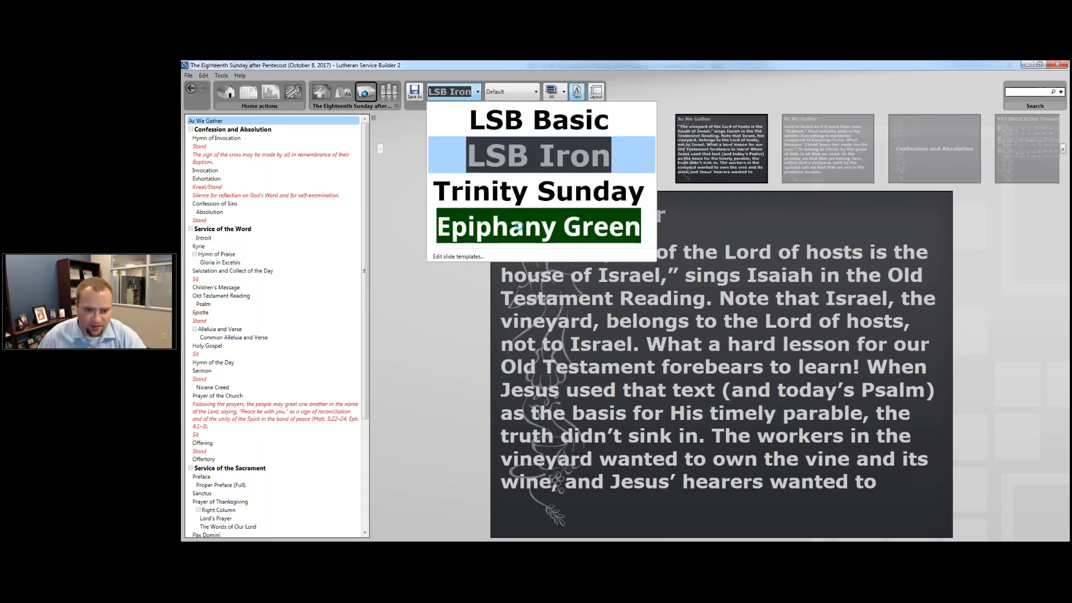
click(520, 226)
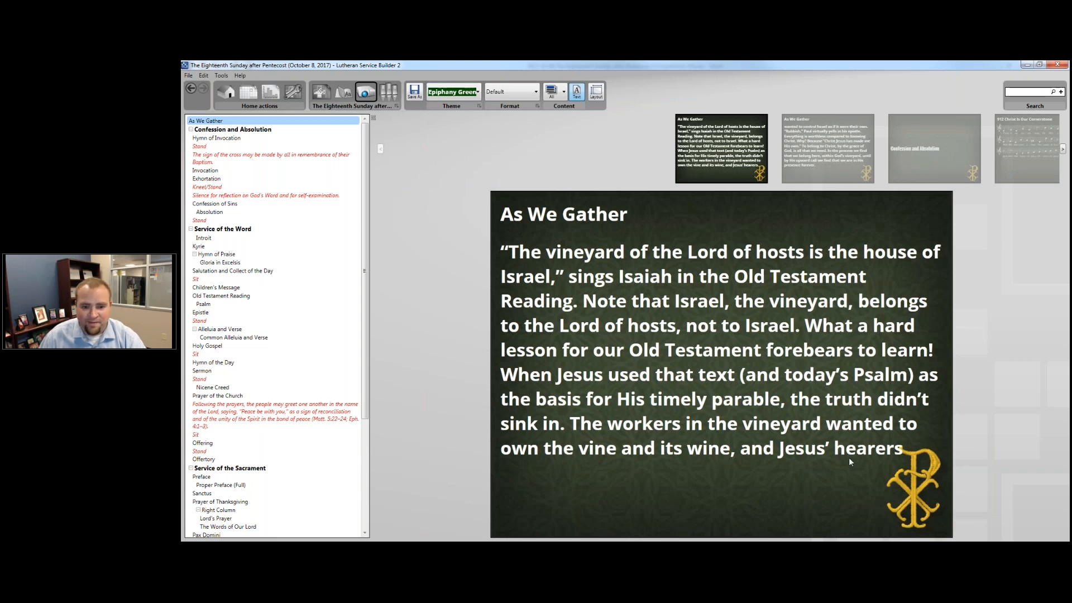
Open the slide templates for editing and rename Epiphany Green as "Christ Lutheran Church - Green"
click(469, 90)
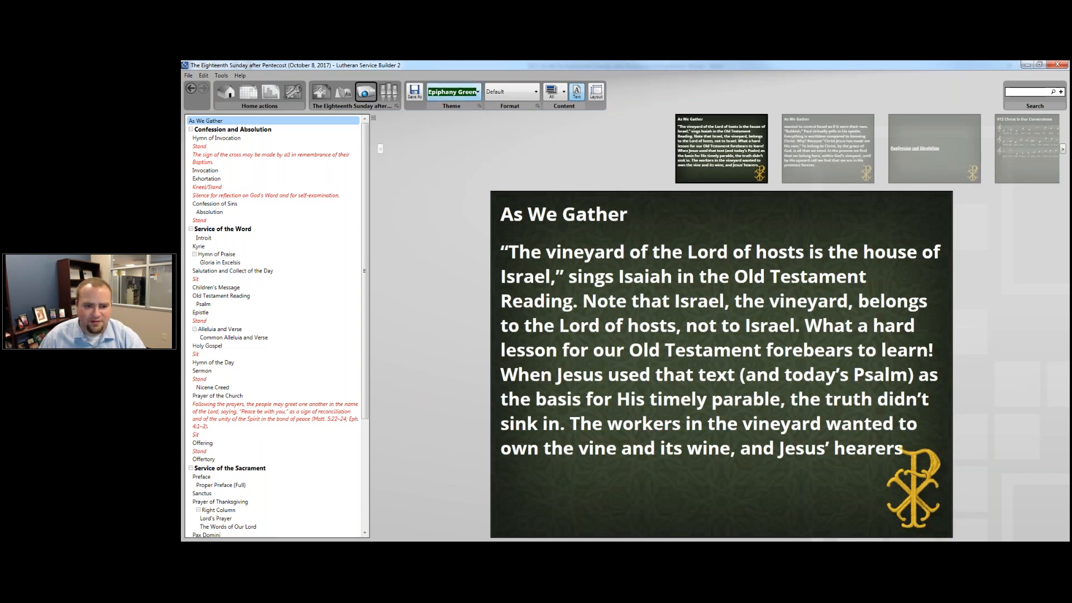
click(457, 265)
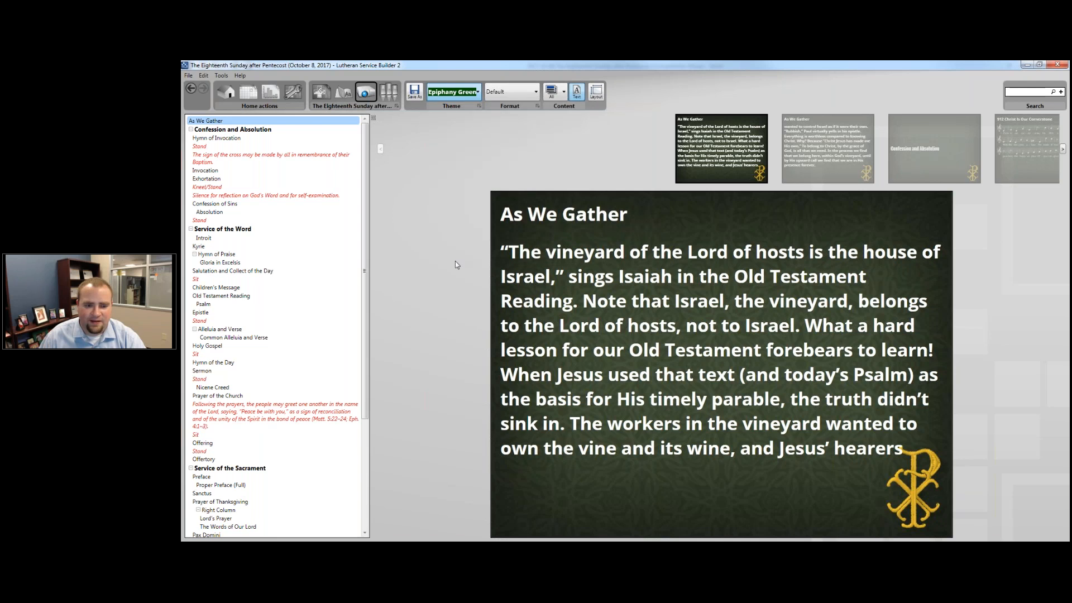
click(651, 231)
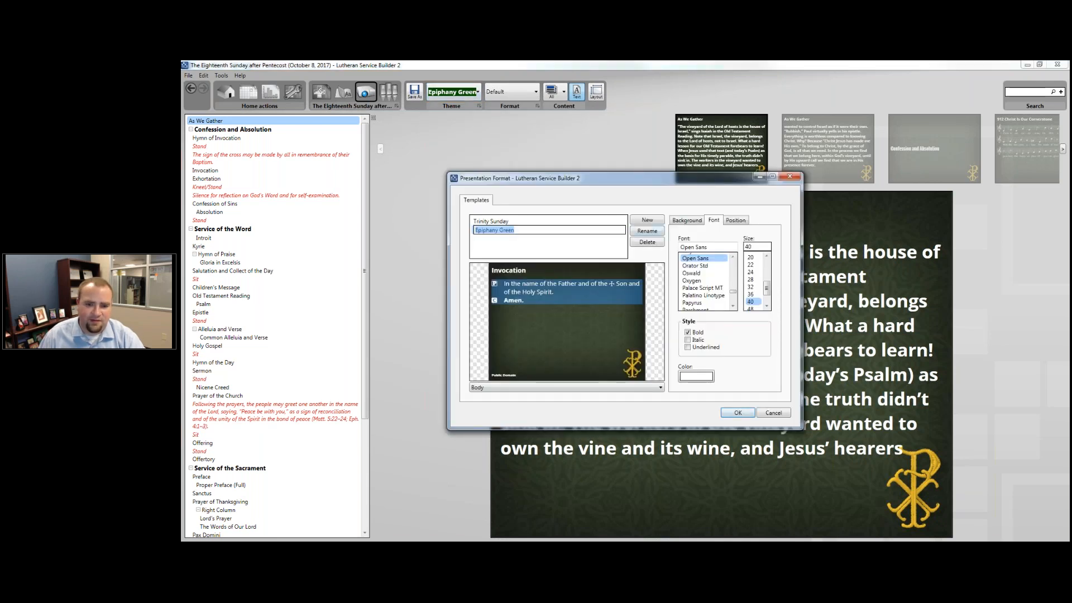
text(CHrios)
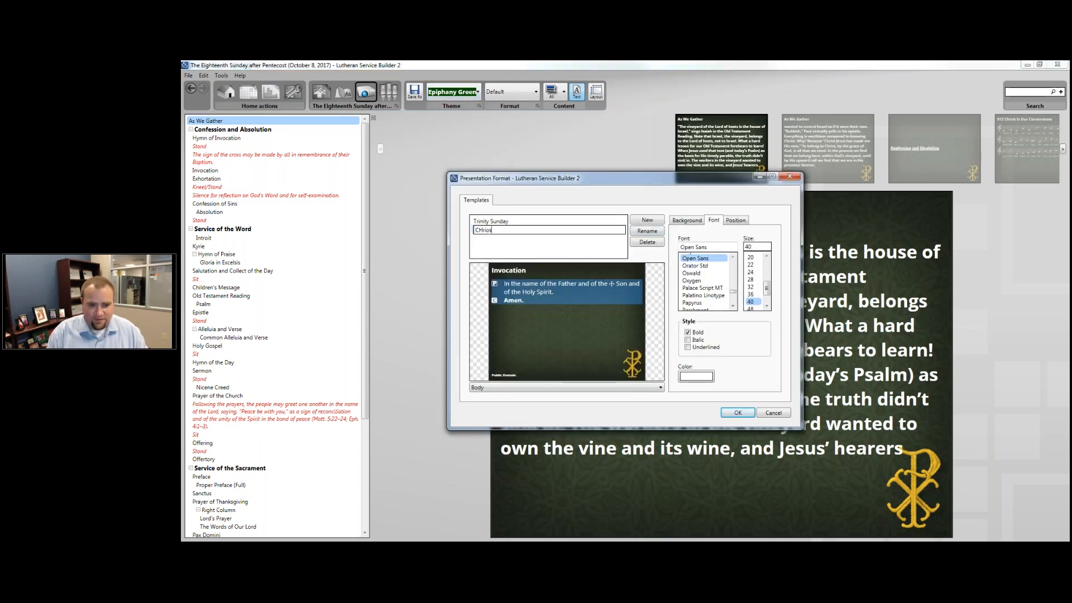
key(BackSpace)
key(BackSpace)
text(hrist L)
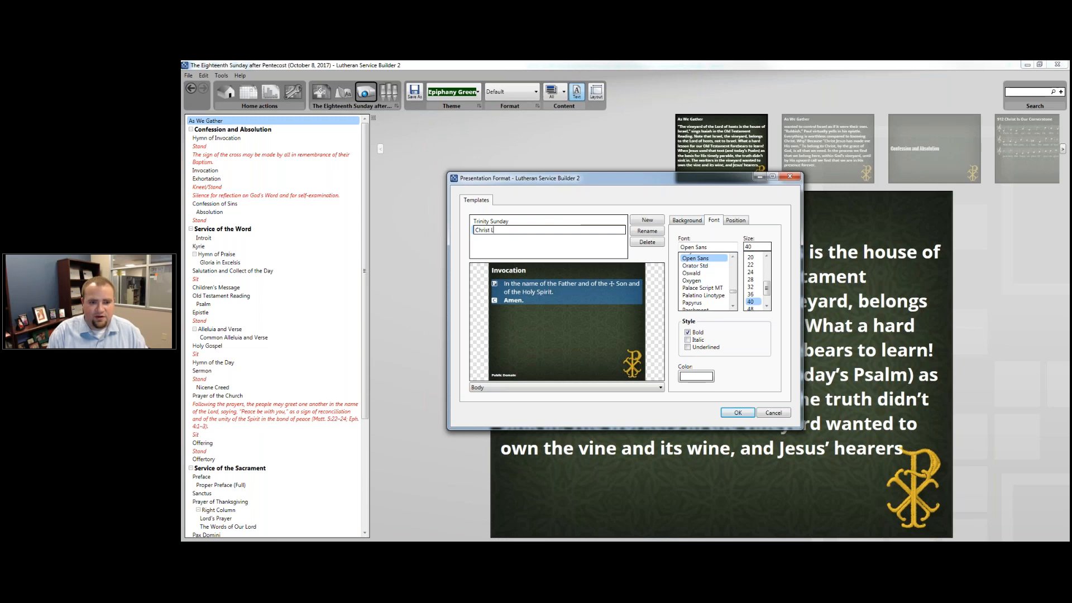
text(utheran Church - Green)
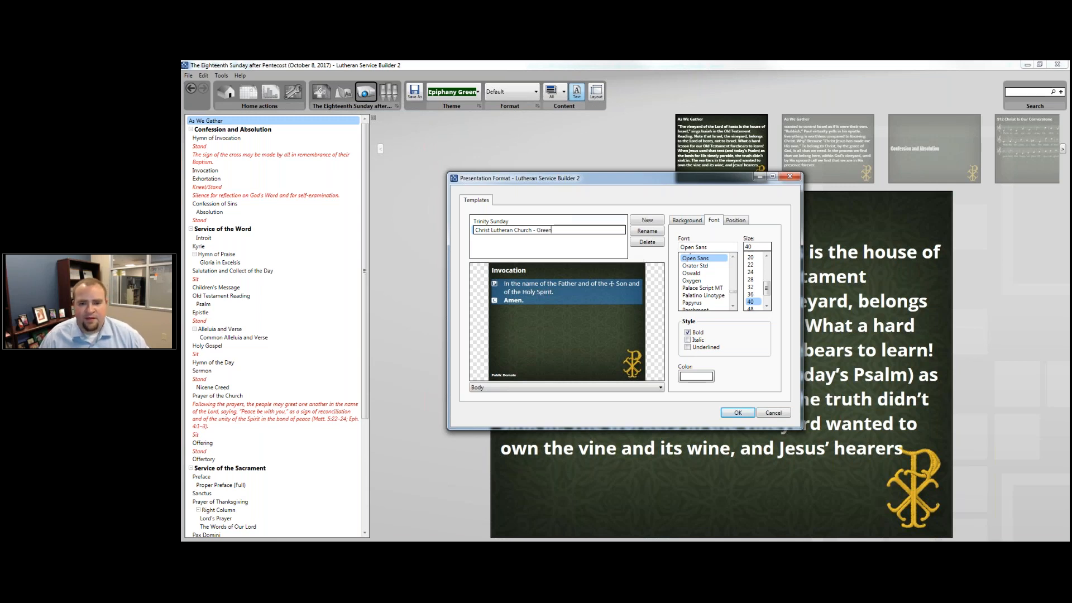
click(627, 271)
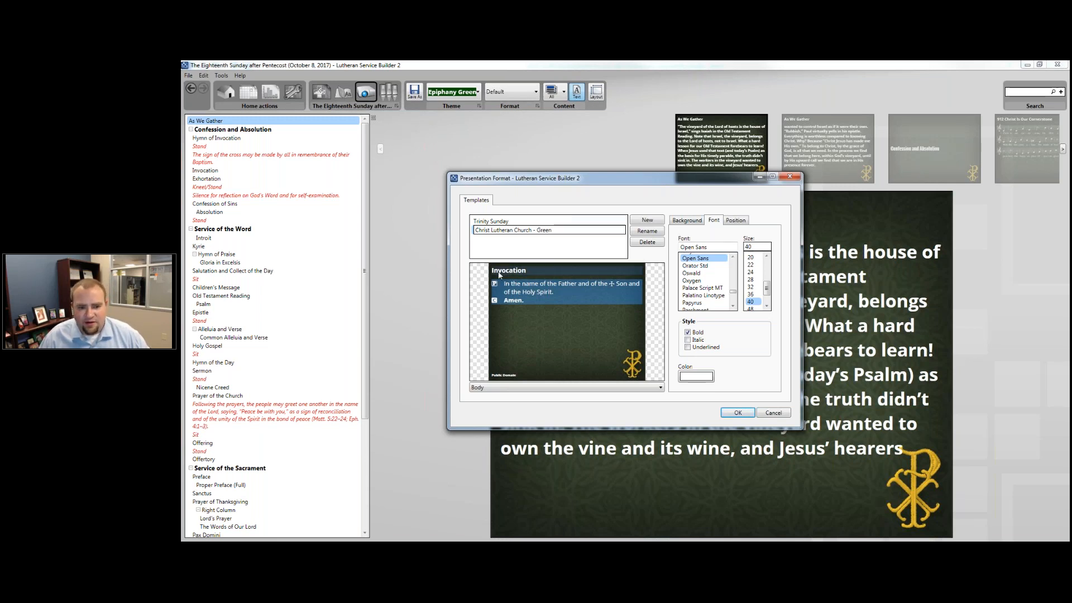
key(Return)
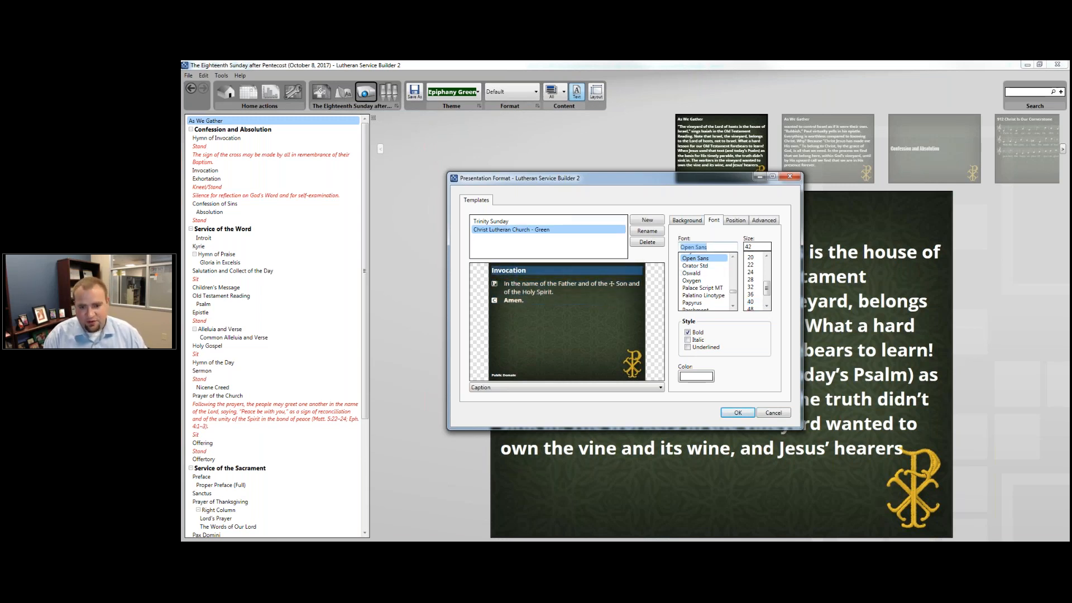
Set the caption, body and copyright fonts of the Christ Lutheran Church - Green template to Roboto
text(Roboto)
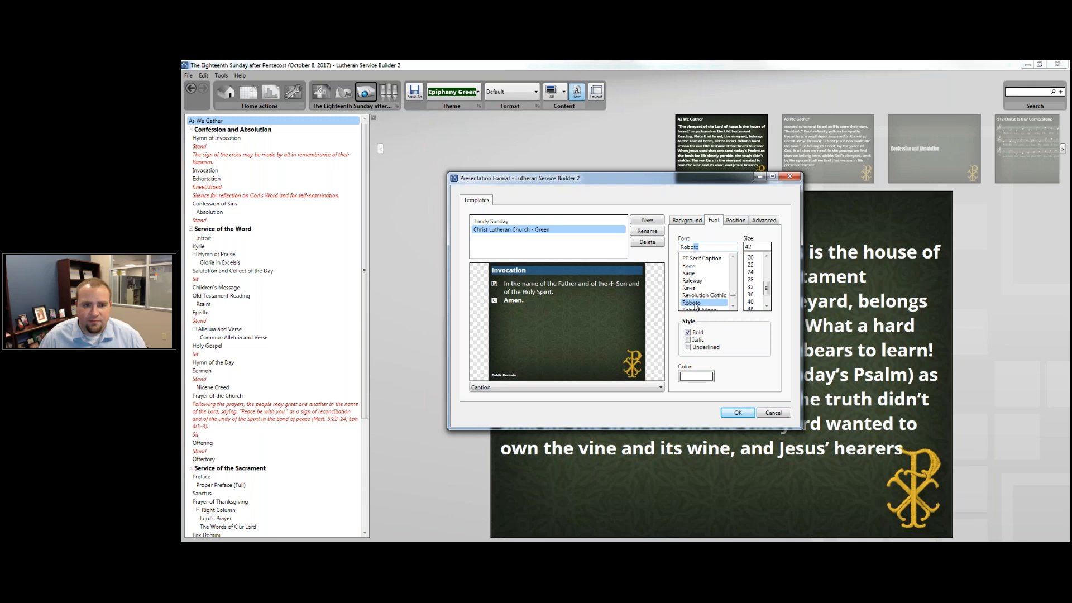
click(738, 412)
click(478, 92)
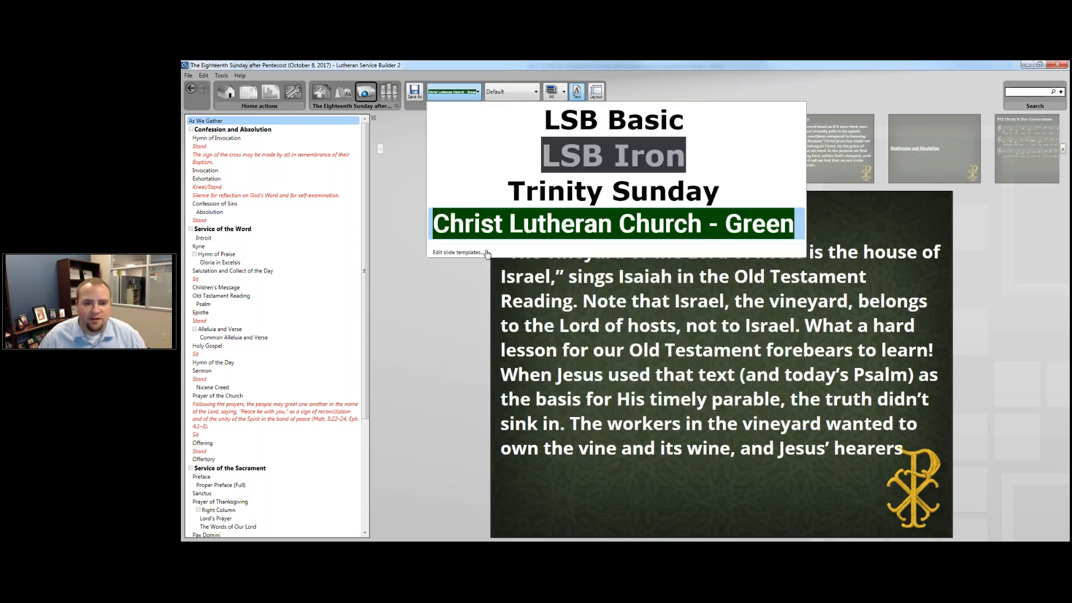
click(645, 325)
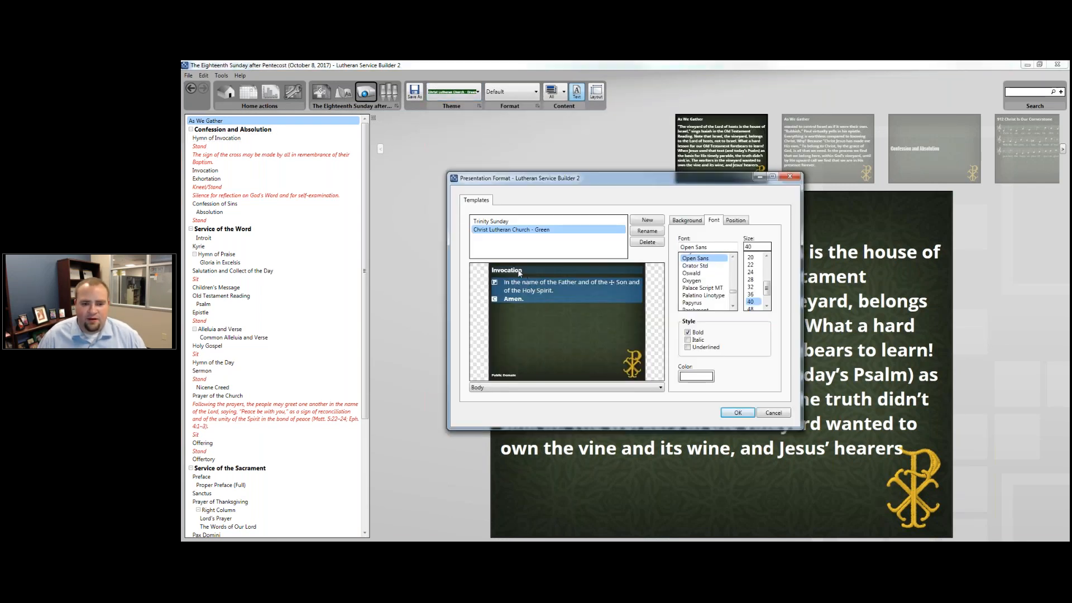
click(518, 272)
click(520, 291)
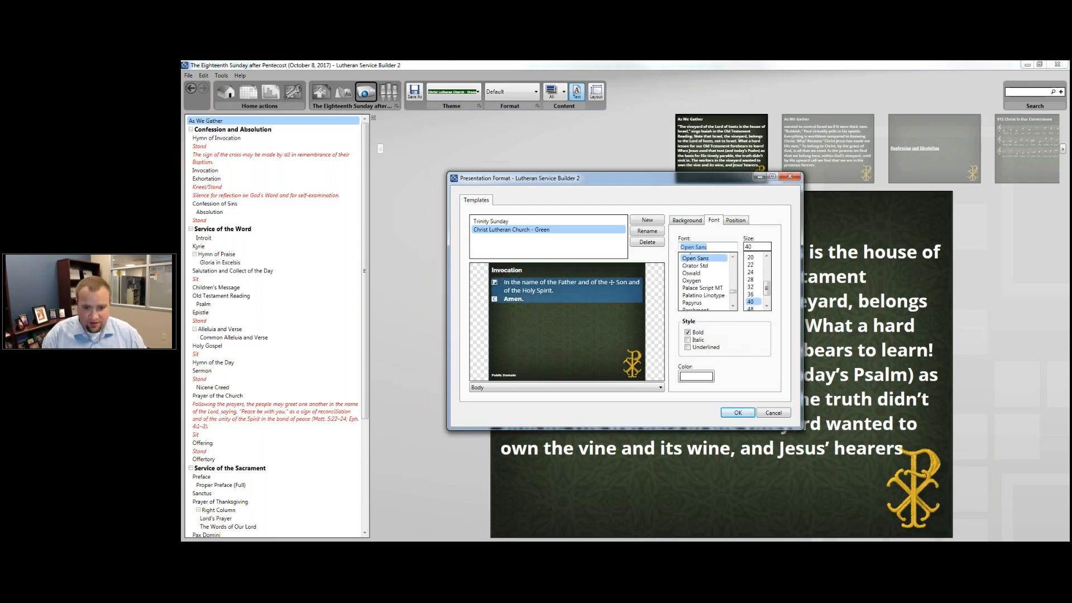
key(Home)
text(Roboto)
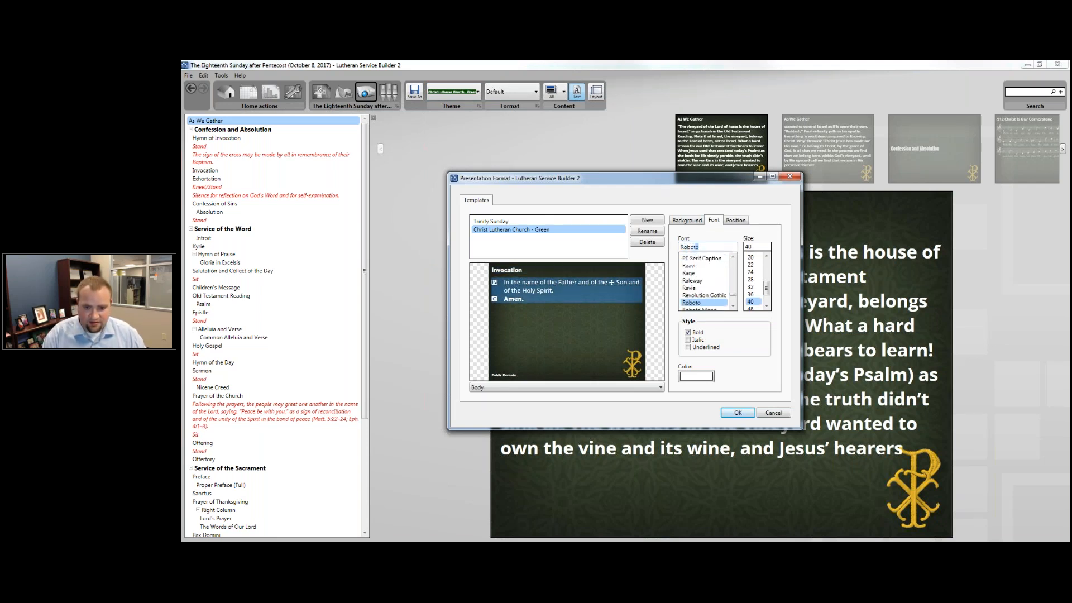
click(506, 375)
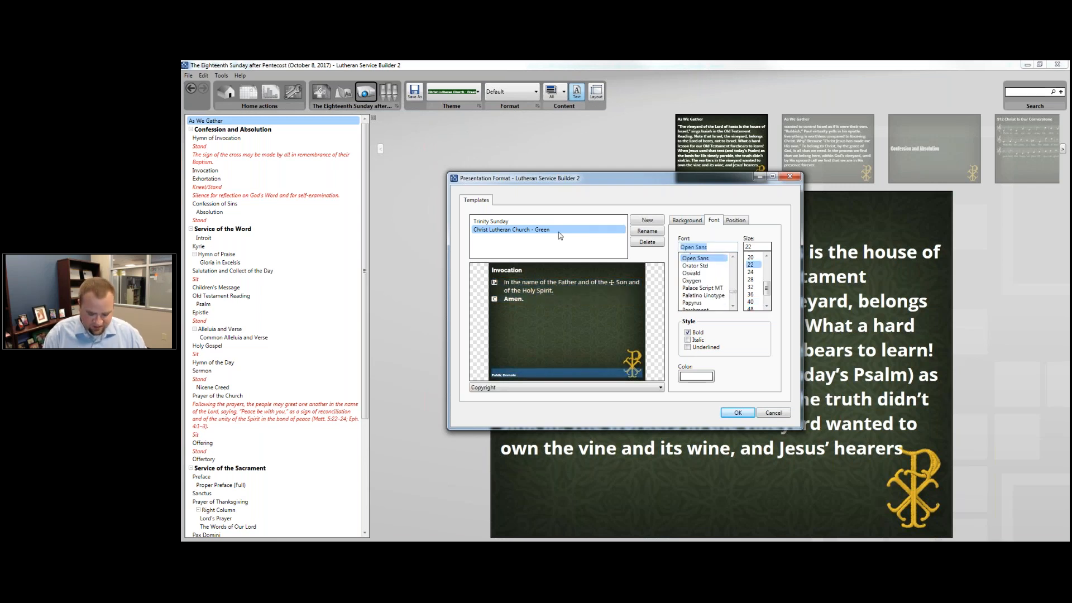
text(Roboto)
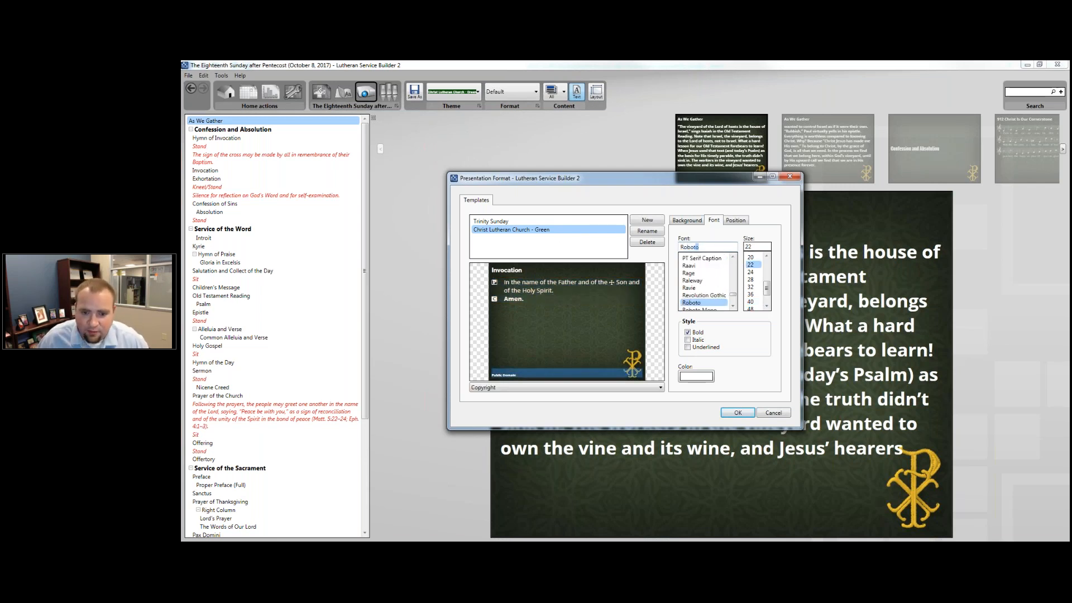
Review the template's background, alignment and font settings, and save the template
click(688, 221)
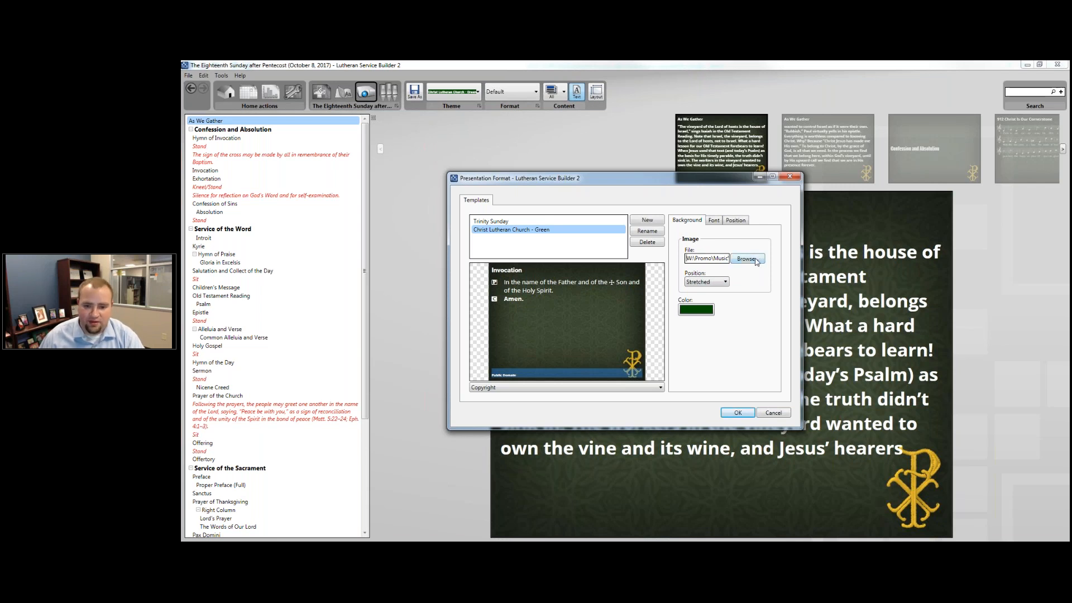
click(736, 222)
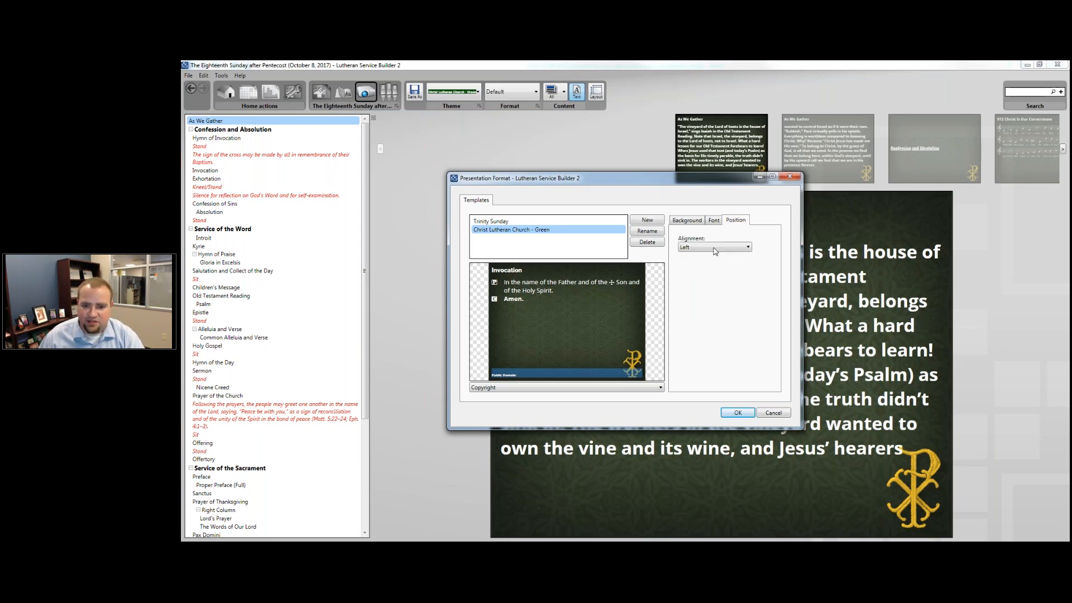
click(714, 221)
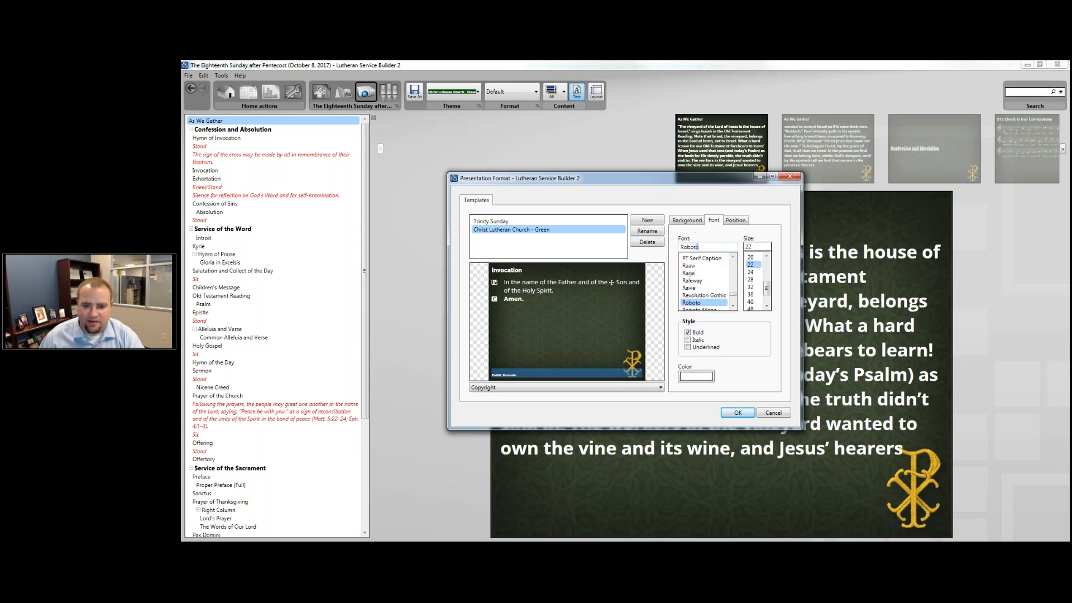
click(519, 271)
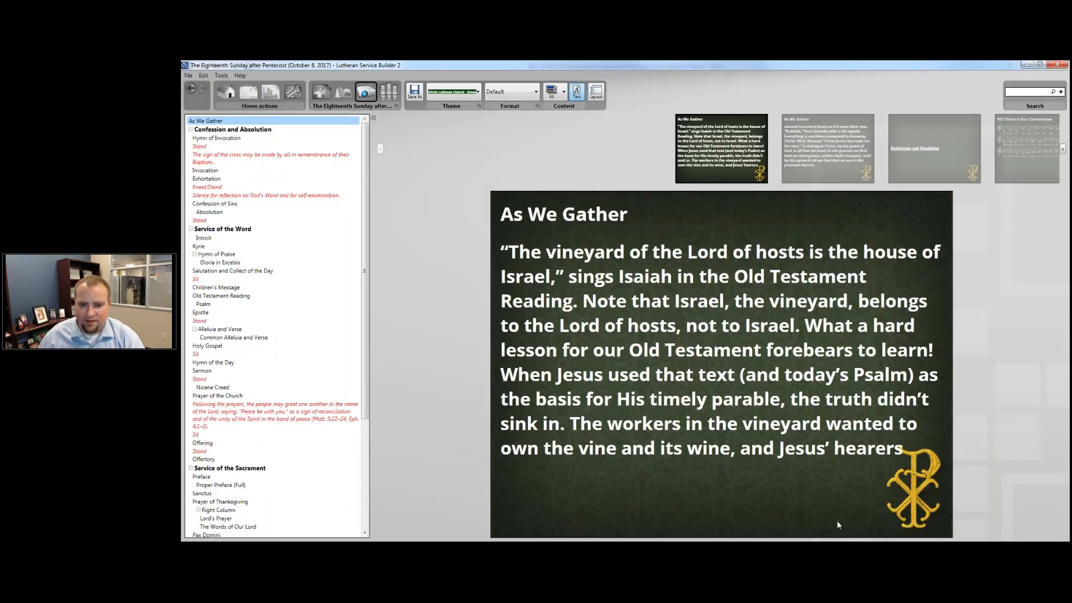
Set the slide layout's top, bottom, left and right margins to 50
click(598, 99)
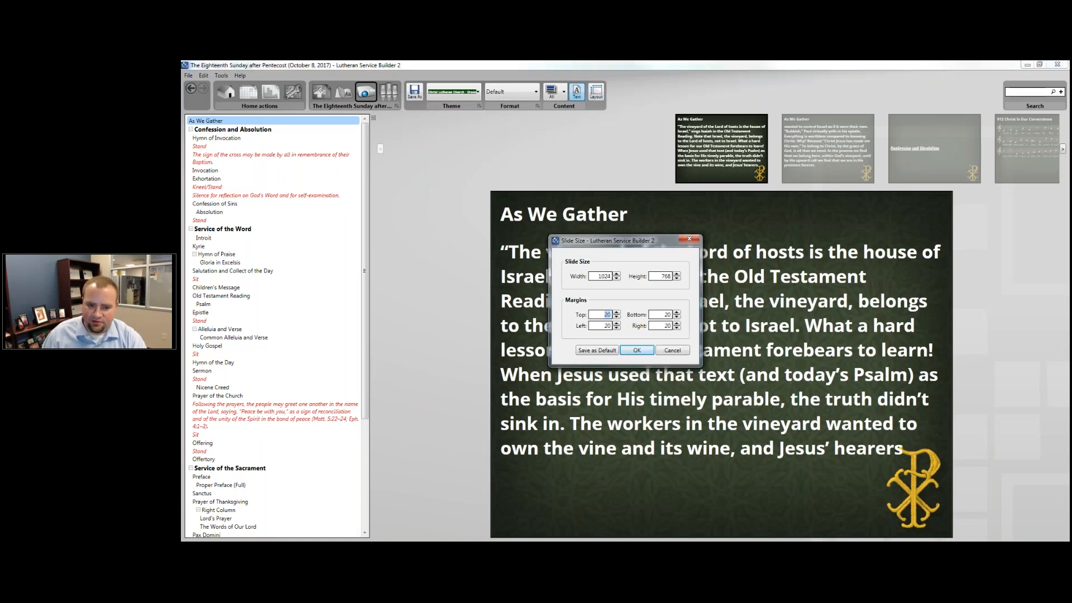
text(50)
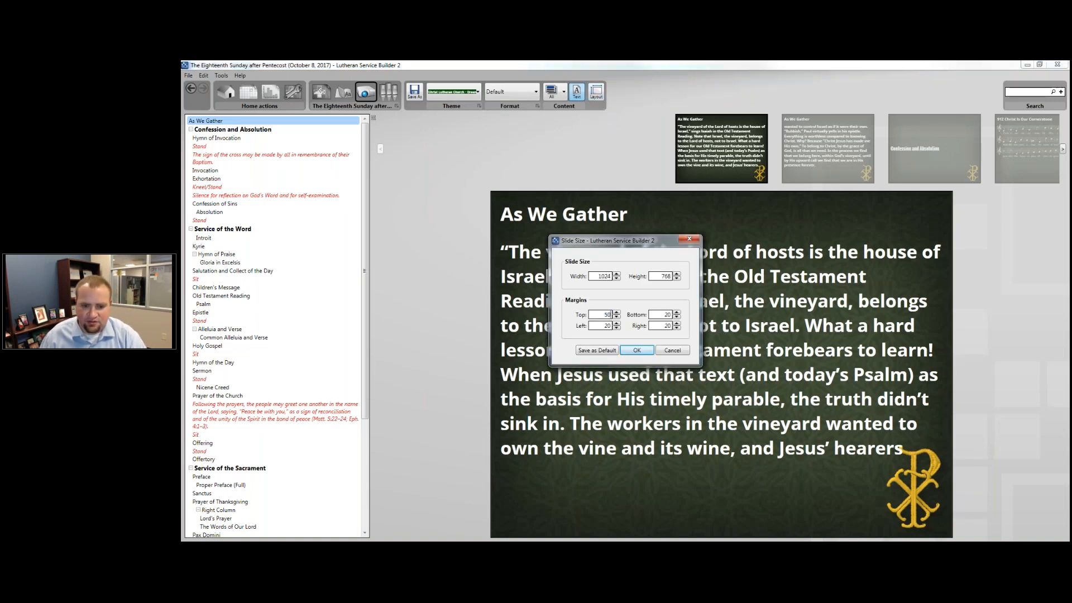
double_click(667, 315)
text(50)
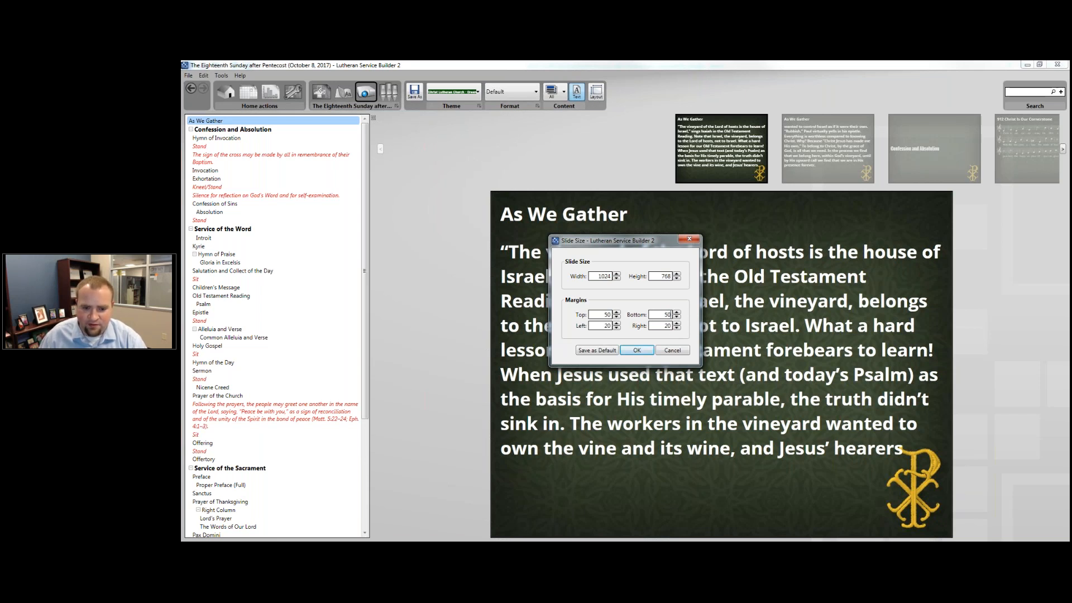
double_click(608, 326)
text(50)
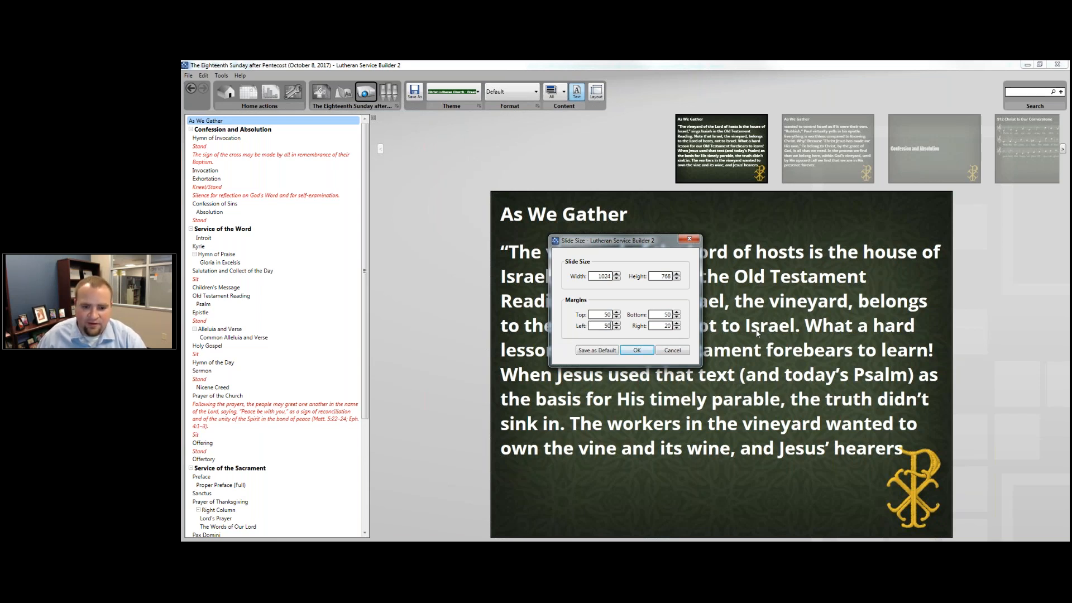
double_click(667, 326)
text(50)
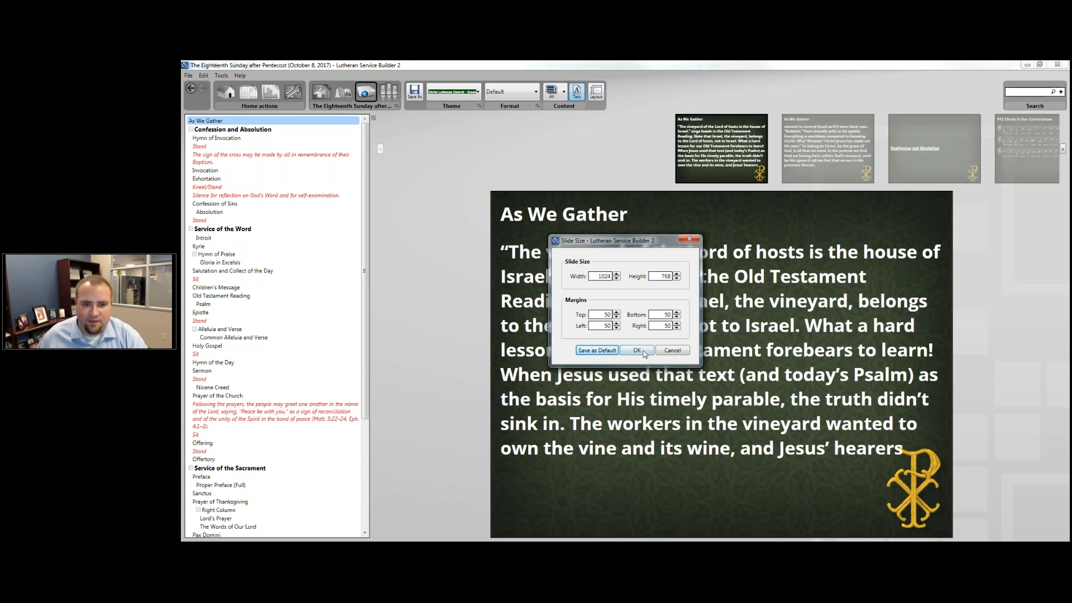
click(644, 351)
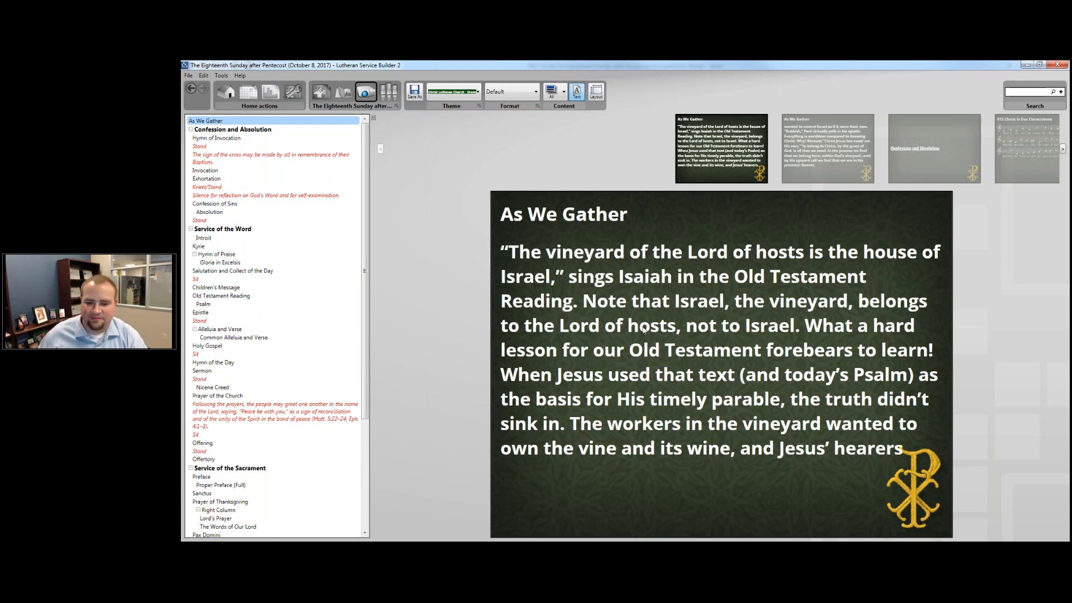
Review both As We Gather slides with the edited template and margins
click(788, 147)
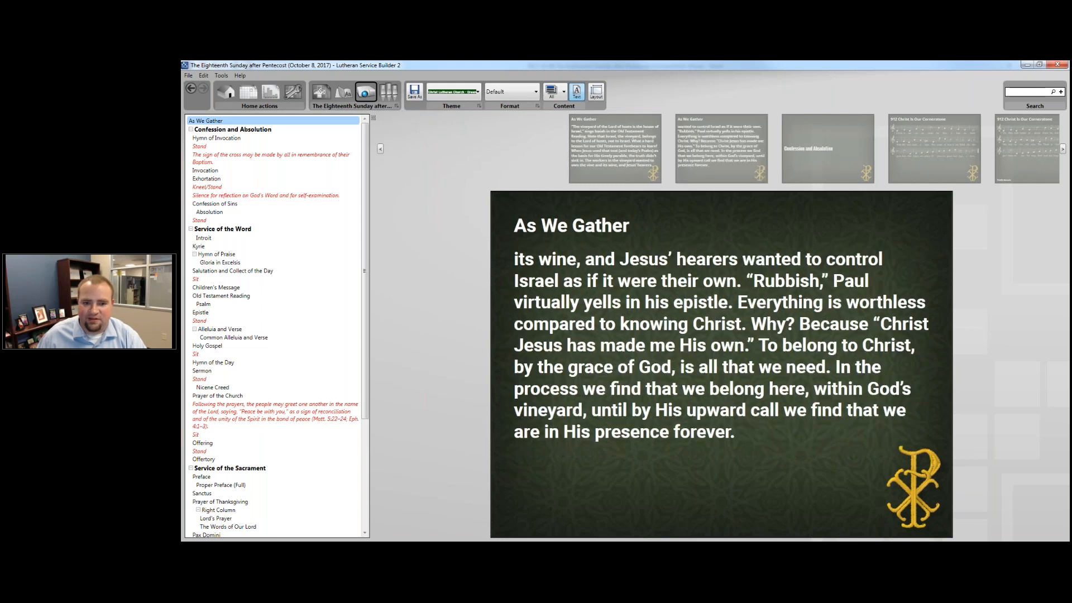
click(686, 173)
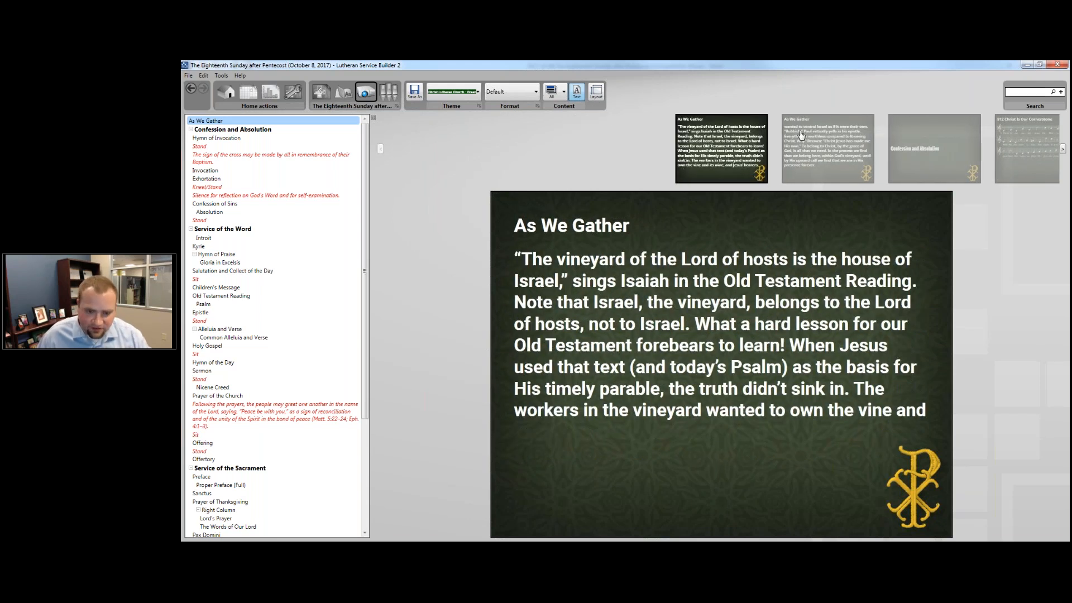
click(814, 165)
click(814, 156)
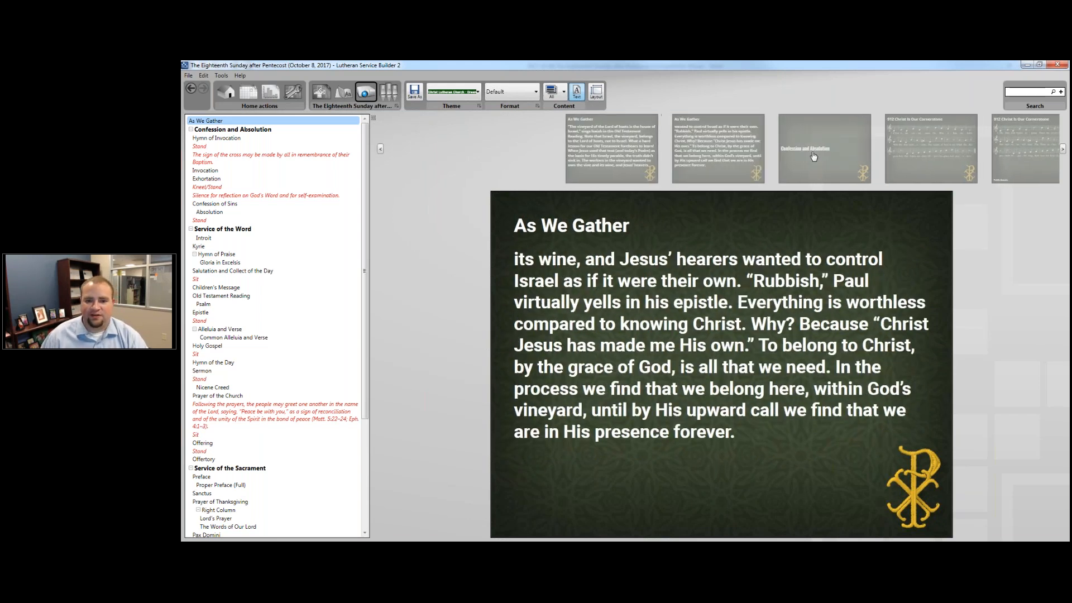
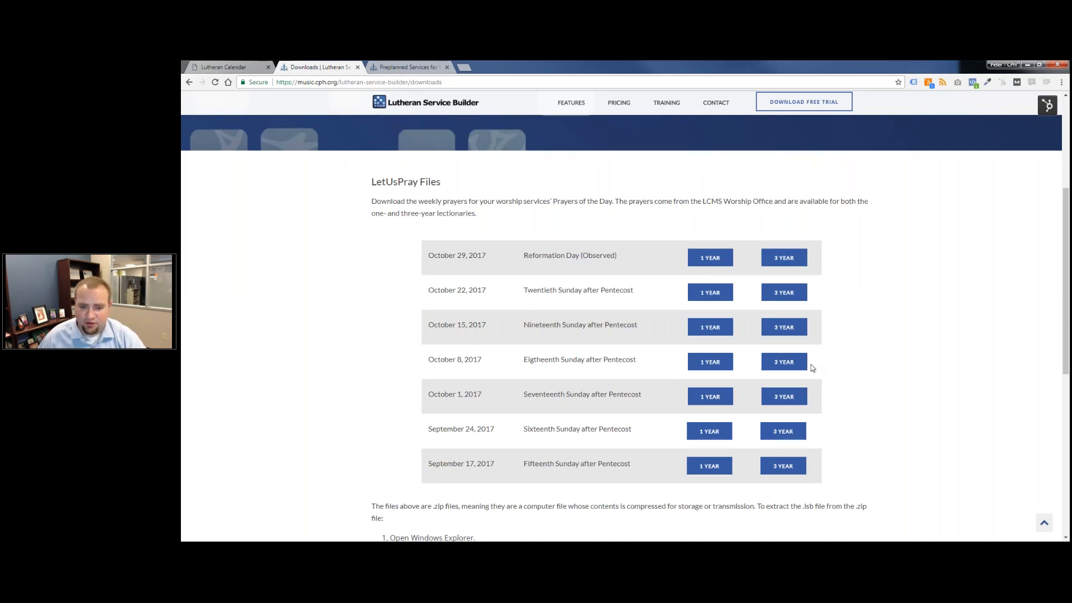
On the Lutheran Service Builder downloads page in the browser, download the 3 Year LetUsPray file for October 8, 2017 and open the archive
click(777, 365)
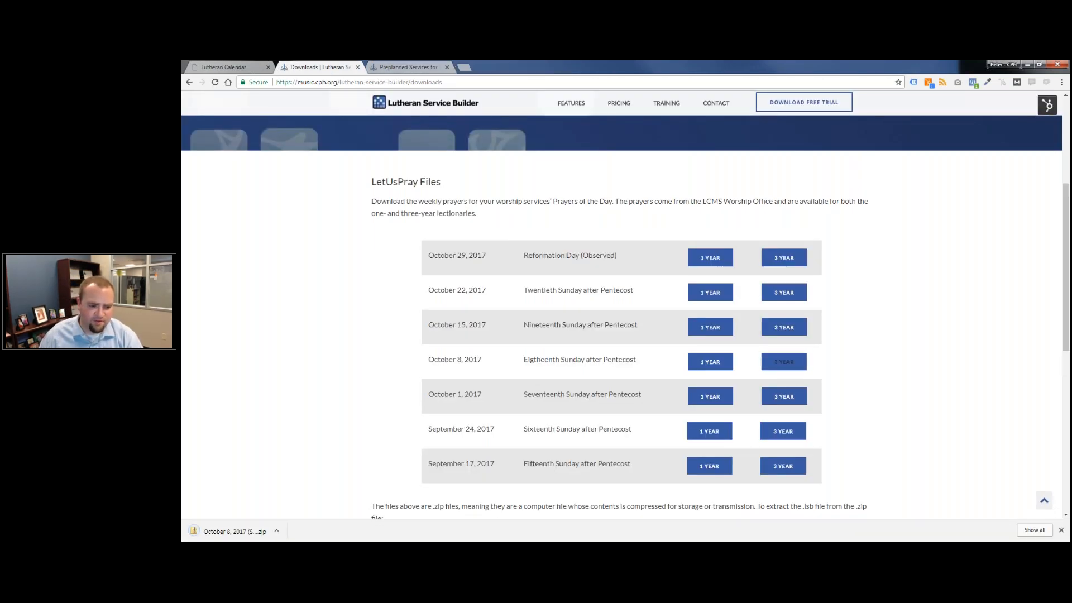
click(246, 533)
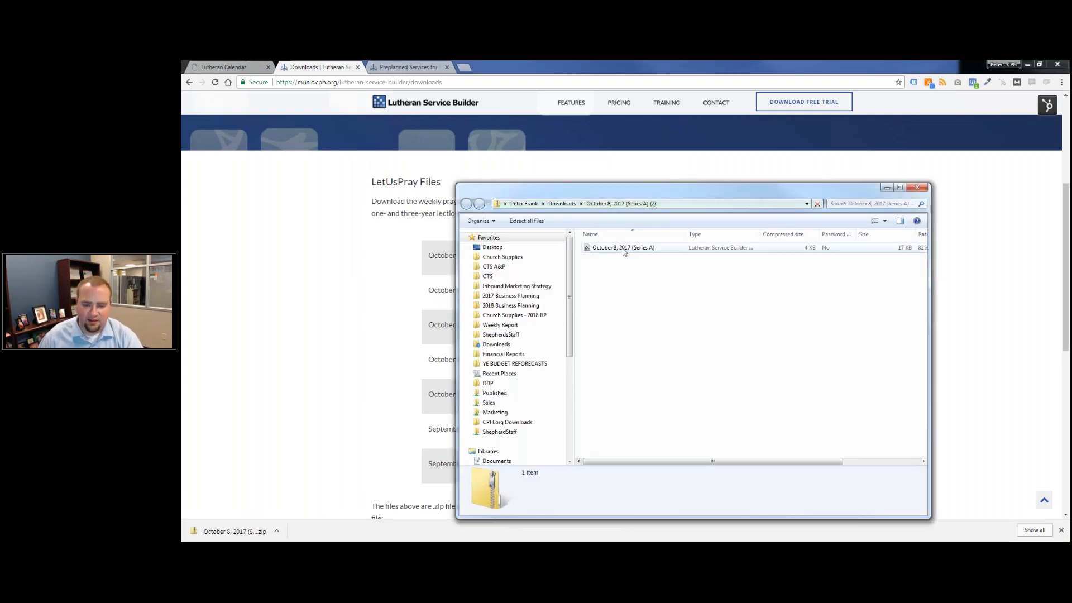
Import the October 8, 2017 (Series A) file from the archive into Lutheran Service Builder, replacing the existing content package values
click(623, 251)
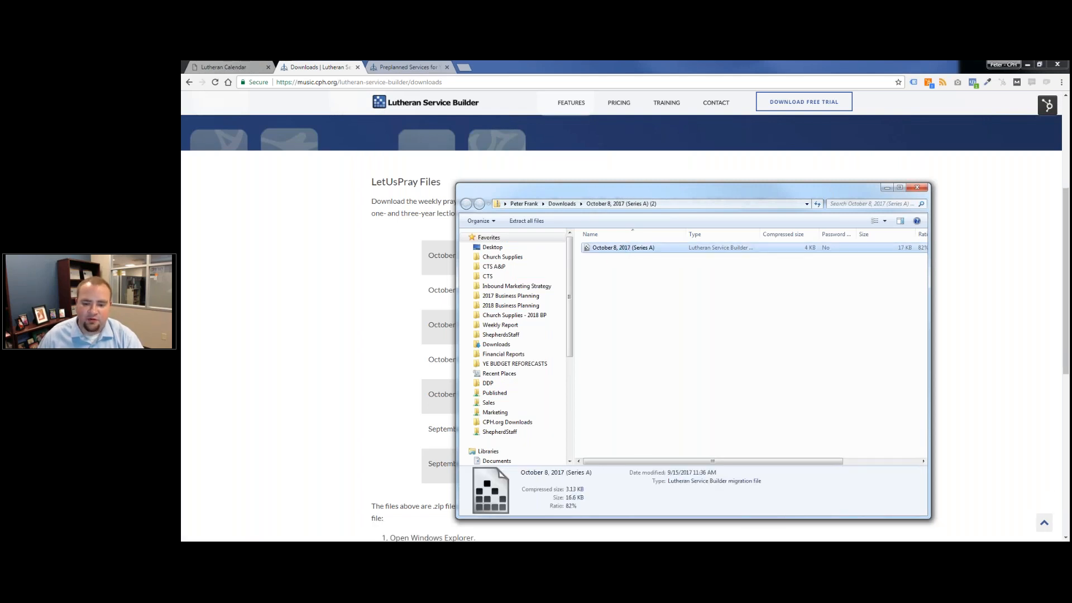
click(796, 550)
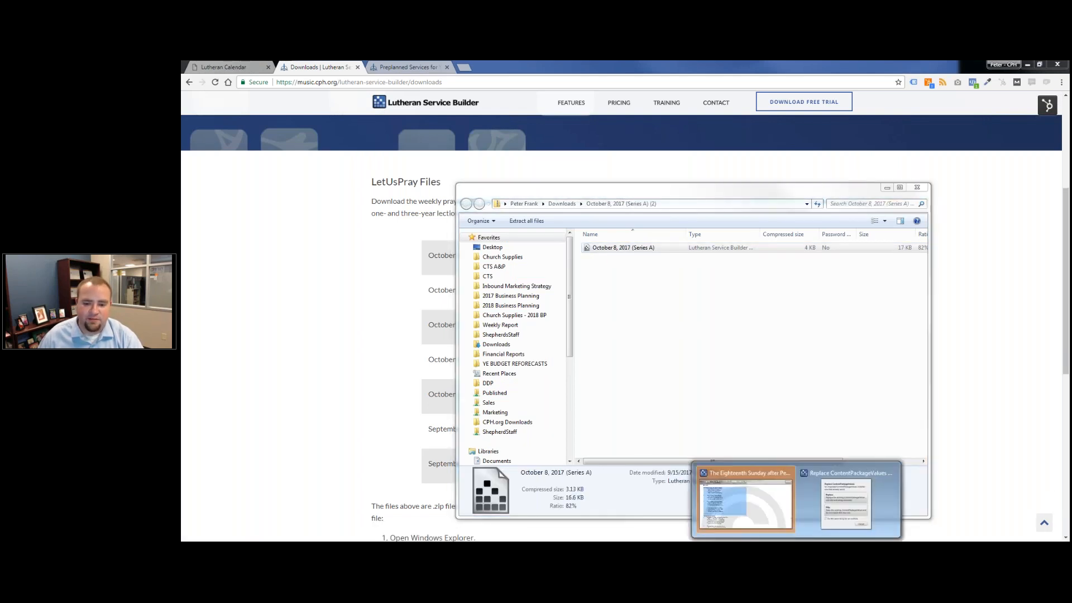
click(754, 502)
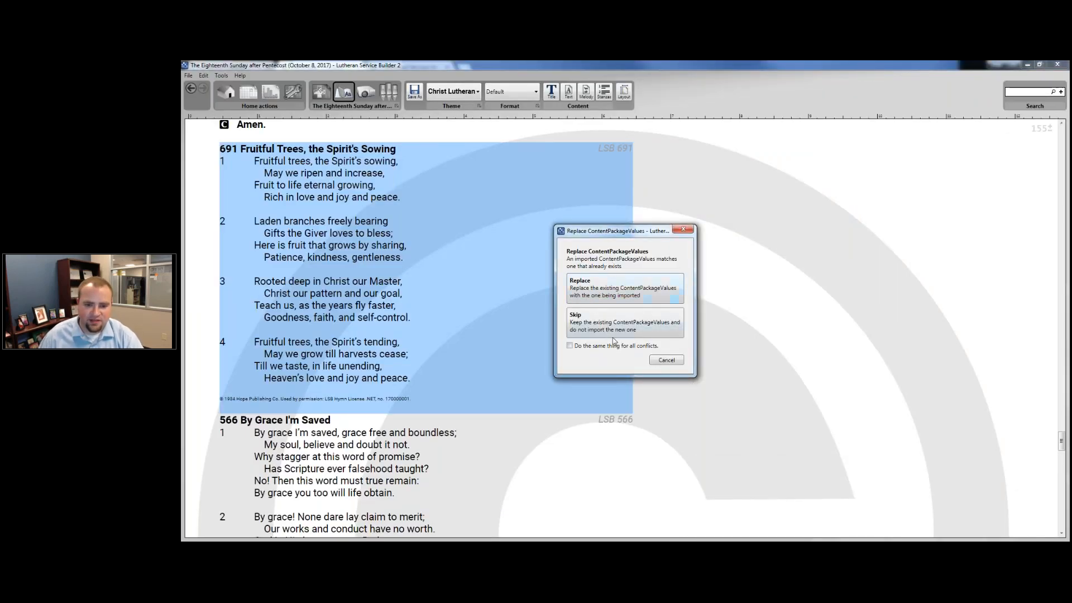
click(631, 296)
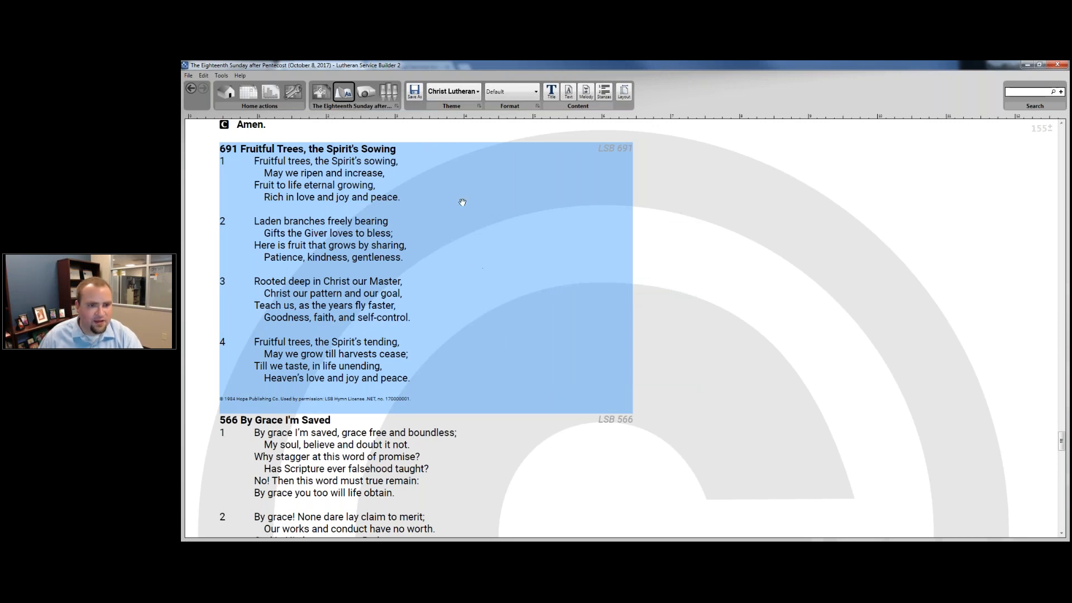
Review the imported October 8, 2017 (Series A) prayer among the common elements in the worship resources
click(301, 93)
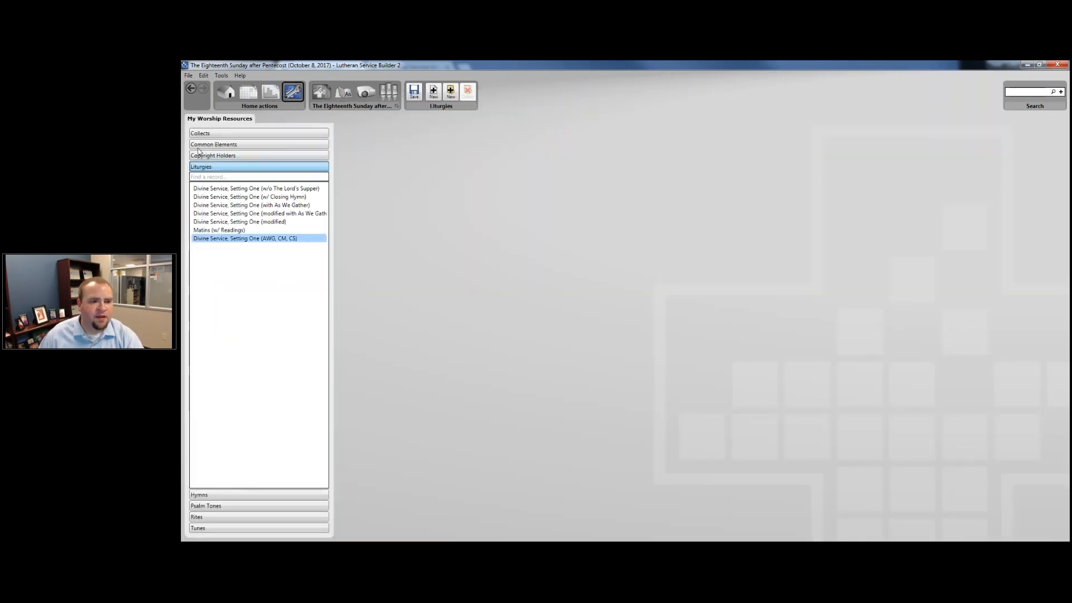
click(199, 145)
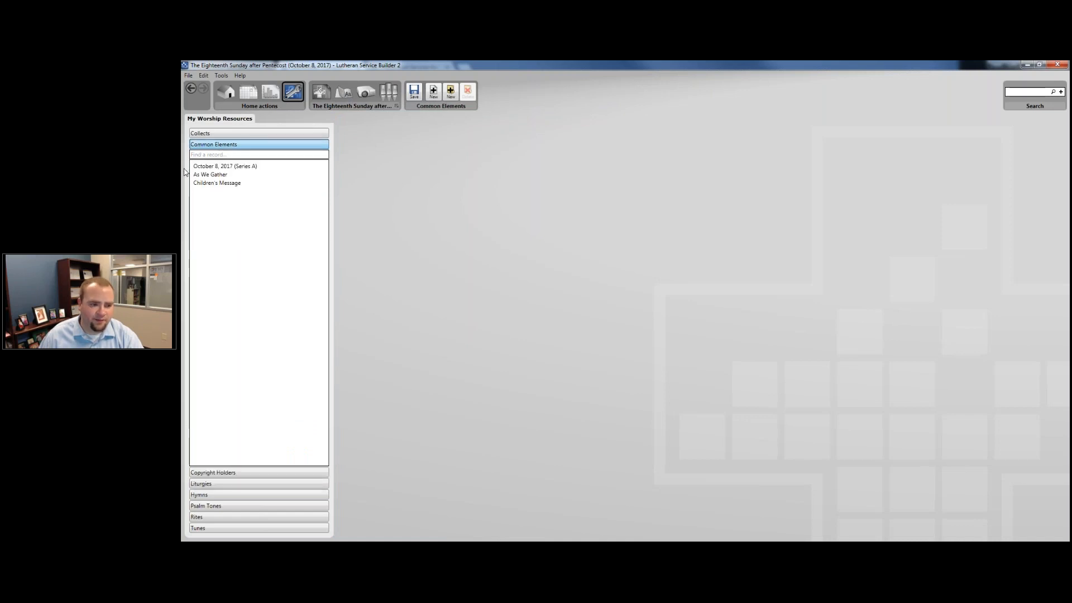
click(212, 169)
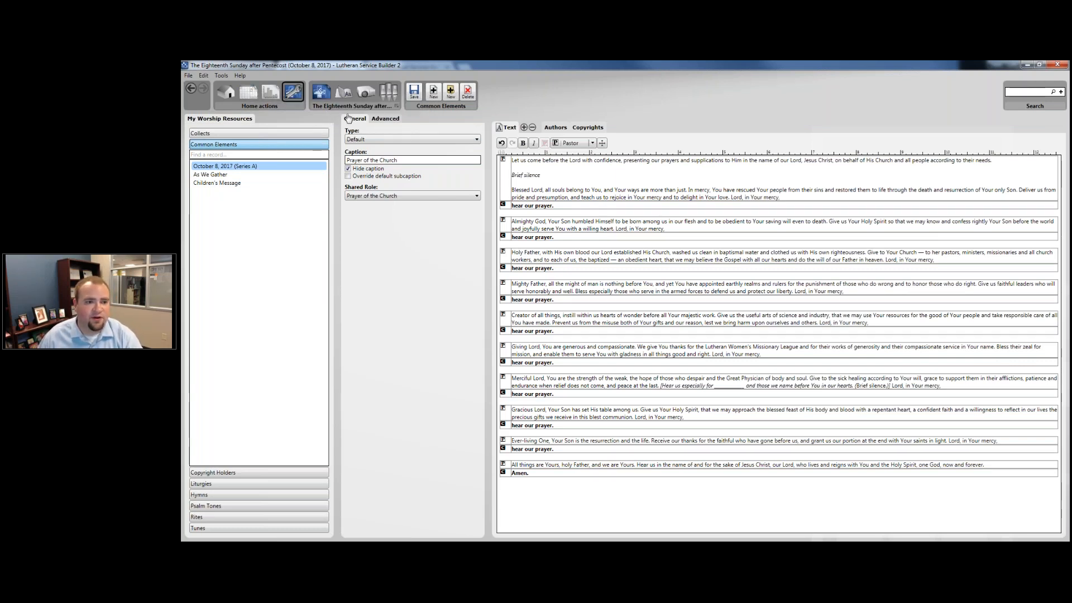
Use the custom October 8, 2017 (Series A) text for the Prayer of the Church in the October 8 service order
click(315, 96)
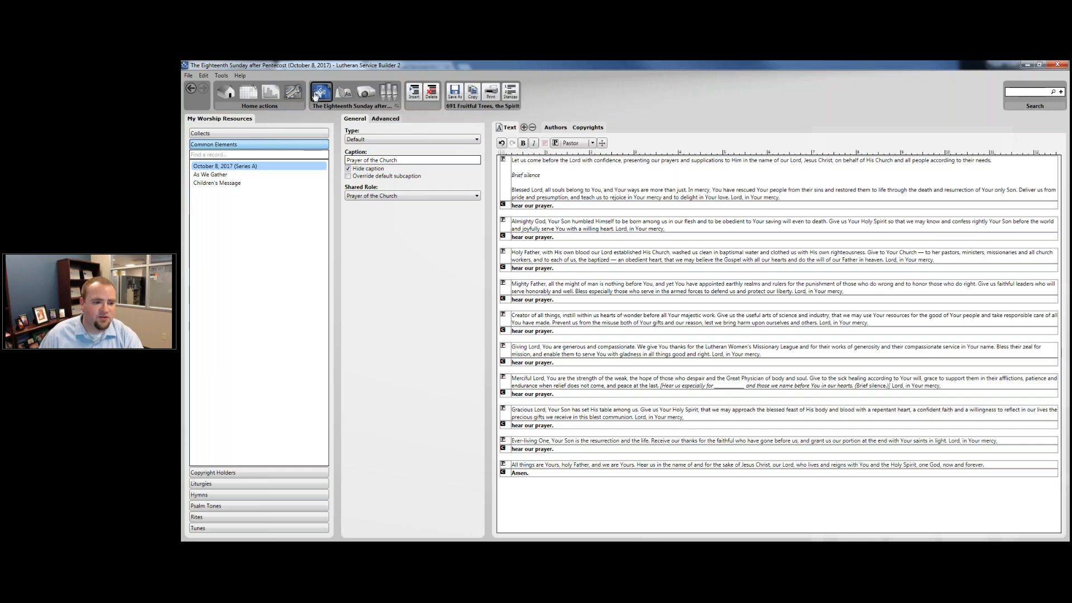
scroll(356, 367, down, 2)
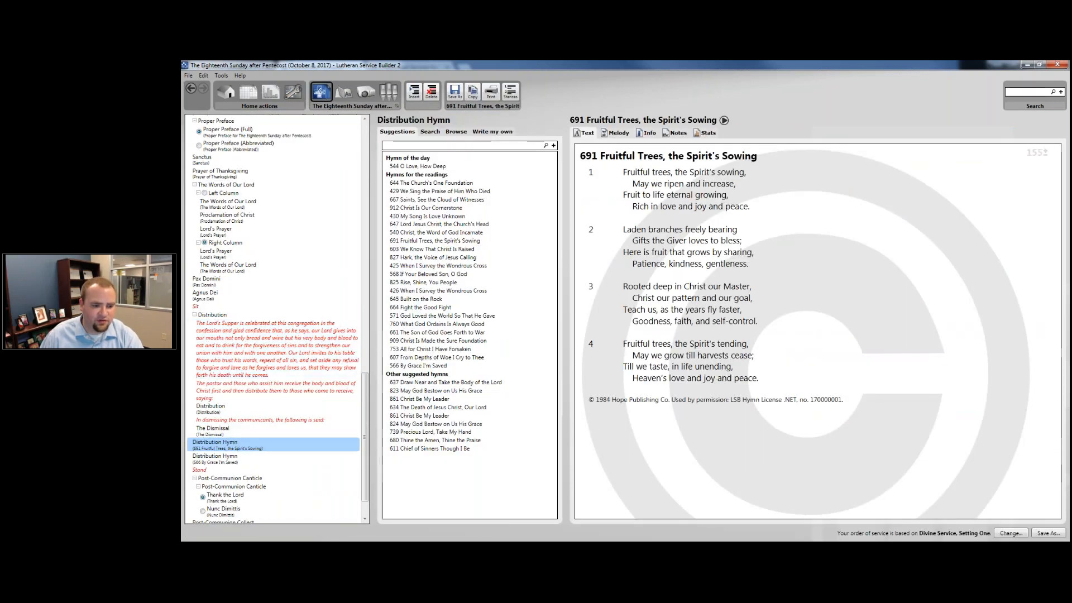
scroll(279, 385, up, 7)
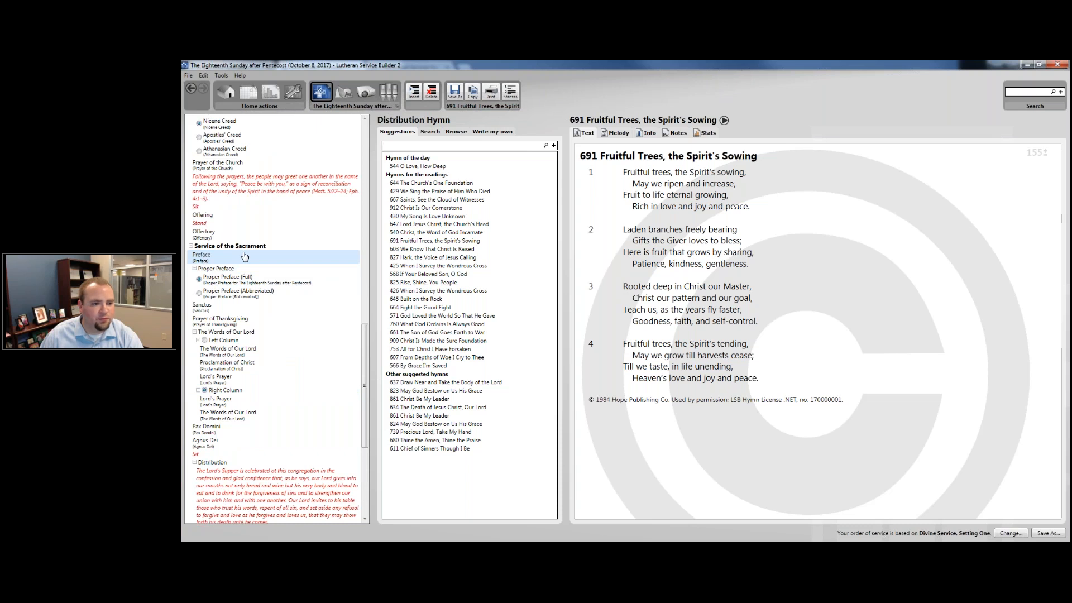
scroll(245, 256, up, 3)
click(237, 230)
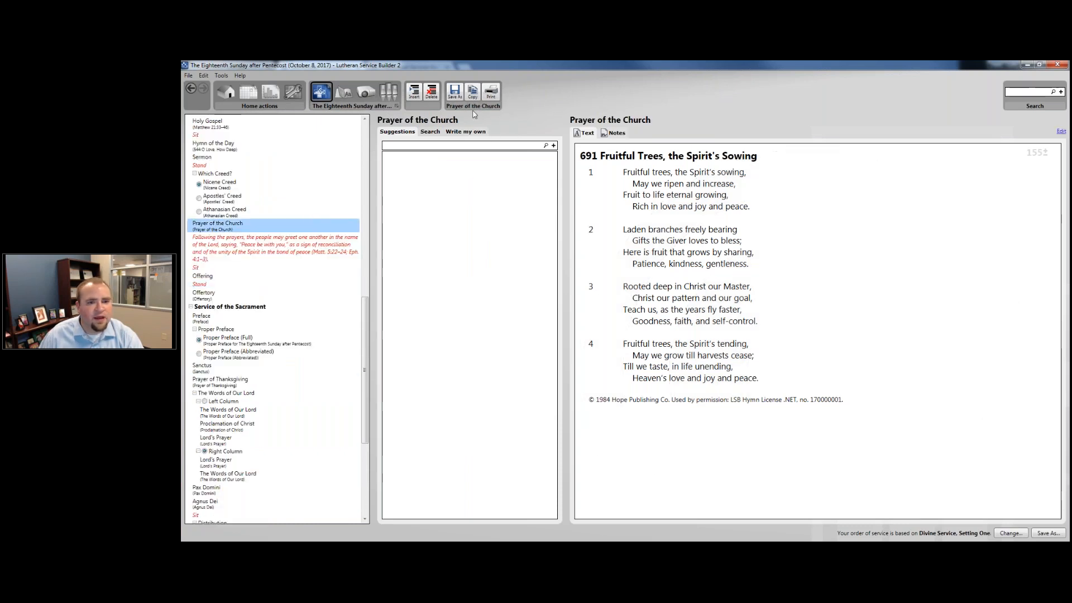
click(466, 131)
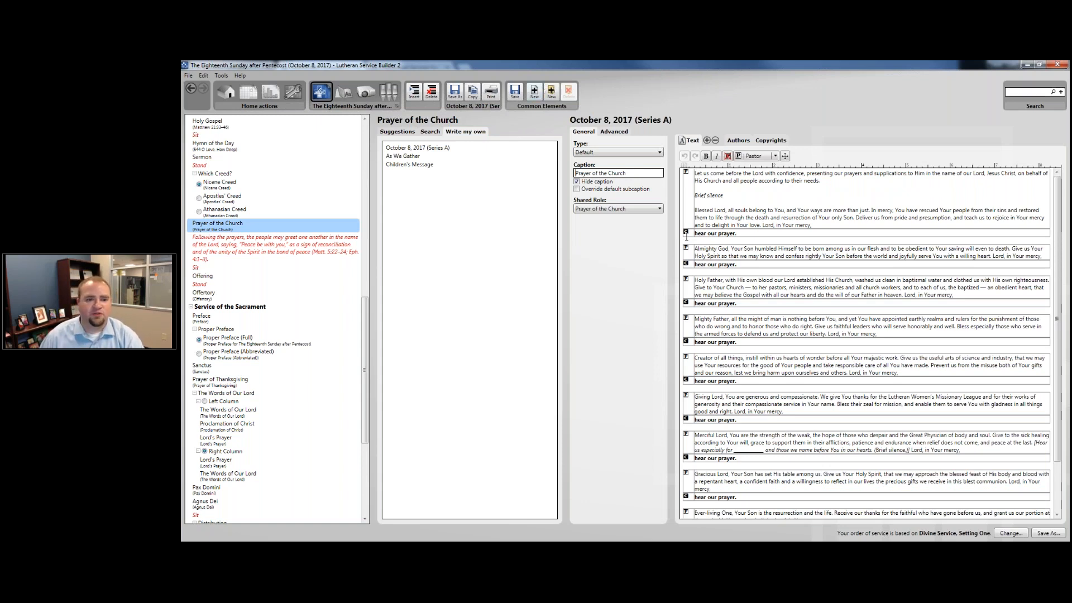
click(241, 226)
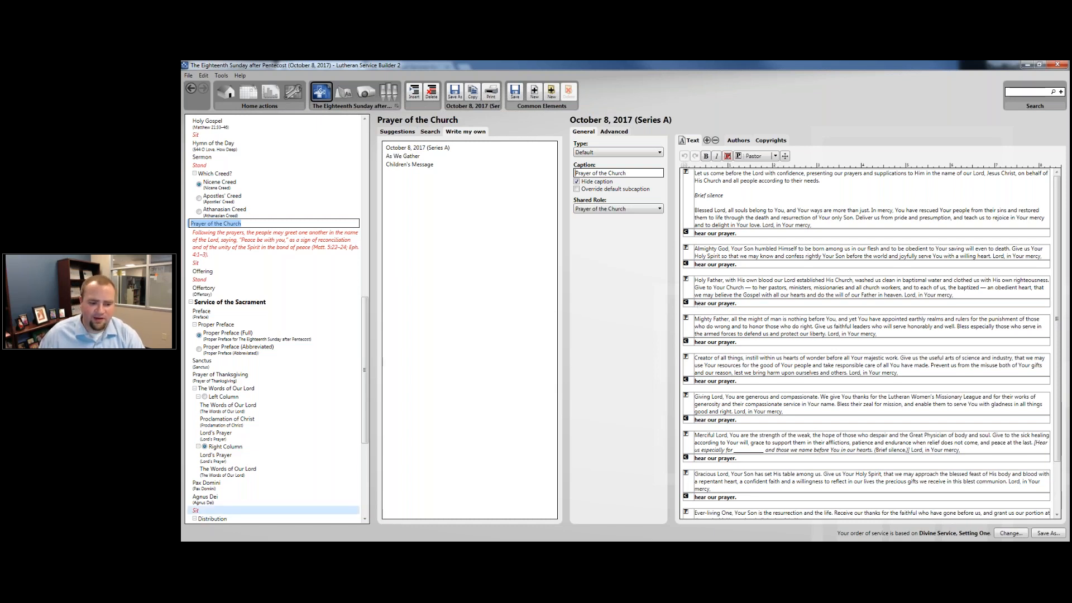
Switch to the browser, go to resources.concordiatechnology.org and open the Lutheran Service Builder software resources
key(alt+Tab)
click(413, 82)
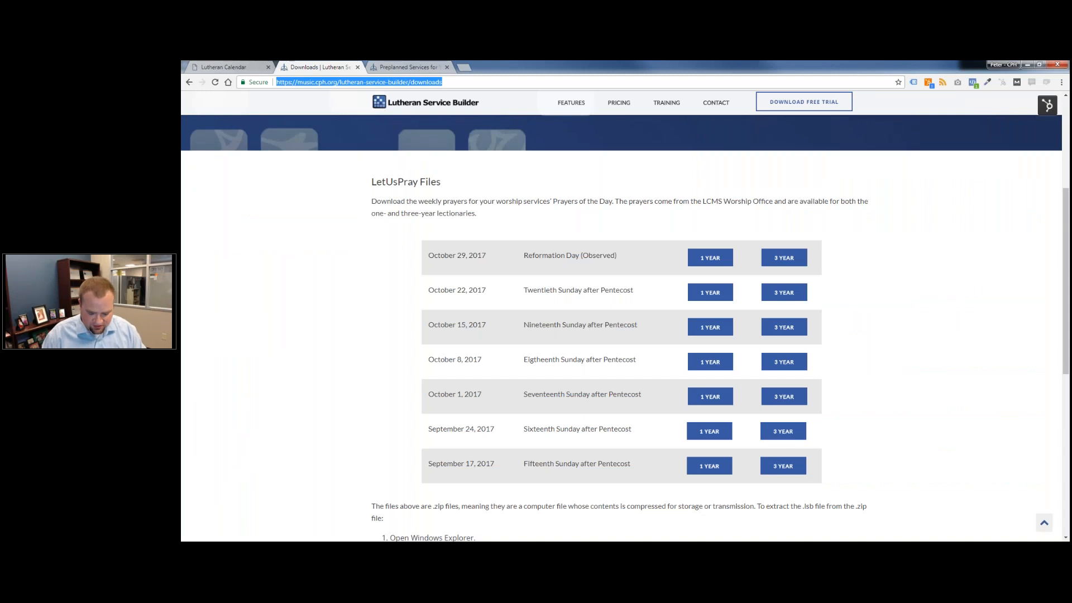
text(resources.cocn)
key(BackSpace)
key(BackSpace)
text(ncord)
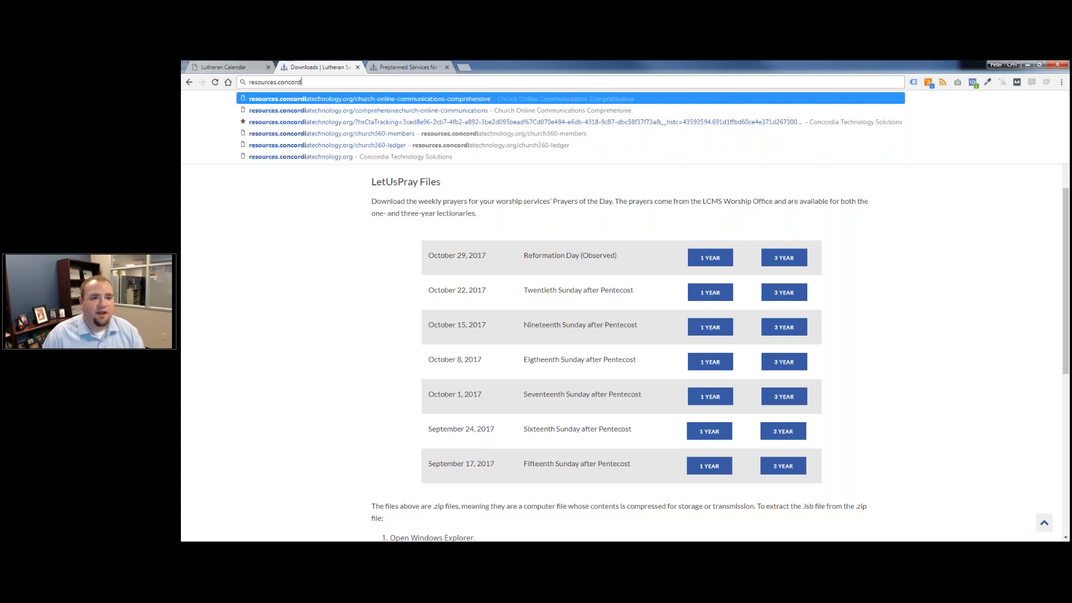
text(iatechnology.org)
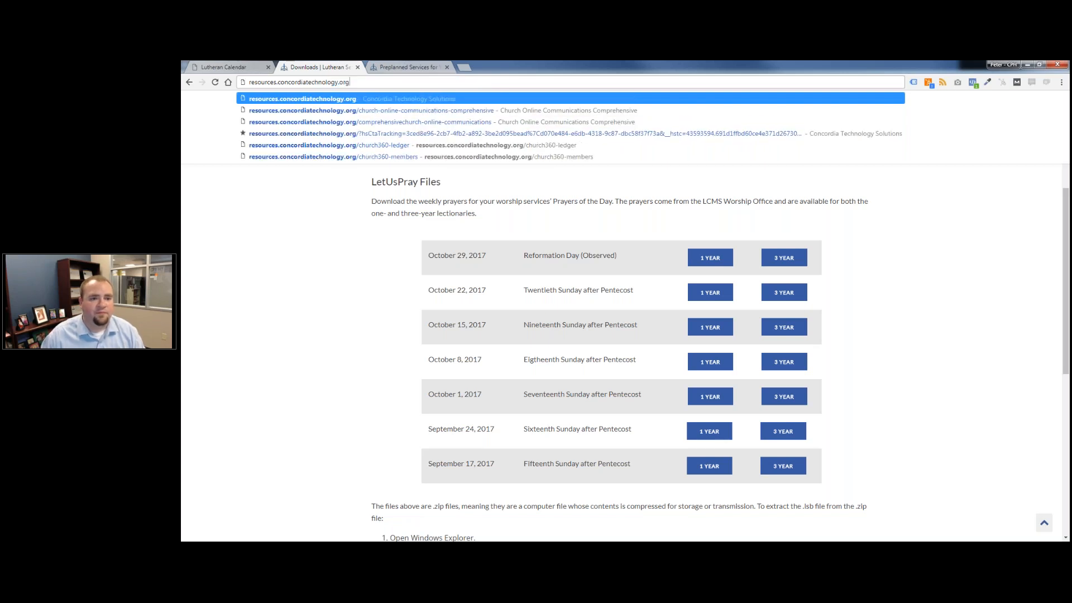
key(Return)
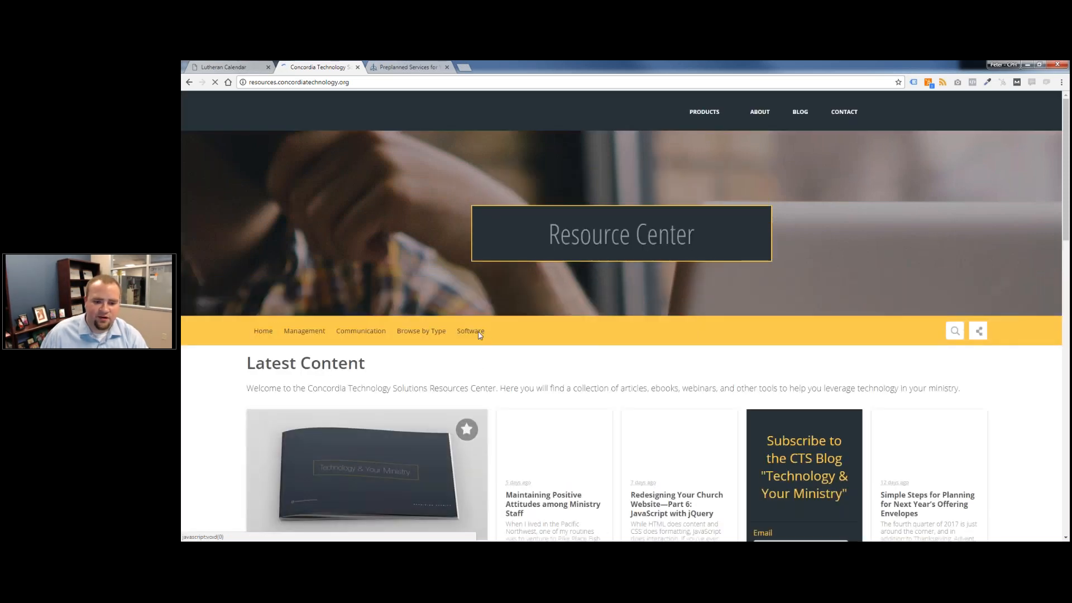
click(477, 334)
click(491, 452)
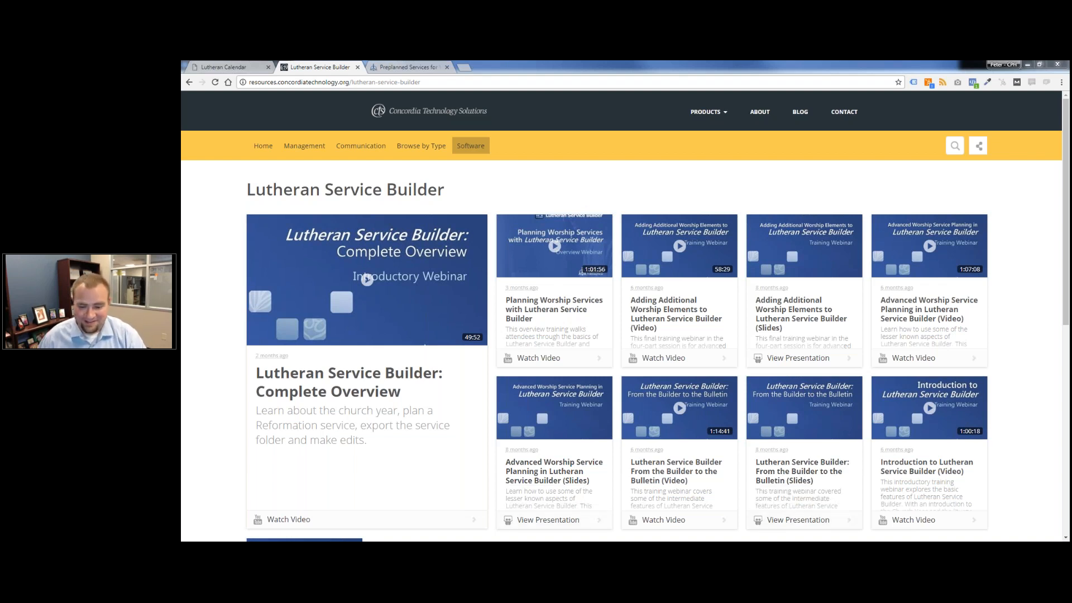
Back in Lutheran Service Builder, move the Hymn of the Day directly after the Epistle, before the Stand rubric, in the service order
key(alt+Tab)
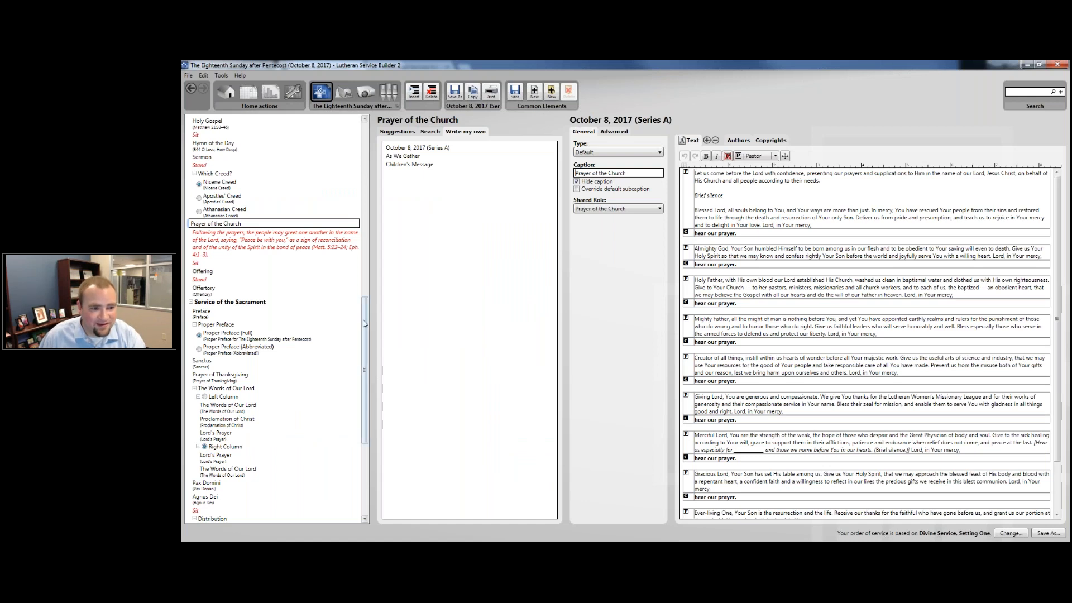
scroll(360, 281, up, 5)
scroll(360, 281, up, 1)
click(241, 245)
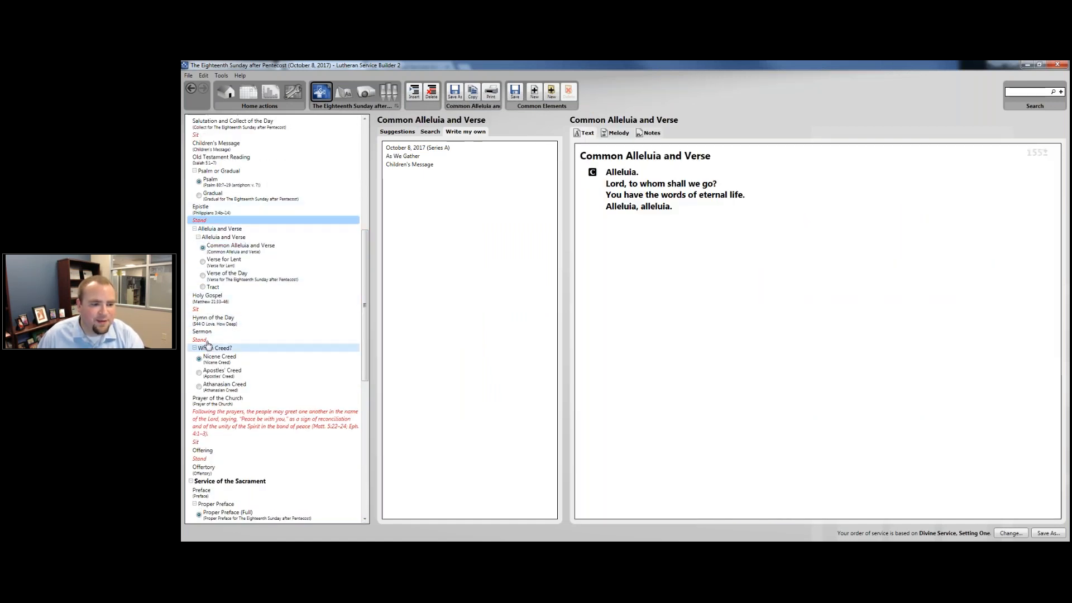
scroll(268, 351, up, 2)
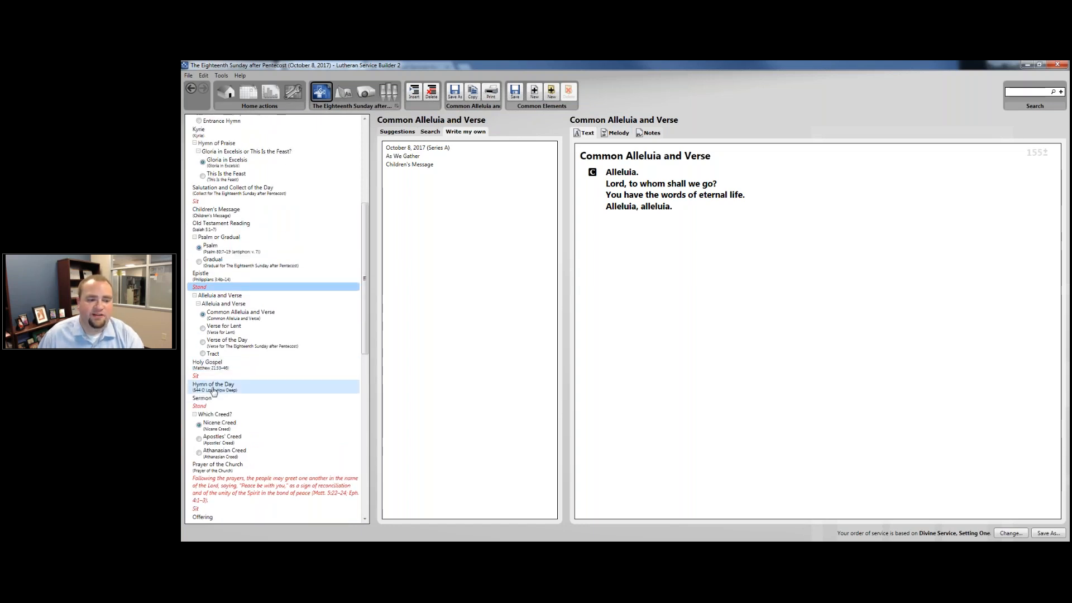
drag(216, 390, 237, 280)
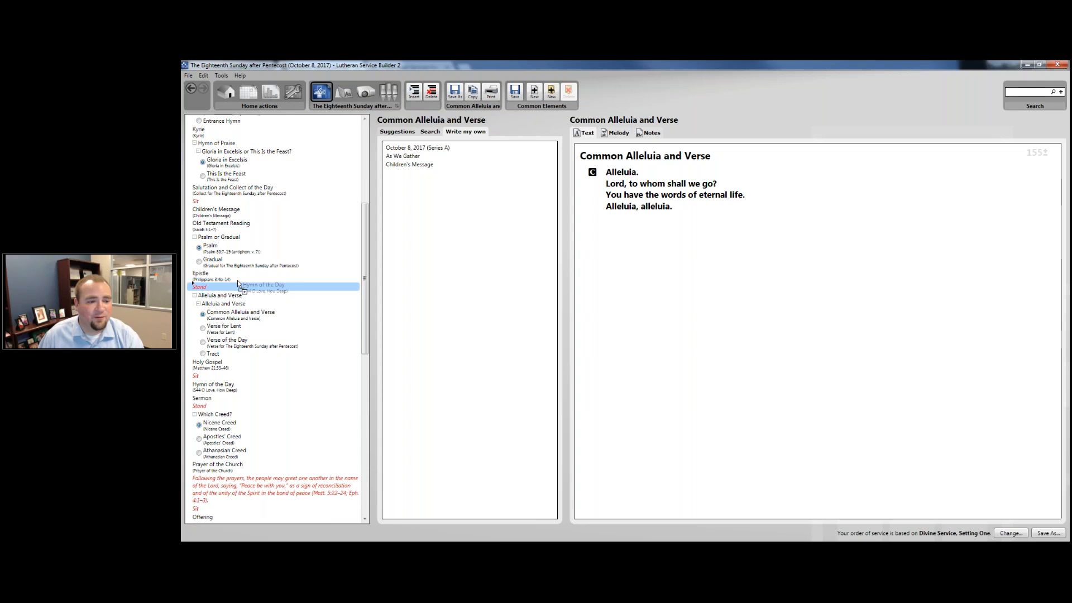
drag(236, 280, 237, 280)
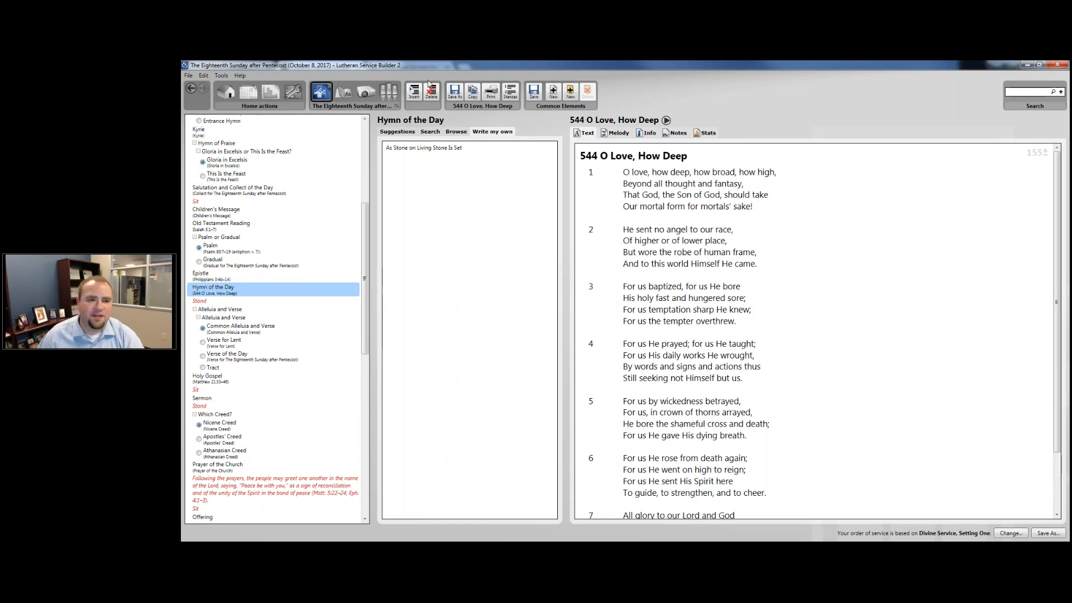
Create a common element named Test Element in the worship resources and set its caption to Common Element
click(295, 92)
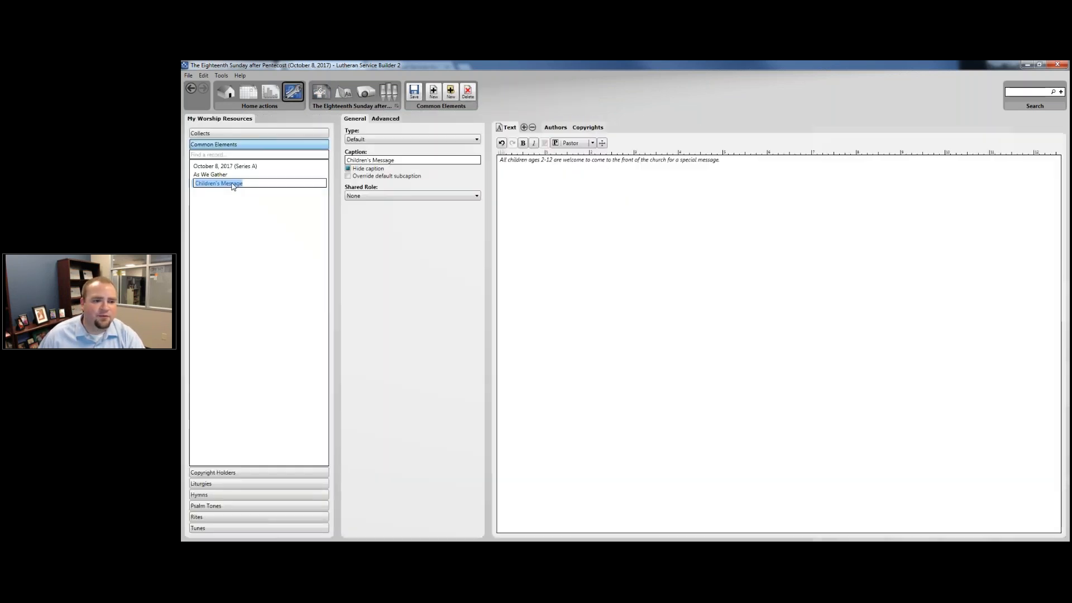
click(243, 167)
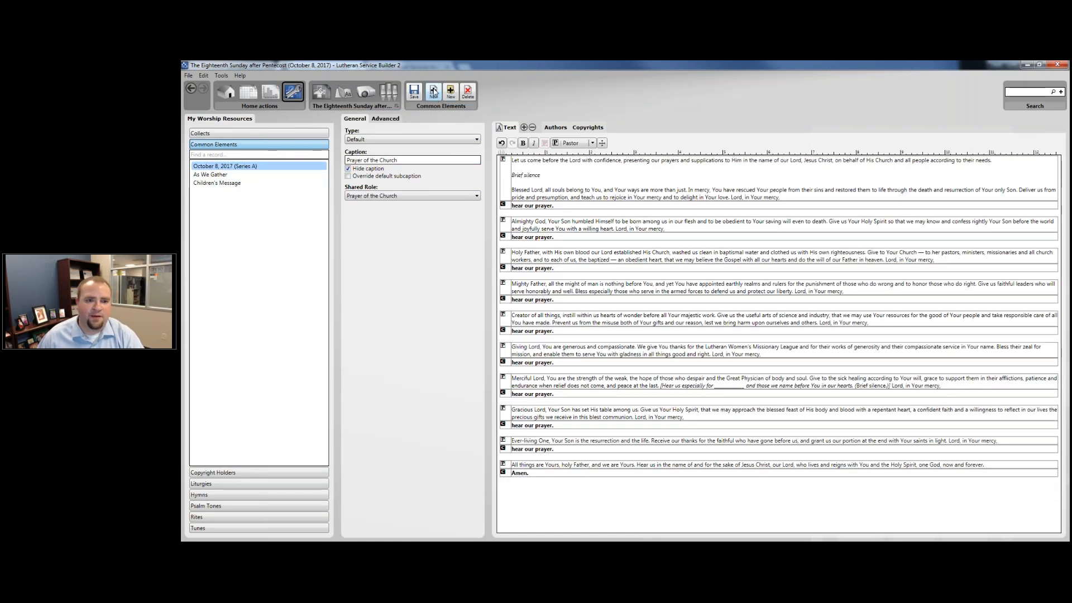
click(434, 92)
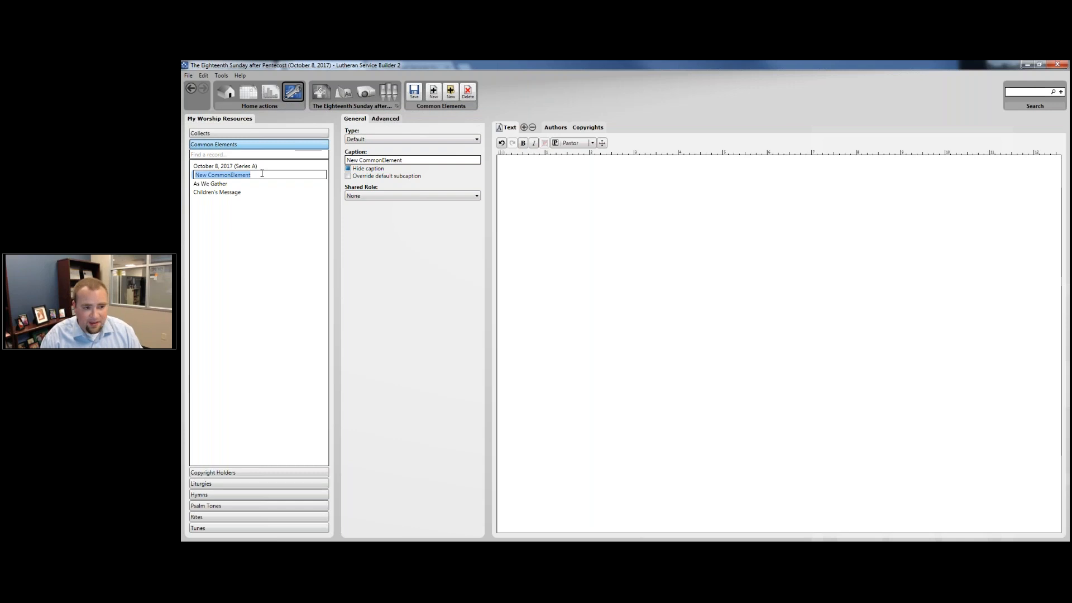
text(Te)
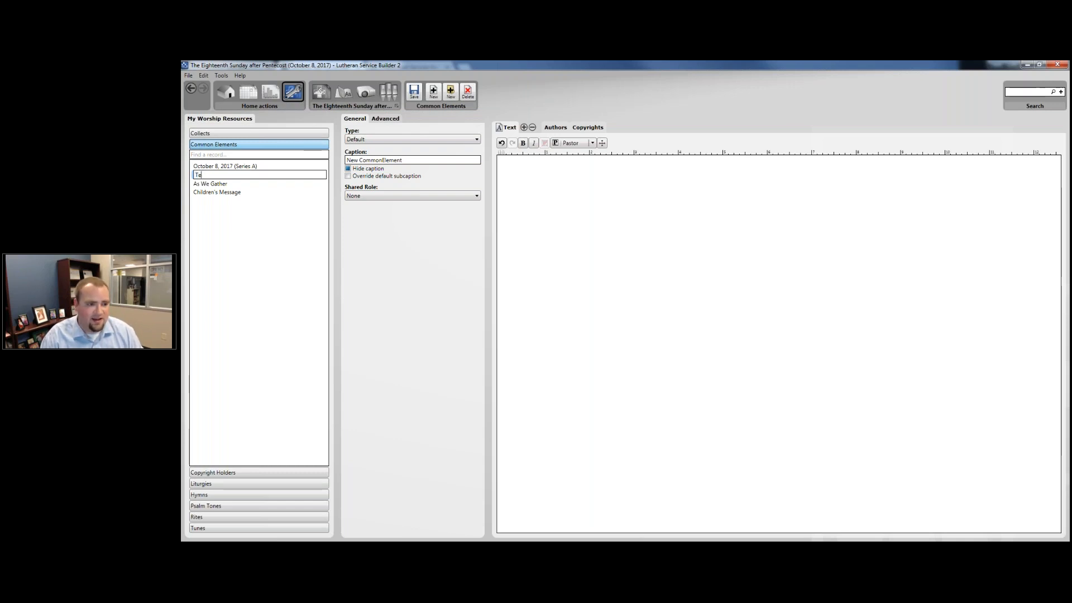
text(st Element)
key(Return)
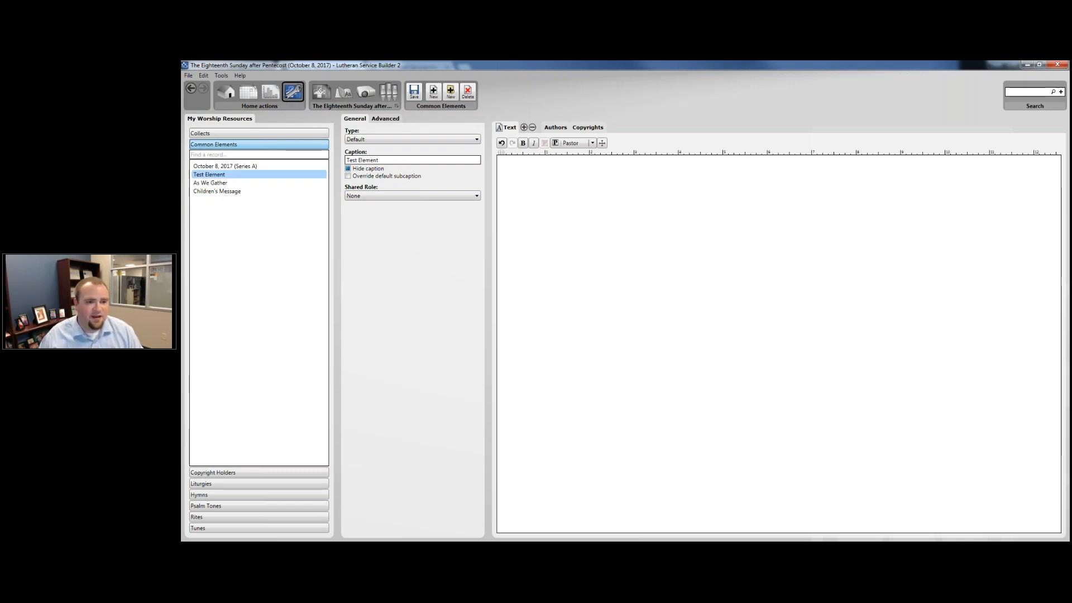
triple_click(391, 160)
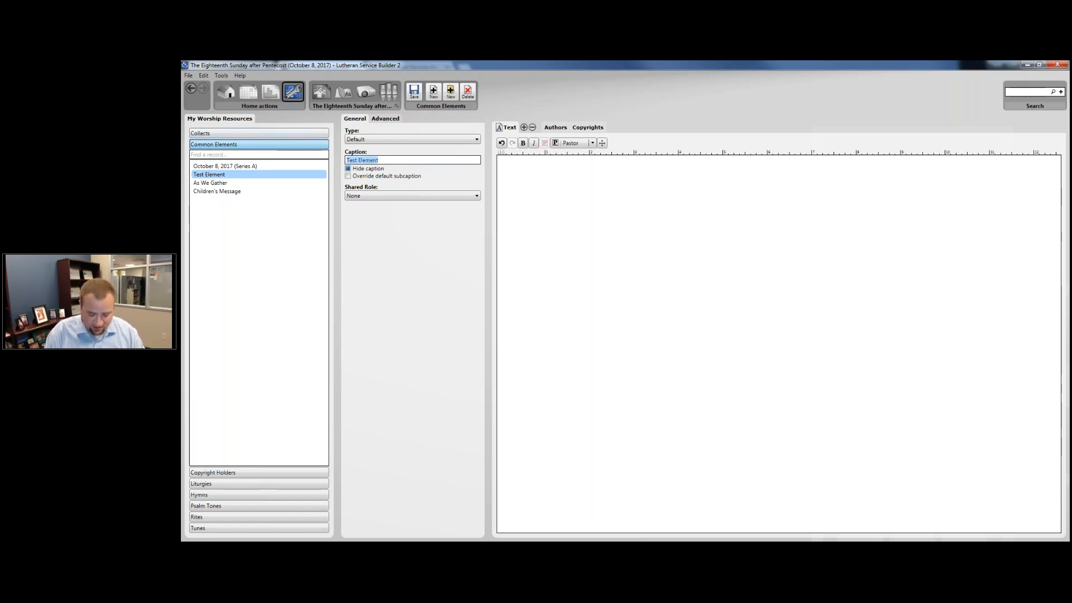
text(Common Elemen)
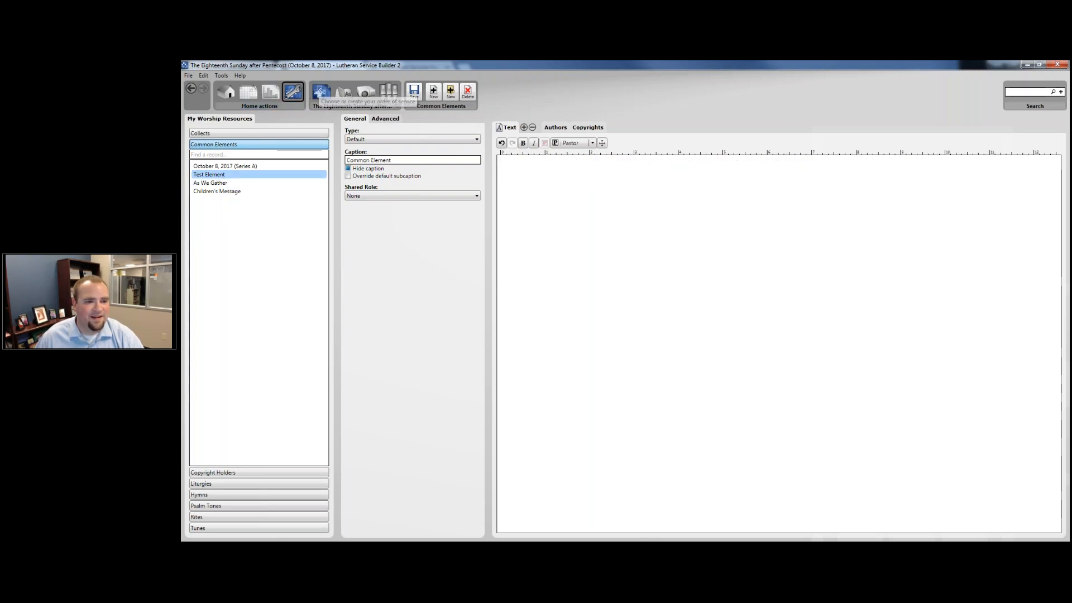
Rename the Test Element common element in the worship resources to Alternate Reading
click(316, 93)
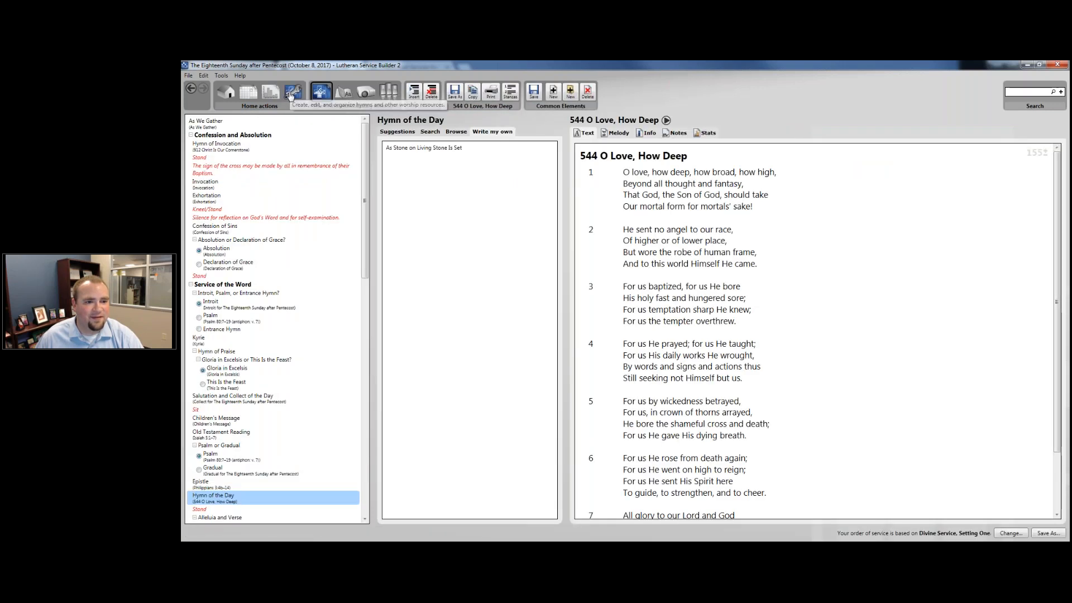
click(290, 94)
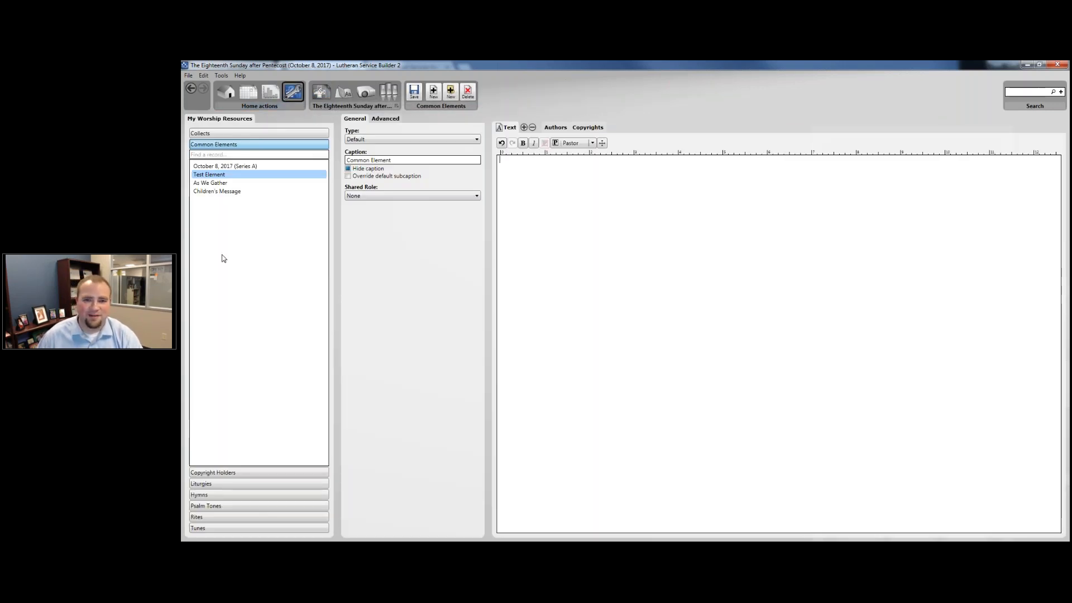
click(219, 192)
click(219, 191)
click(211, 174)
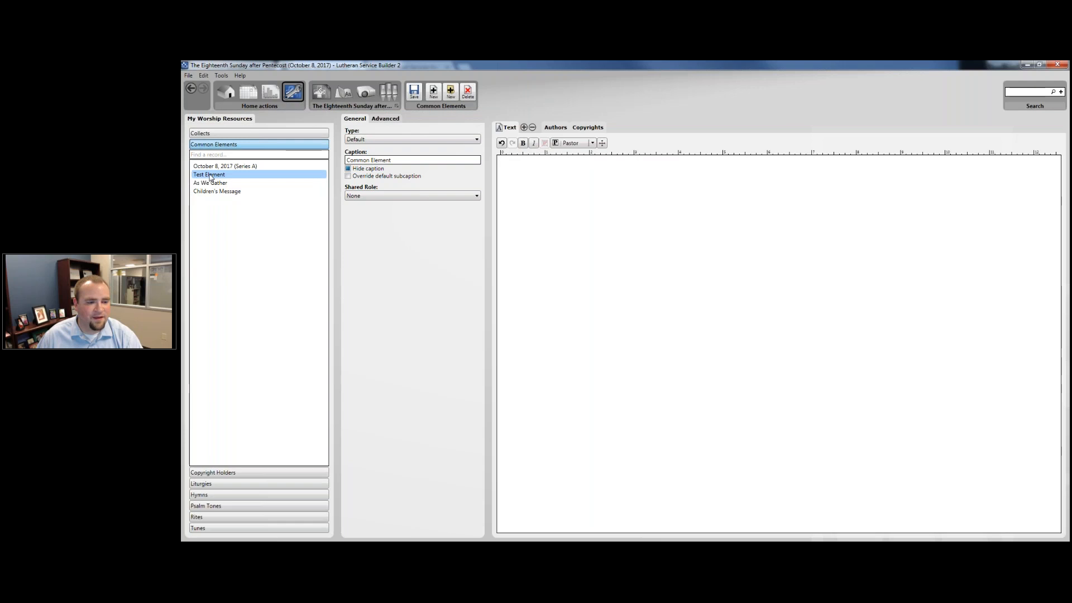
click(210, 175)
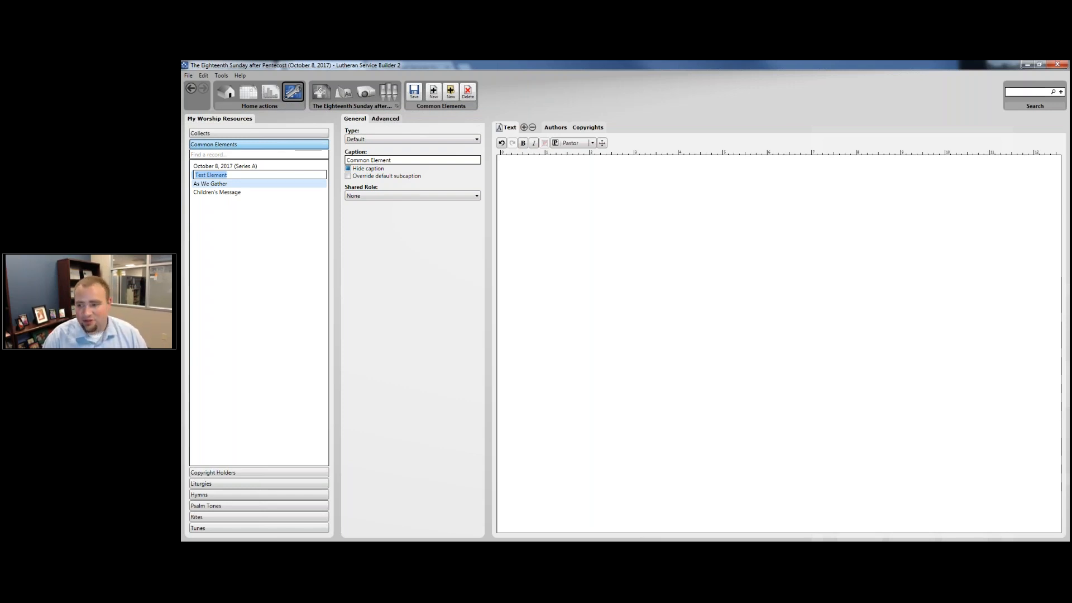
text(A)
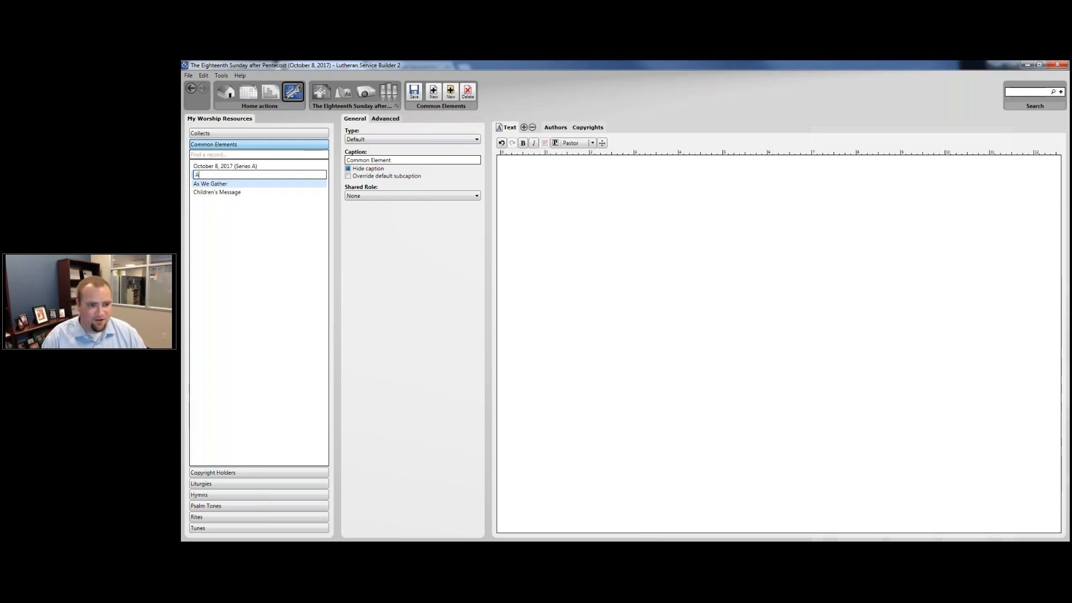
text(lternate Reading)
key(Return)
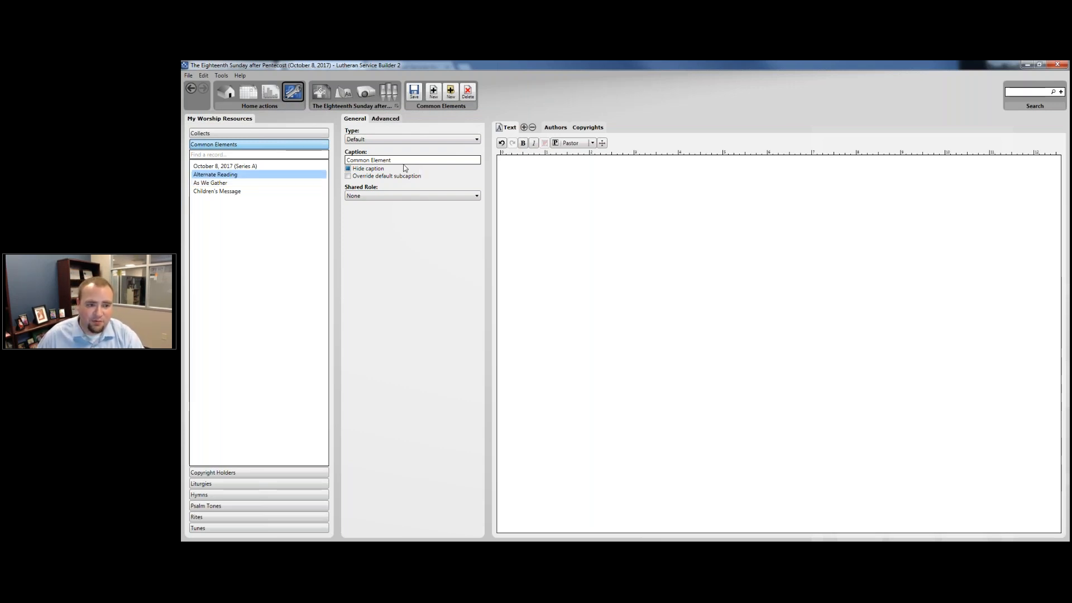
Examine the text and settings of the Alternate Reading, As We Gather, Children's Message and October 8, 2017 (Series A) common elements
click(233, 177)
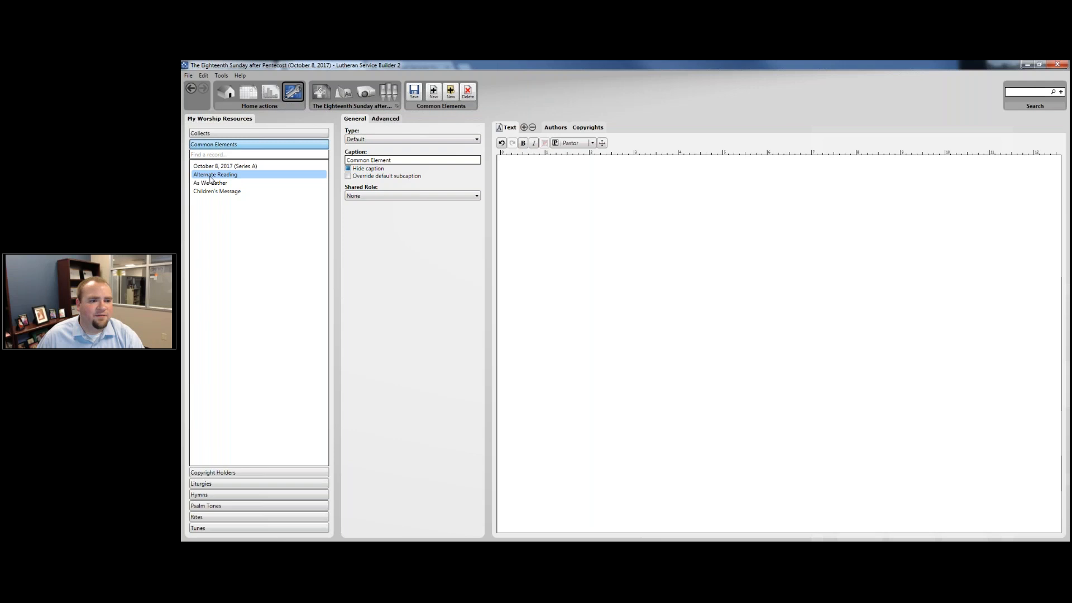
click(209, 182)
click(196, 175)
click(216, 193)
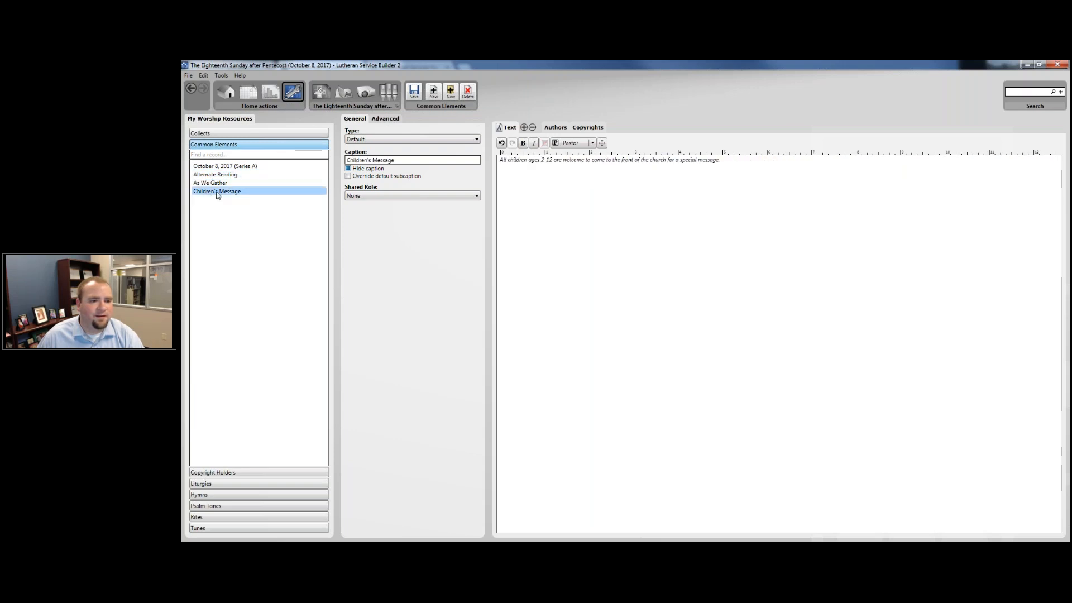
click(215, 183)
click(222, 192)
click(224, 176)
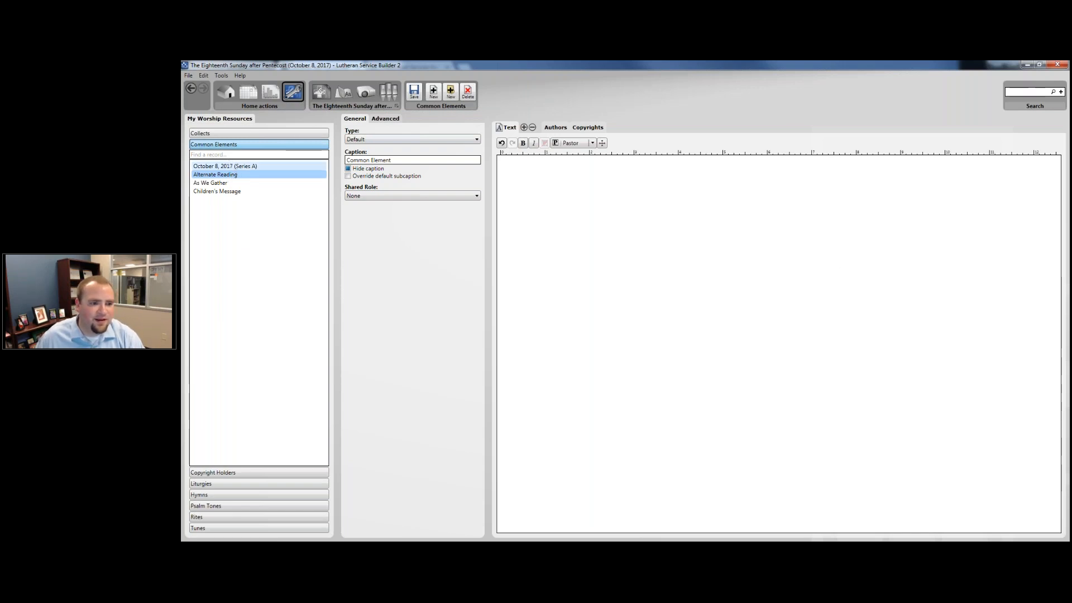
click(229, 167)
click(232, 175)
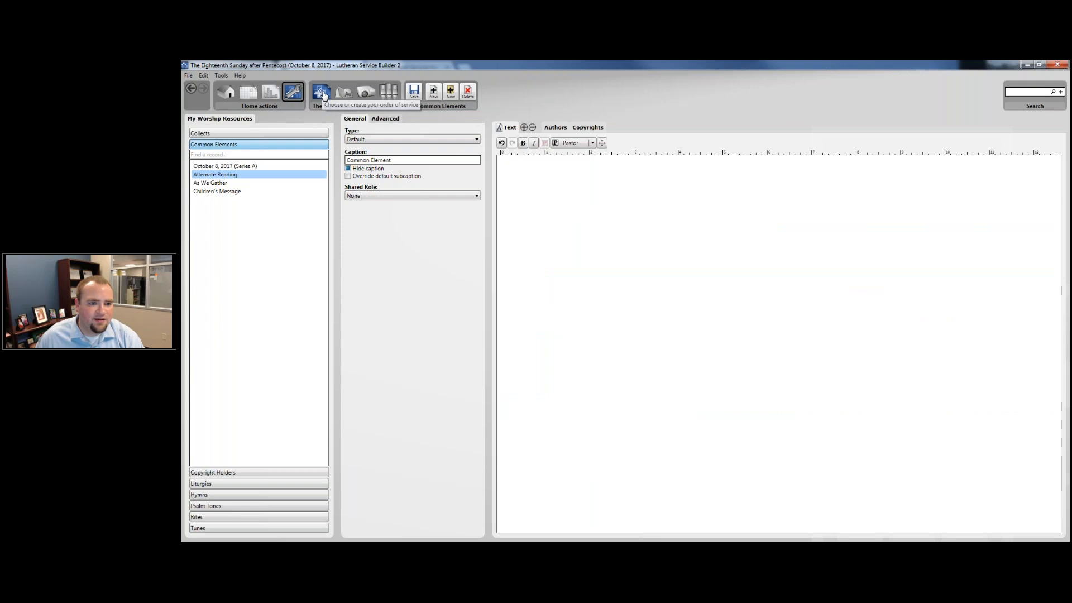
click(322, 94)
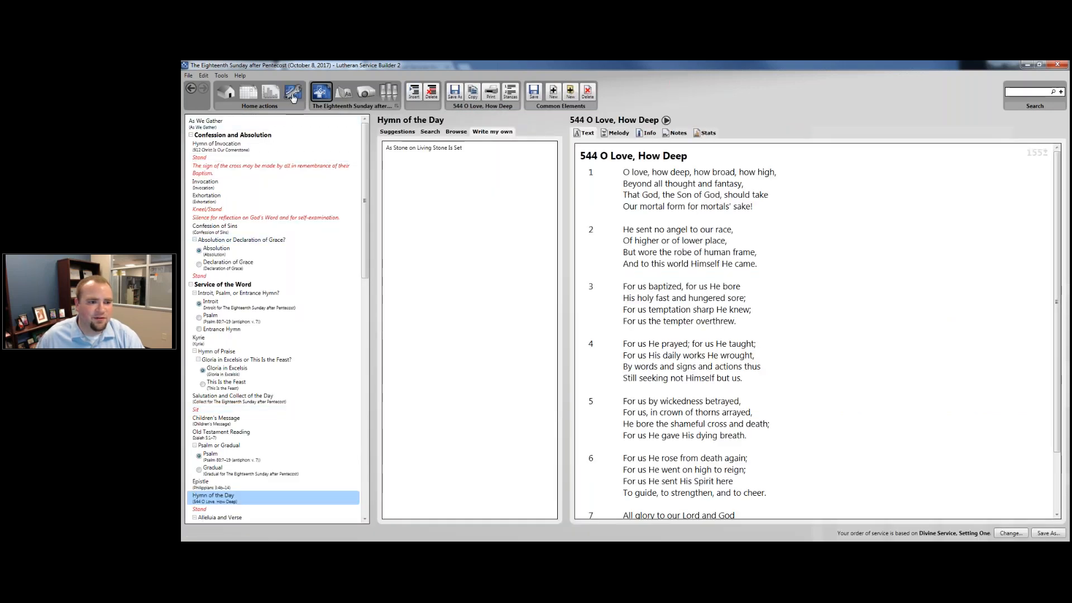
click(293, 97)
click(235, 176)
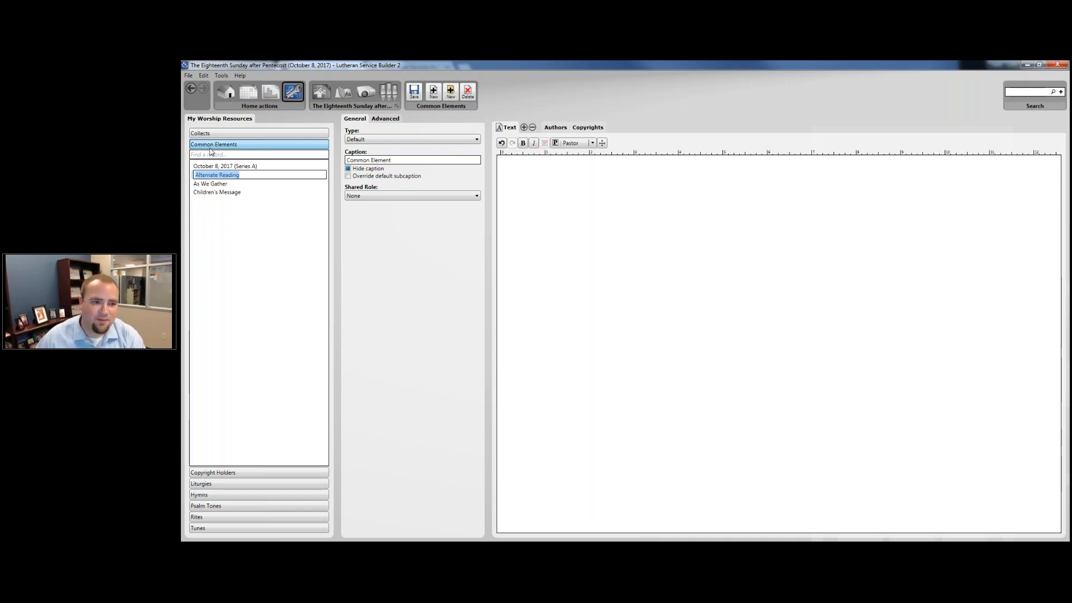
click(299, 96)
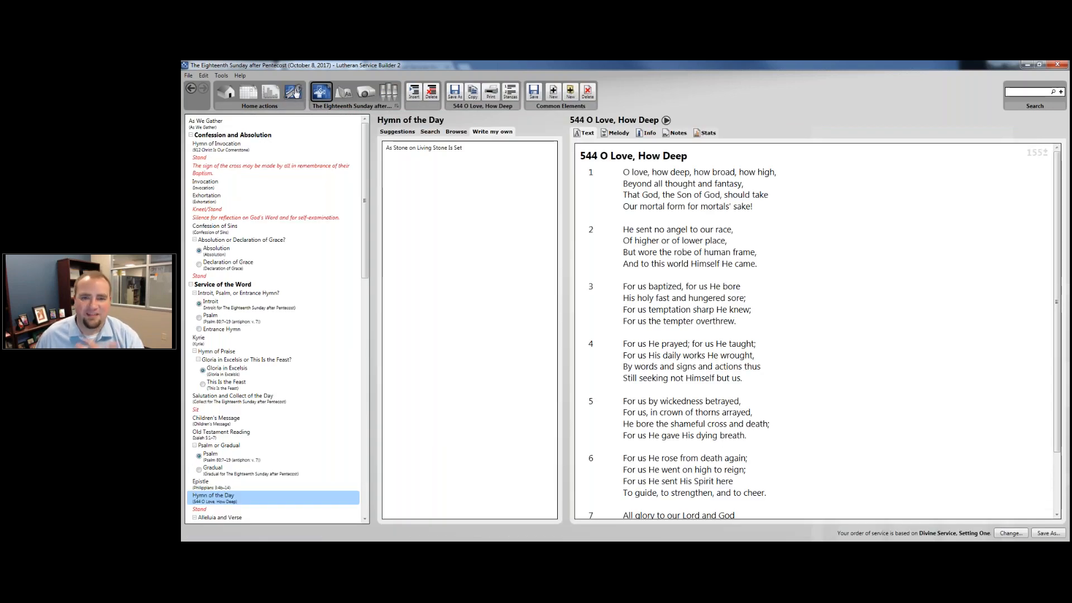
click(296, 93)
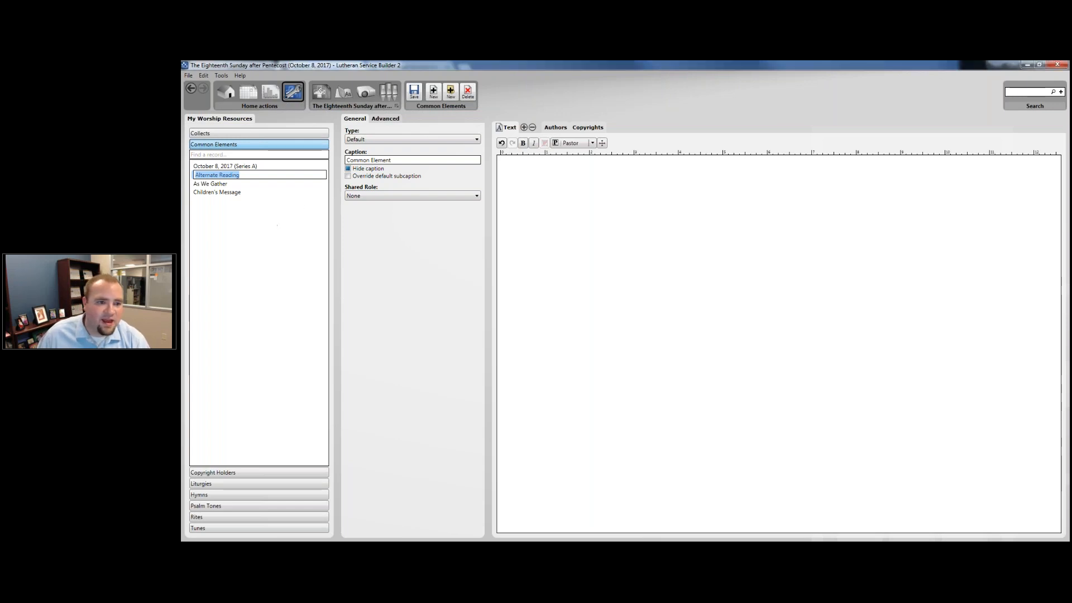
Review the suggestions for the Kyrie in the October 8 service and examine the custom elements available for insertion
click(322, 91)
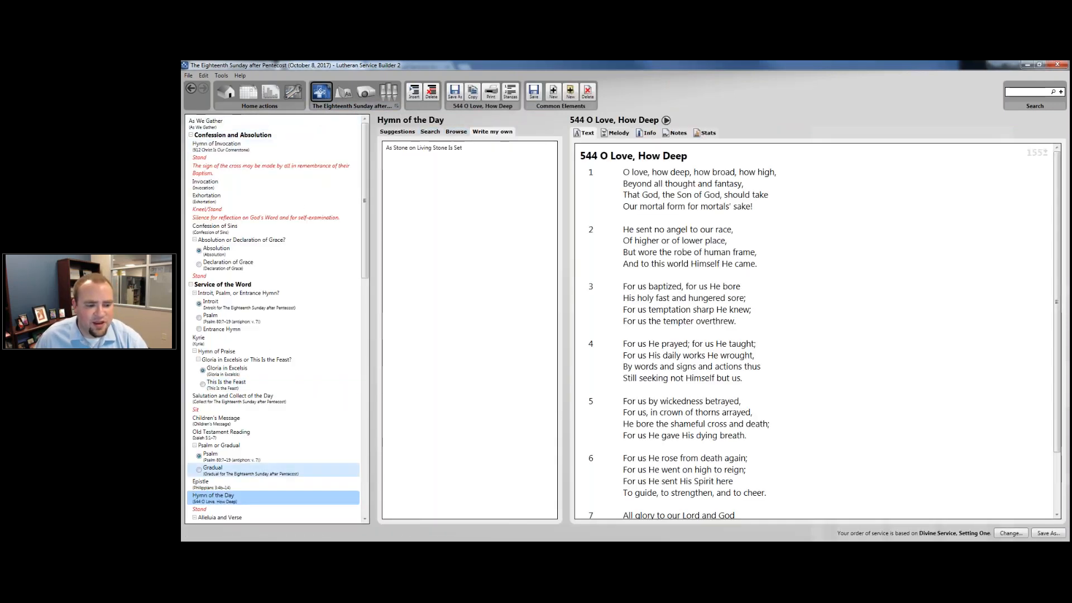
click(288, 339)
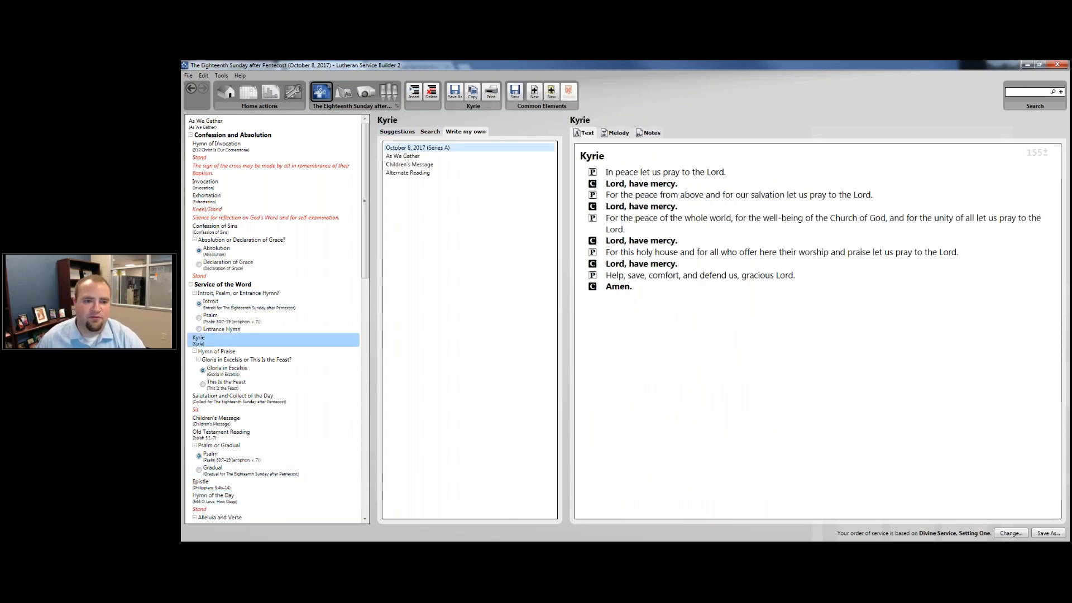
click(397, 132)
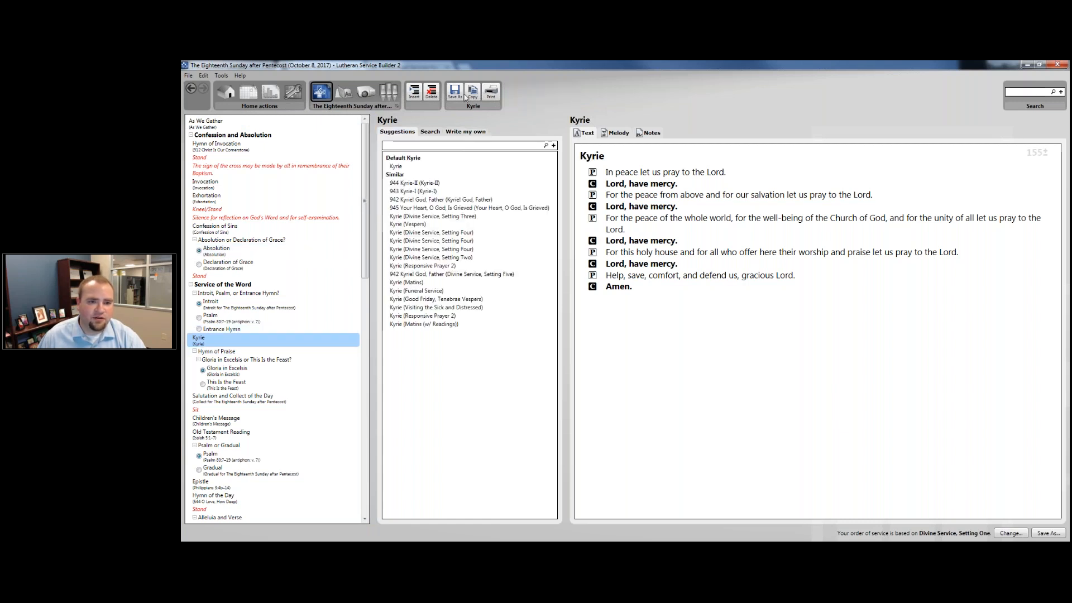
click(423, 96)
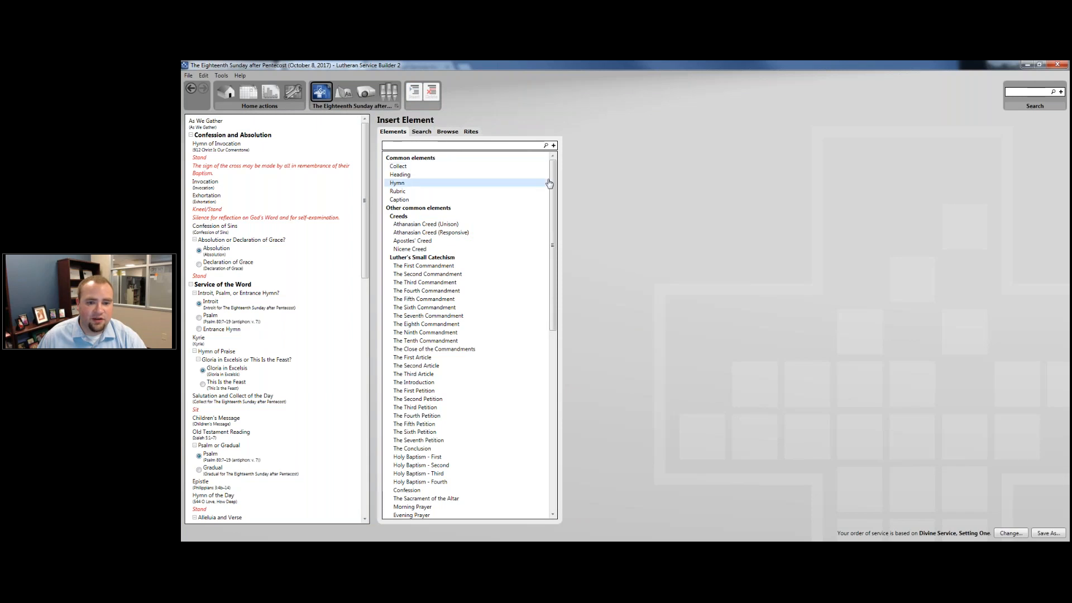
drag(552, 246, 552, 430)
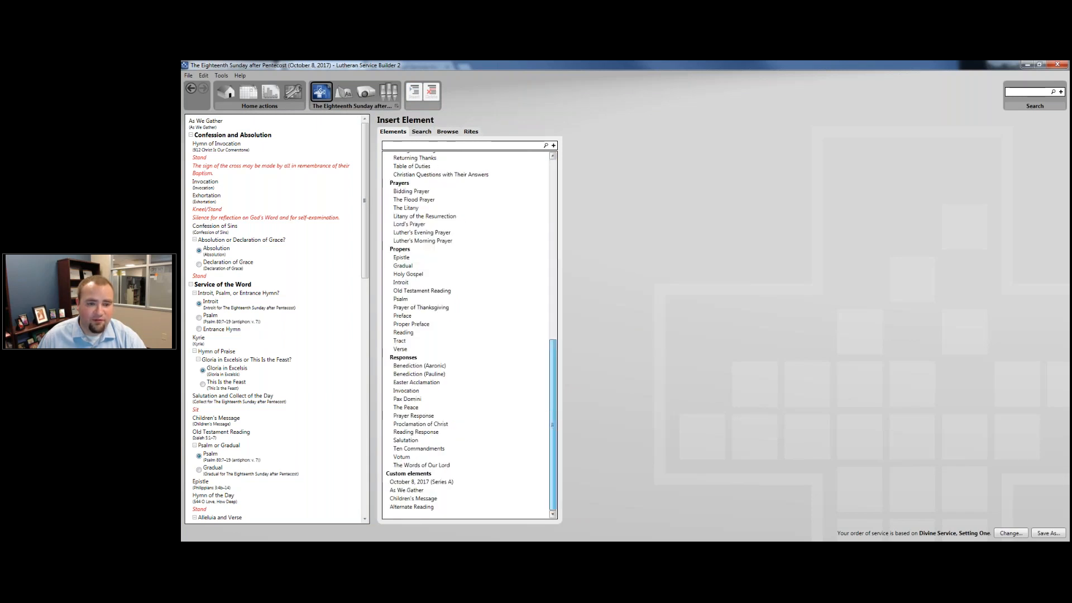
Search the insertable content for Children, limit the results to elements, and preview the Children's Message match
click(430, 144)
text(Children)
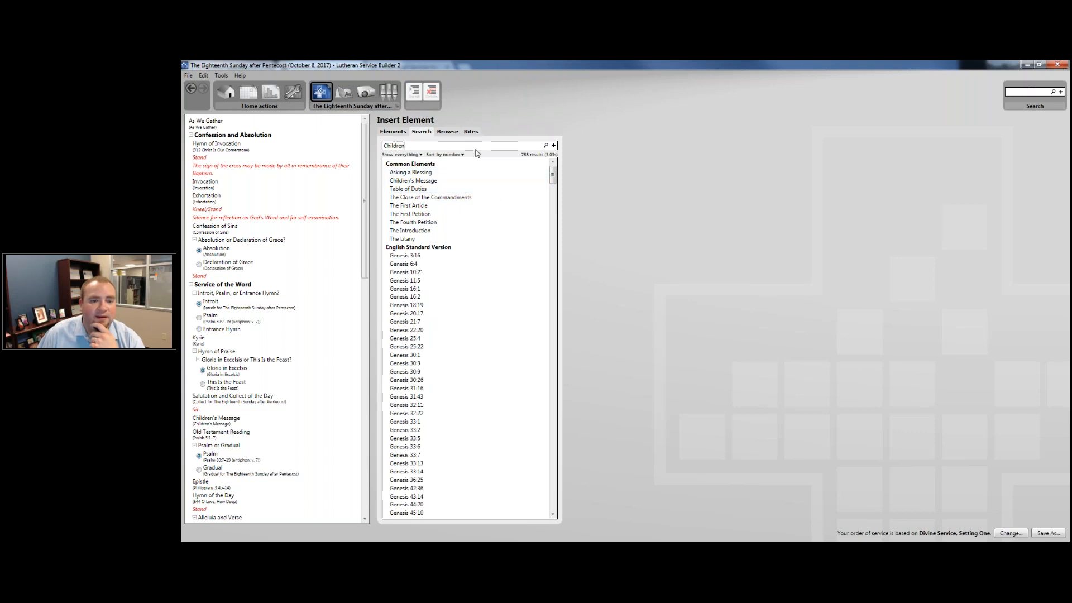
click(409, 155)
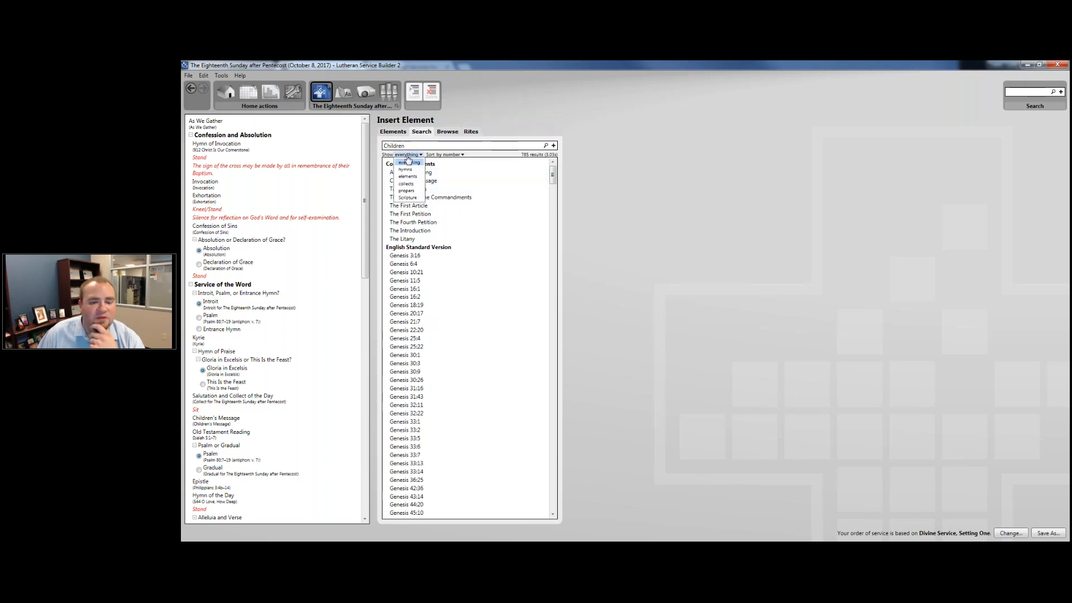
click(408, 177)
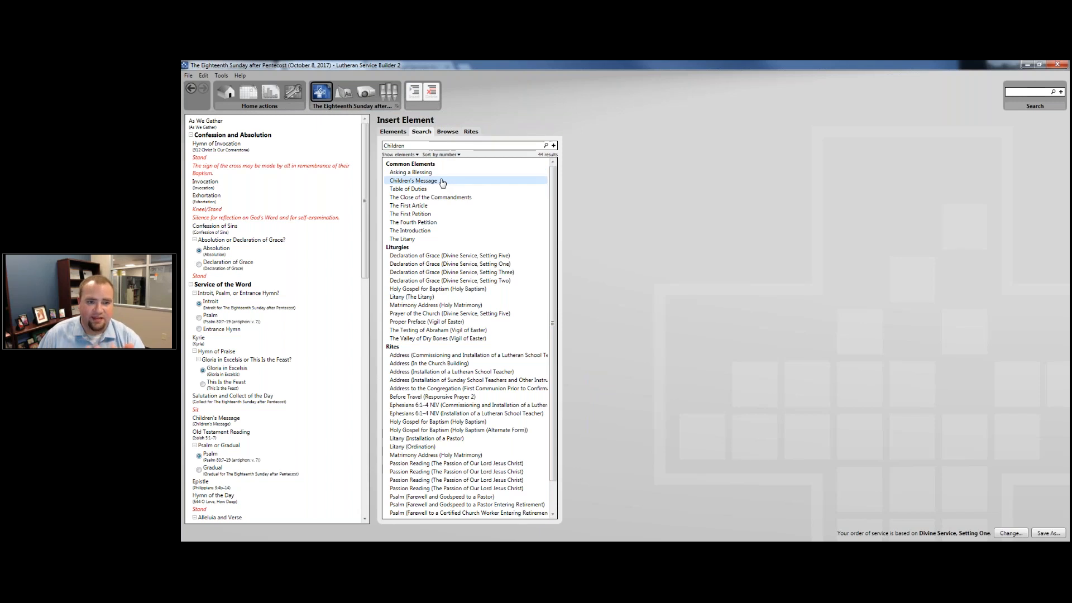
mouse_move(437, 185)
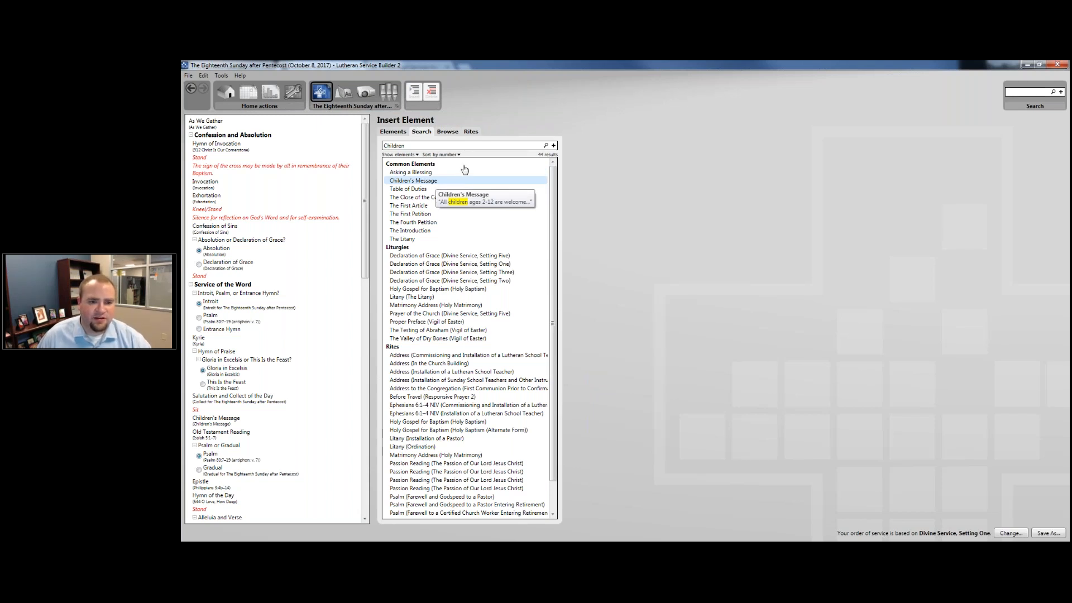
Search the insertable elements for the word ages, keeping the elements filter, and switch to the presentation's contact slide
drag(413, 147, 368, 148)
text(ages)
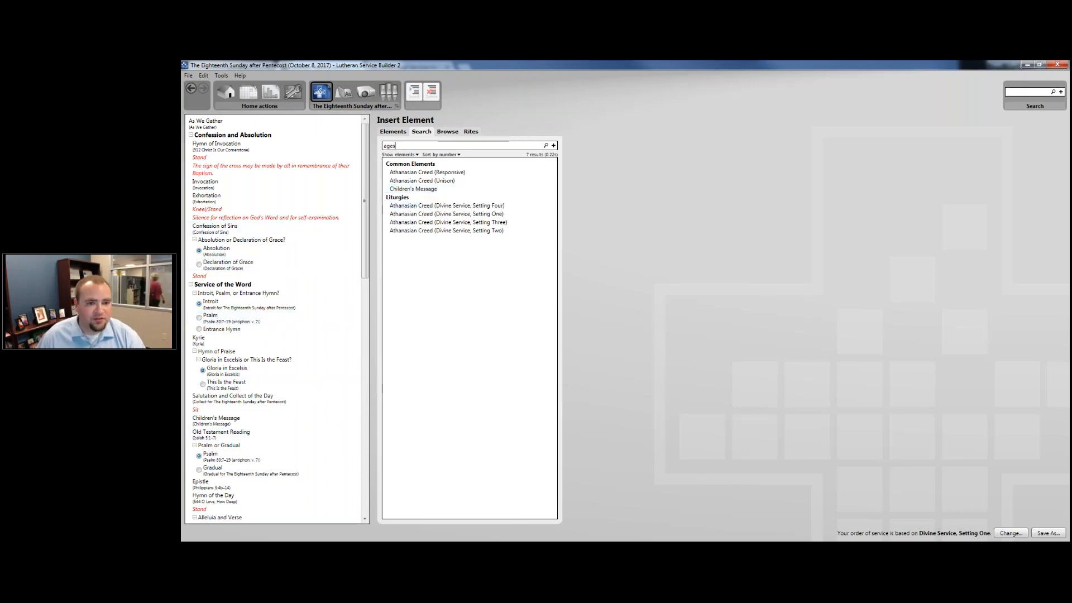
click(405, 155)
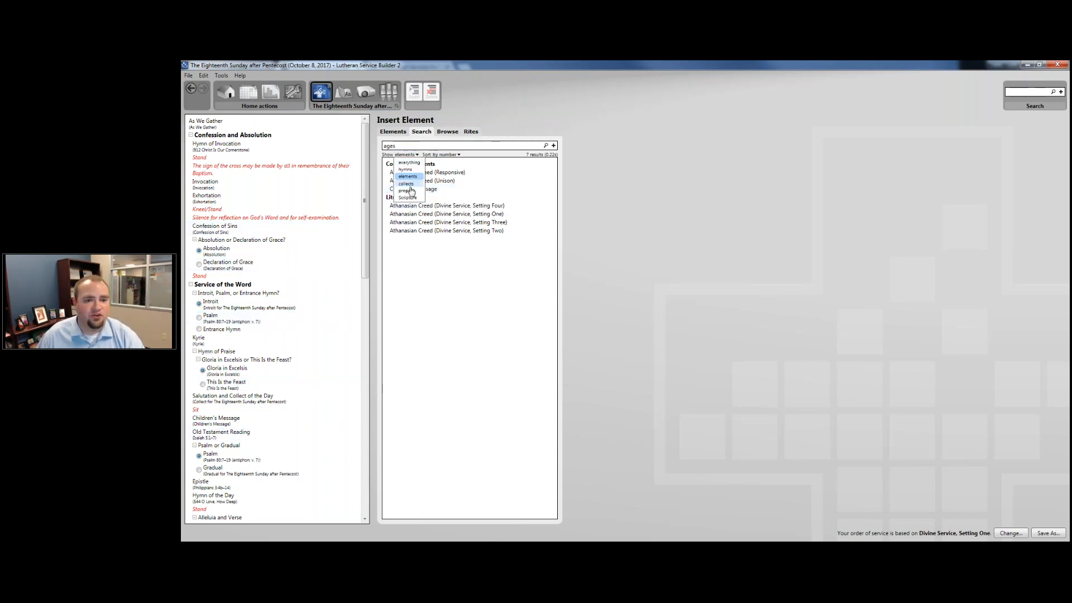
click(413, 177)
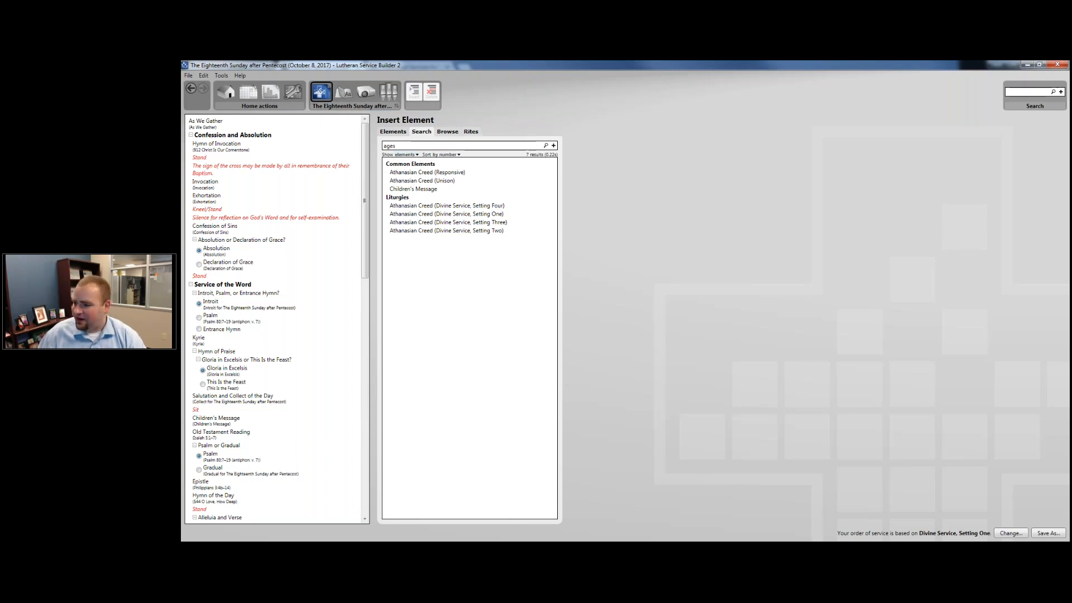
key(alt+Tab)
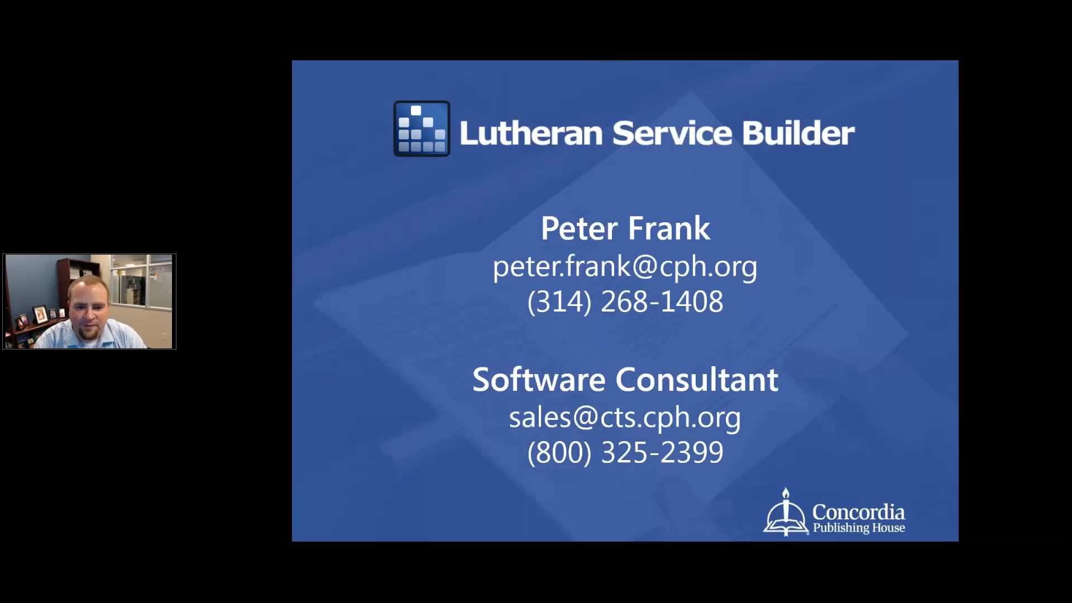